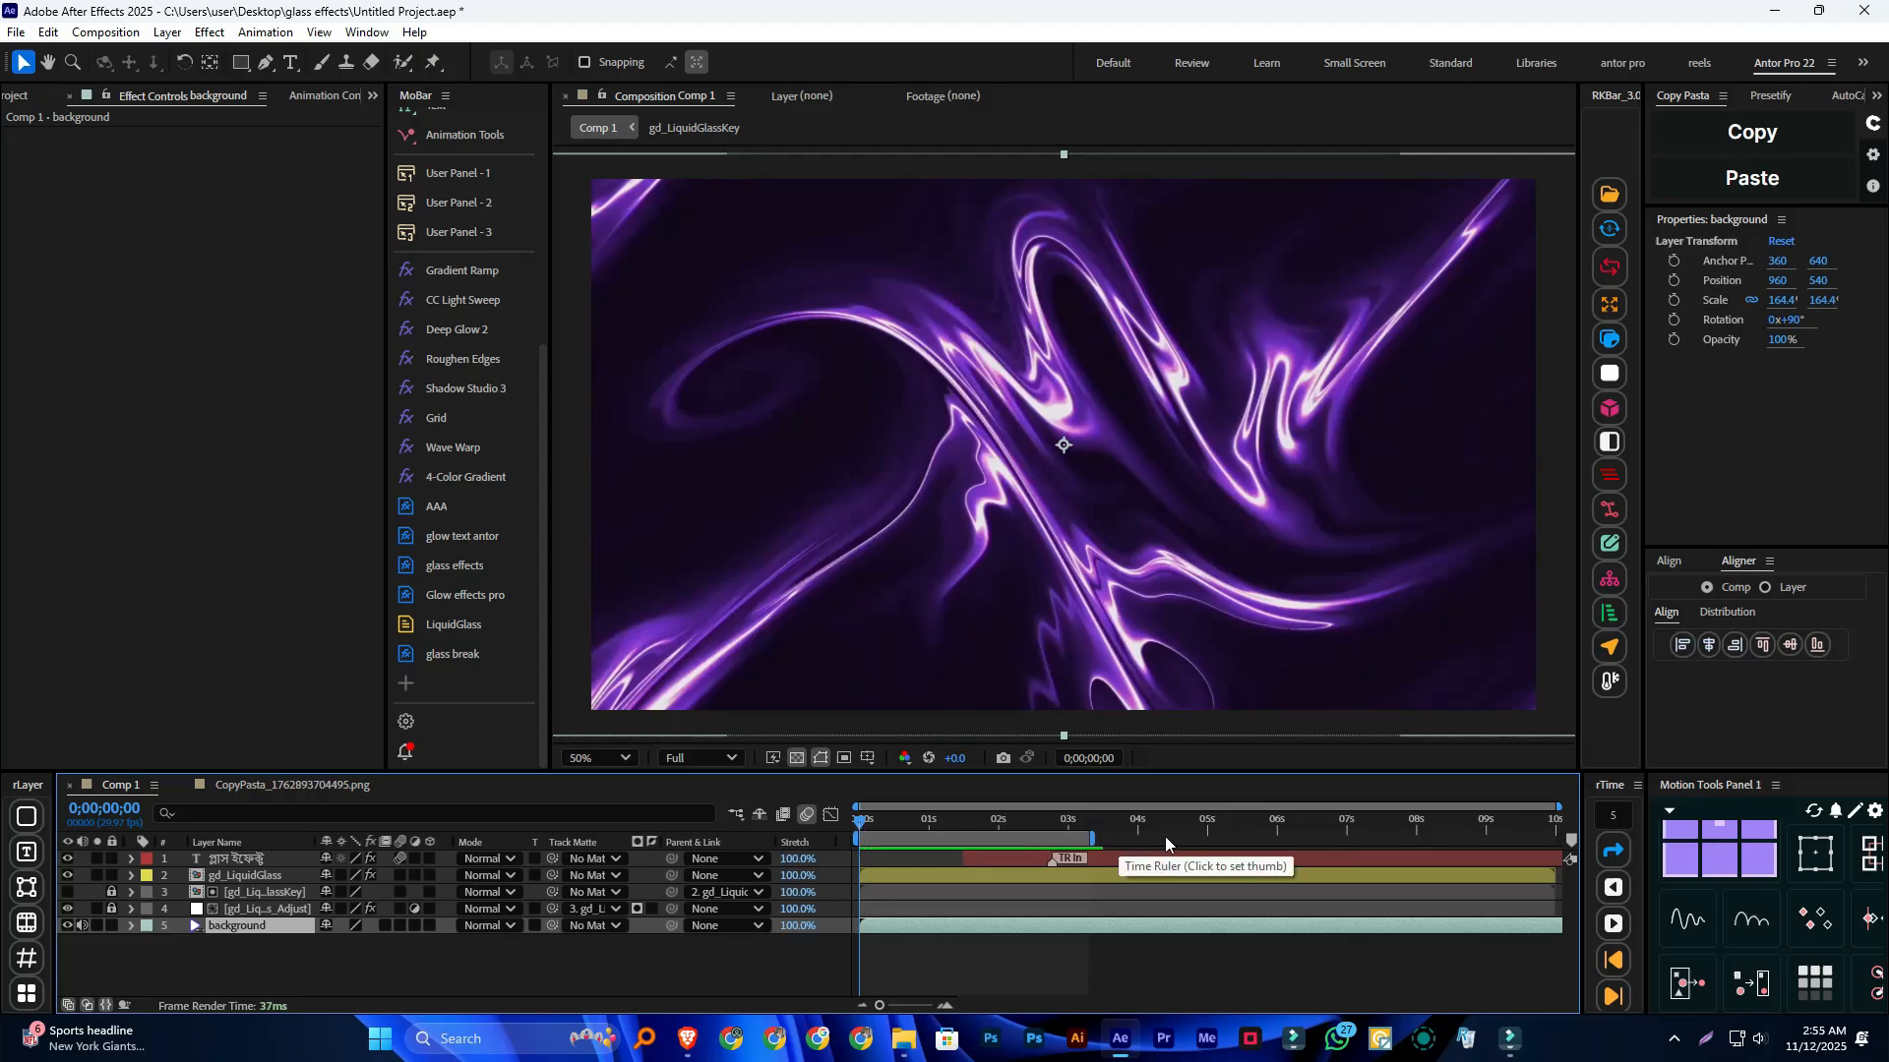
Step: Preview the finished glass text animation in Comp 1, and return the playhead to the start
{"action": "key", "text": "space"}
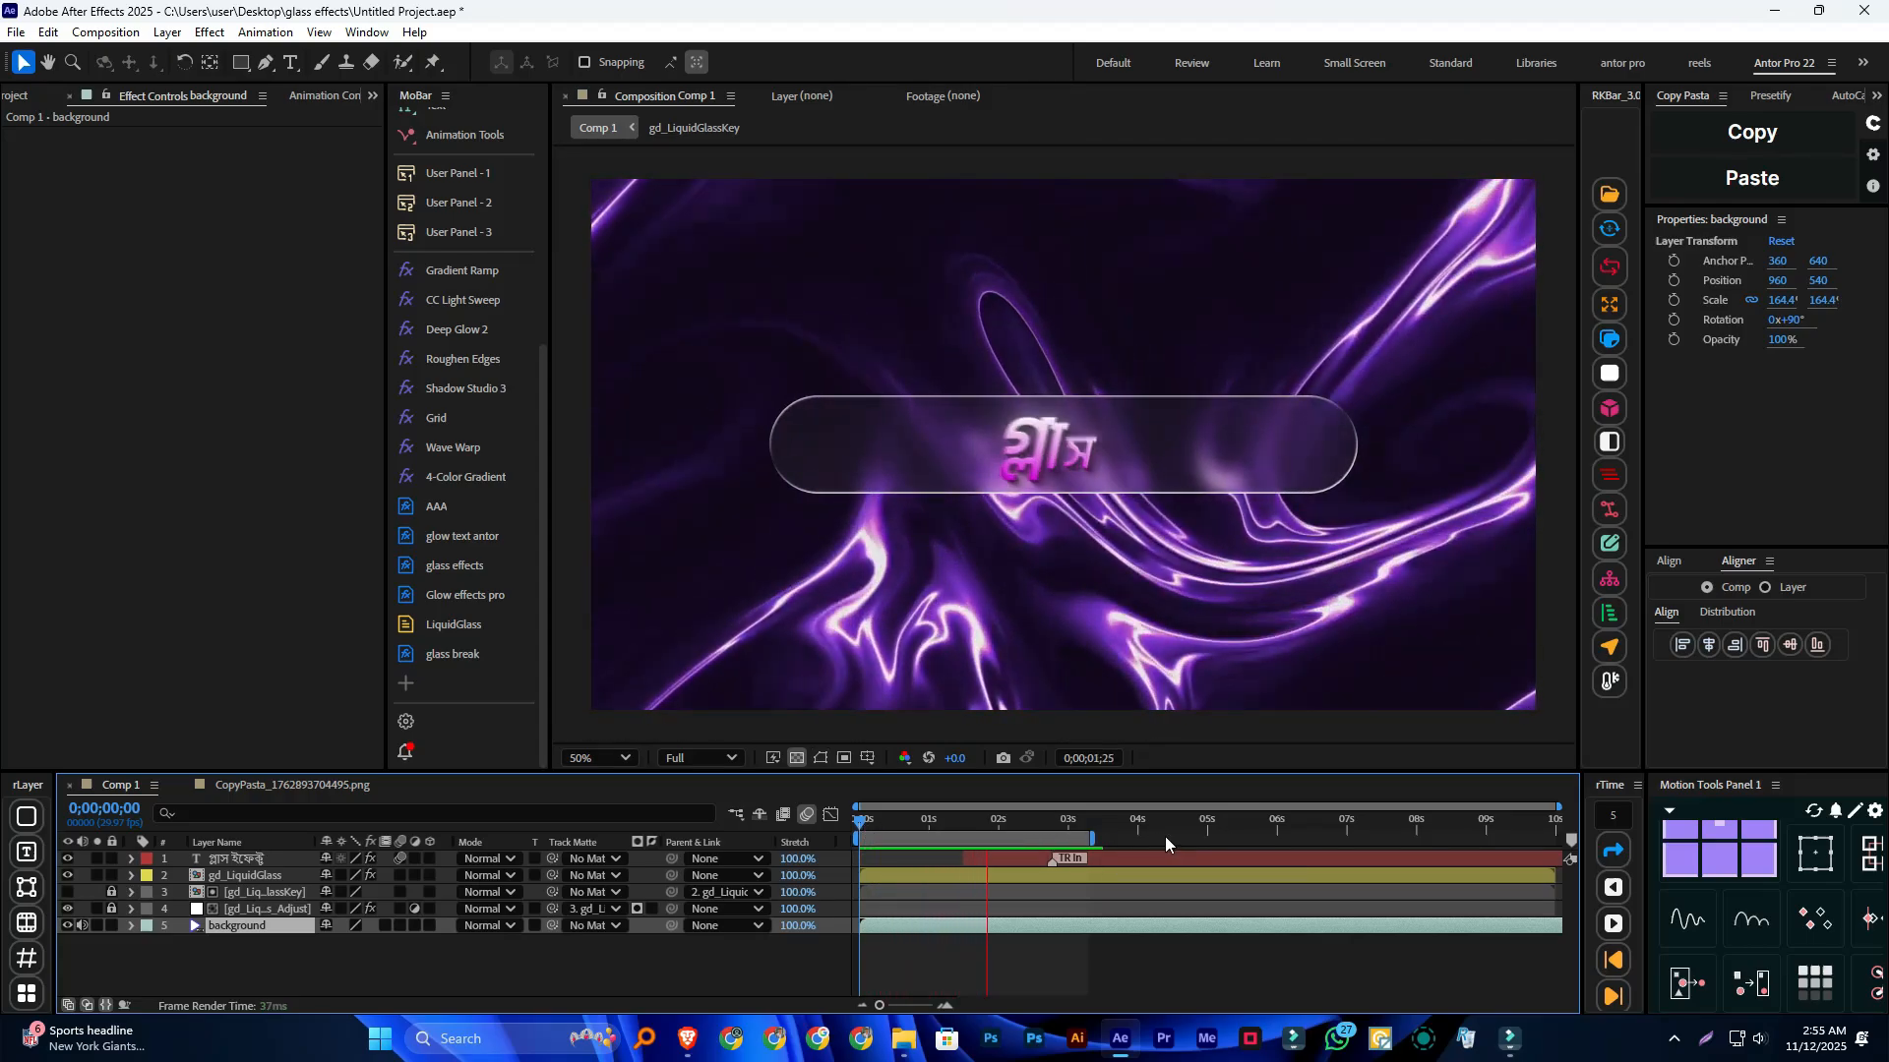
{"action": "key", "text": "space"}
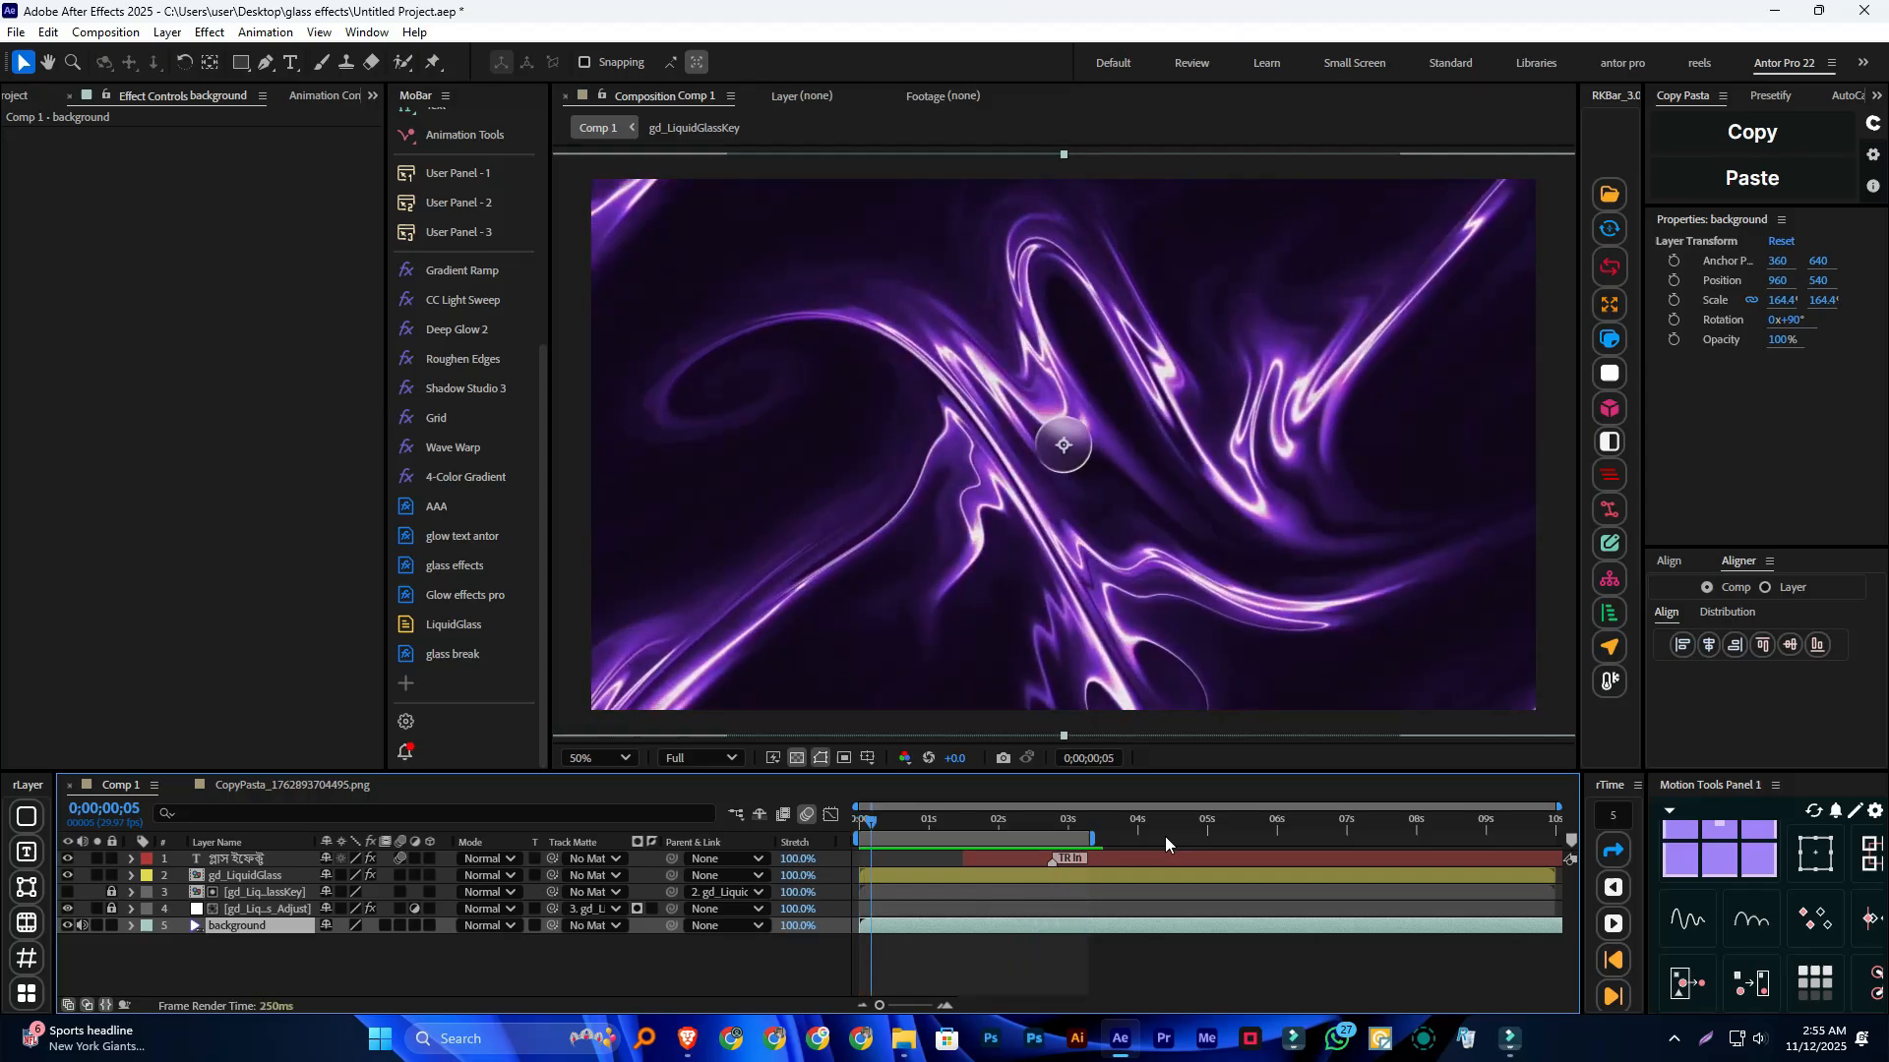
{"action": "key", "text": "space"}
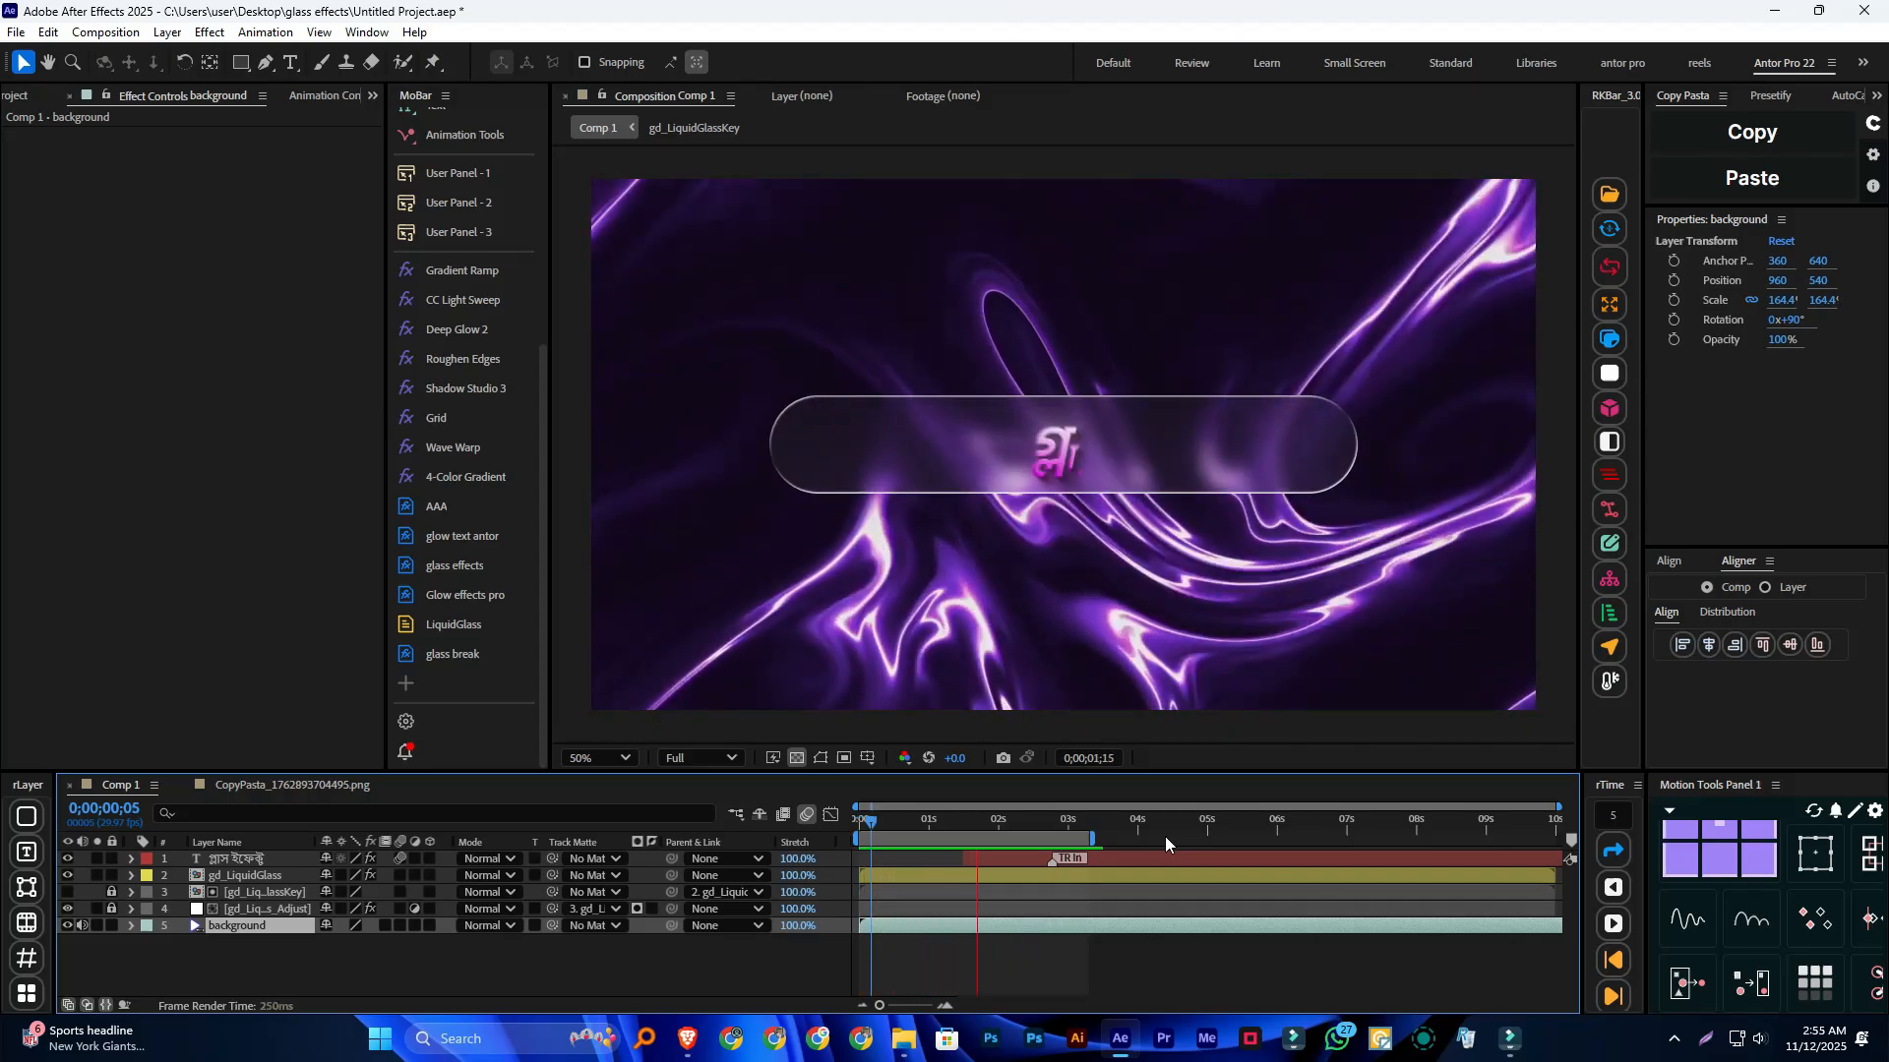
{"action": "key", "text": "space"}
{"action": "left_click_drag", "start_coordinate": [1005, 824], "coordinate": [842, 823]}
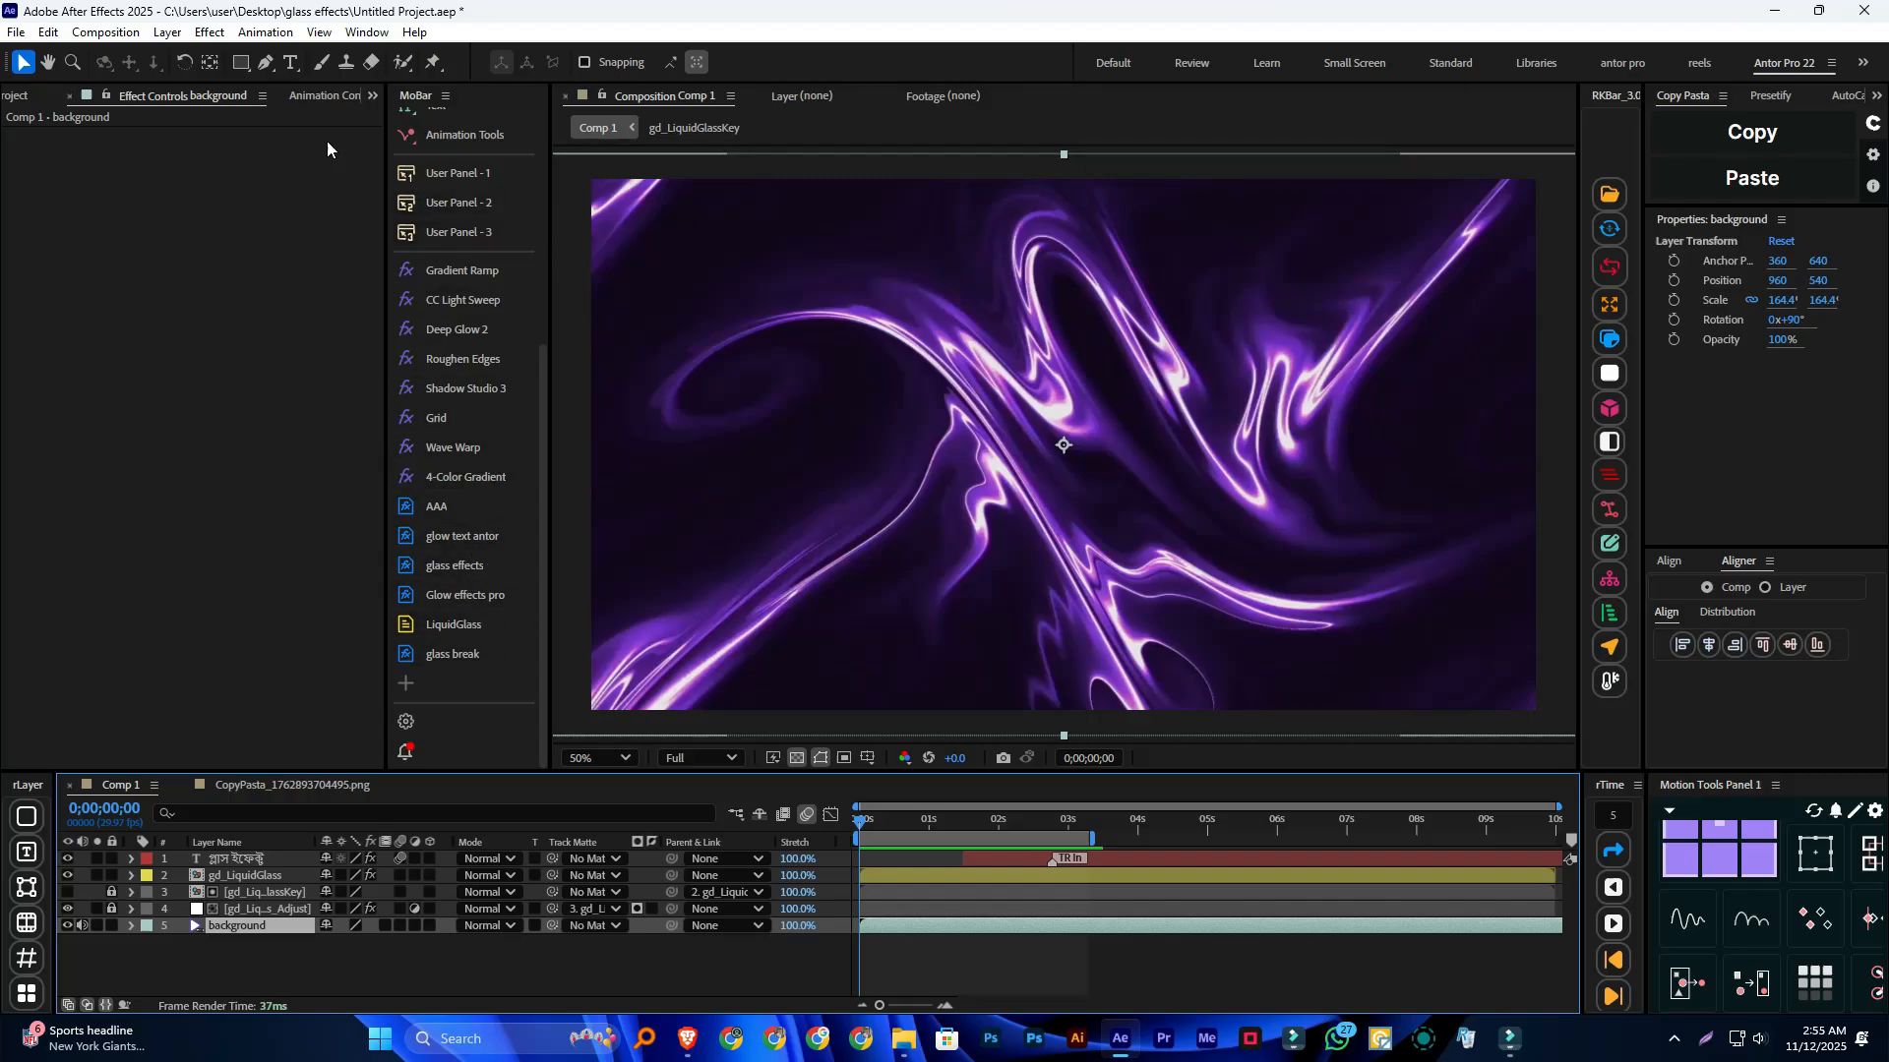
{"action": "left_click", "coordinate": [366, 31]}
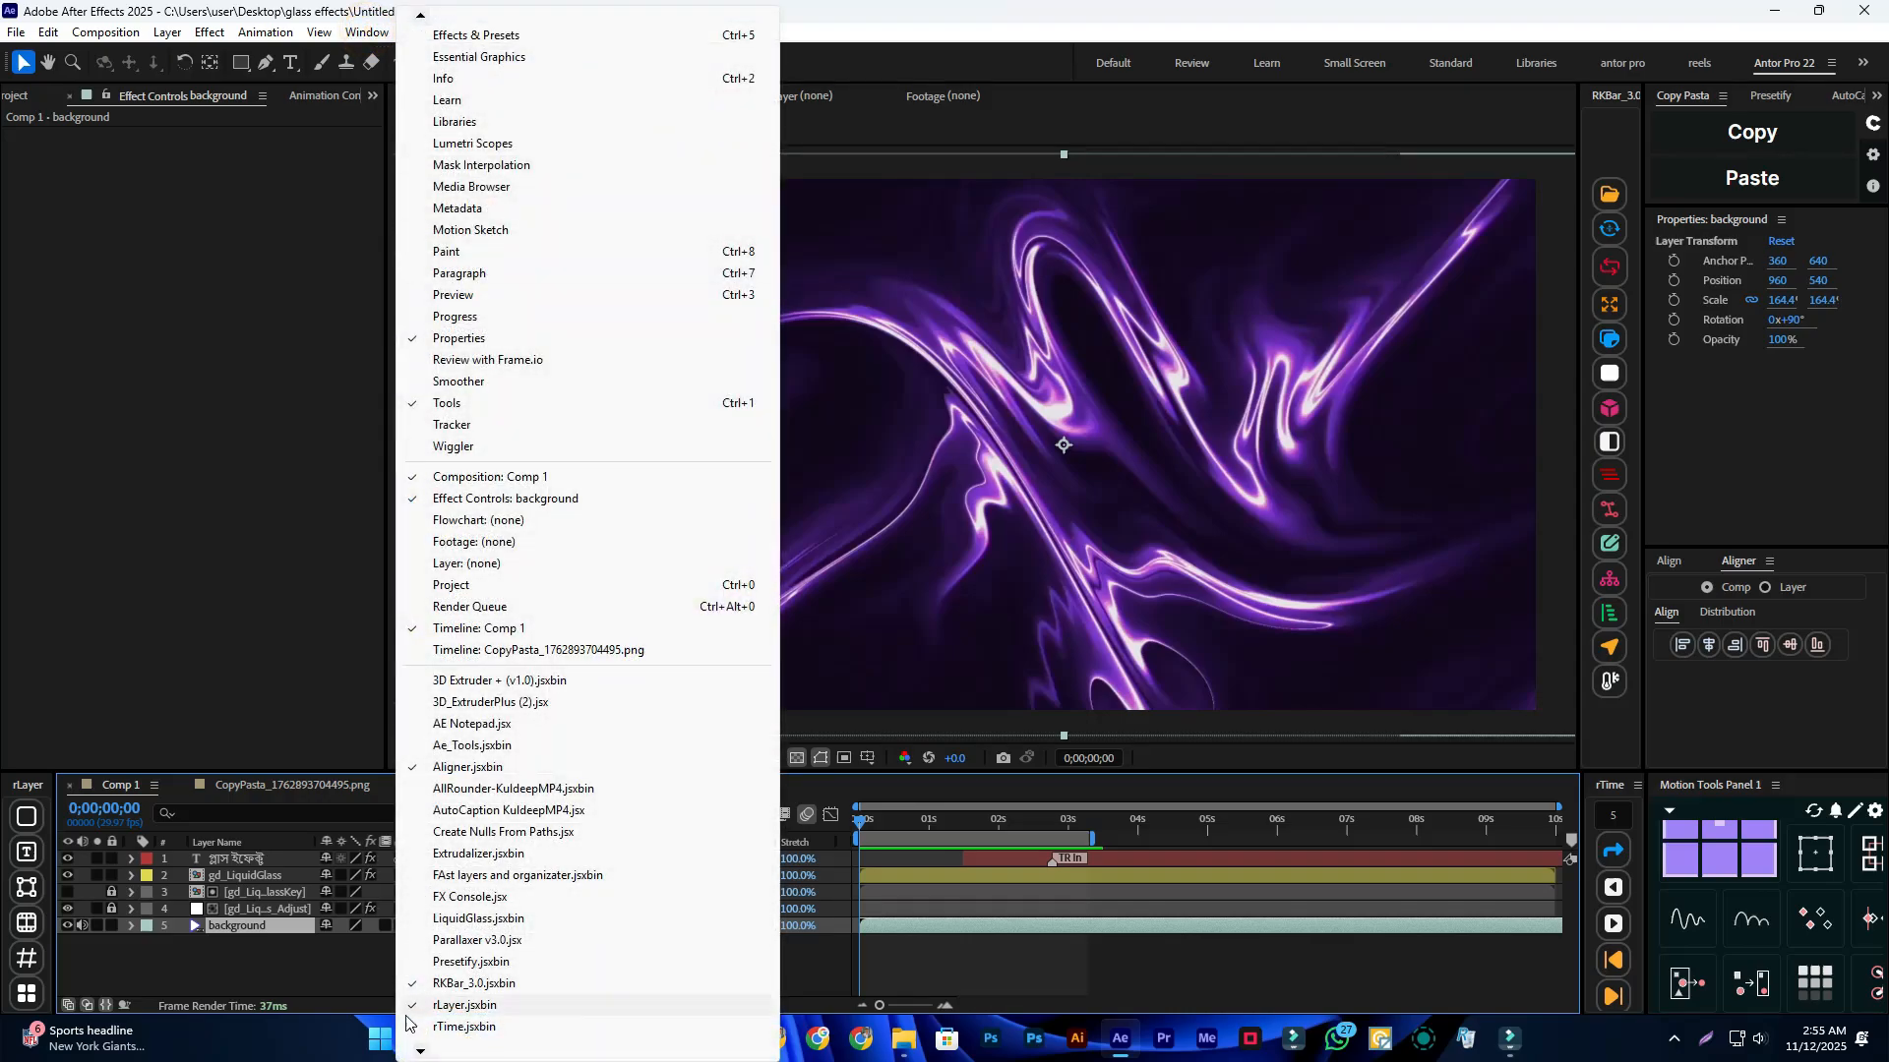
{"action": "mouse_move", "coordinate": [419, 1054]}
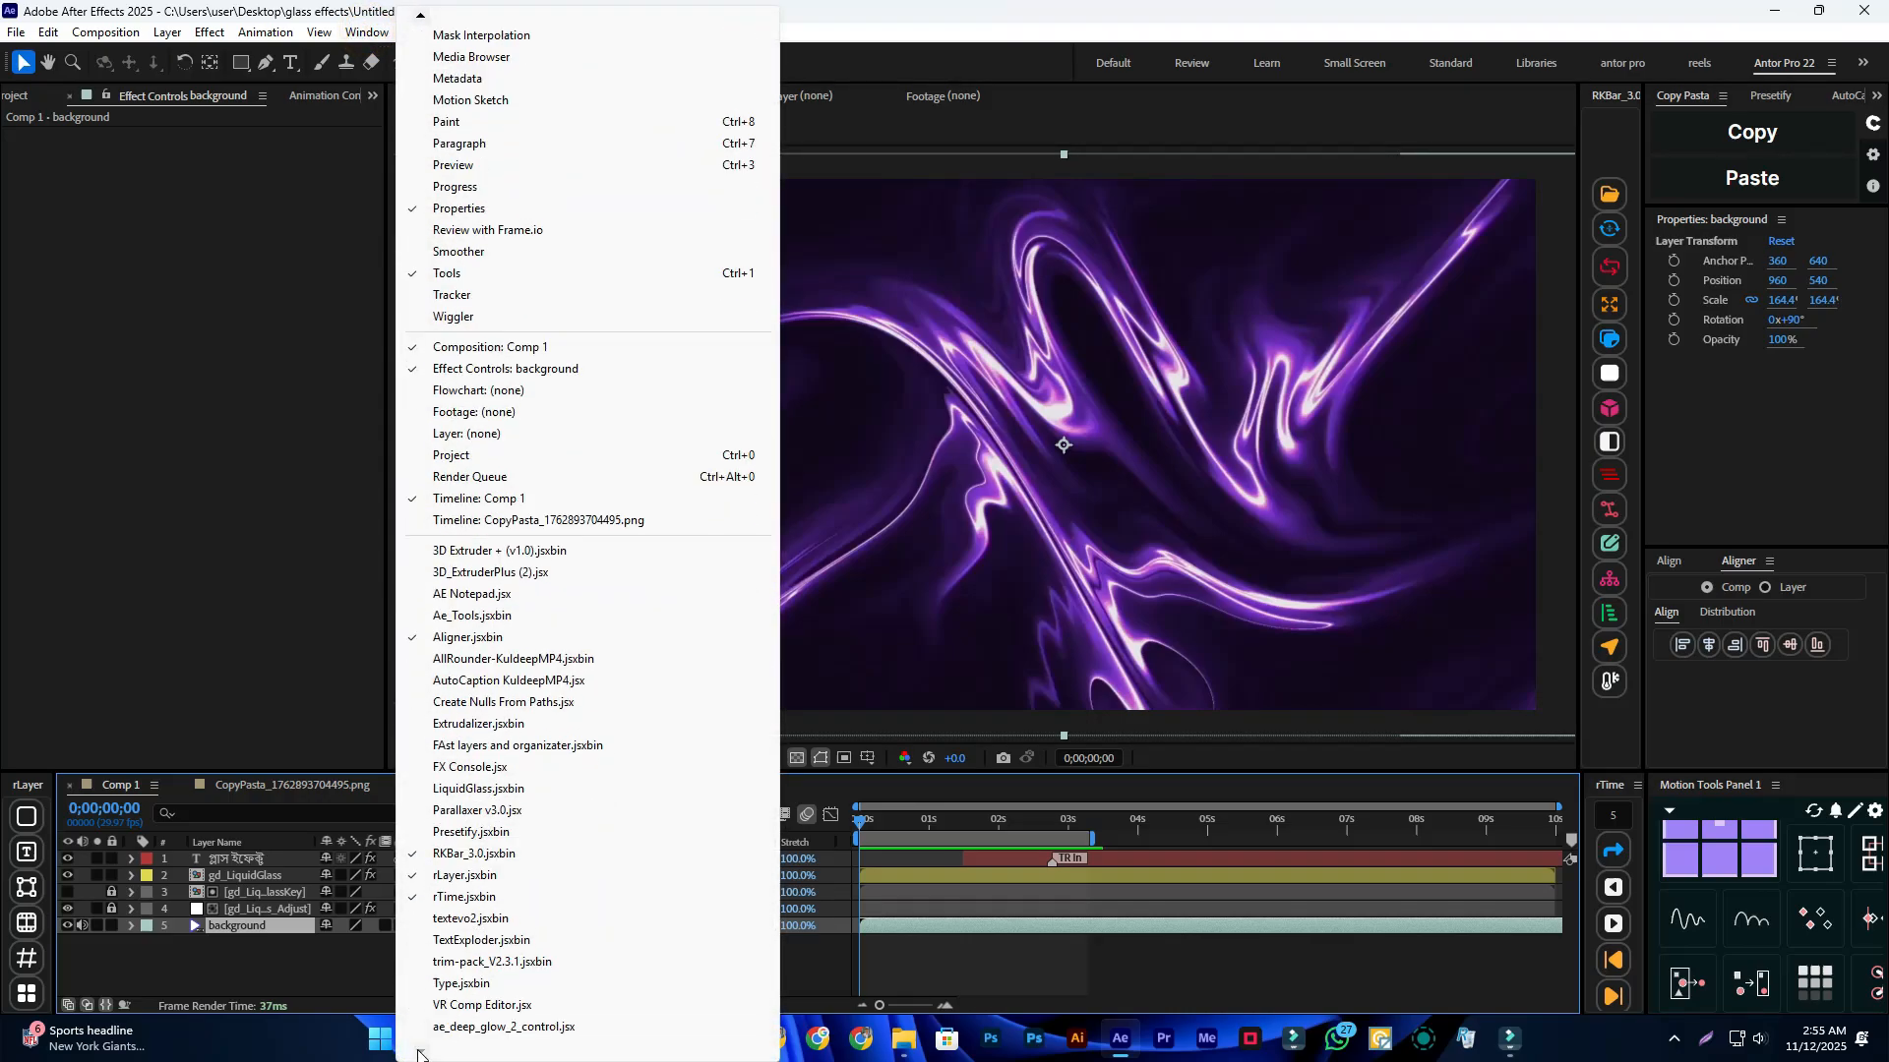
{"action": "left_click", "coordinate": [478, 788]}
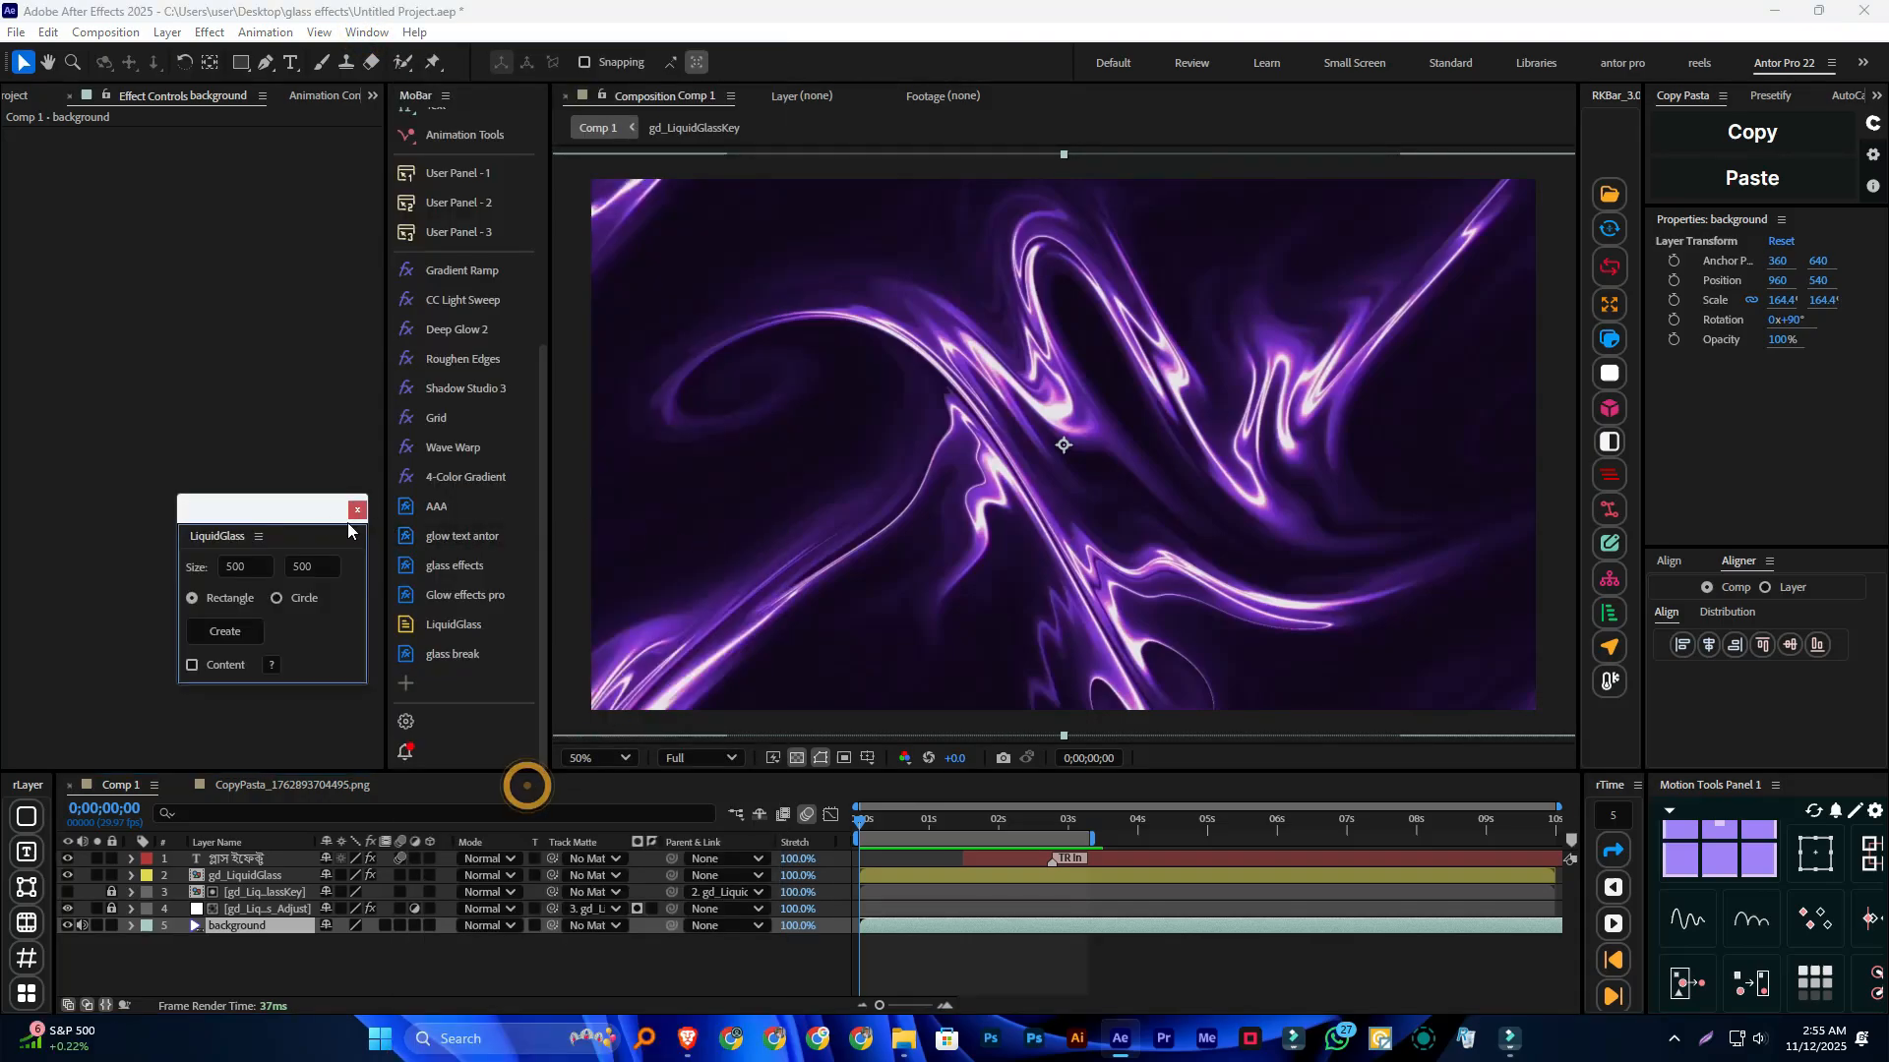
{"action": "left_click_drag", "start_coordinate": [307, 509], "coordinate": [1049, 399]}
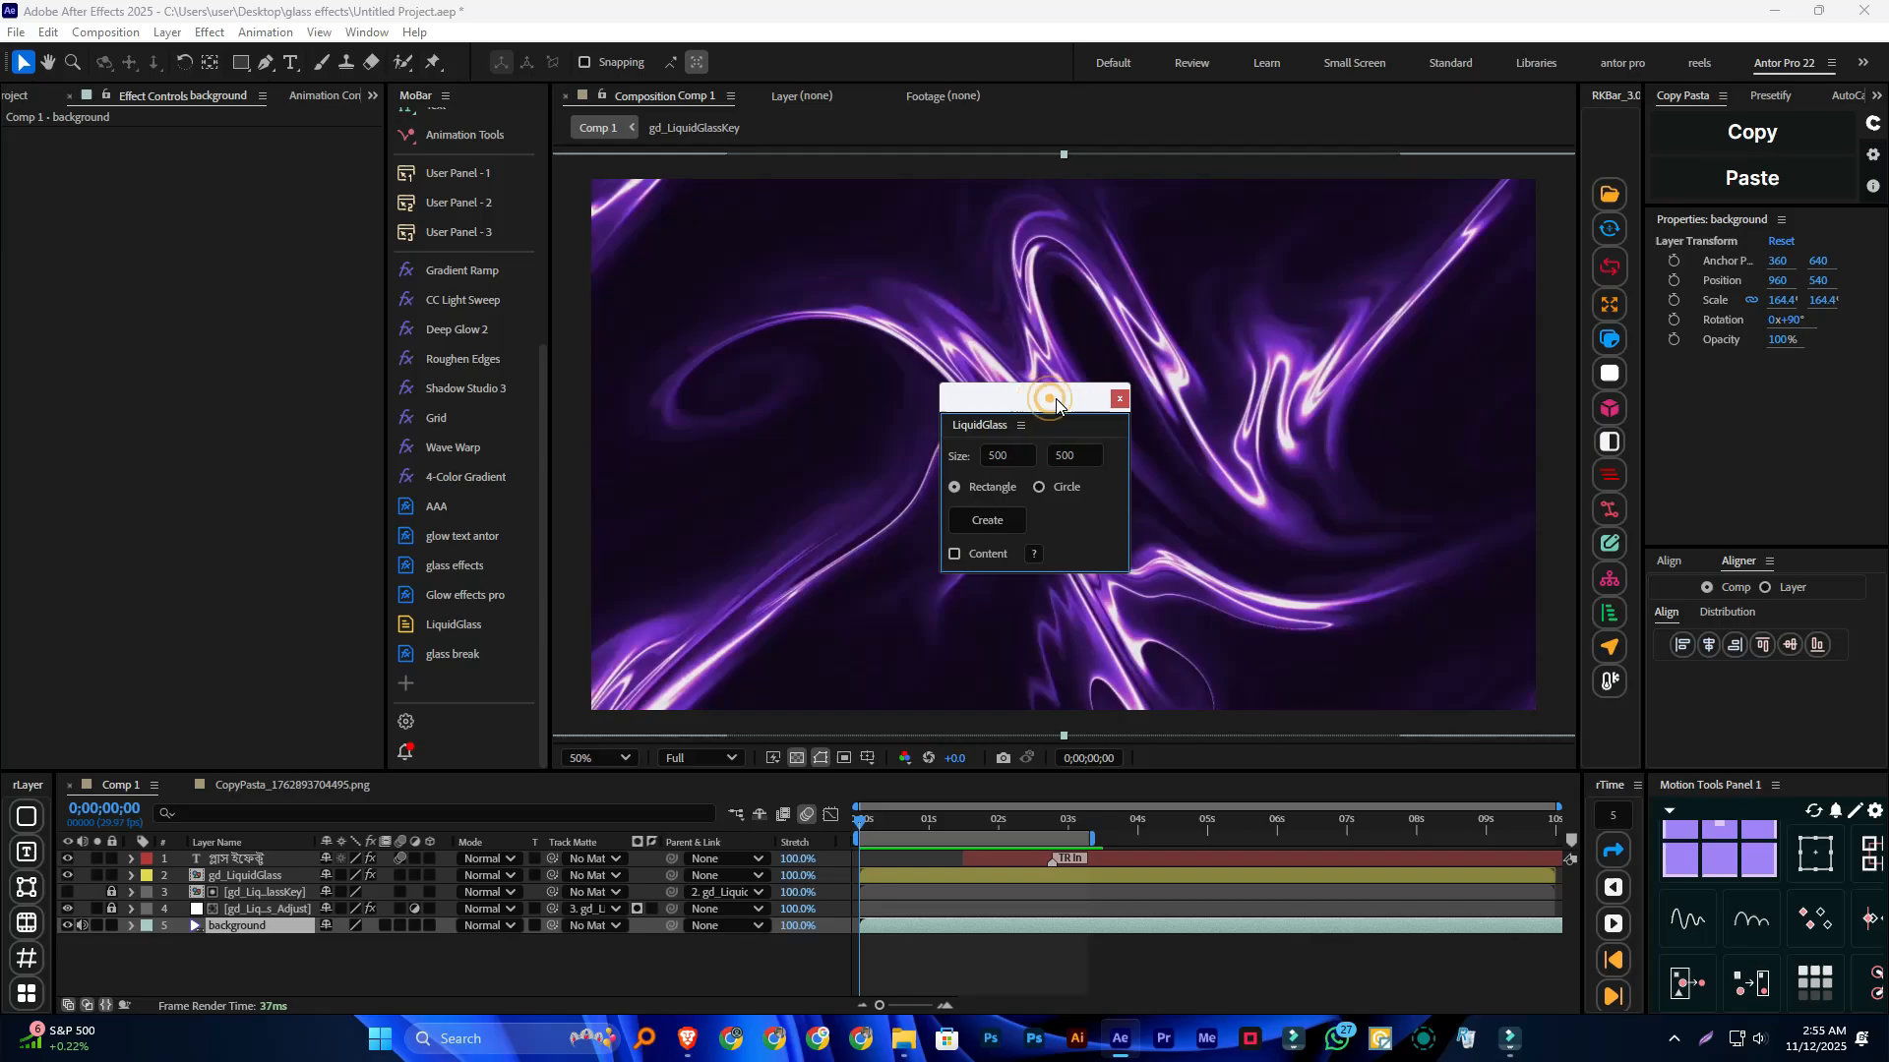
{"action": "left_click_drag", "start_coordinate": [1051, 405], "coordinate": [889, 413]}
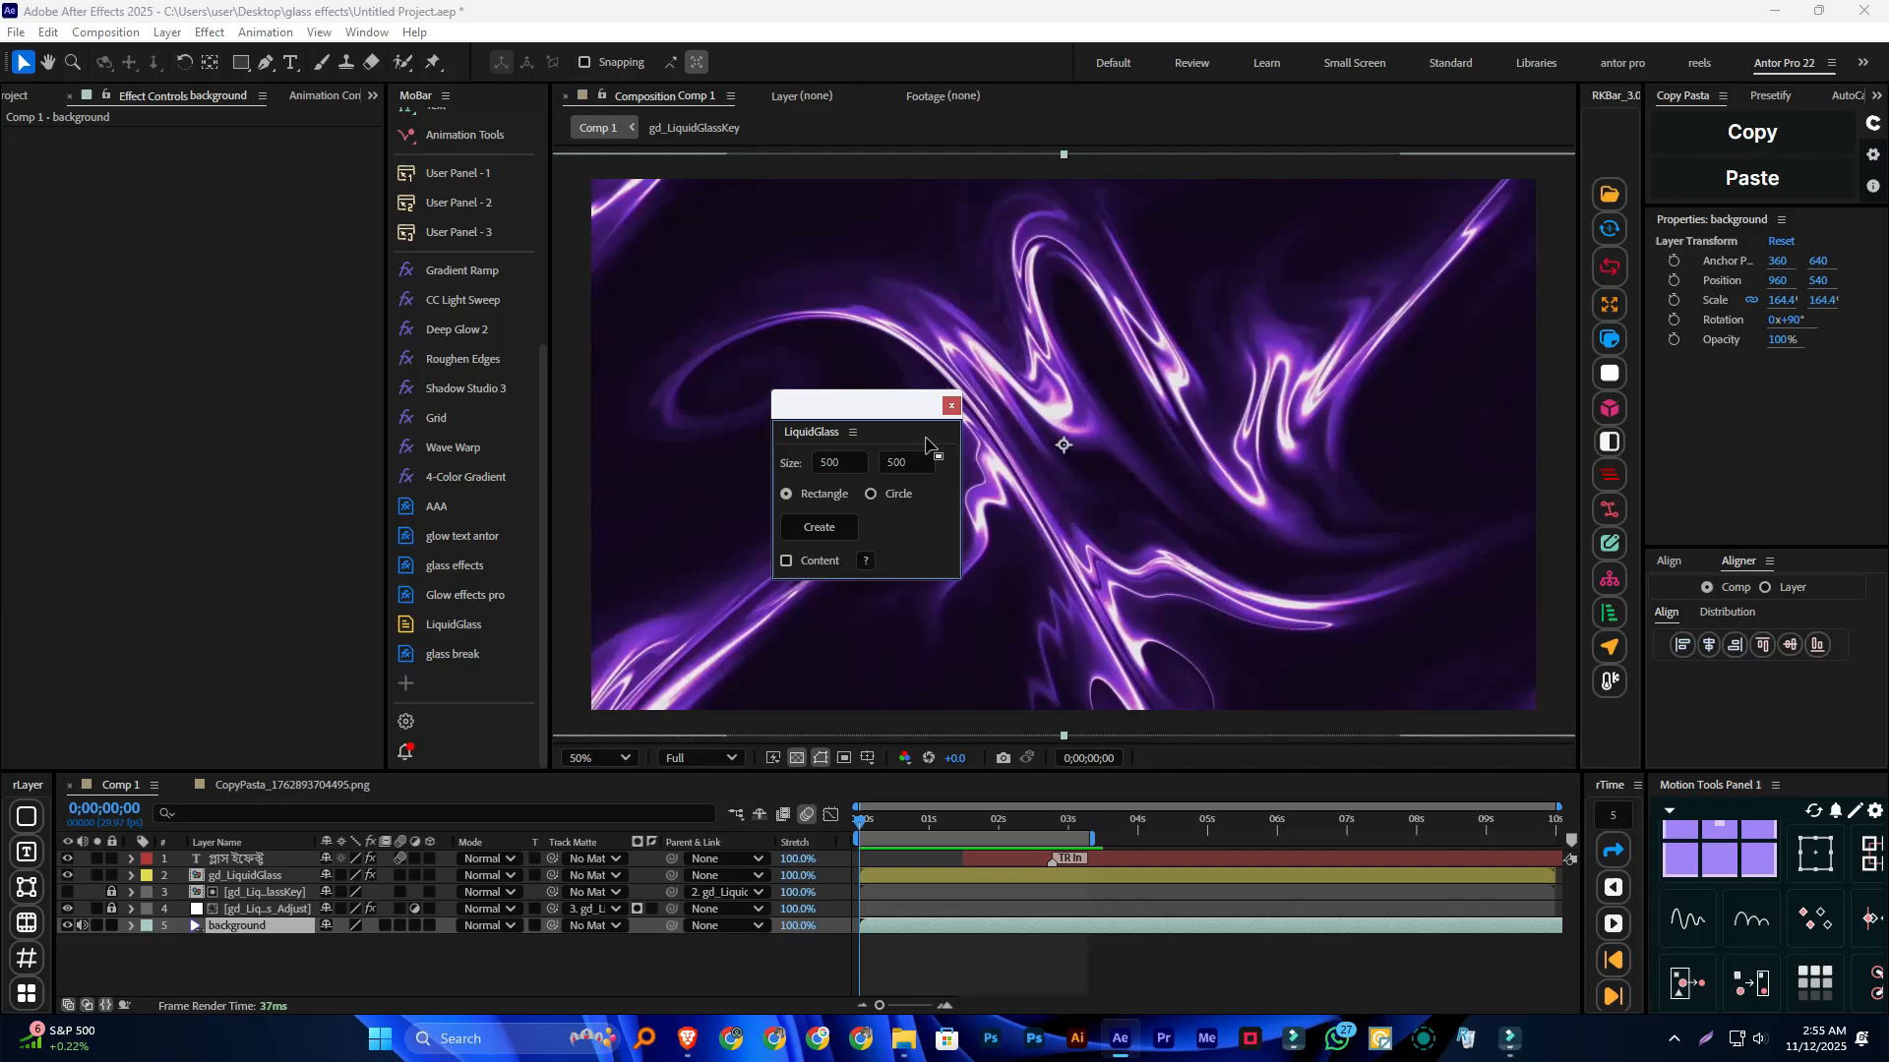
{"action": "left_click_drag", "start_coordinate": [858, 405], "coordinate": [889, 443]}
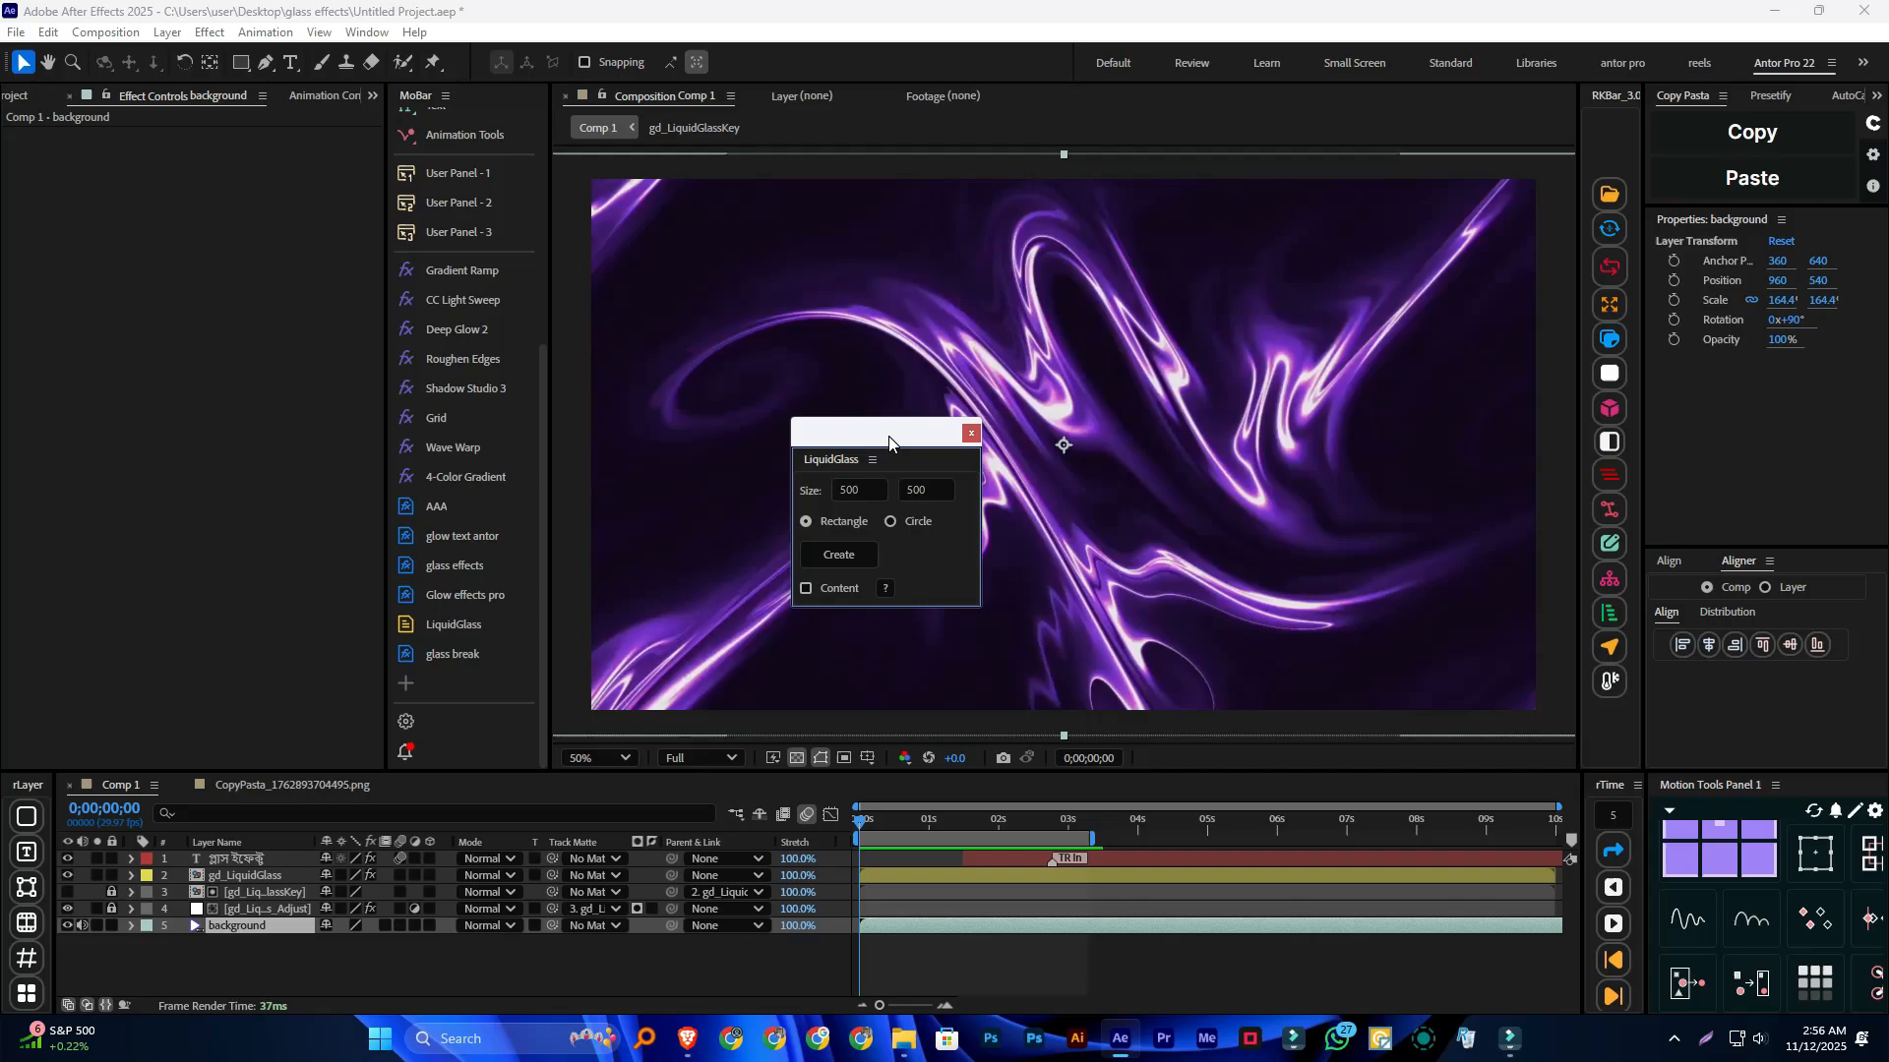
{"action": "mouse_move", "coordinate": [888, 435]}
{"action": "left_mouse_down"}
{"action": "mouse_move", "coordinate": [856, 417]}
{"action": "mouse_move", "coordinate": [858, 448]}
{"action": "mouse_move", "coordinate": [878, 448]}
{"action": "mouse_move", "coordinate": [921, 425]}
{"action": "mouse_move", "coordinate": [907, 417]}
{"action": "mouse_move", "coordinate": [969, 411]}
{"action": "mouse_move", "coordinate": [972, 429]}
{"action": "mouse_move", "coordinate": [909, 452]}
{"action": "left_mouse_up"}
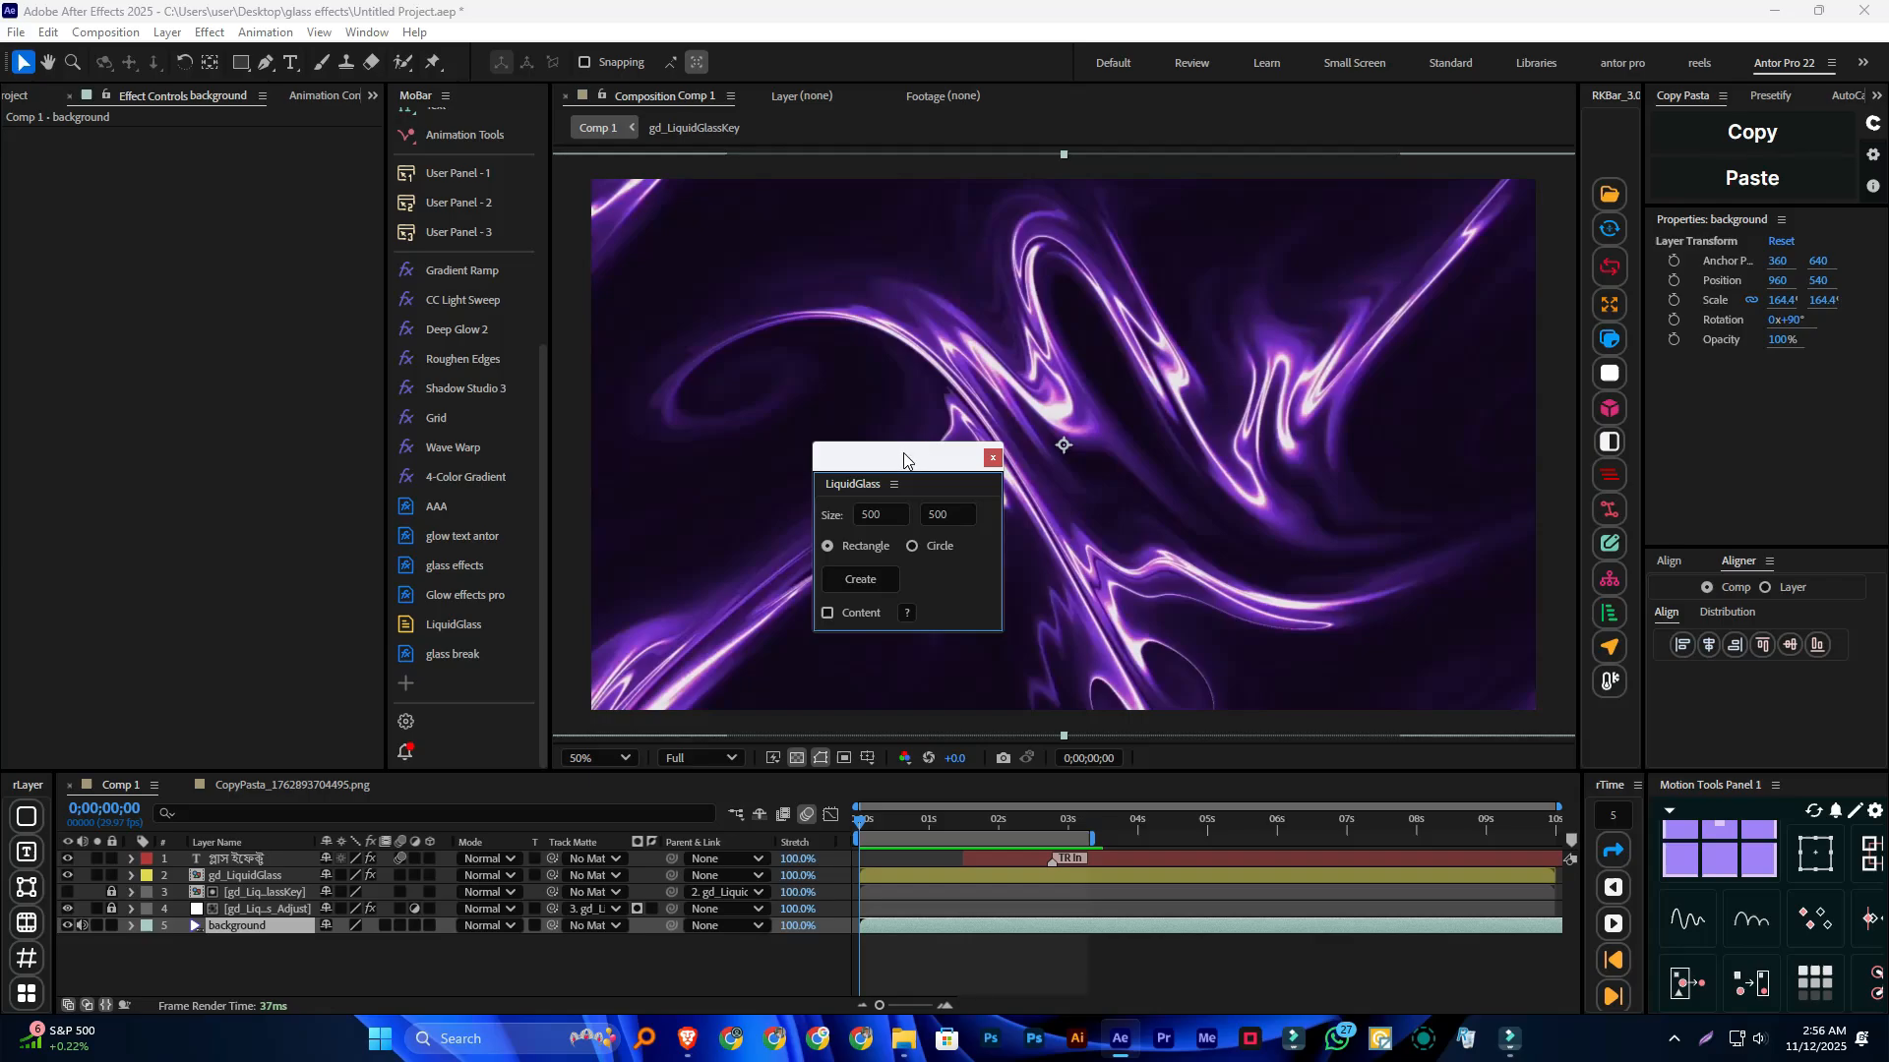
{"action": "left_click_drag", "start_coordinate": [930, 459], "coordinate": [790, 471]}
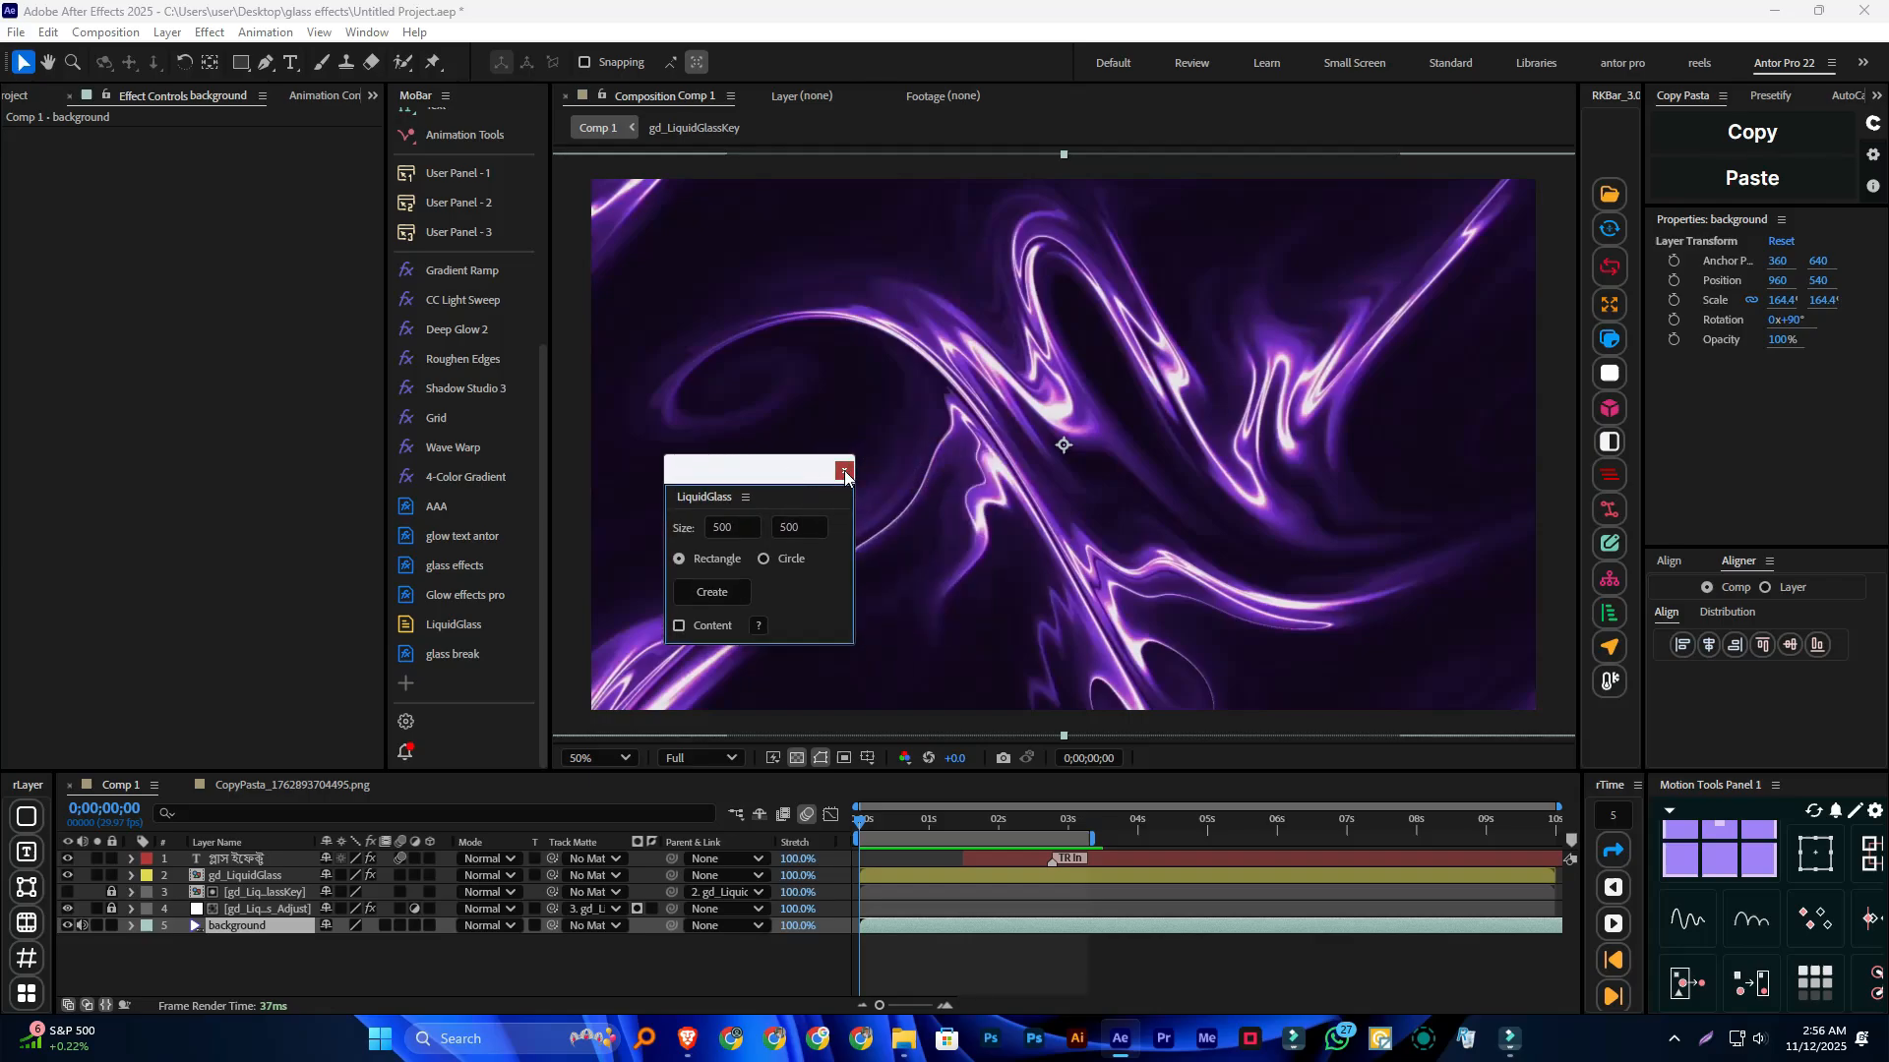
{"action": "left_click", "coordinate": [845, 471]}
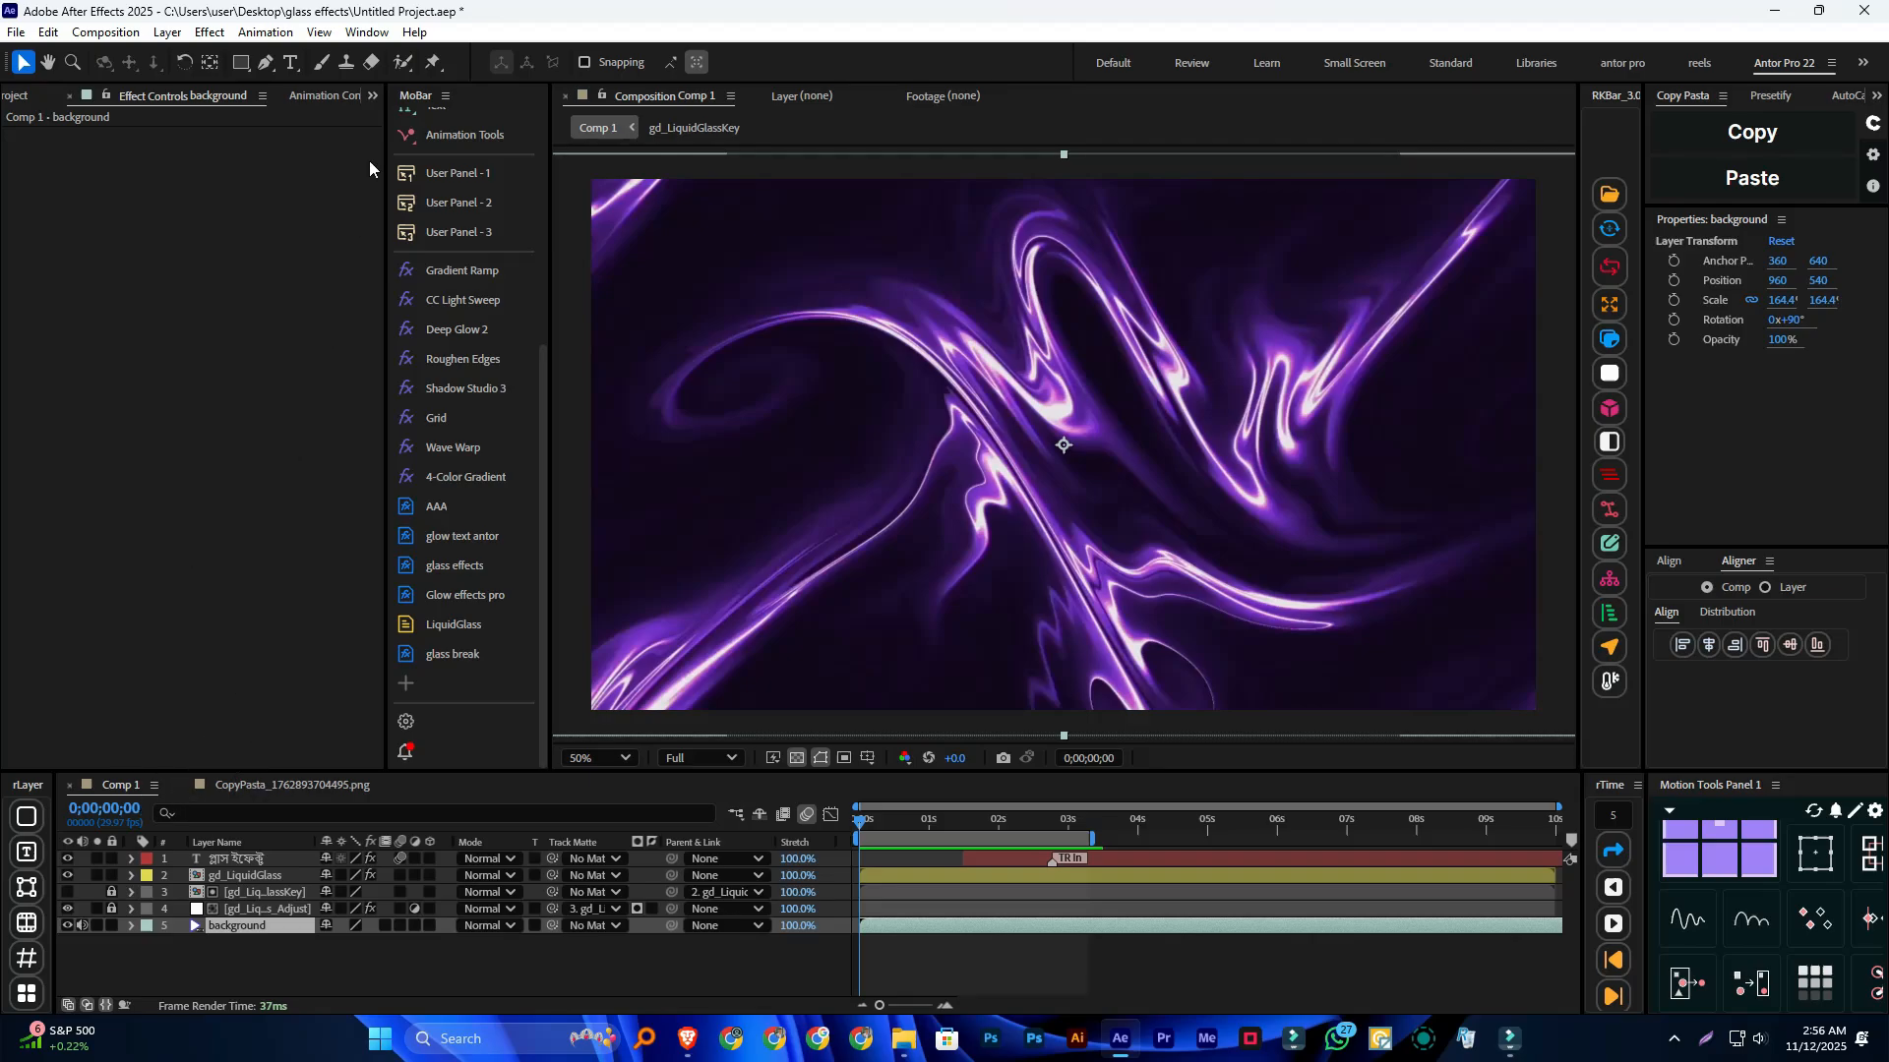
Step: Create a new HD 1920x1080 composition at 29.97 fps with a 10-second duration
{"action": "left_click", "coordinate": [372, 95]}
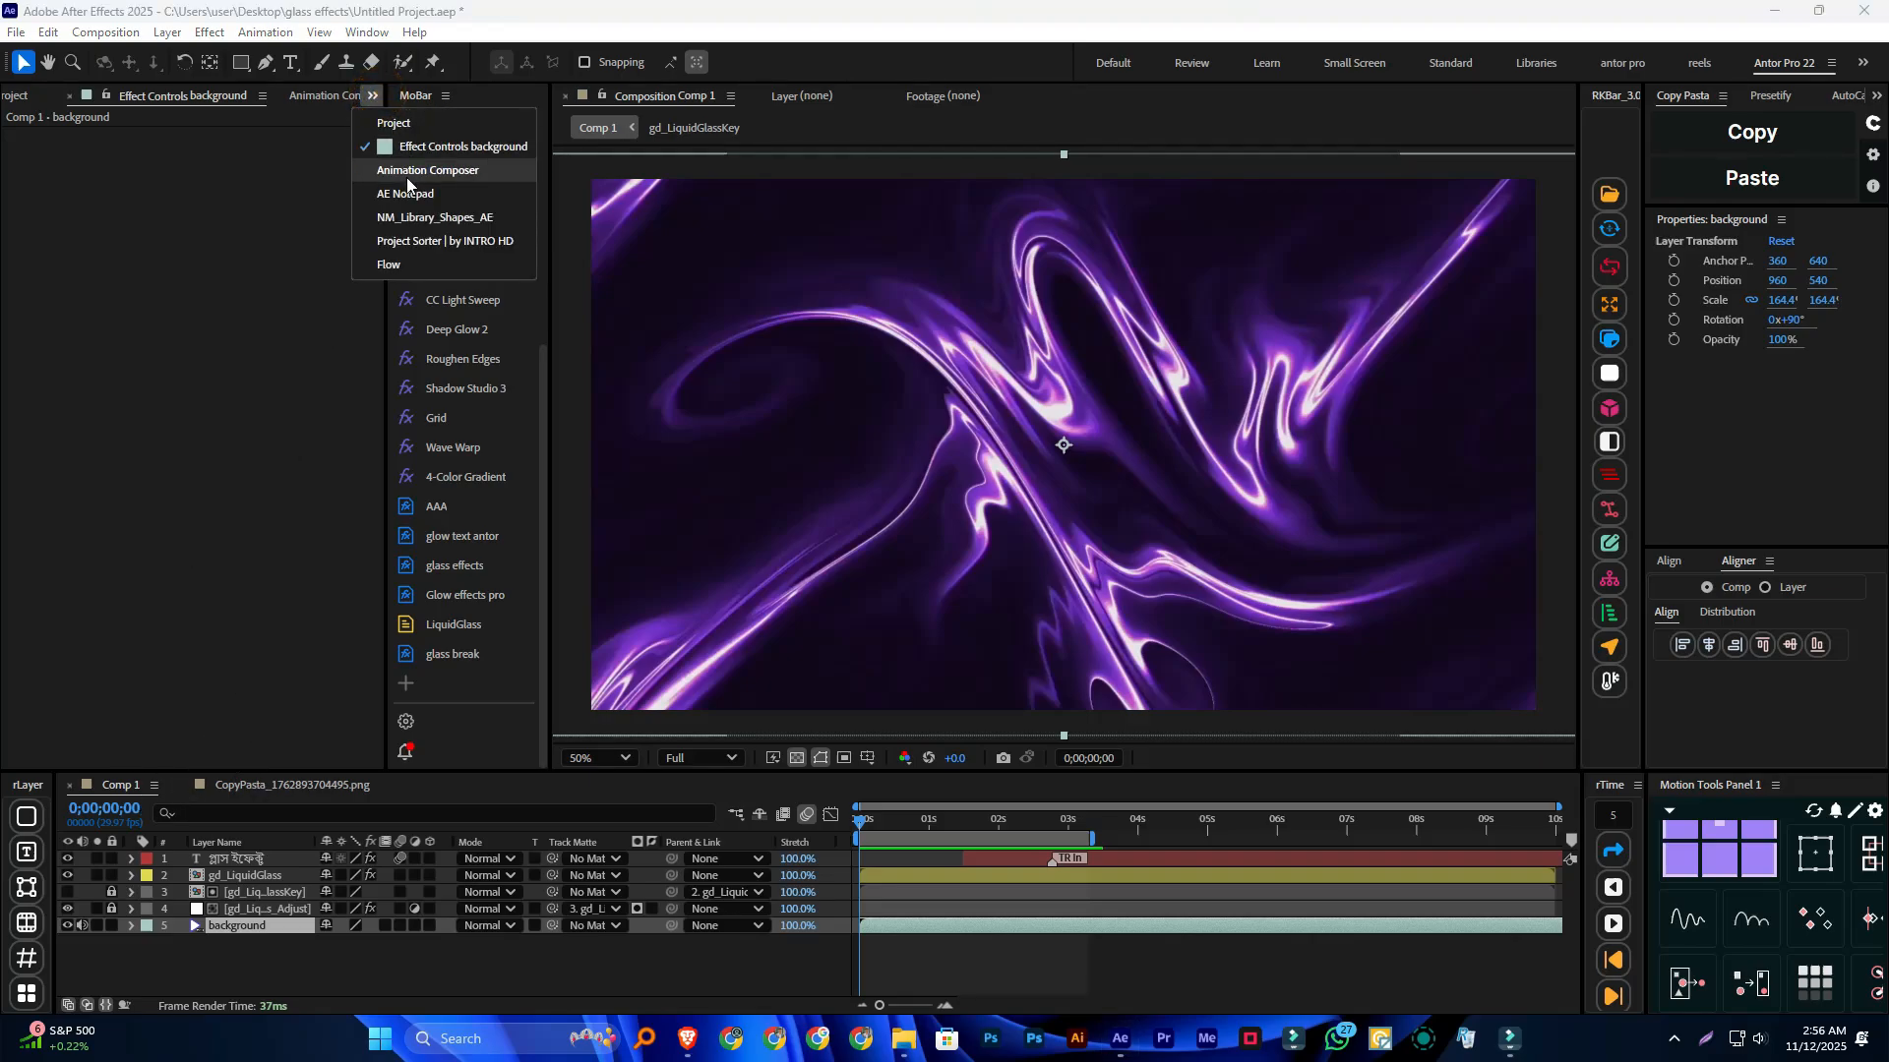
{"action": "left_click", "coordinate": [394, 123]}
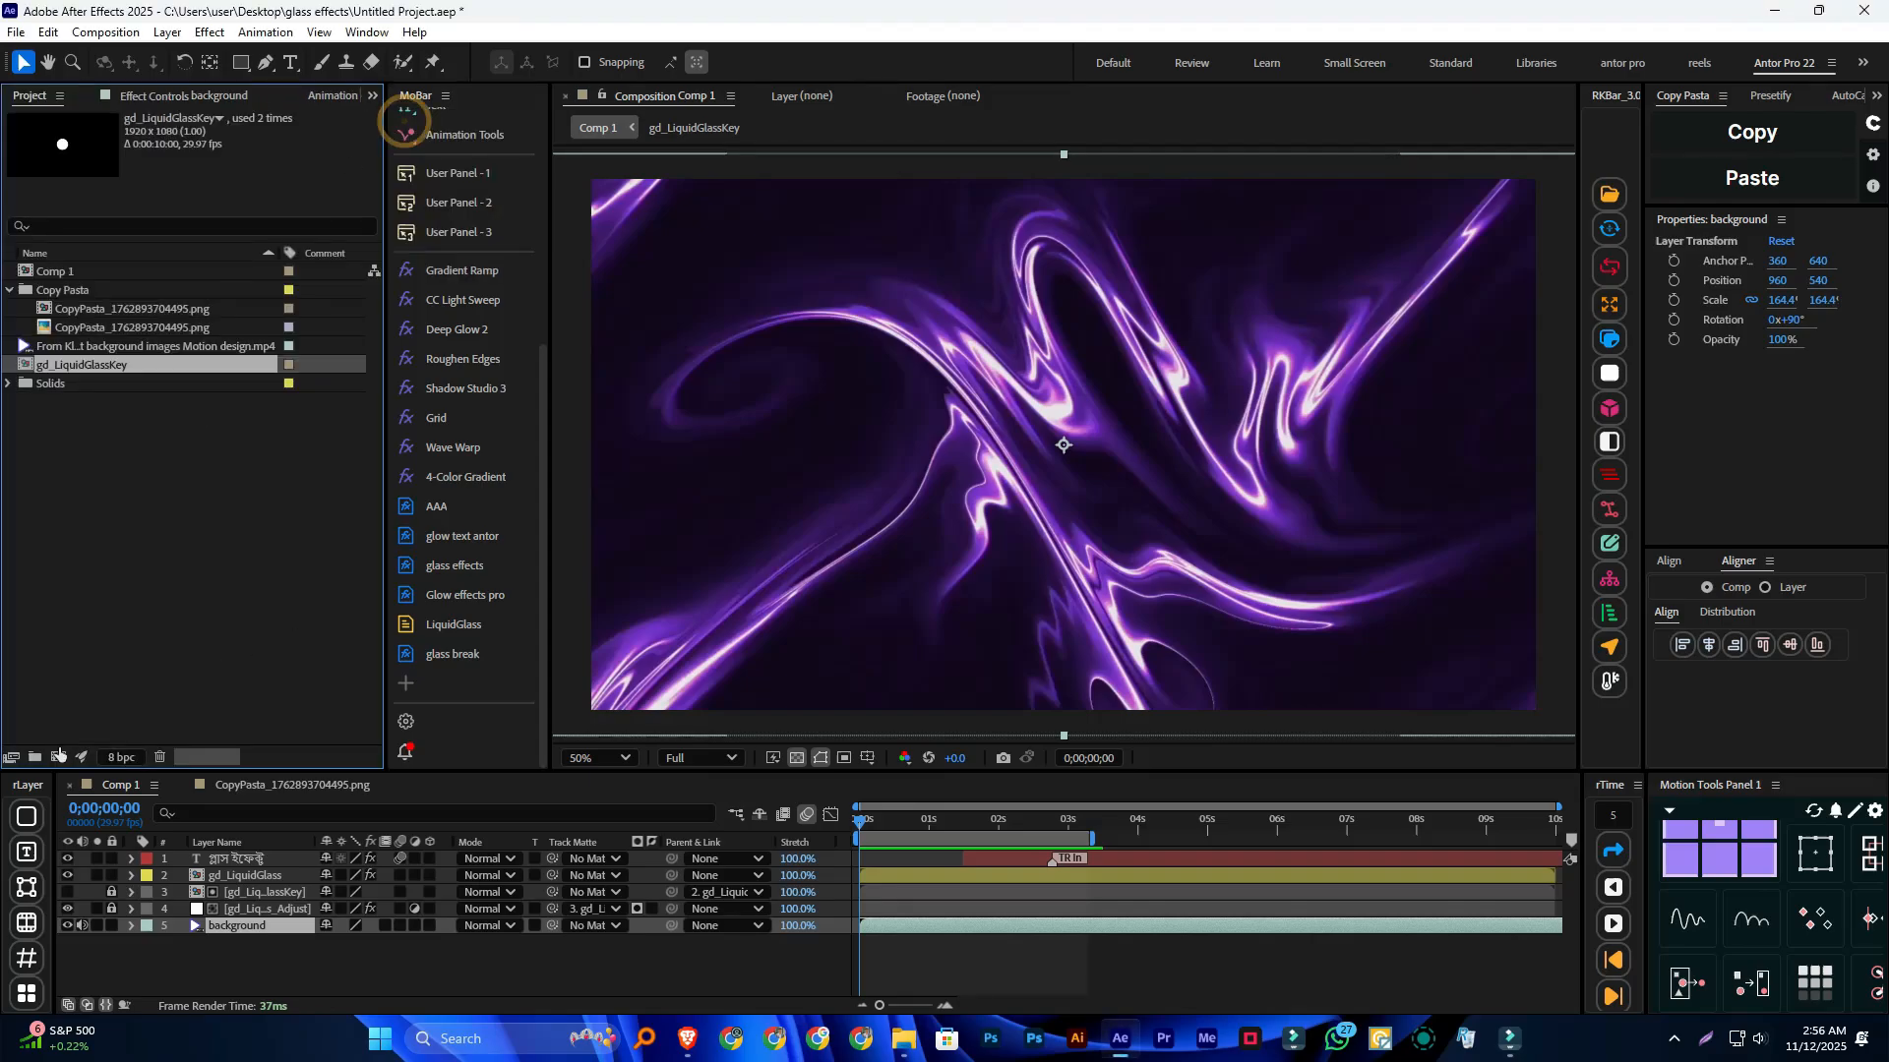
{"action": "left_click", "coordinate": [59, 757]}
{"action": "left_click", "coordinate": [1127, 751]}
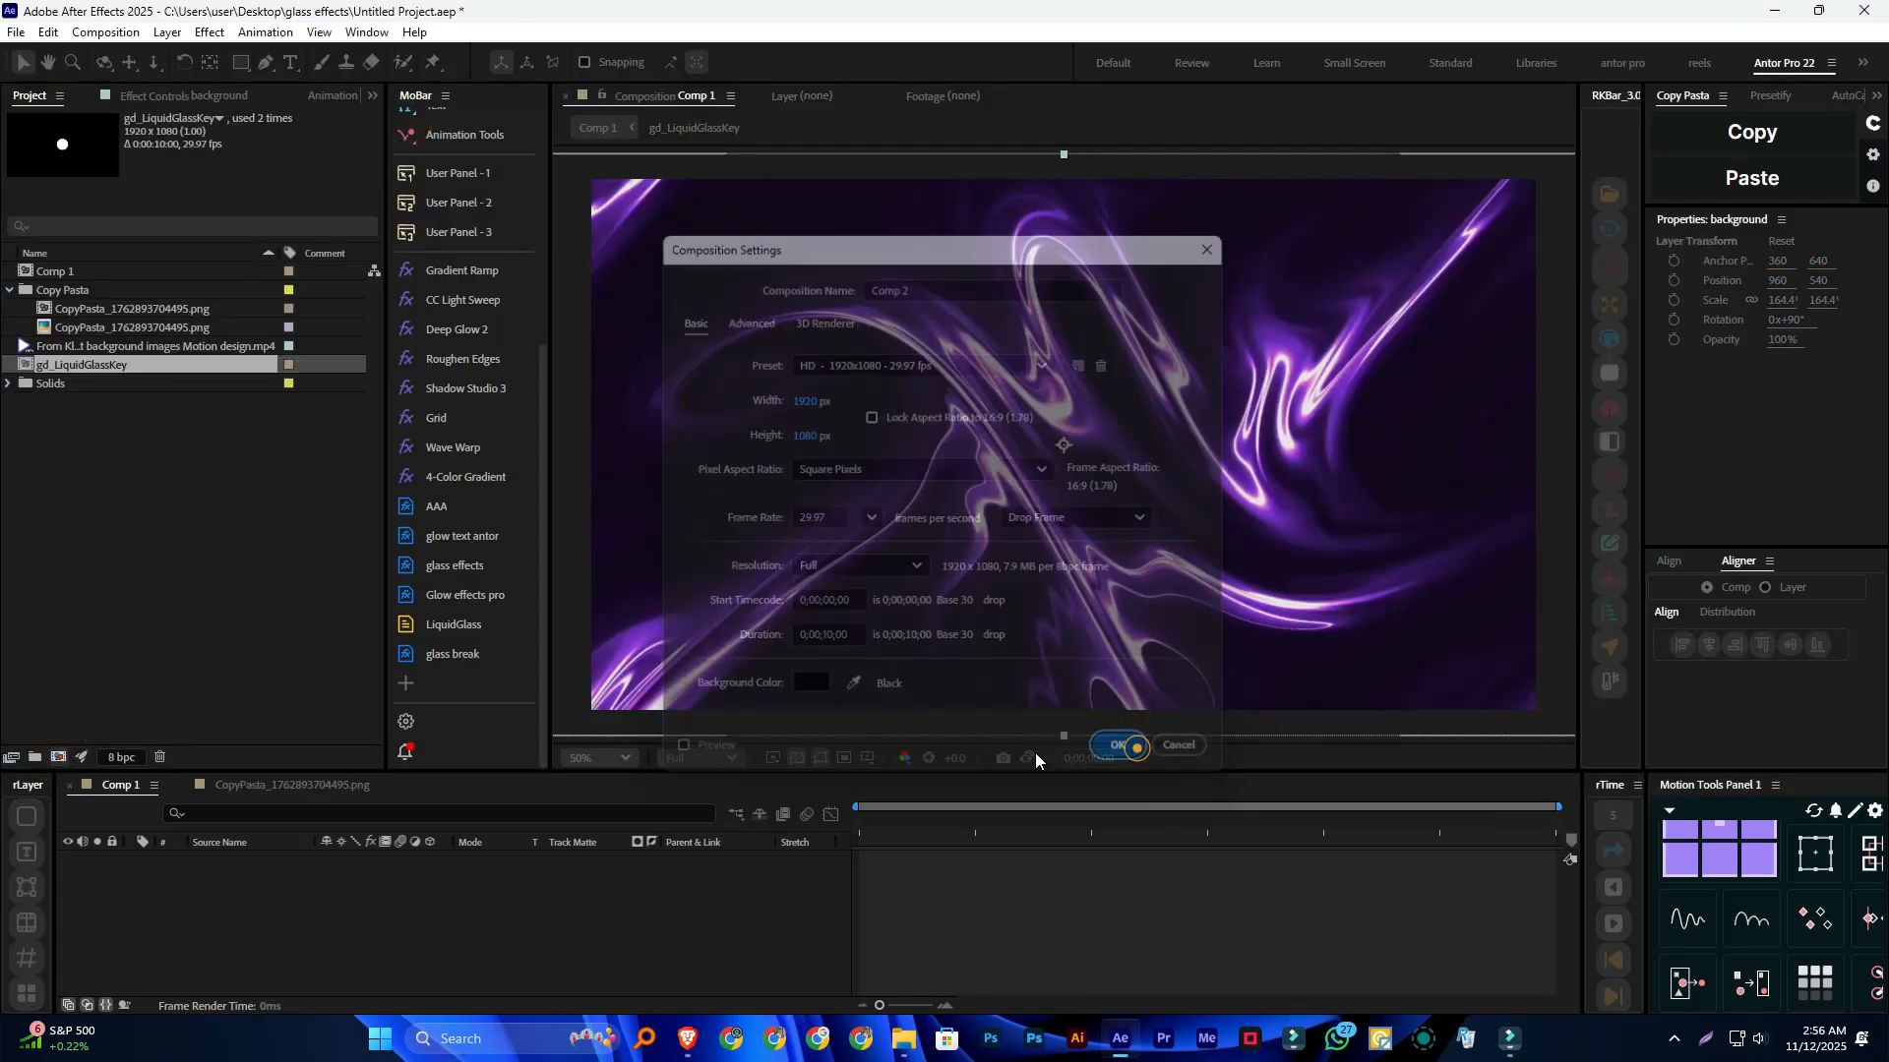
Step: Copy the background video layer from Comp 1 into Comp 2
{"action": "left_click", "coordinate": [116, 784]}
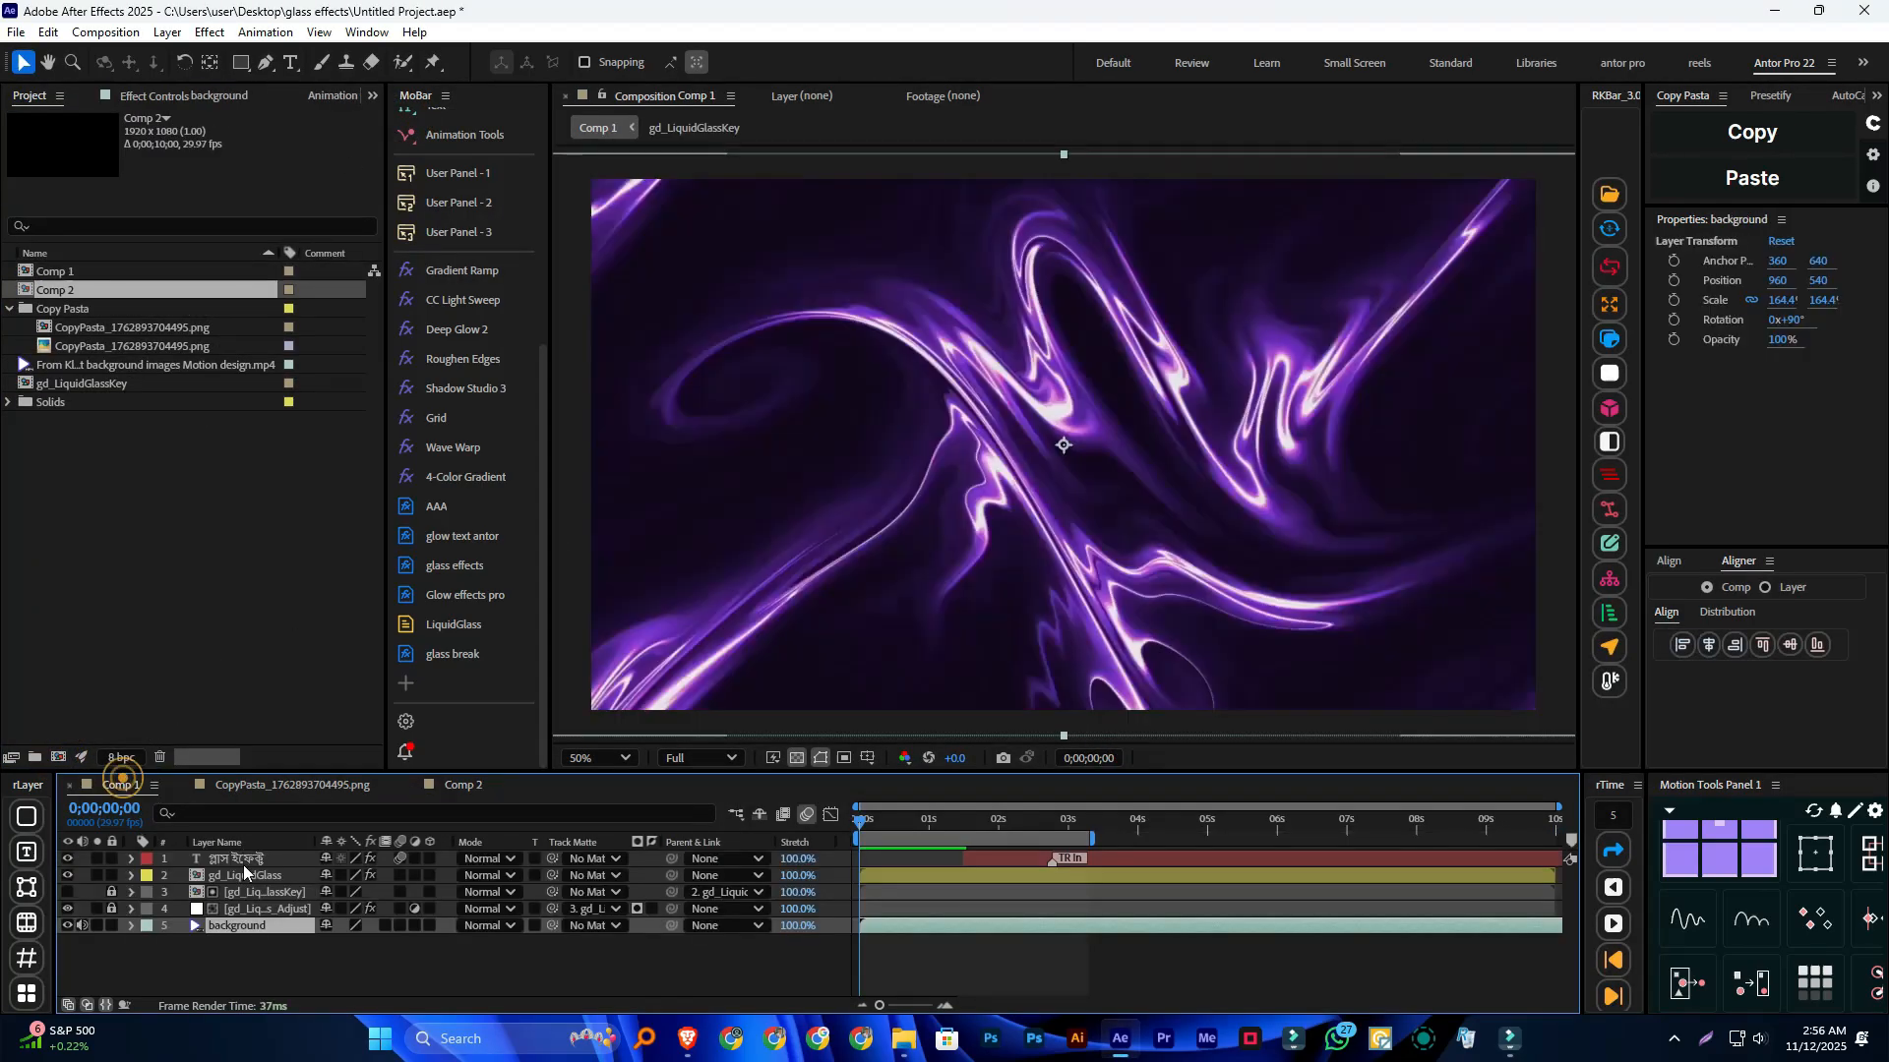
{"action": "right_click", "coordinate": [264, 926]}
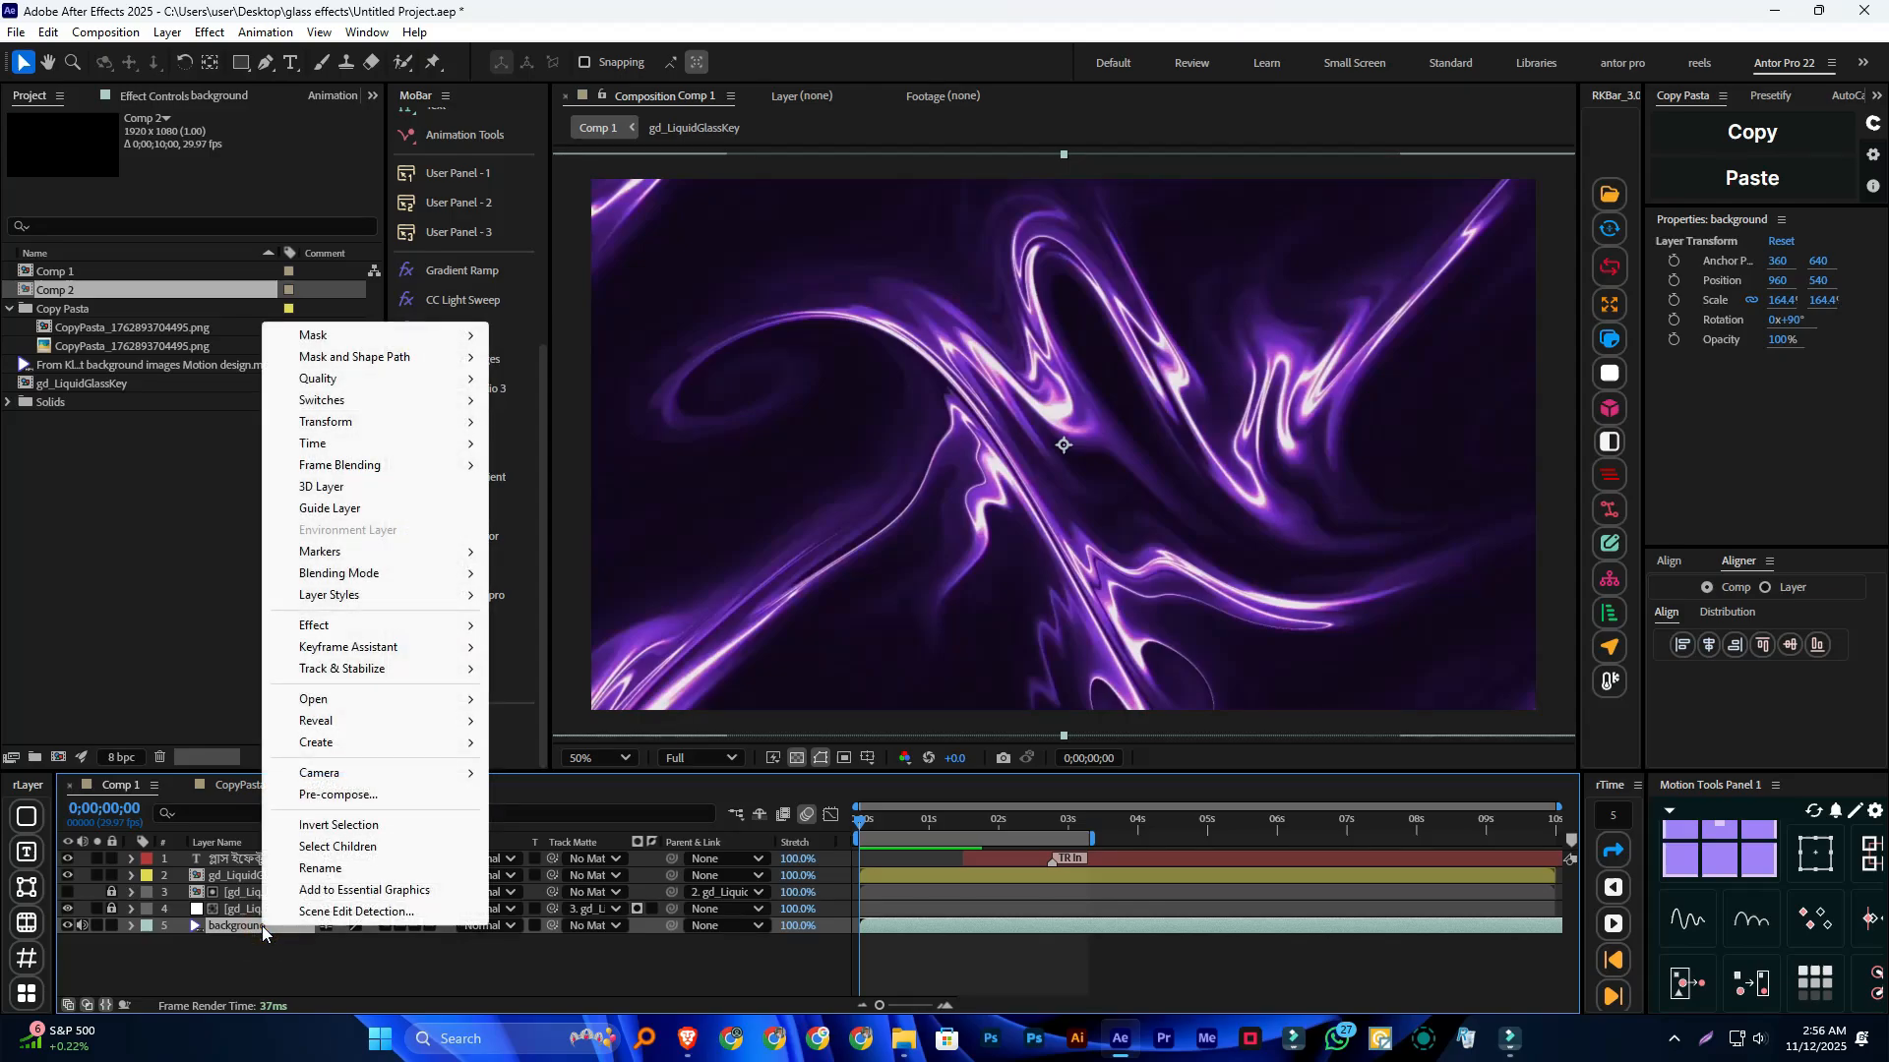
{"action": "left_click", "coordinate": [236, 930]}
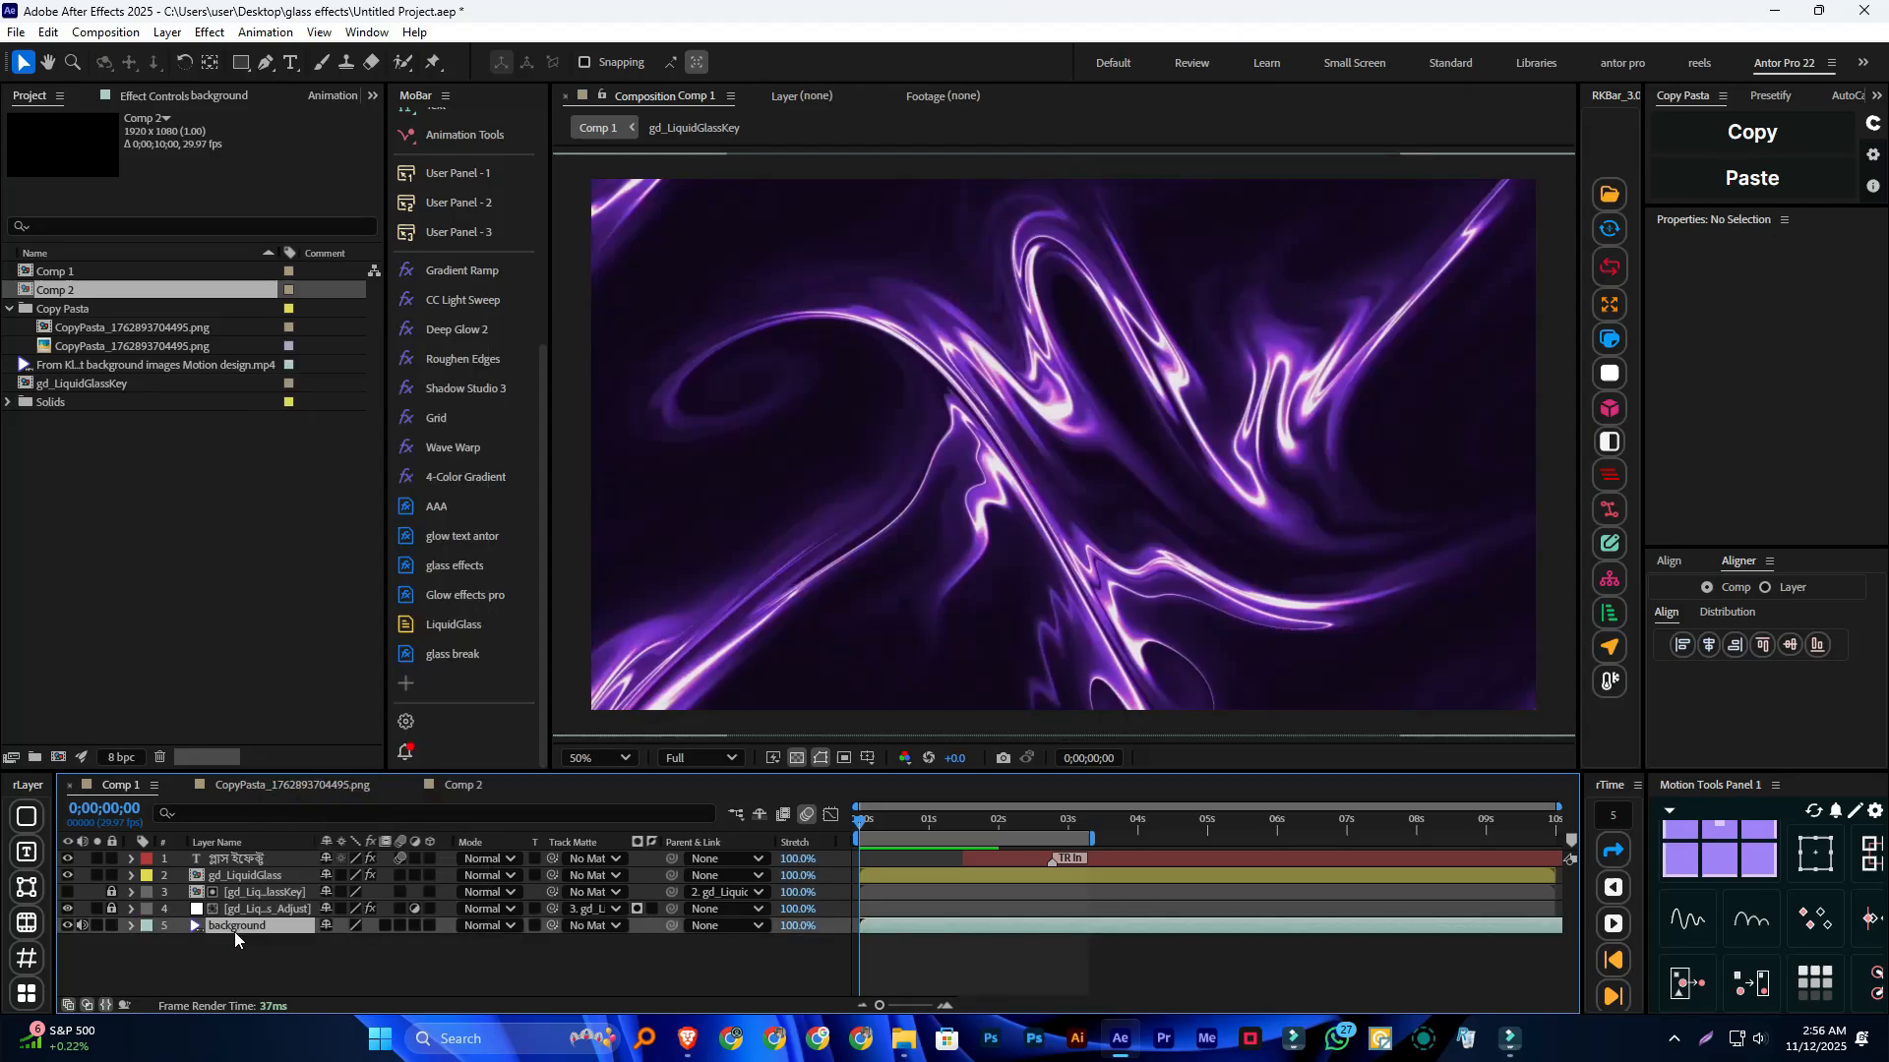
{"action": "left_click", "coordinate": [455, 784]}
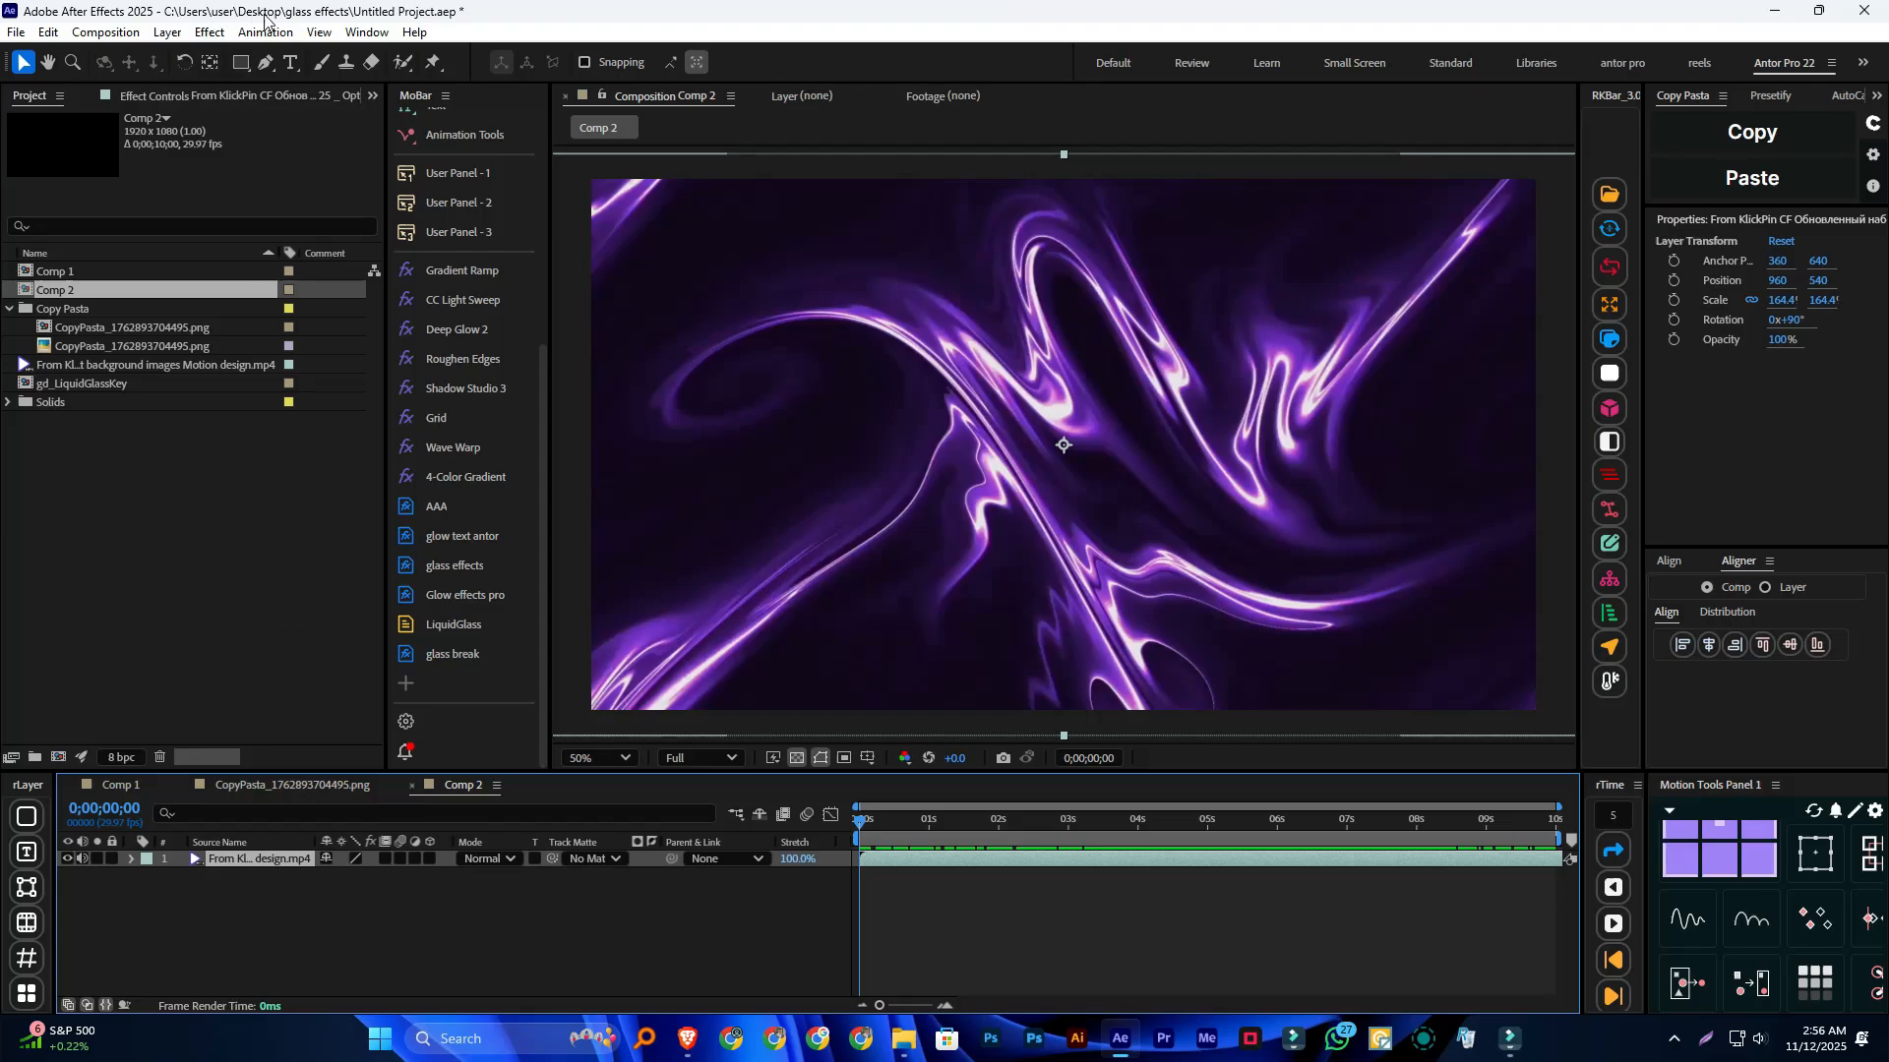
Step: Open the LiquidGlass script for Comp 2
{"action": "left_click", "coordinate": [366, 32]}
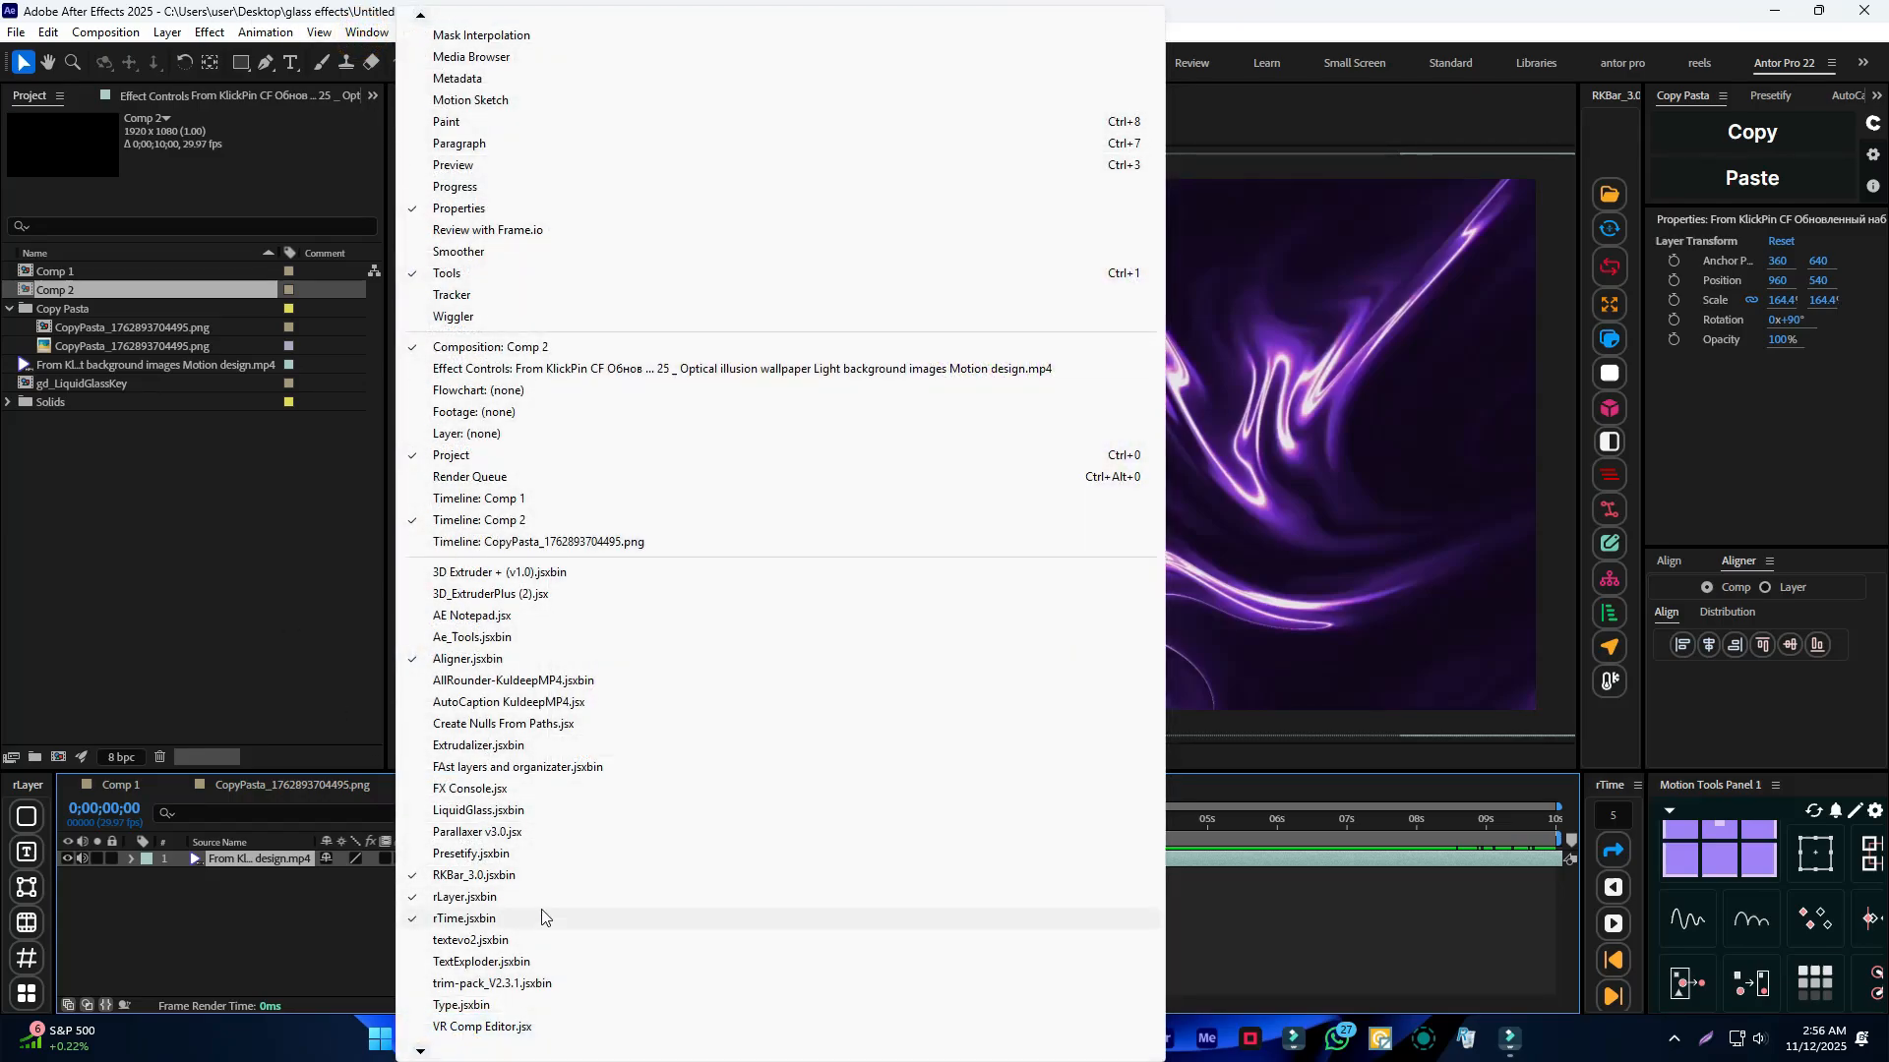
{"action": "left_click", "coordinate": [537, 811]}
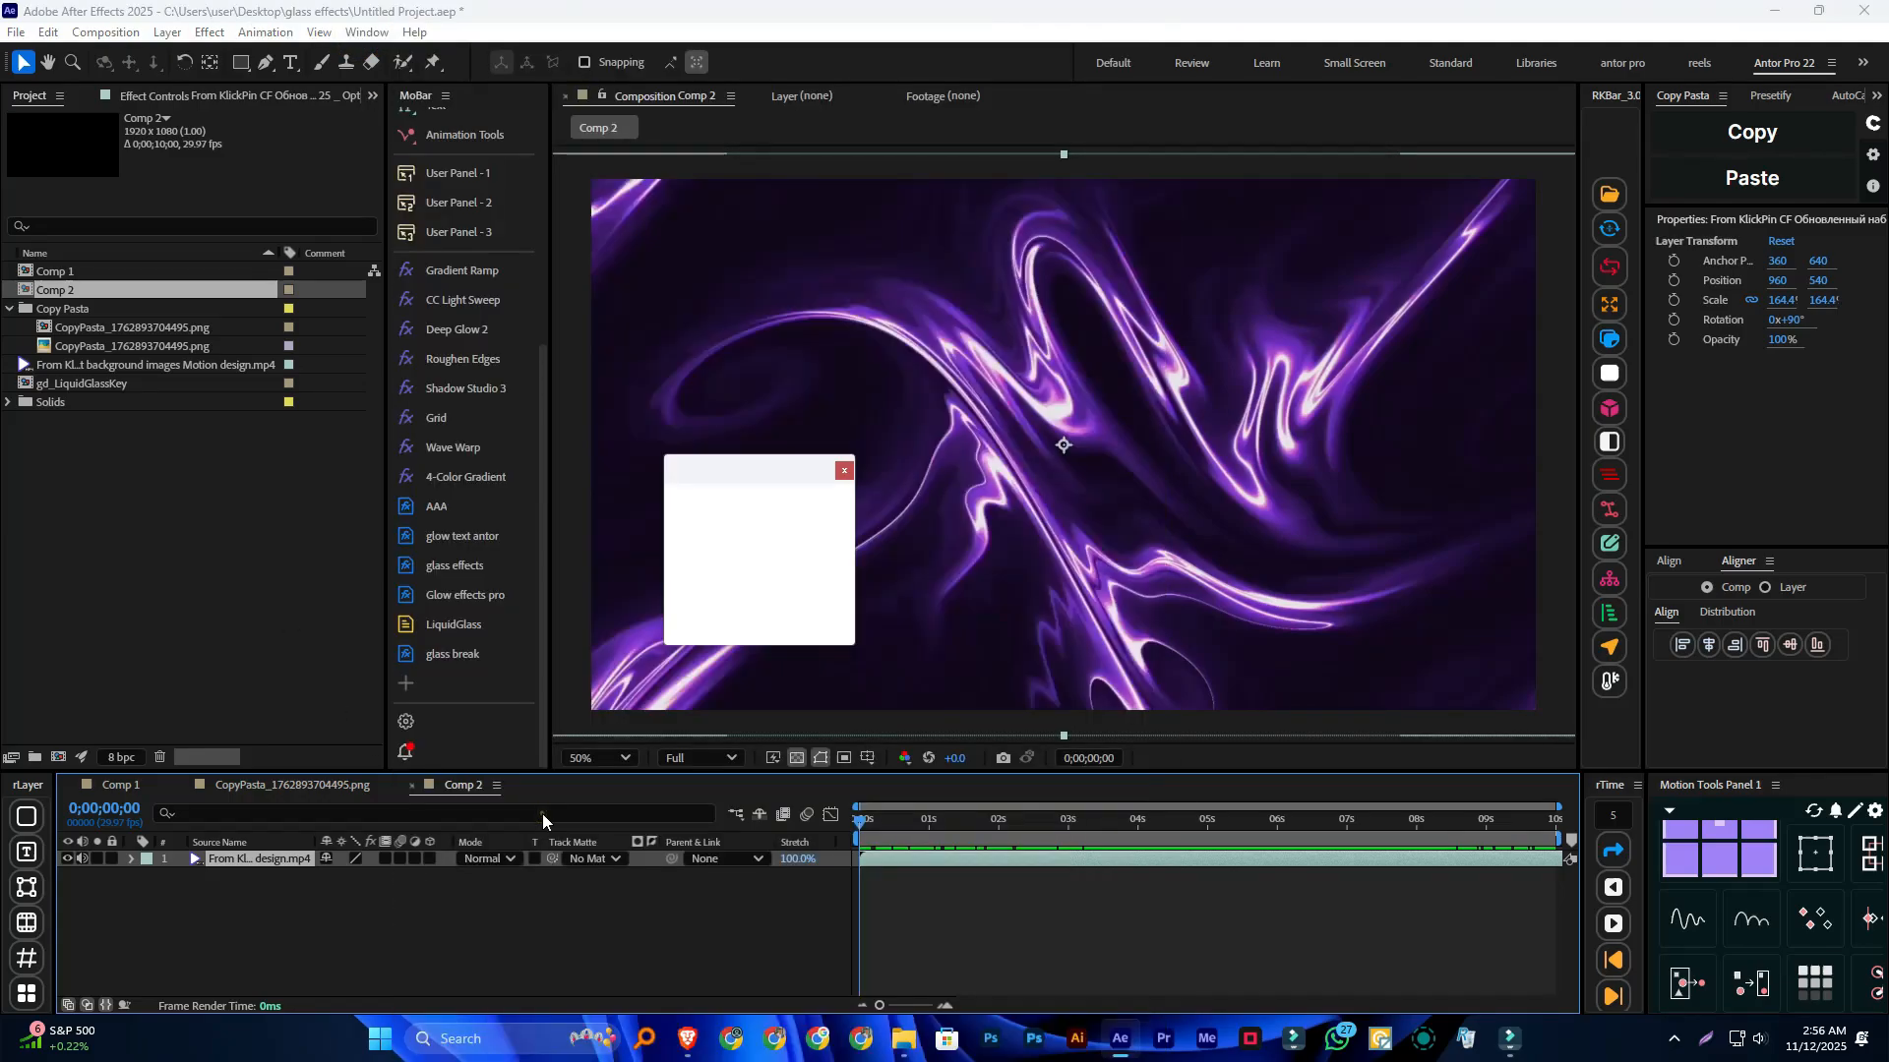
{"action": "left_click", "coordinate": [782, 471]}
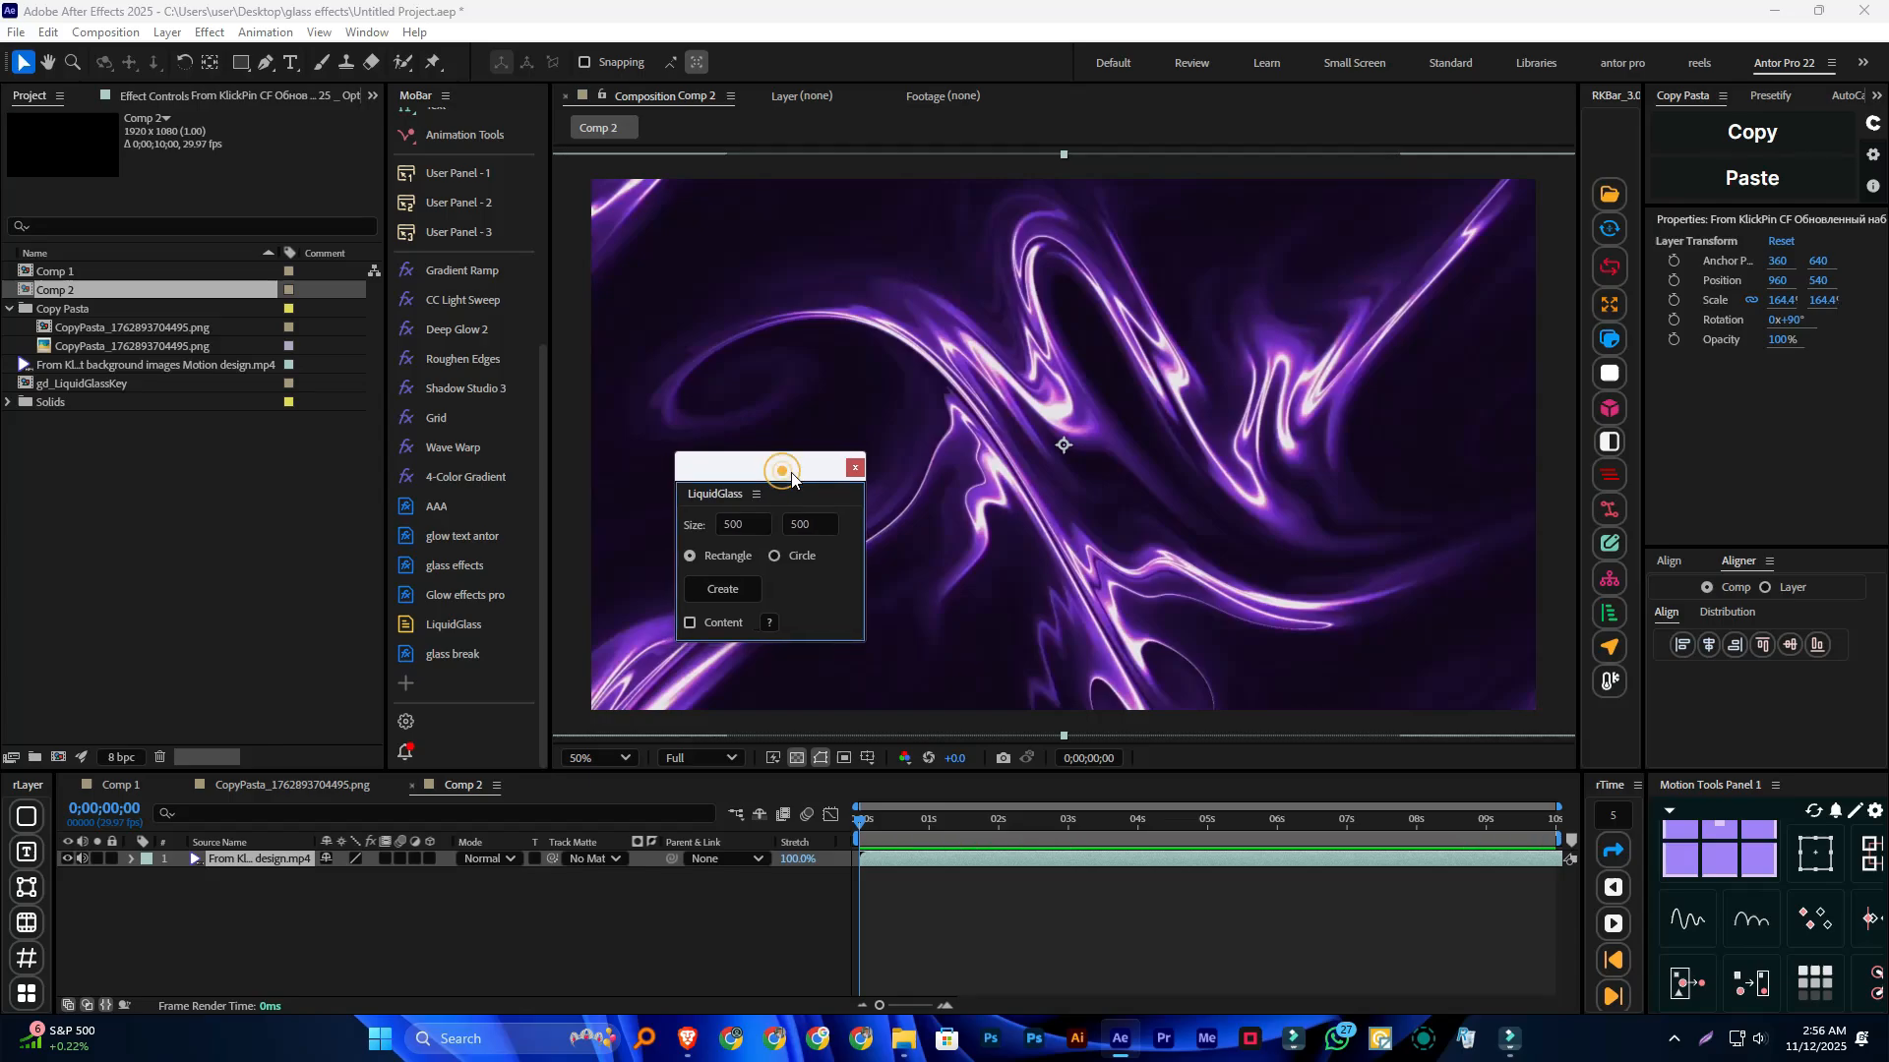
Step: Create a rectangular liquid glass shape with a size of 200 by 200, and collapse its layer properties
{"action": "left_click", "coordinate": [745, 524]}
{"action": "type", "text": "20"}
{"action": "key", "text": "BackSpace"}
{"action": "left_click", "coordinate": [796, 524]}
{"action": "key", "text": "BackSpace"}
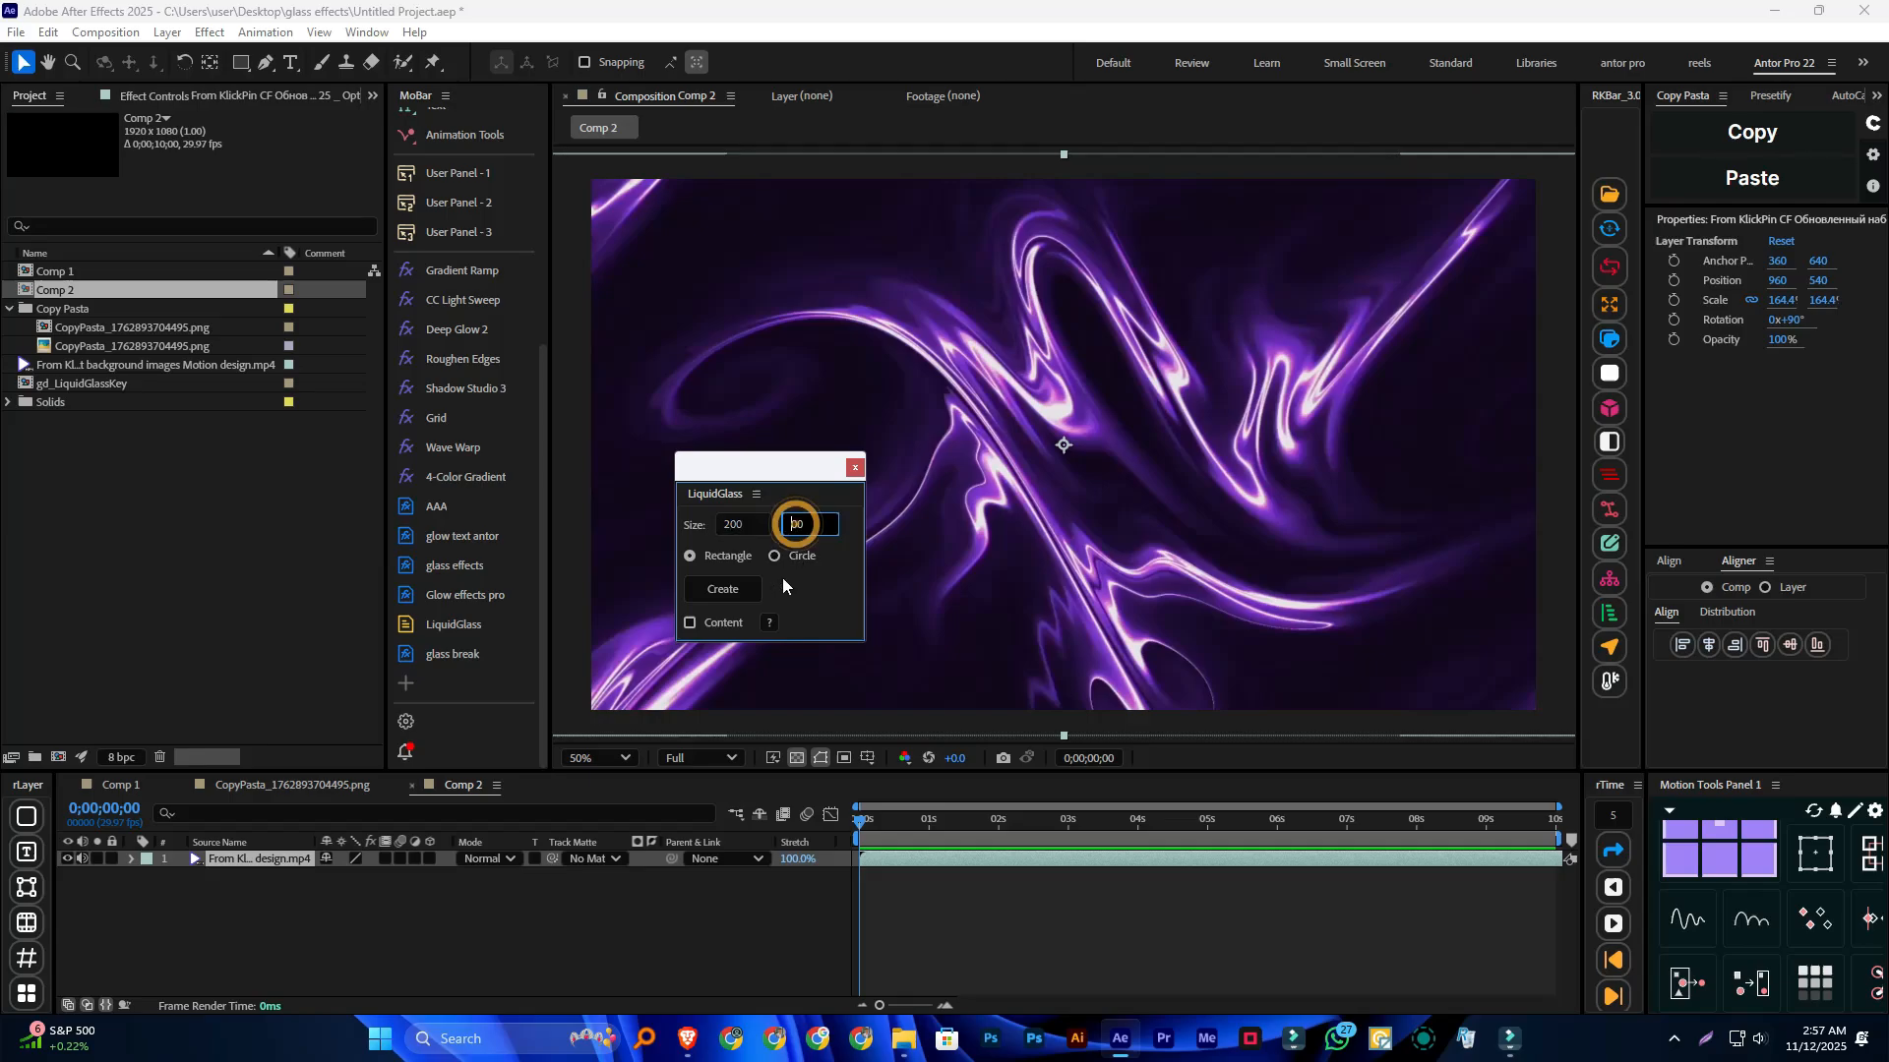
{"action": "left_click", "coordinate": [728, 590]}
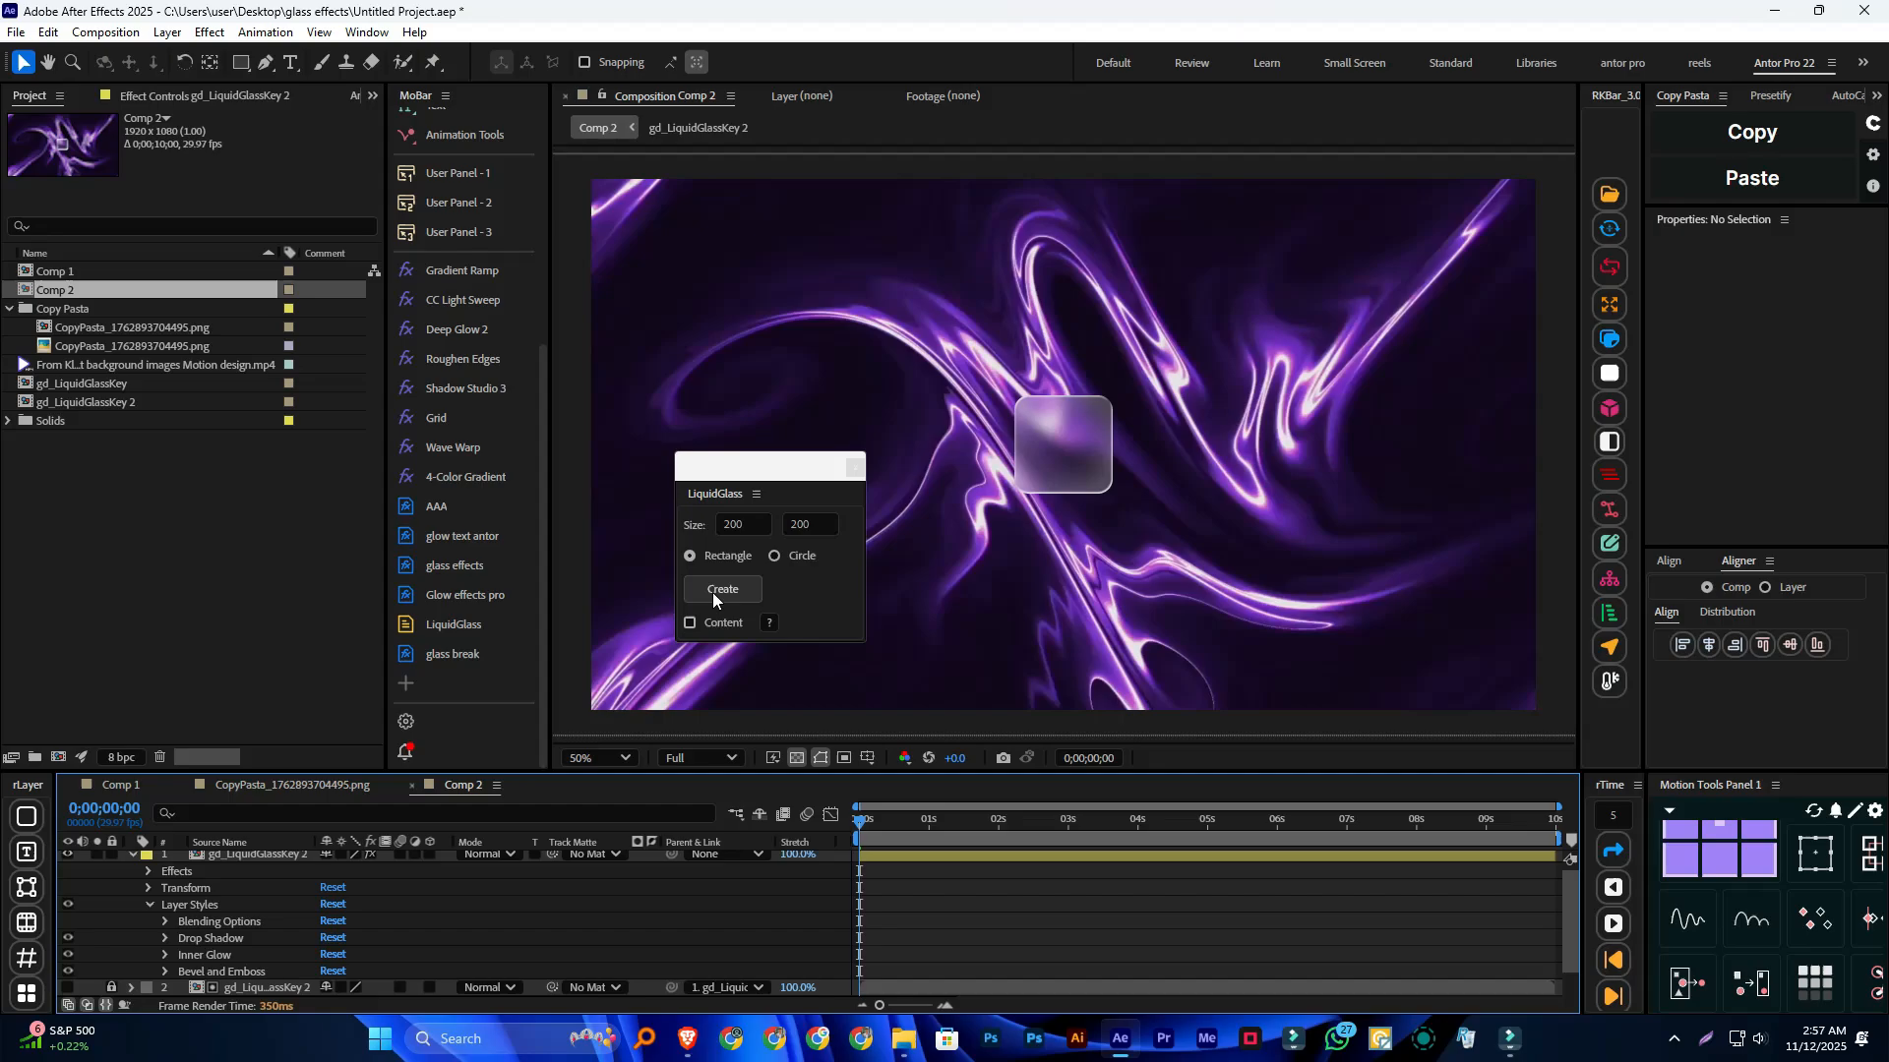
{"action": "left_click", "coordinate": [132, 855]}
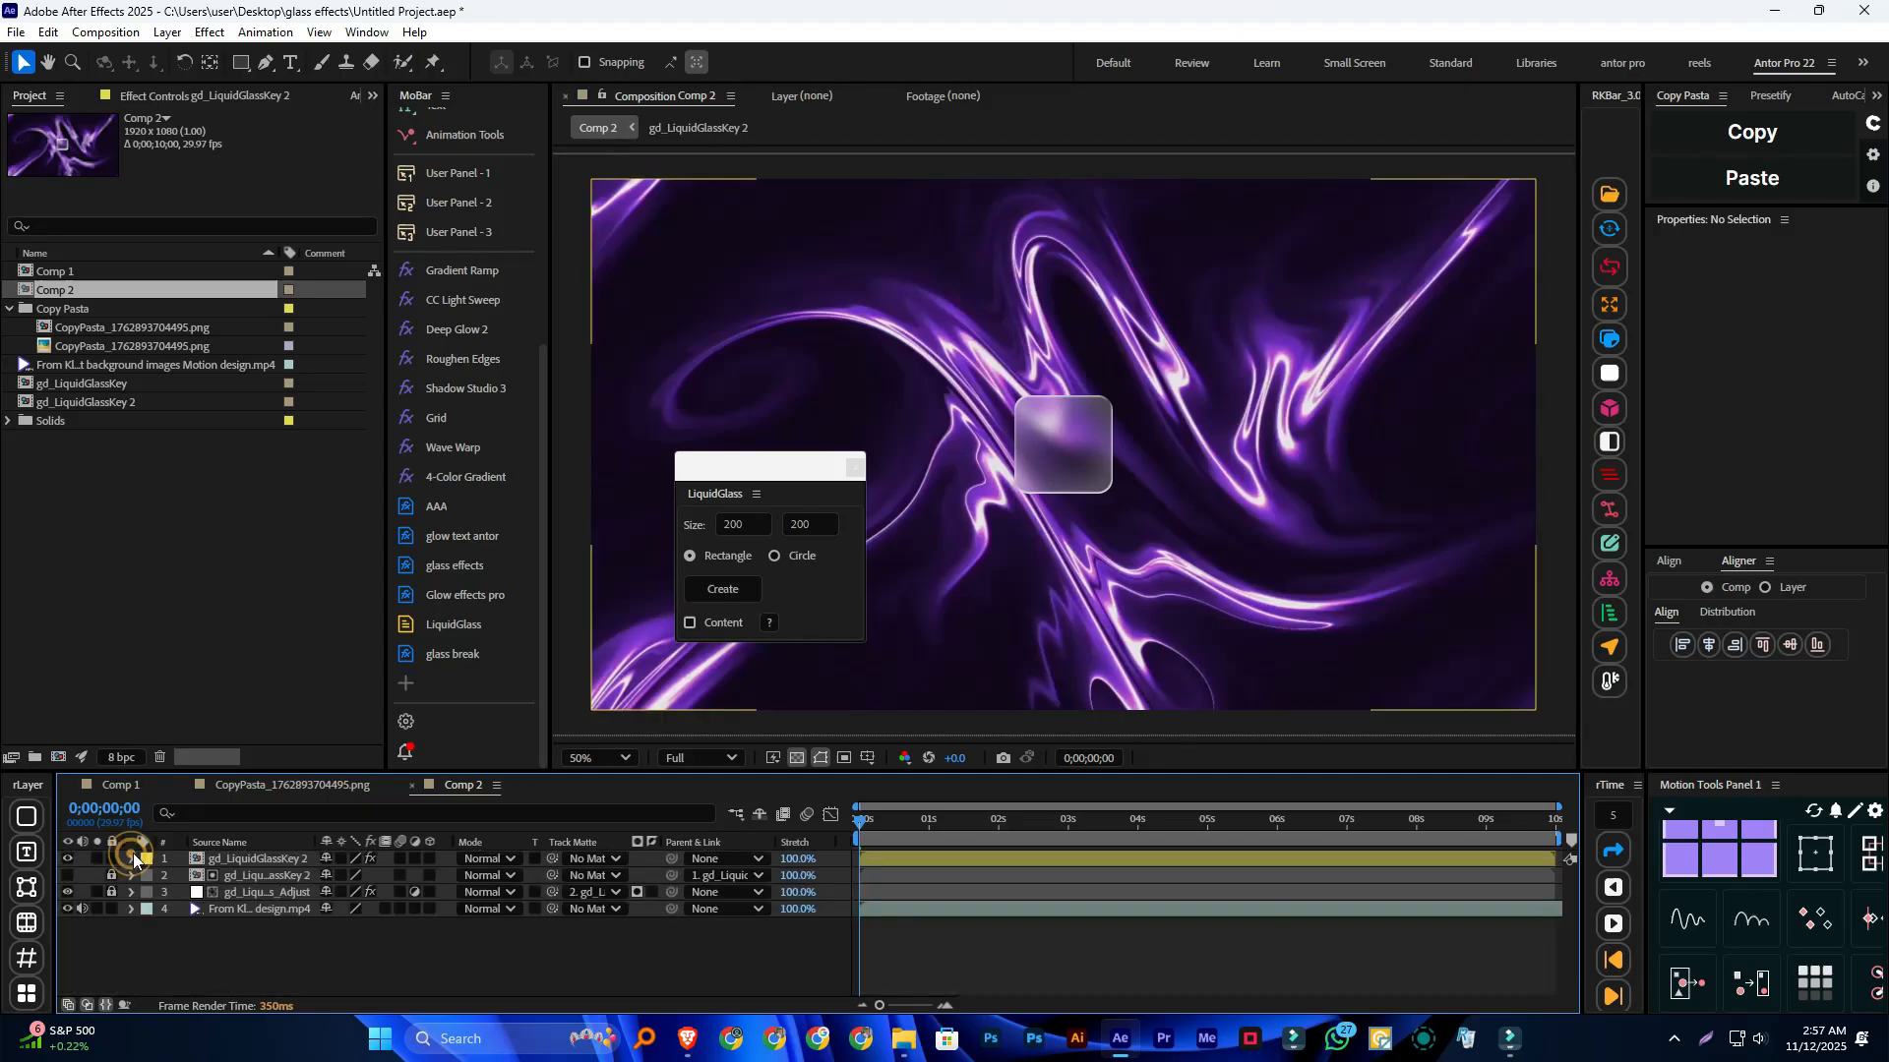
Step: Show the effect controls of the gd_LiquidGlassKey 2 layer, moving the LiquidGlass window clear of the settings
{"action": "left_click_drag", "start_coordinate": [793, 469], "coordinate": [253, 515]}
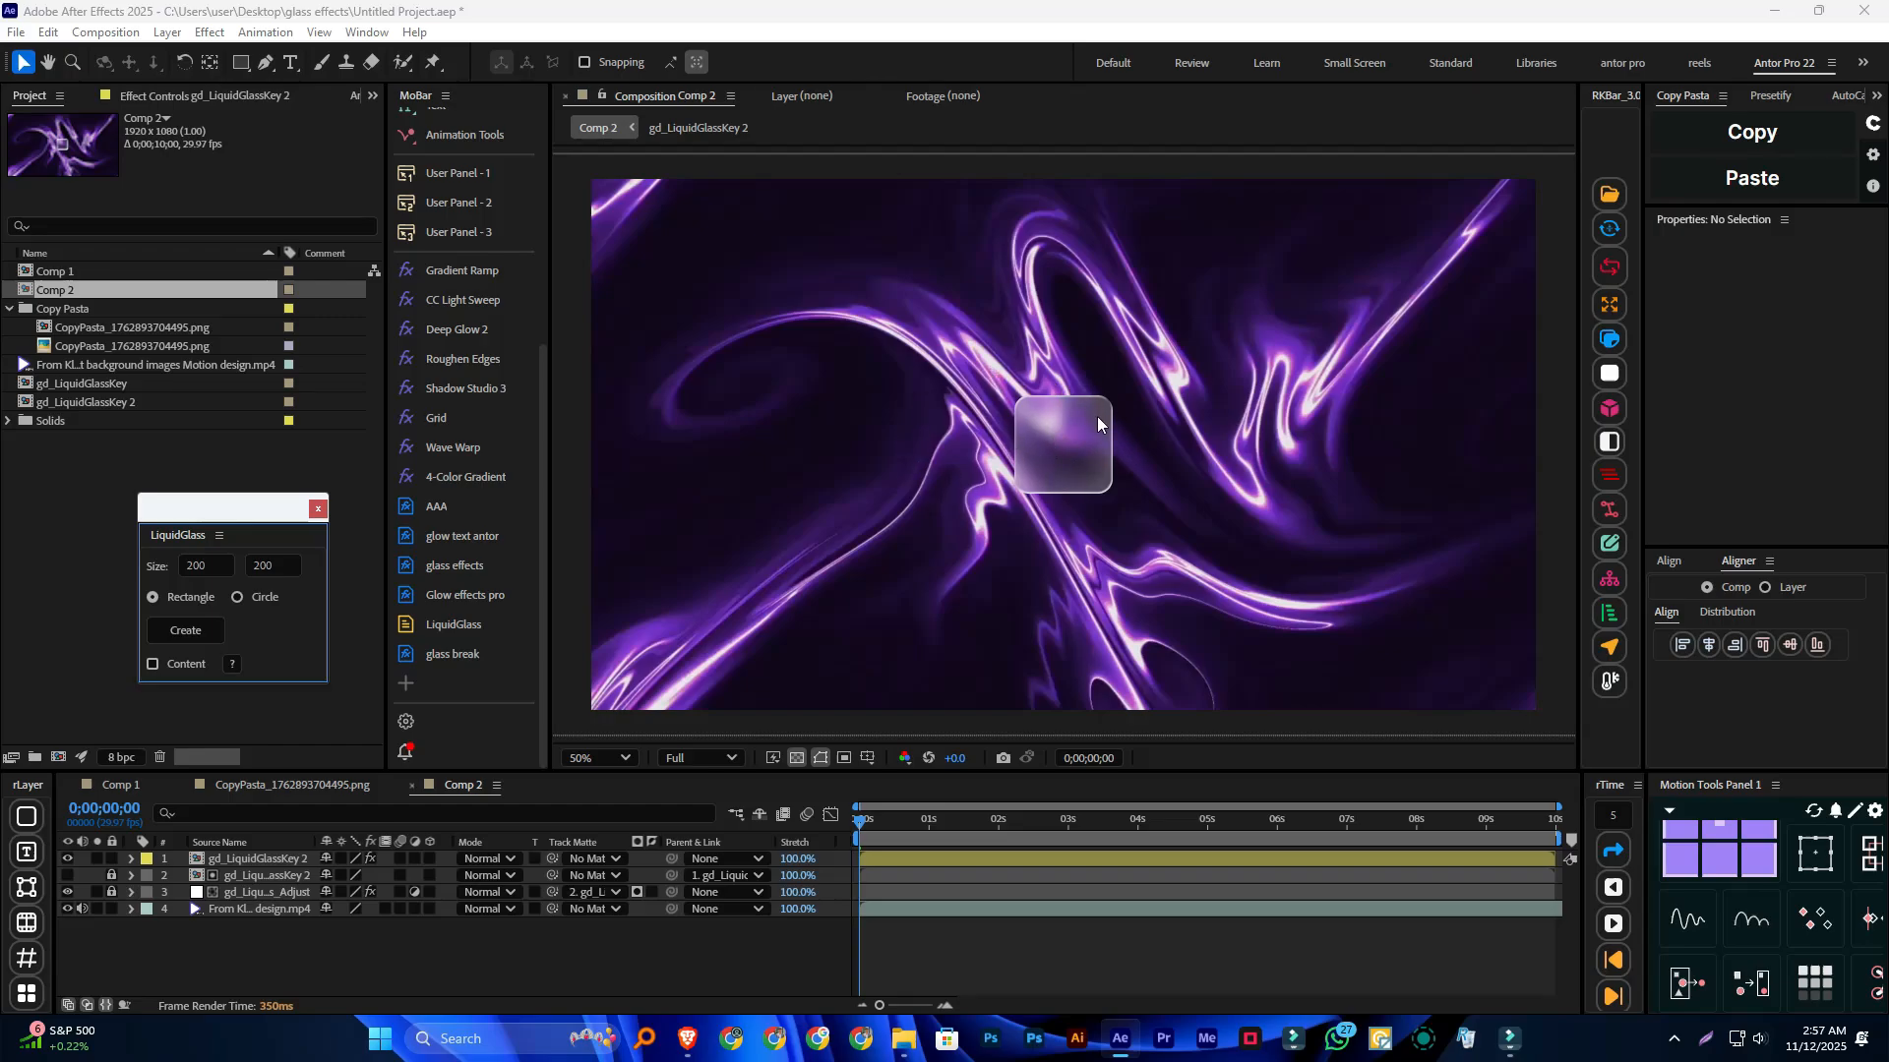
{"action": "left_click", "coordinate": [256, 858]}
{"action": "left_click", "coordinate": [270, 859]}
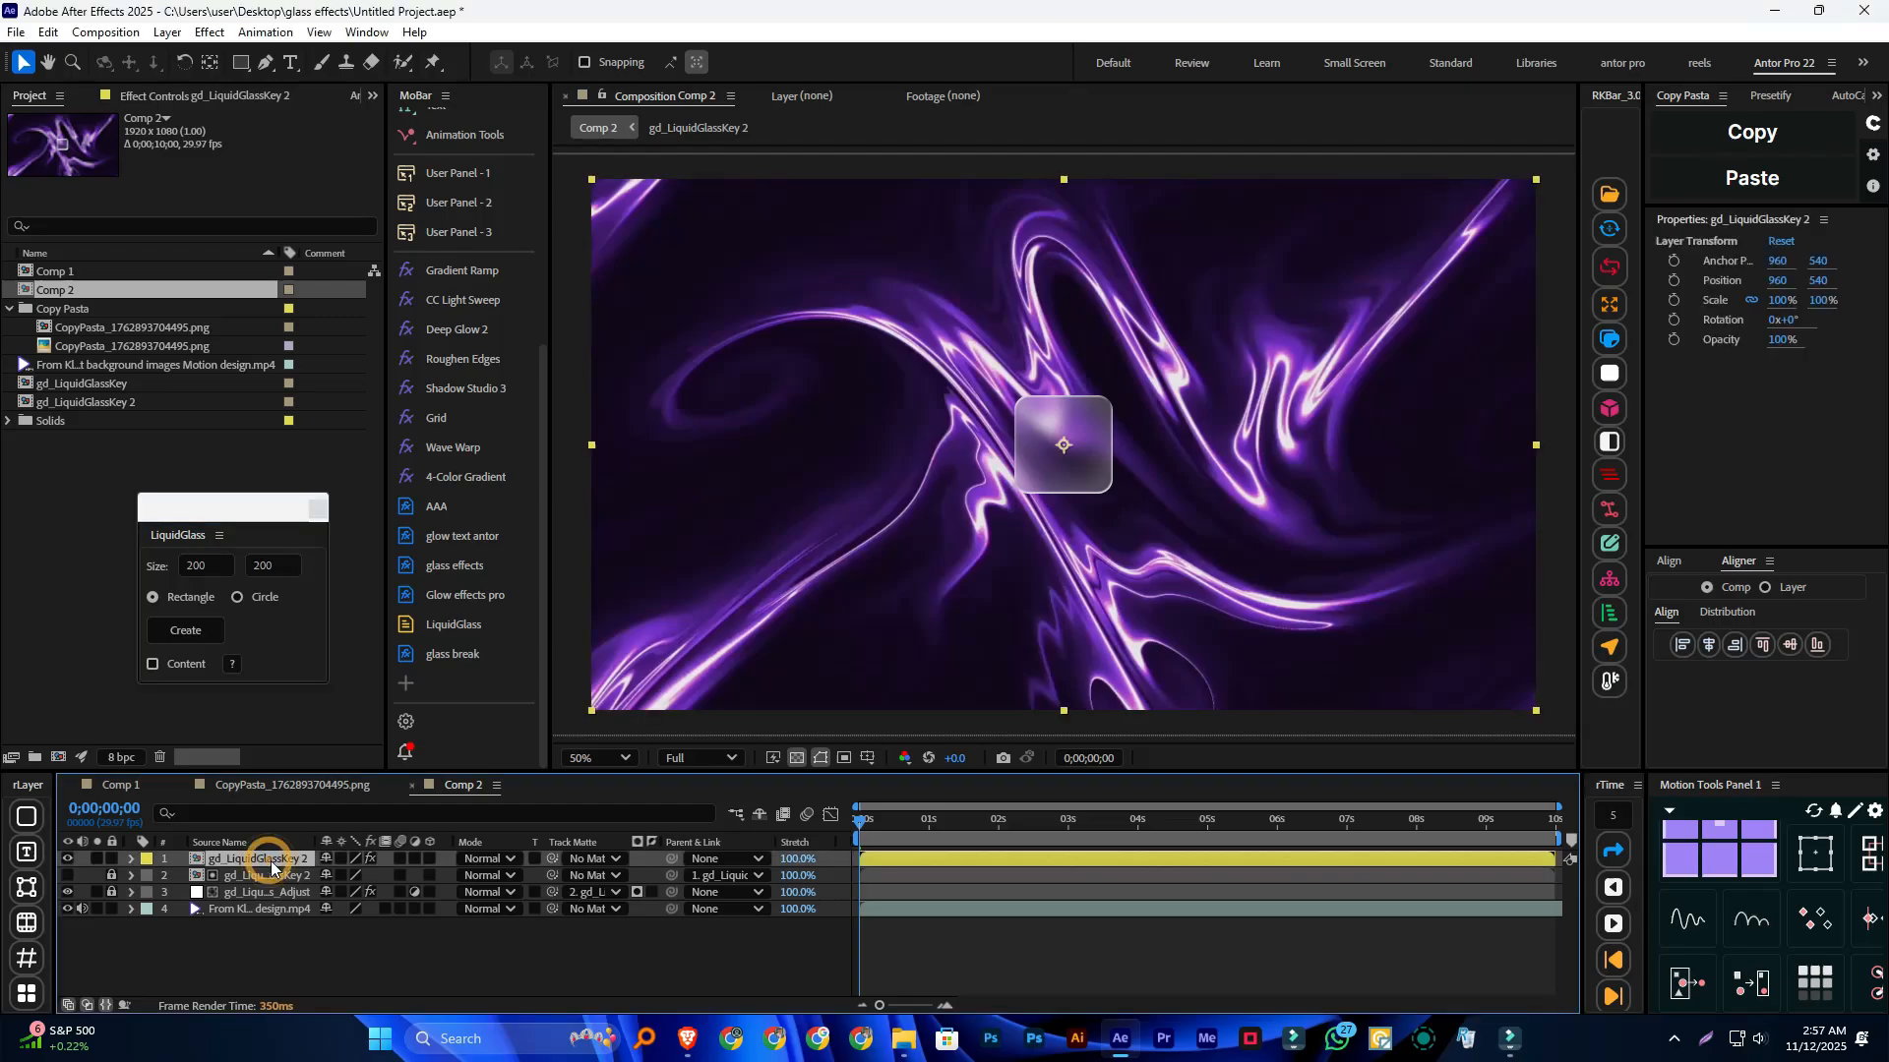
{"action": "left_click", "coordinate": [374, 94]}
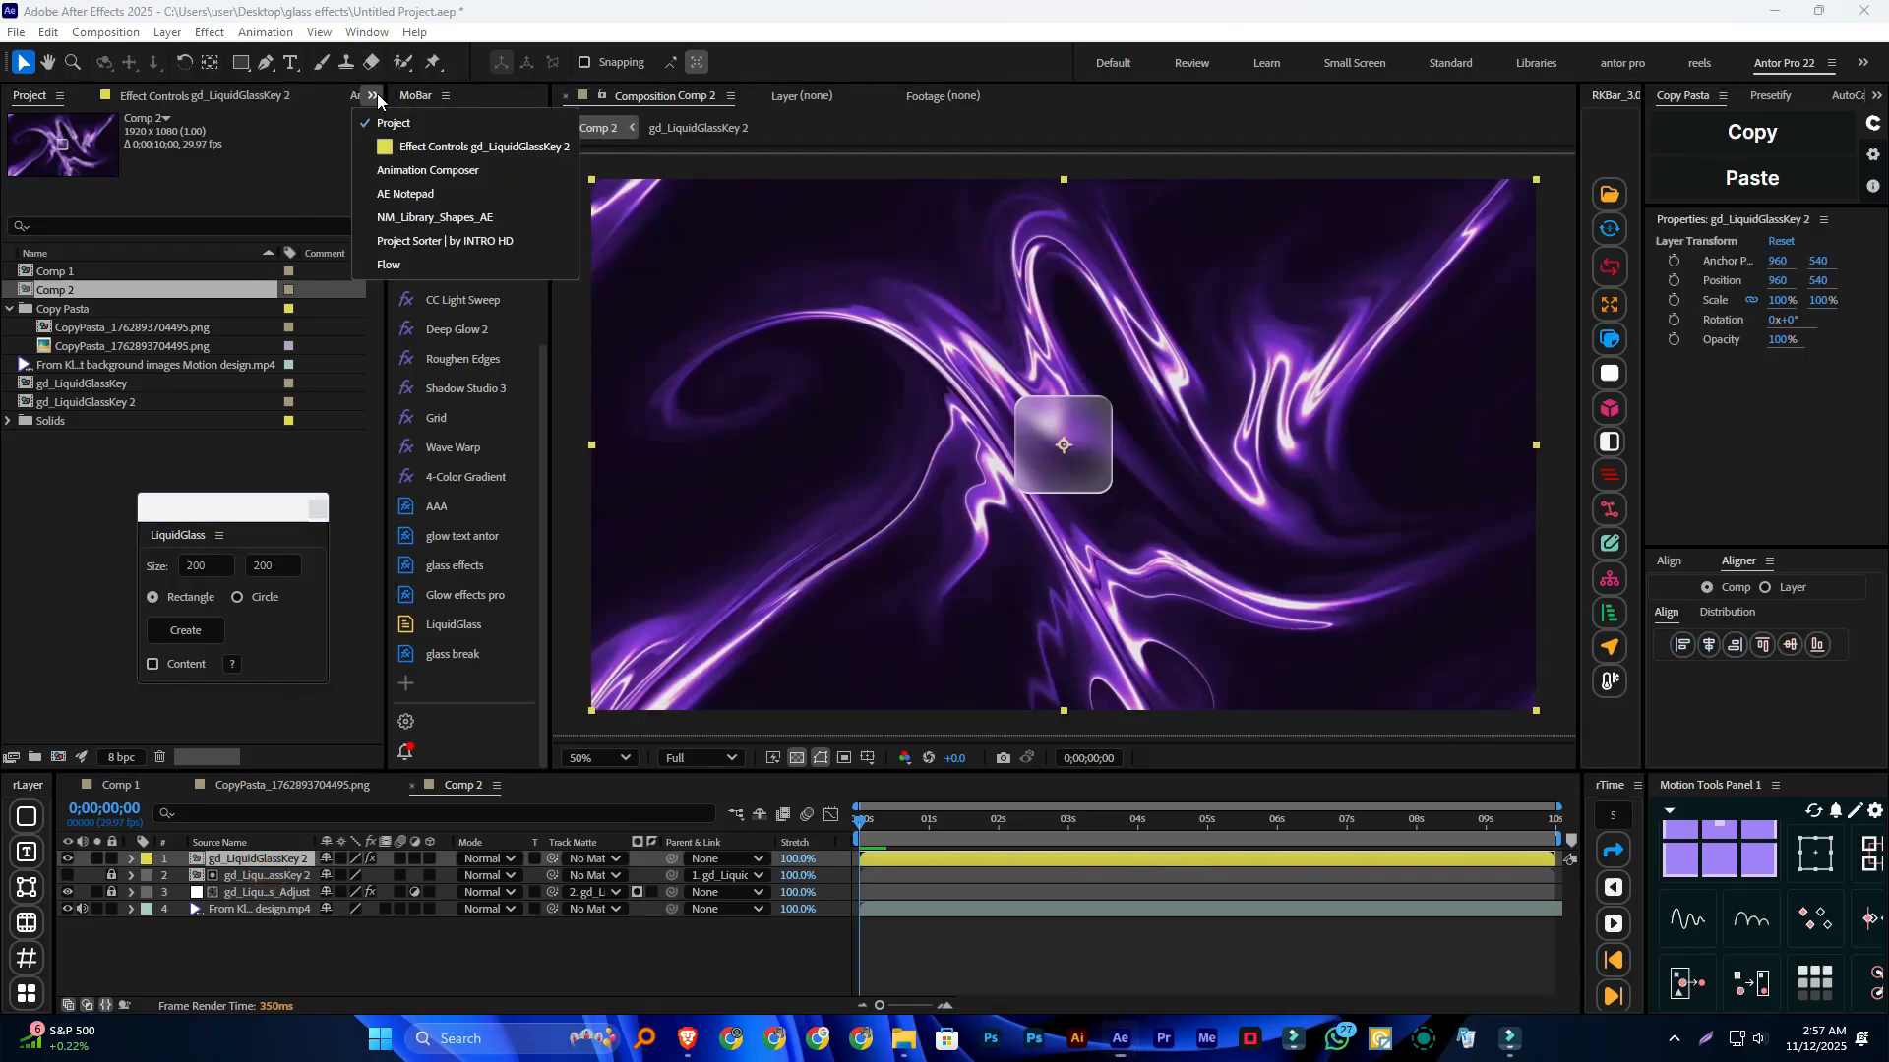
{"action": "left_click", "coordinate": [449, 145]}
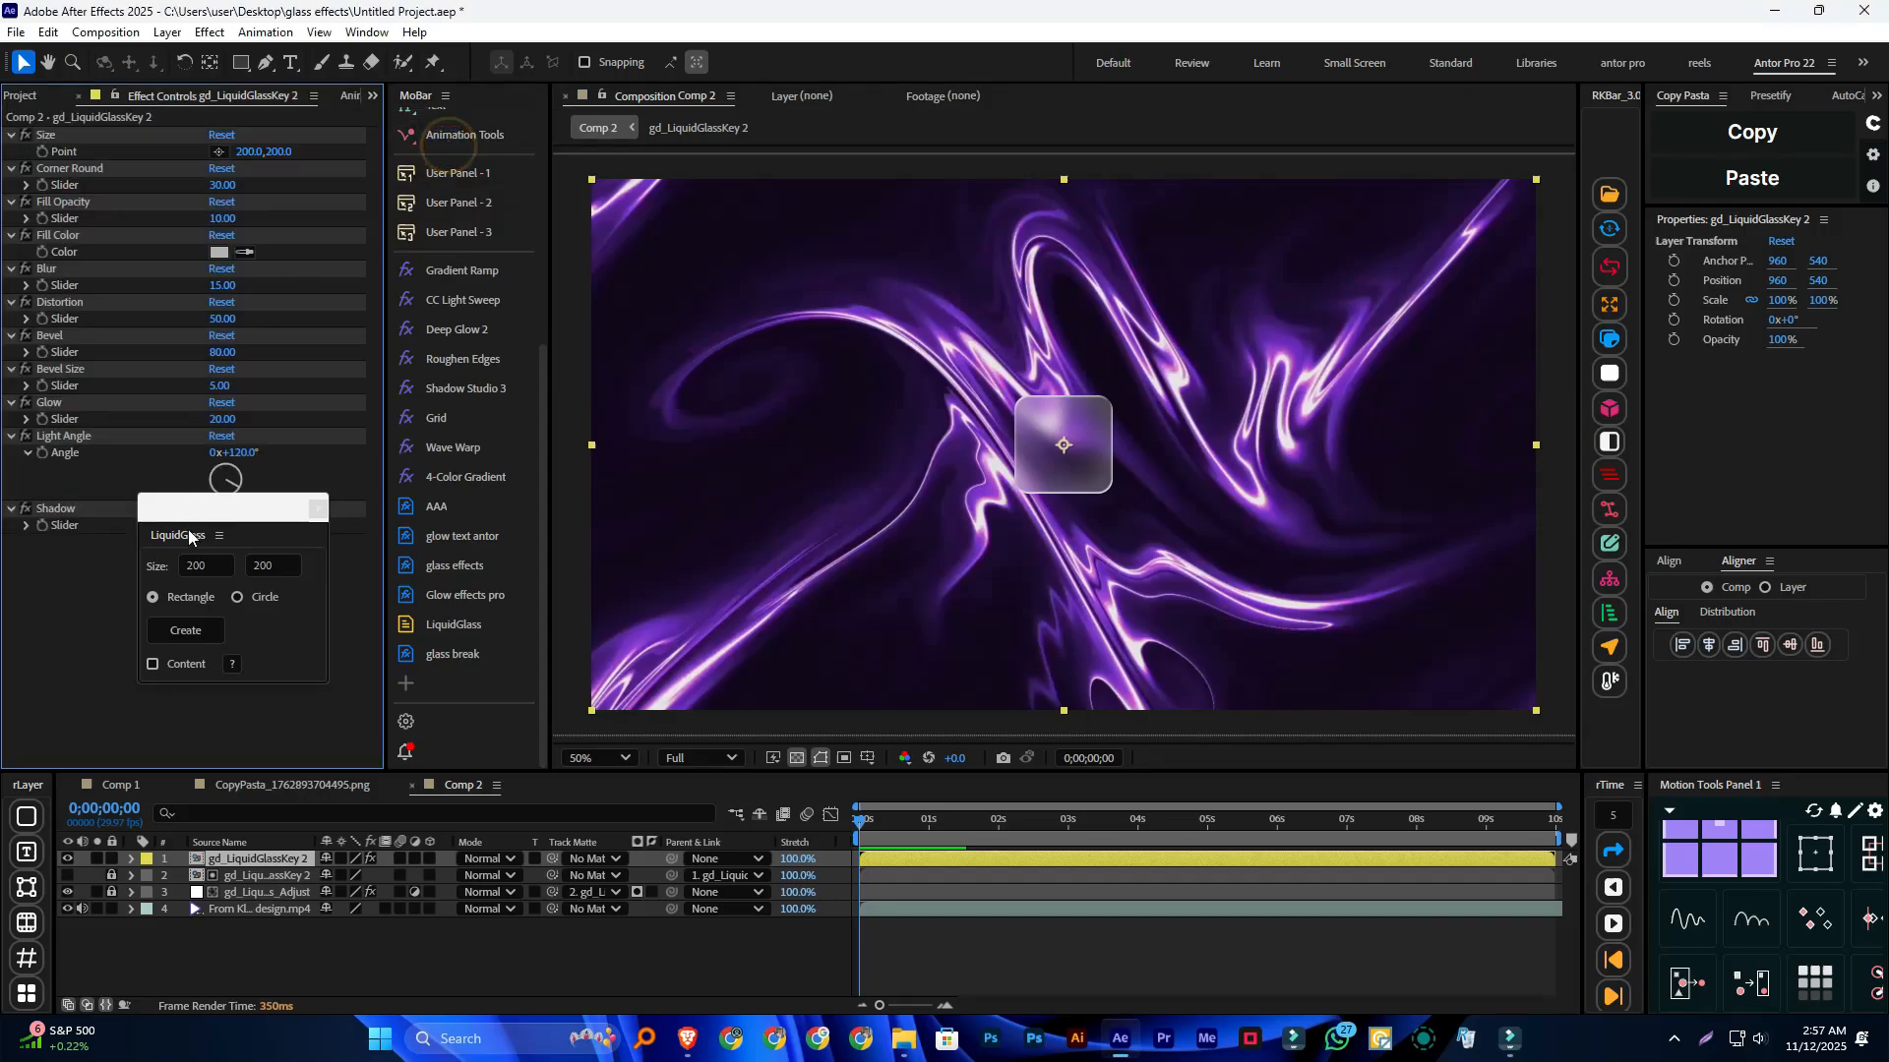
{"action": "left_click_drag", "start_coordinate": [218, 521], "coordinate": [208, 605]}
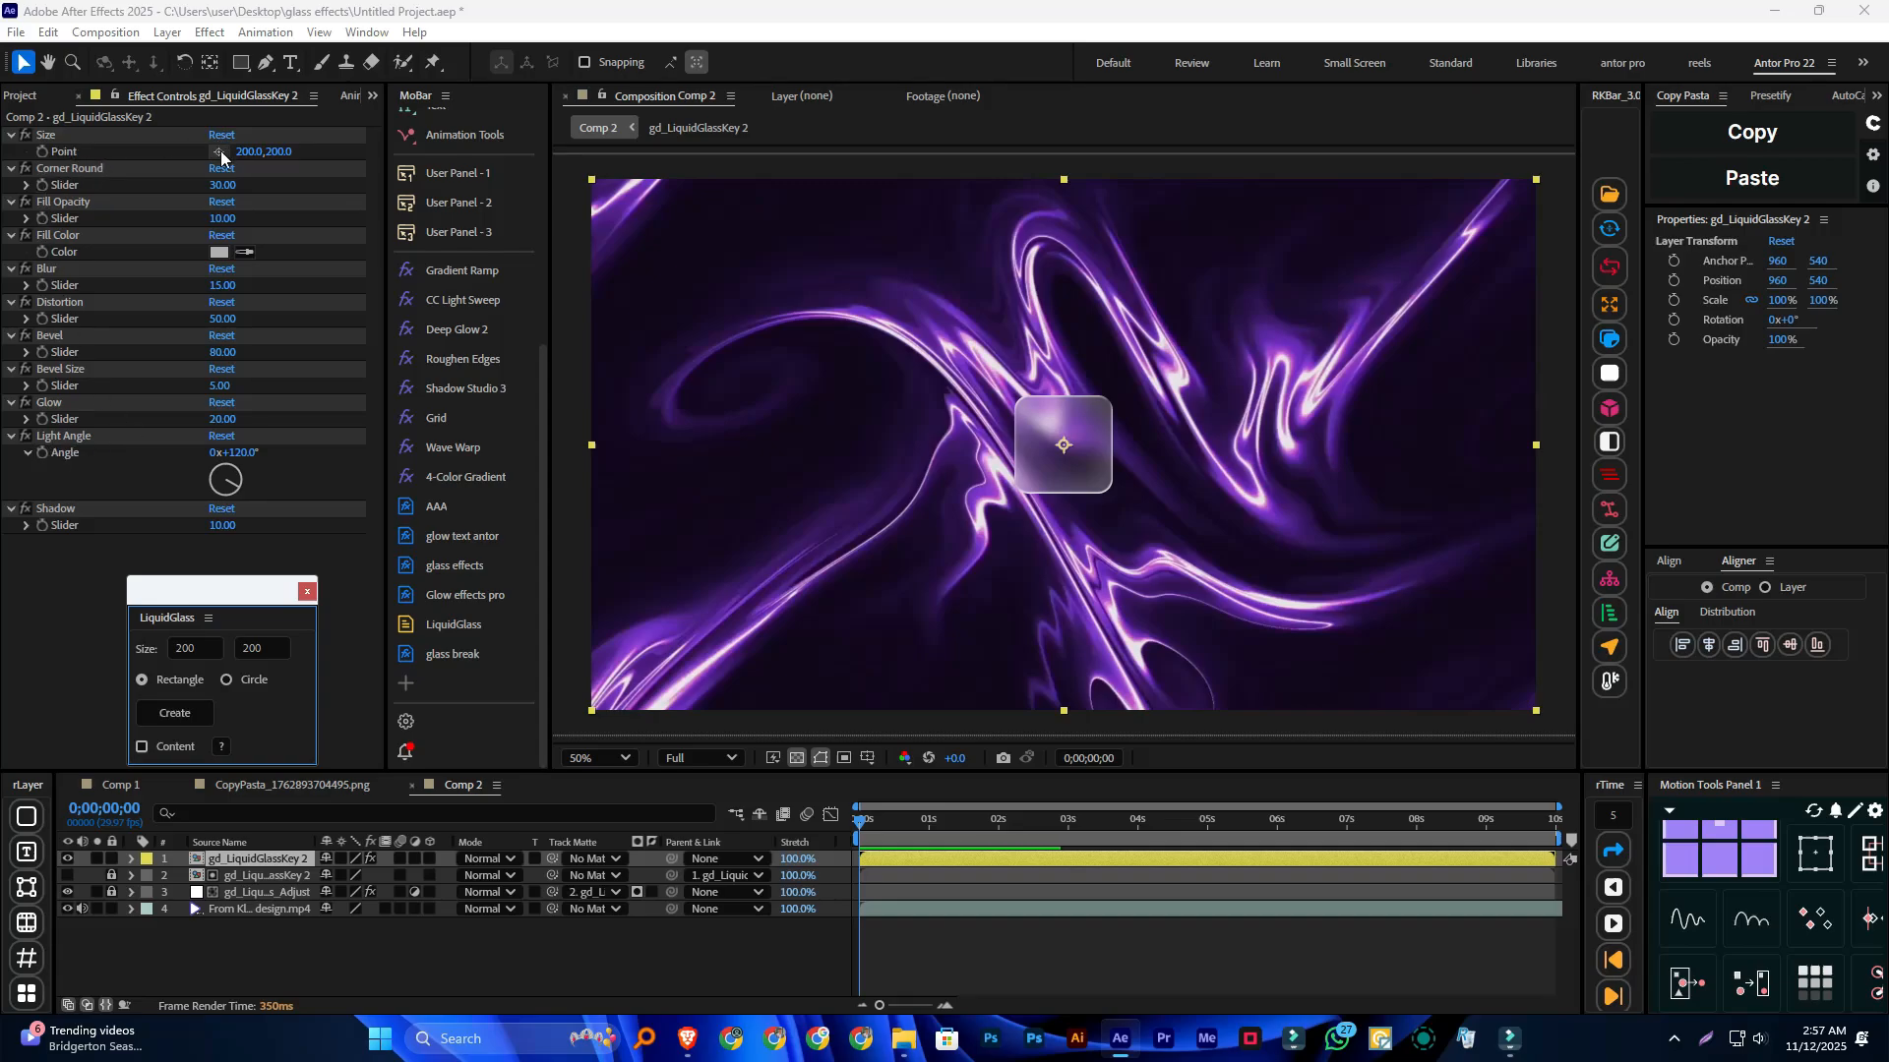
{"action": "left_click_drag", "start_coordinate": [244, 605], "coordinate": [237, 600]}
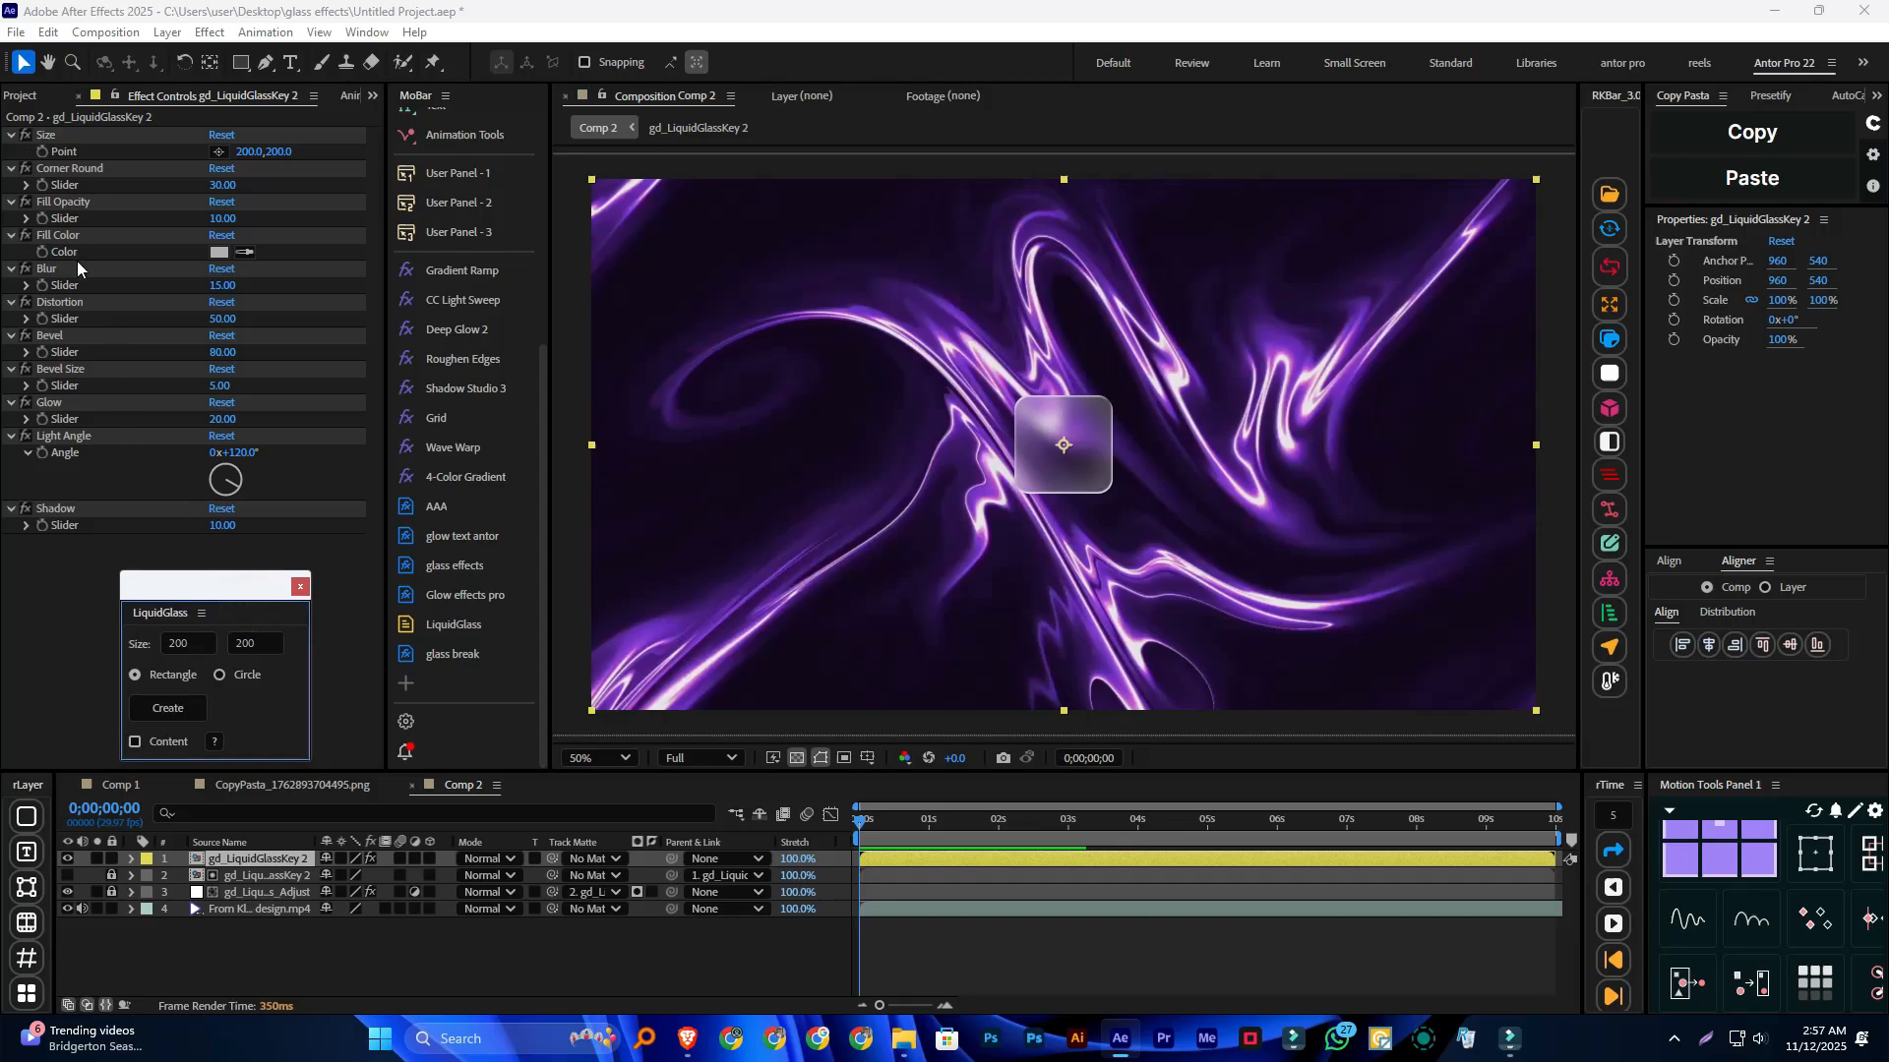
Step: Enable keyframing for the glass layer's Corner Round slider and Size point at 0;00;00;00
{"action": "left_click", "coordinate": [44, 186]}
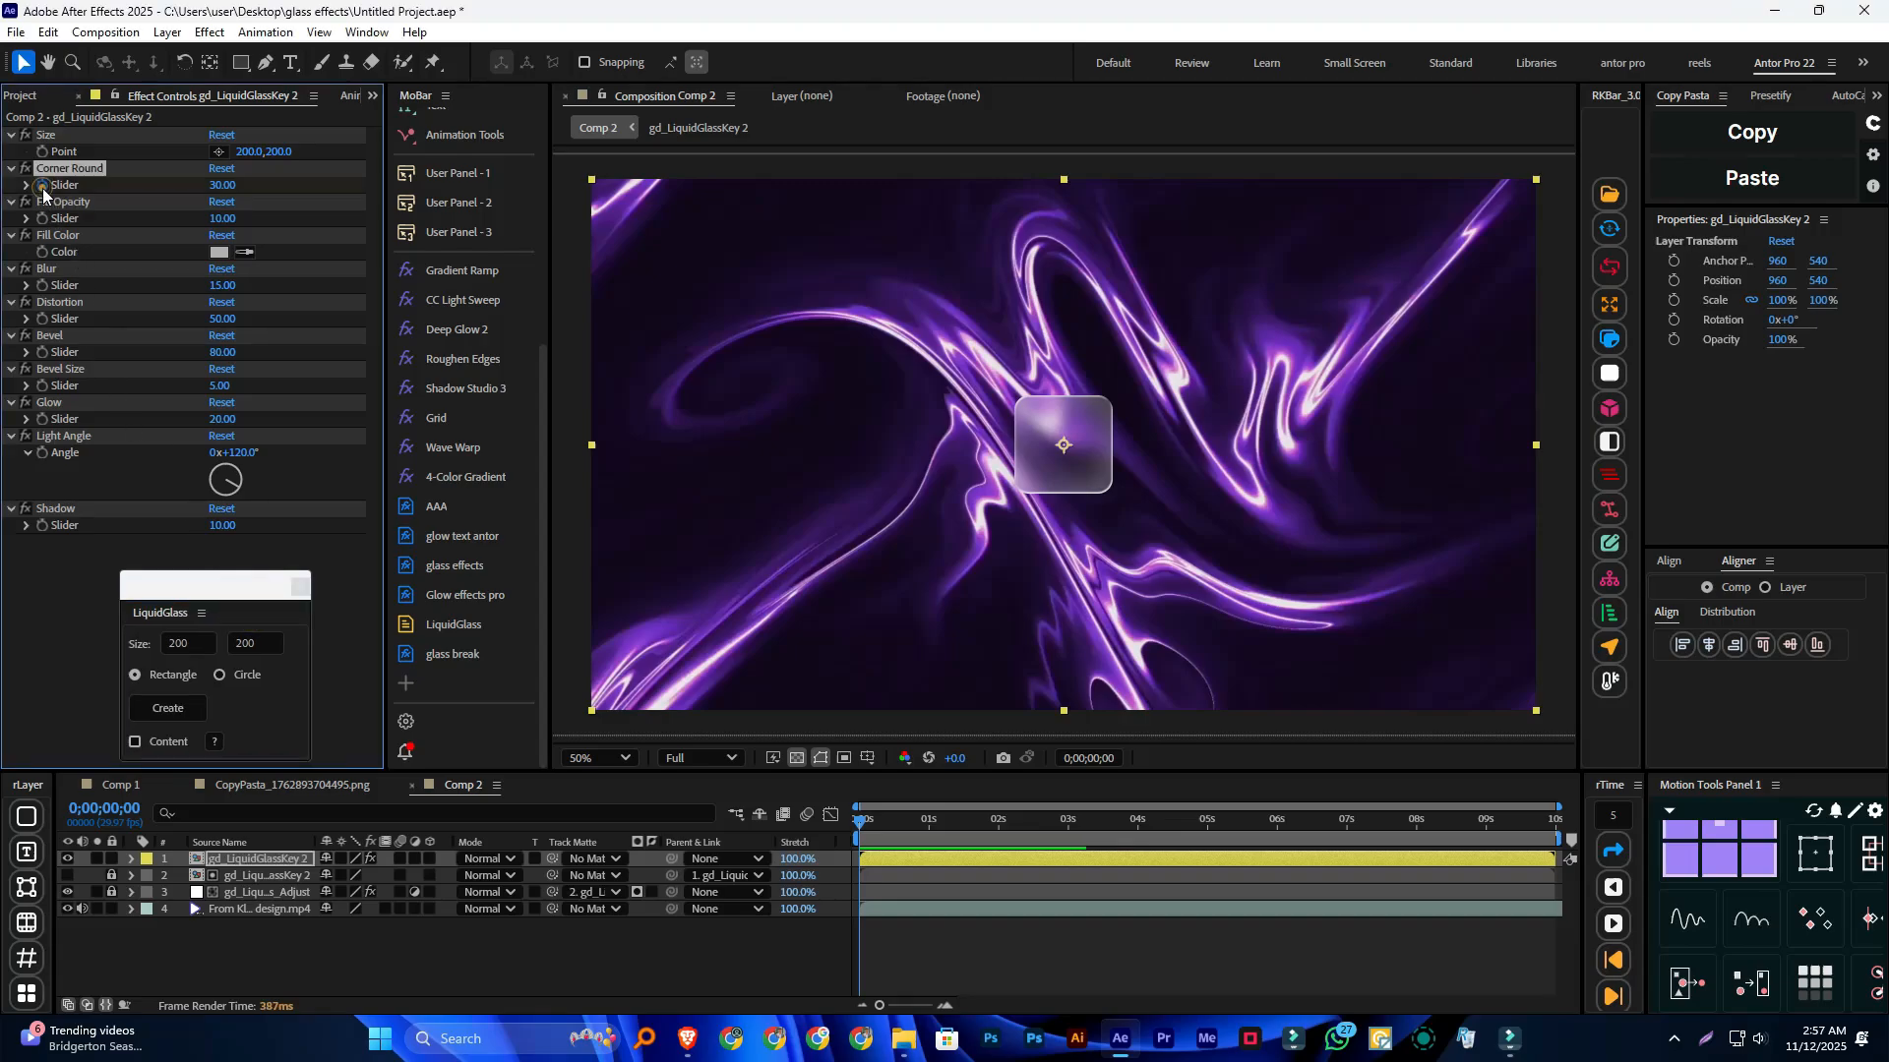
{"action": "left_click", "coordinate": [45, 134]}
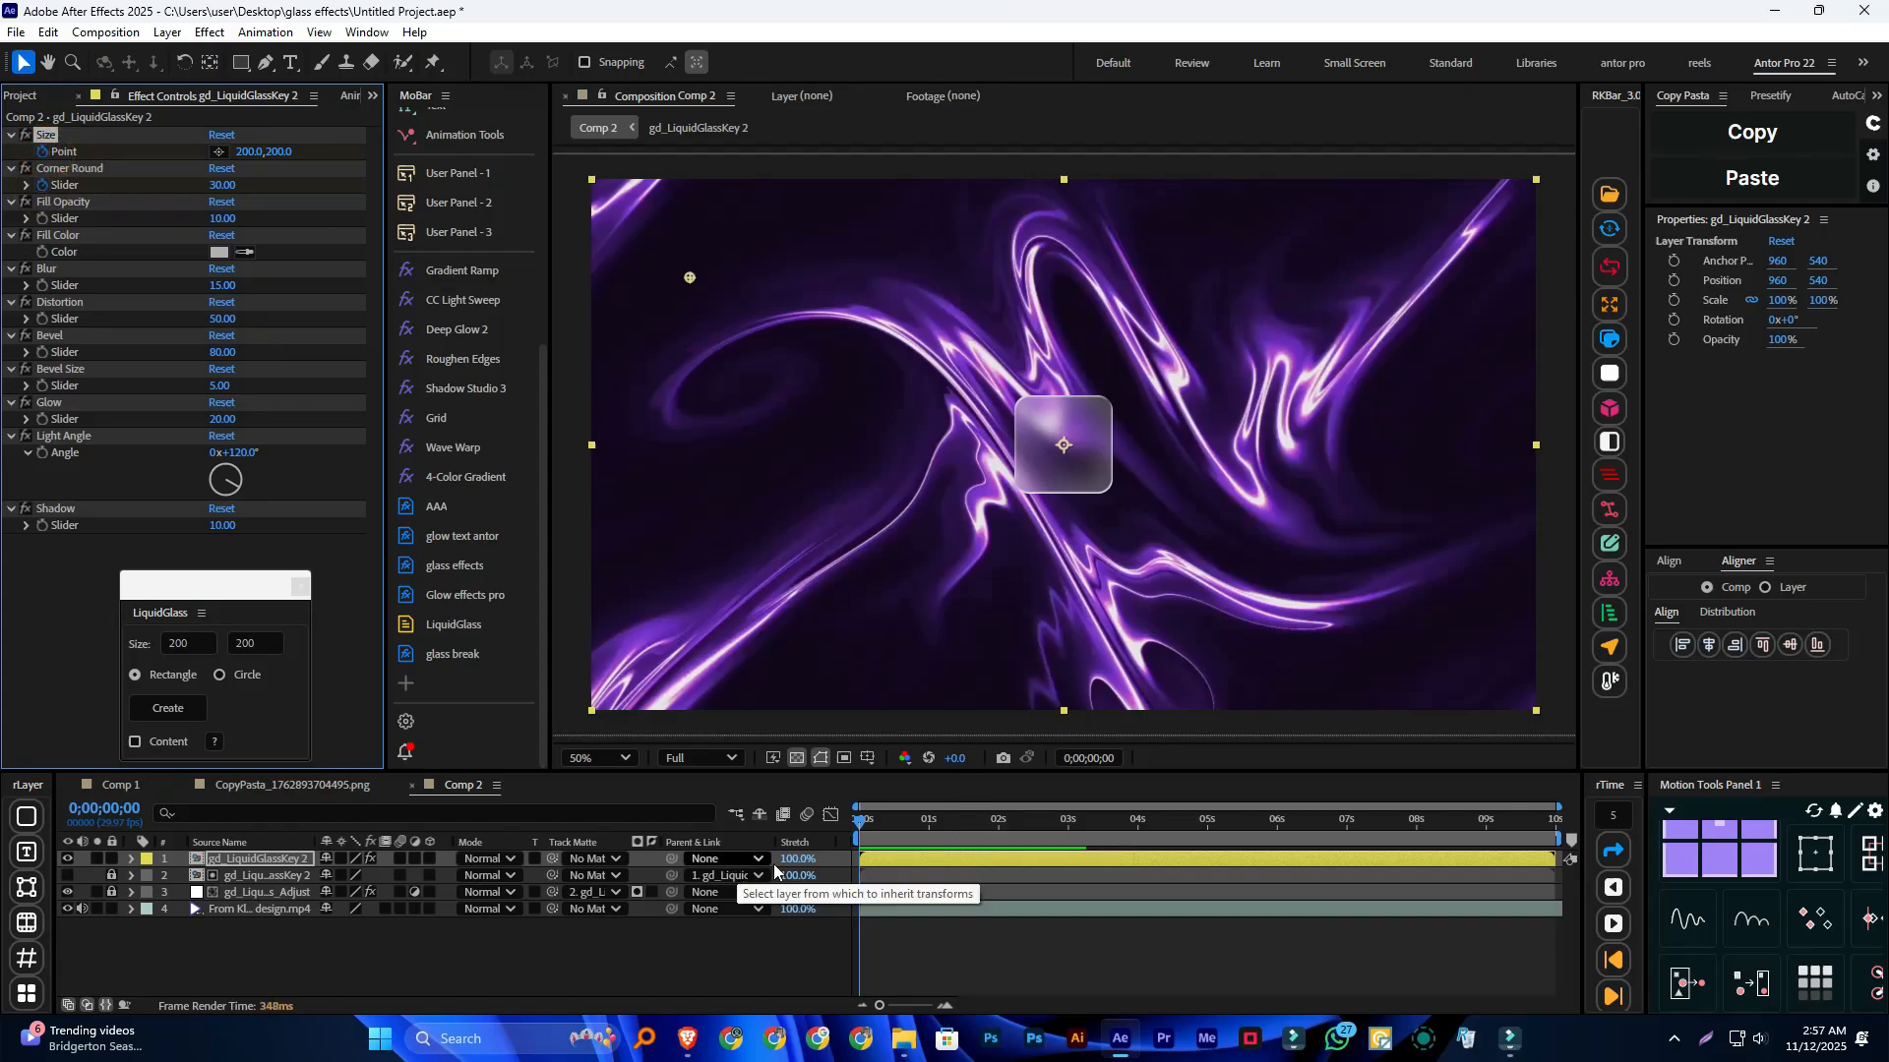
{"action": "type", "text": "ifekT"}
{"action": "left_click", "coordinate": [970, 853]}
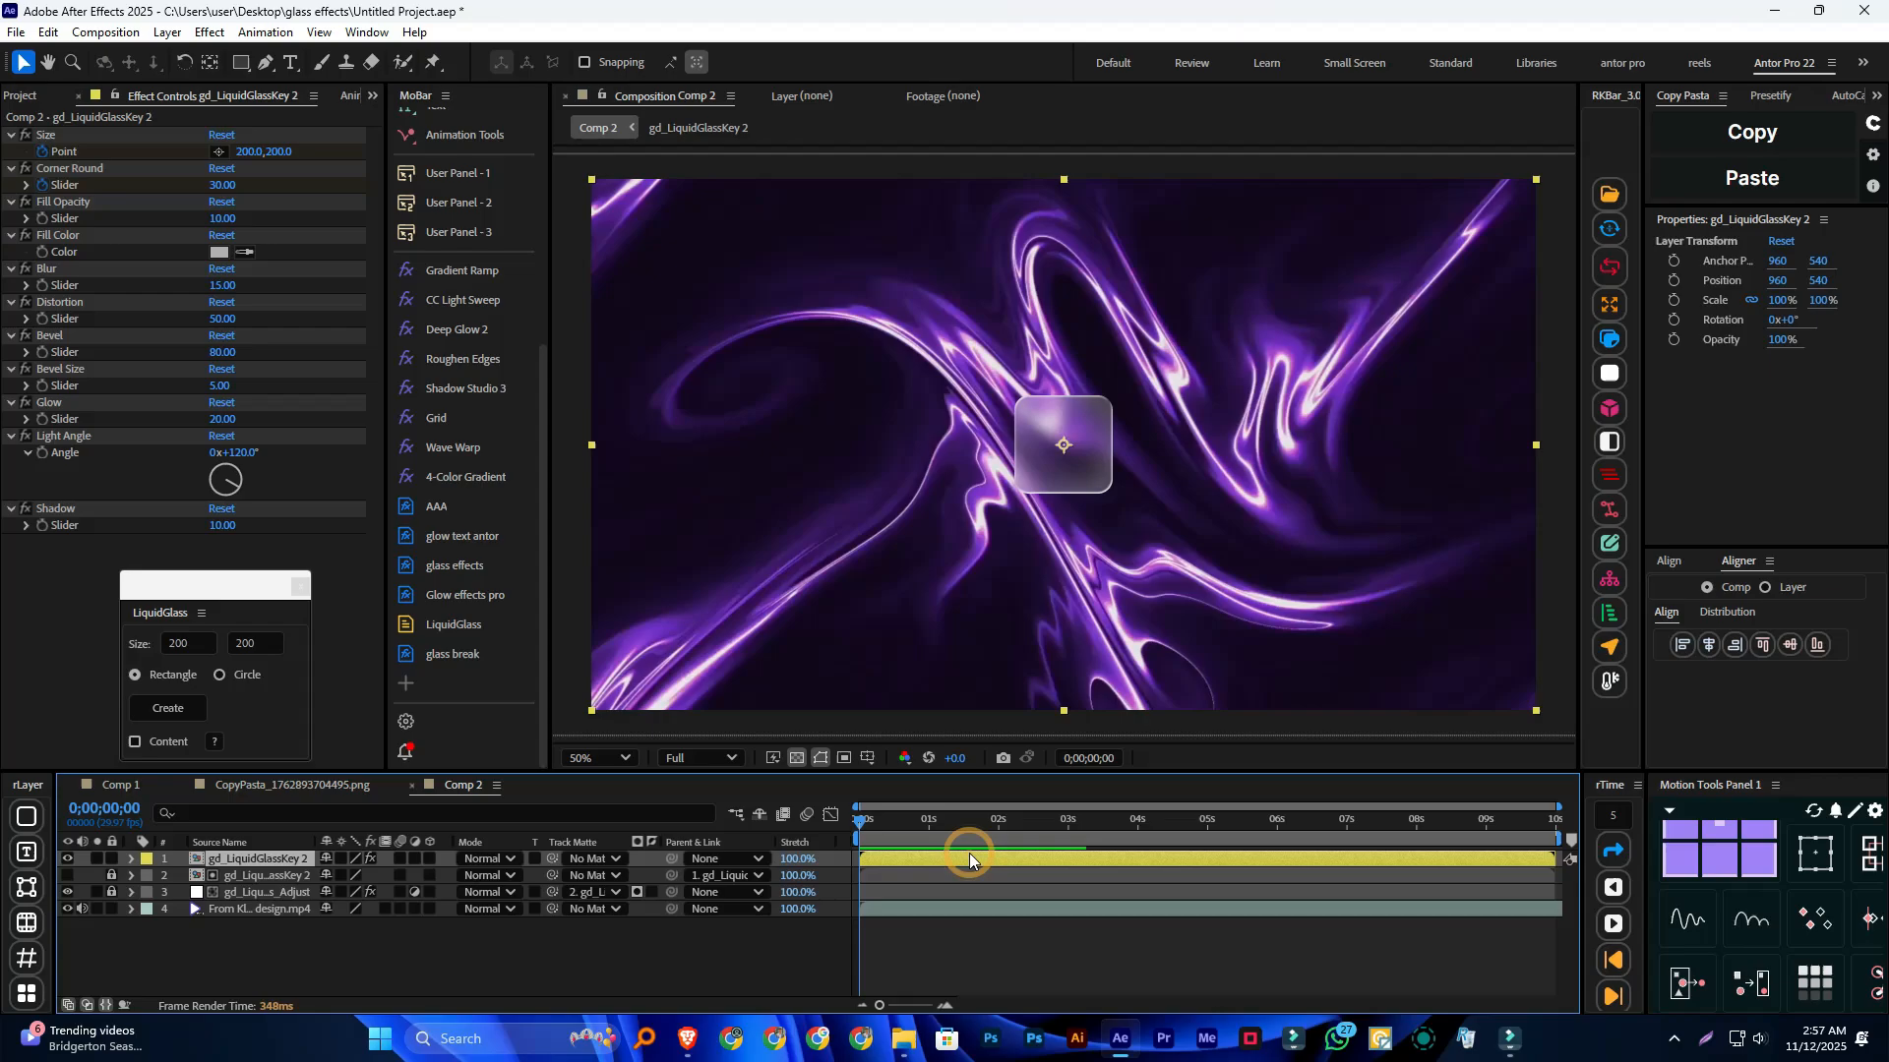
Step: Reveal the glass layer's keyframed Size and Corner Round properties in the timeline and make the timeline panel taller
{"action": "key", "text": "u"}
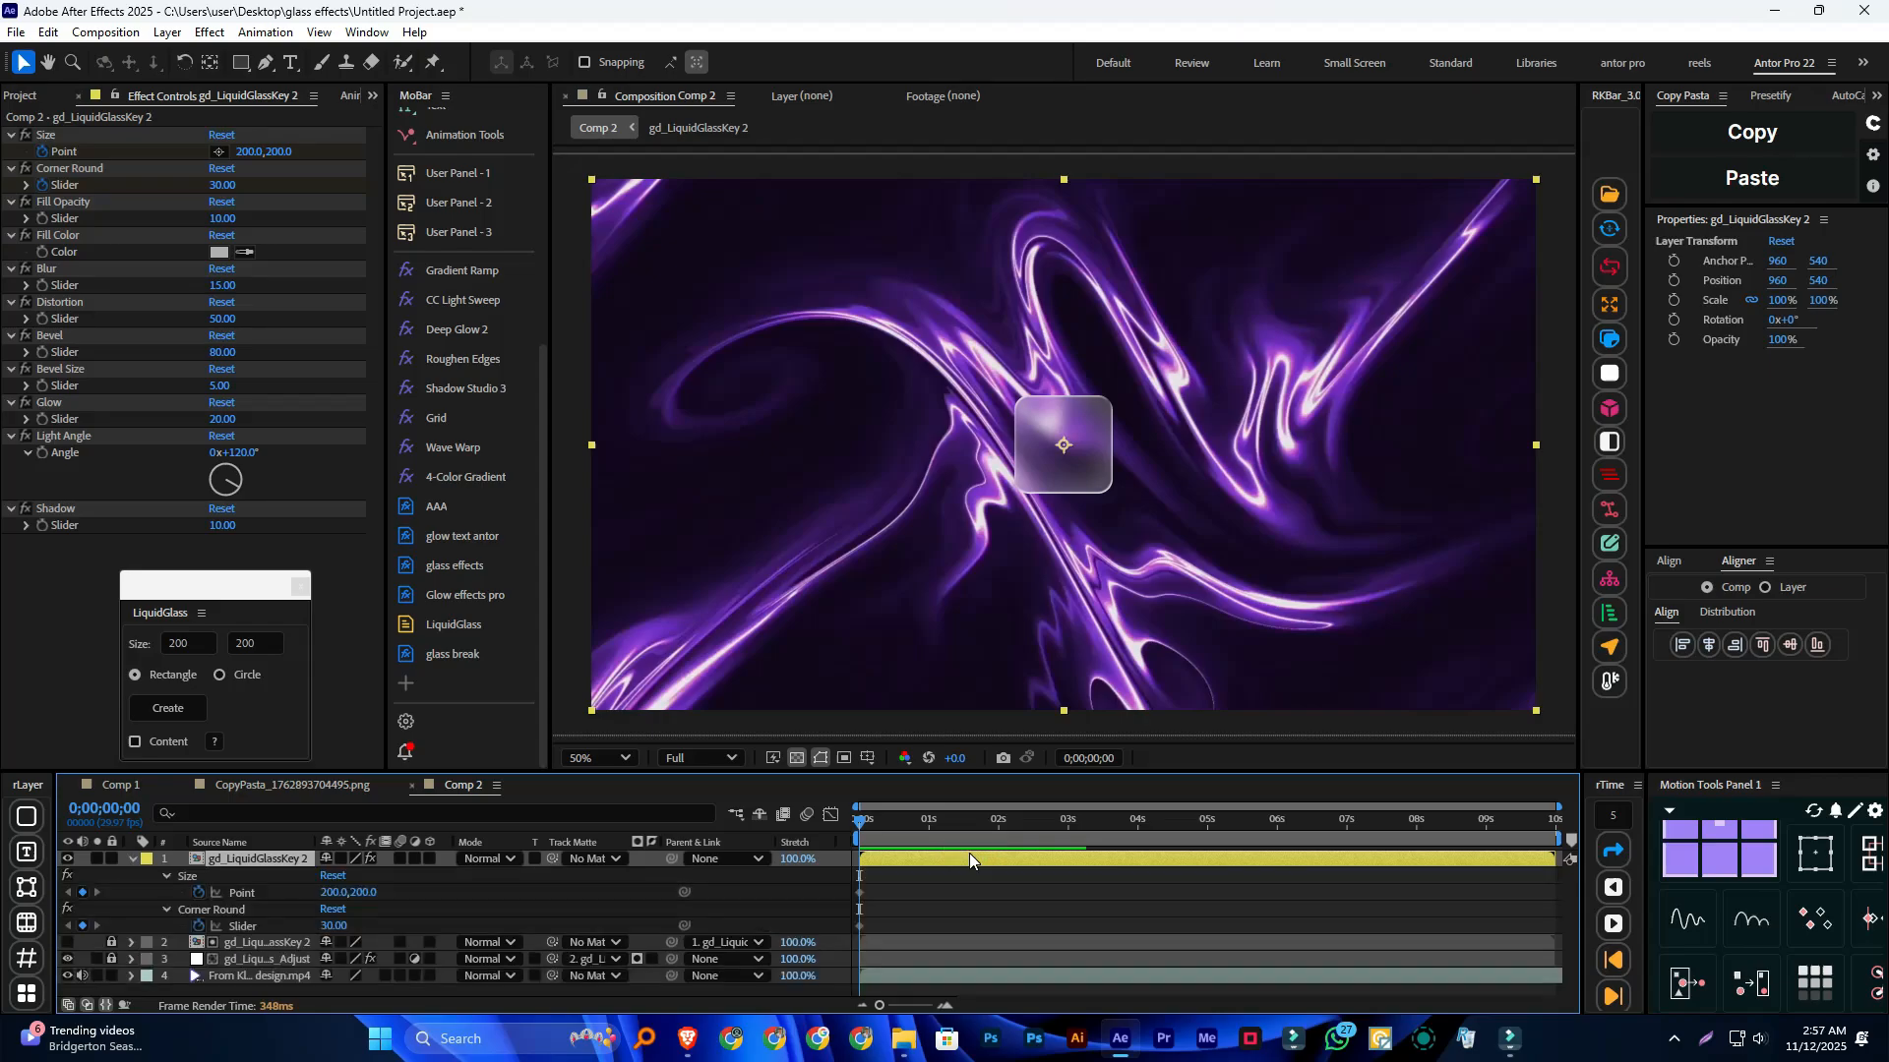
{"action": "left_click_drag", "start_coordinate": [888, 893], "coordinate": [853, 930]}
{"action": "left_click", "coordinate": [905, 873]}
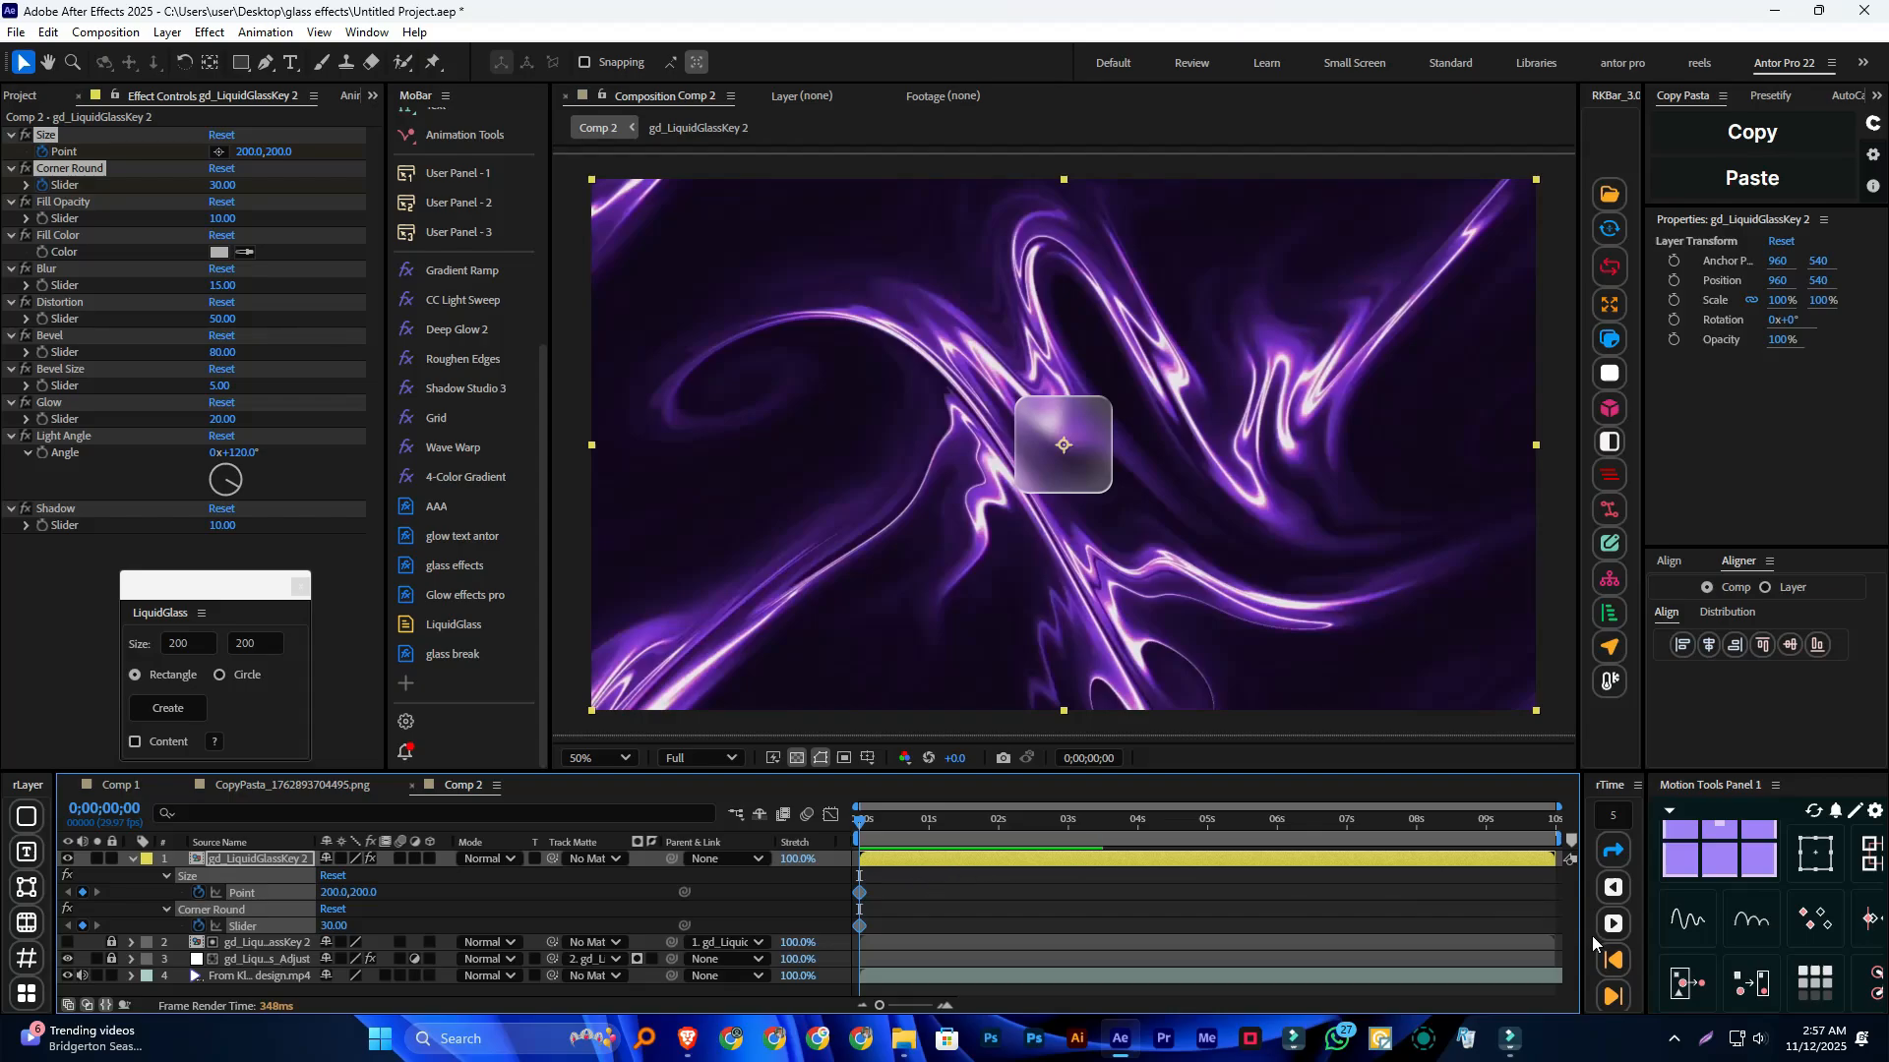
{"action": "left_click", "coordinate": [1456, 745]}
{"action": "left_click_drag", "start_coordinate": [1420, 770], "coordinate": [1402, 652]}
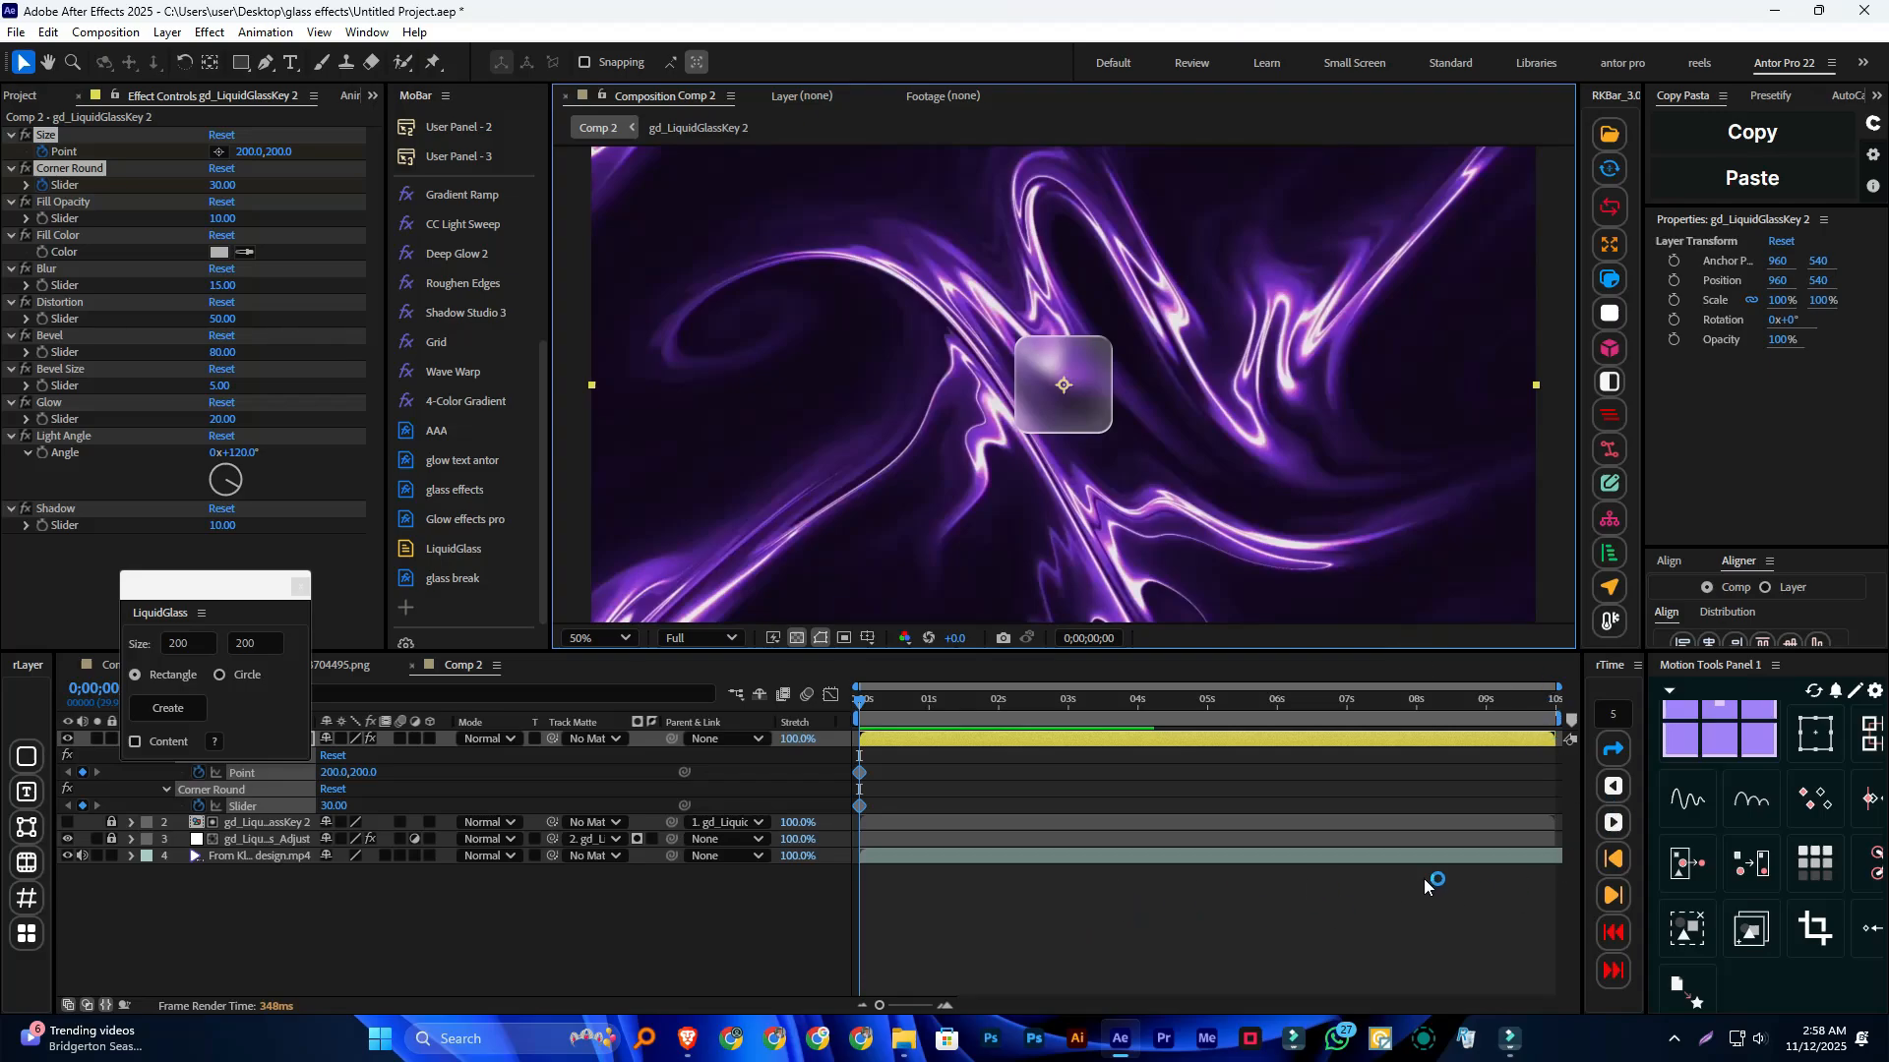
Step: Close the LiquidGlass window and add Size and Corner Round keyframes to the glass layer at 0;00;00;15
{"action": "left_click", "coordinate": [1613, 895]}
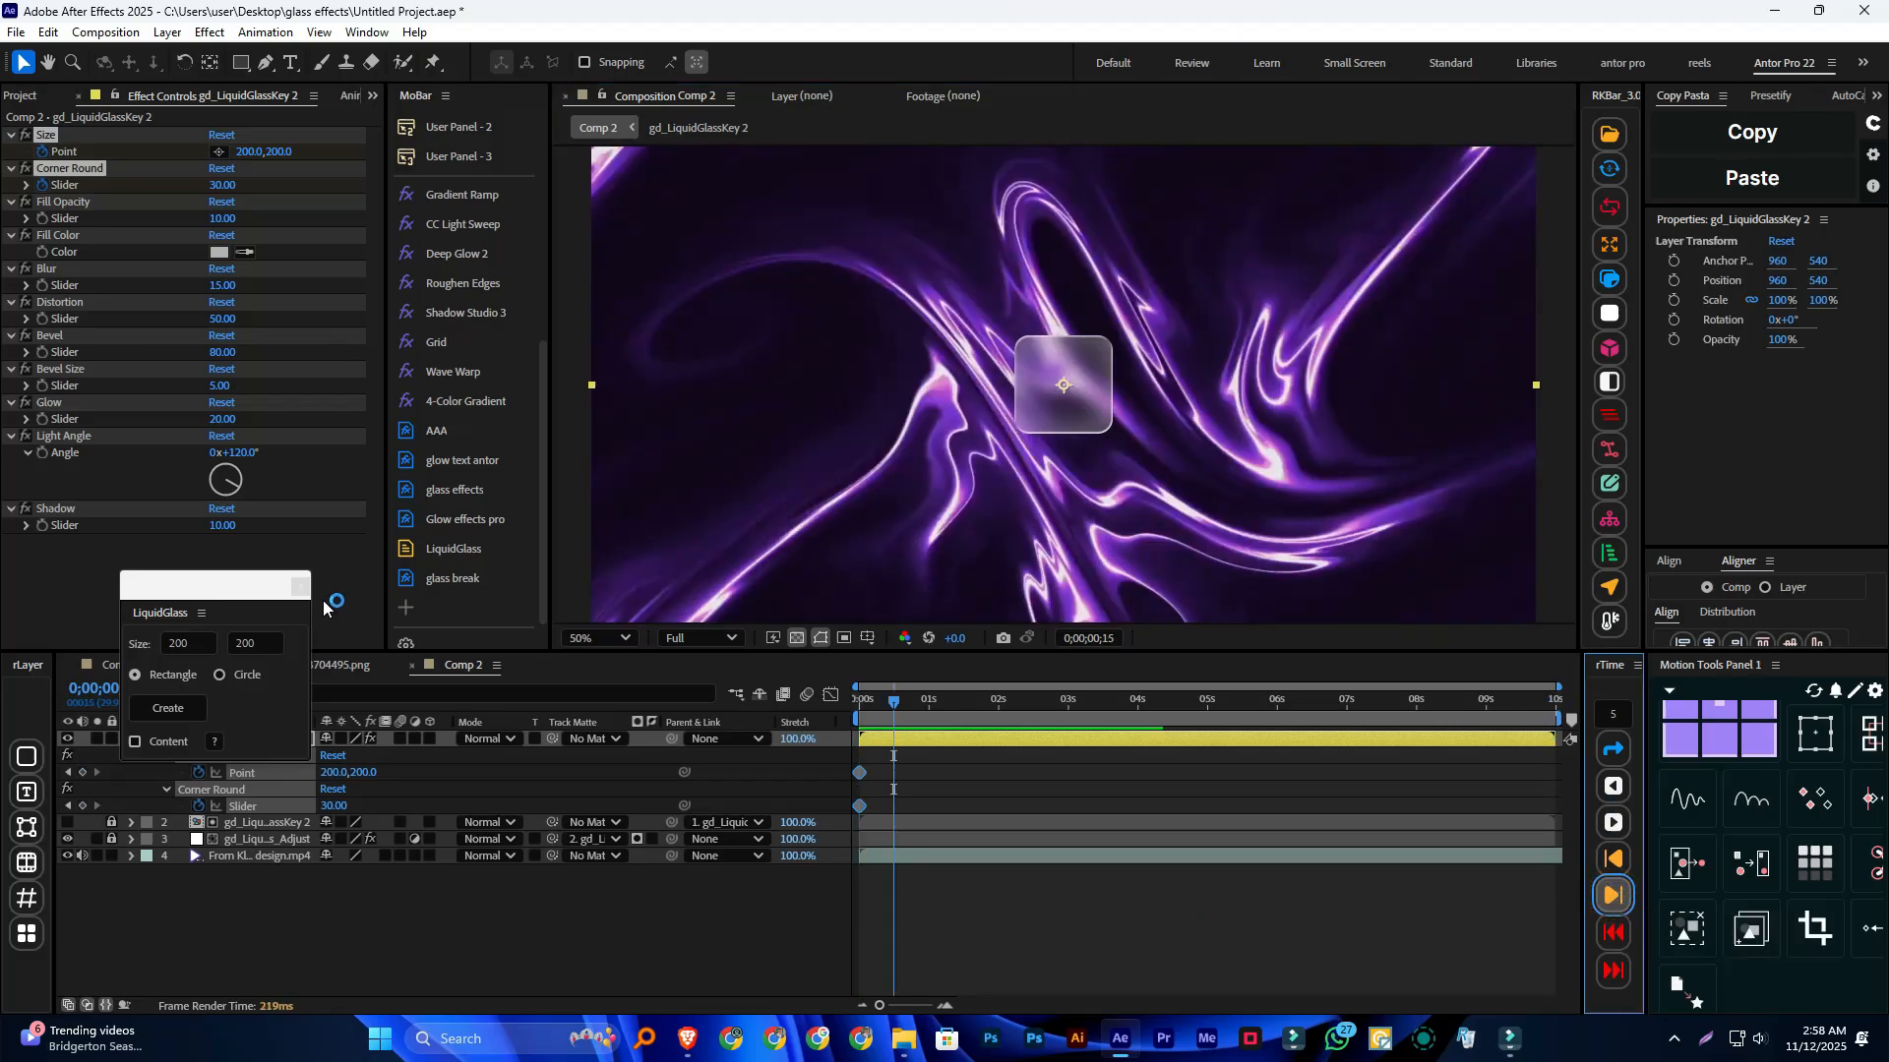
{"action": "left_click", "coordinate": [298, 586]}
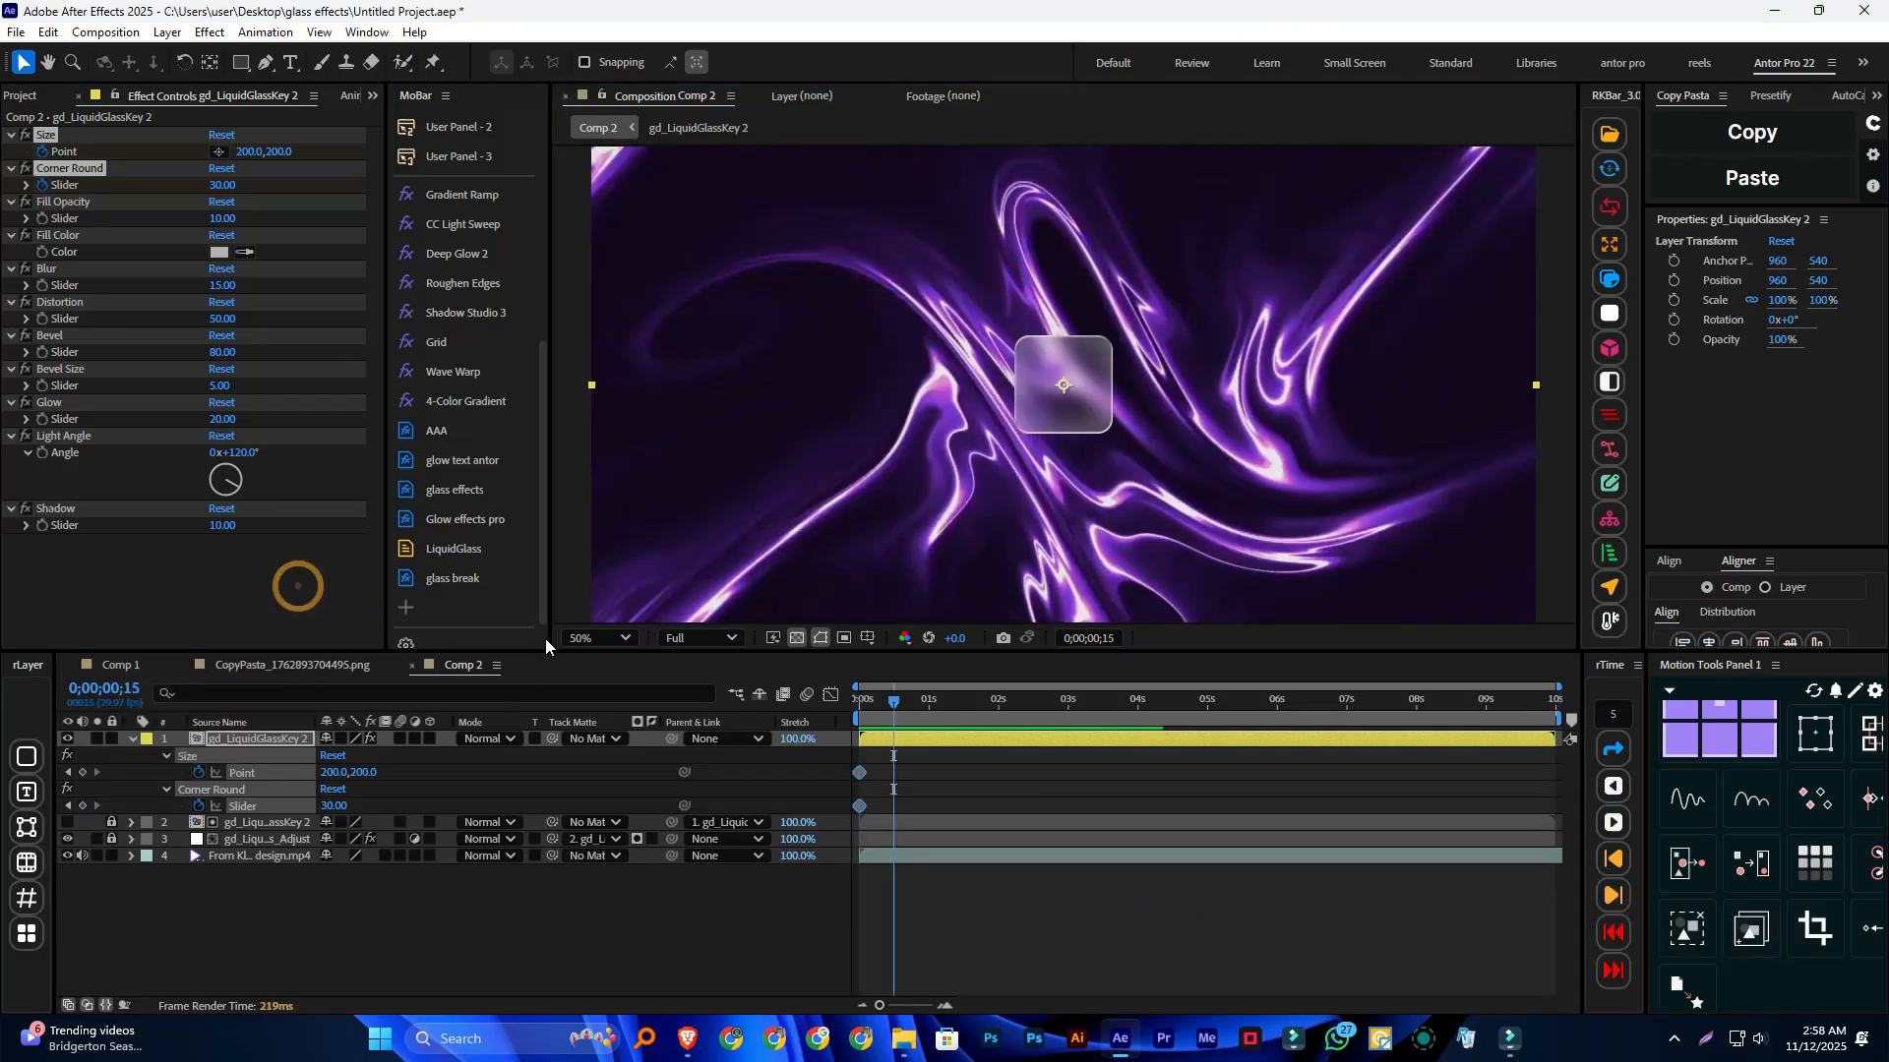
{"action": "left_click", "coordinate": [82, 772]}
{"action": "left_click", "coordinate": [83, 806]}
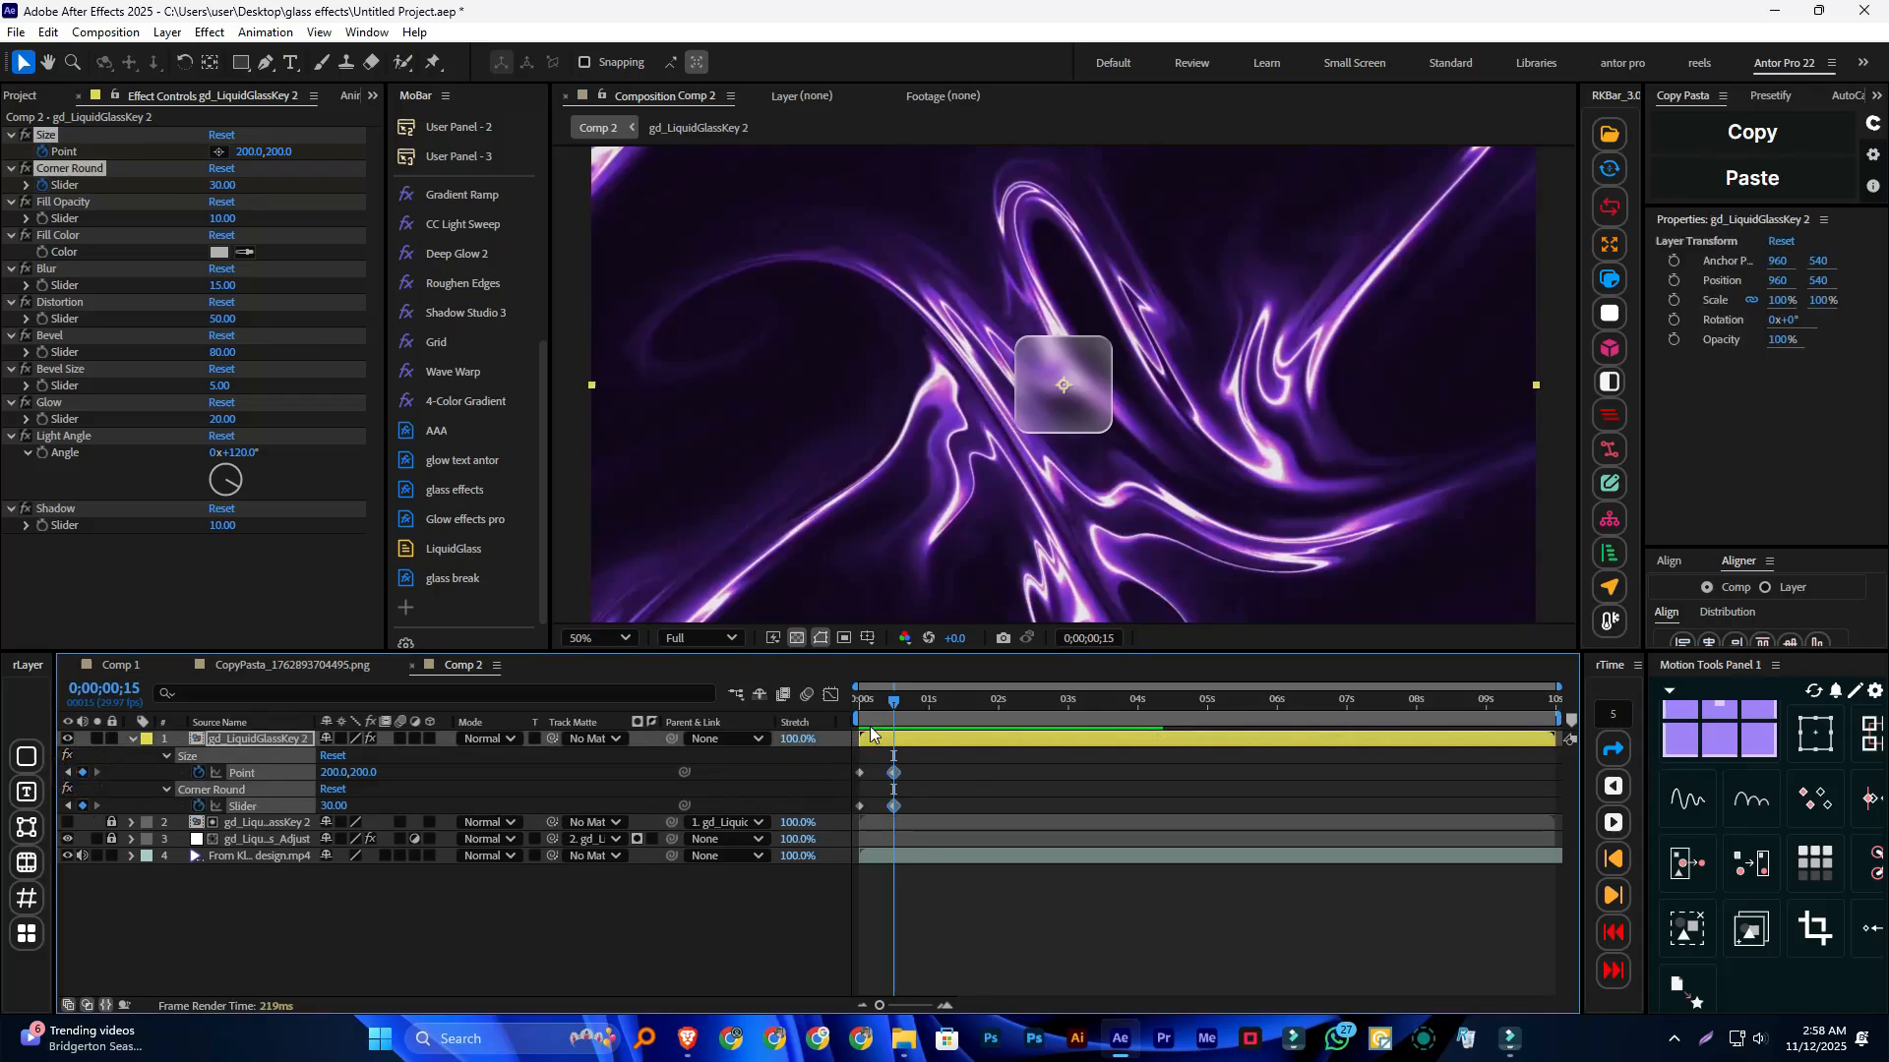
Step: Show the glass layer's Scale property as well and keyframe it at 0;00;00;00 and 0;00;00;15
{"action": "left_click_drag", "start_coordinate": [888, 710], "coordinate": [848, 815]}
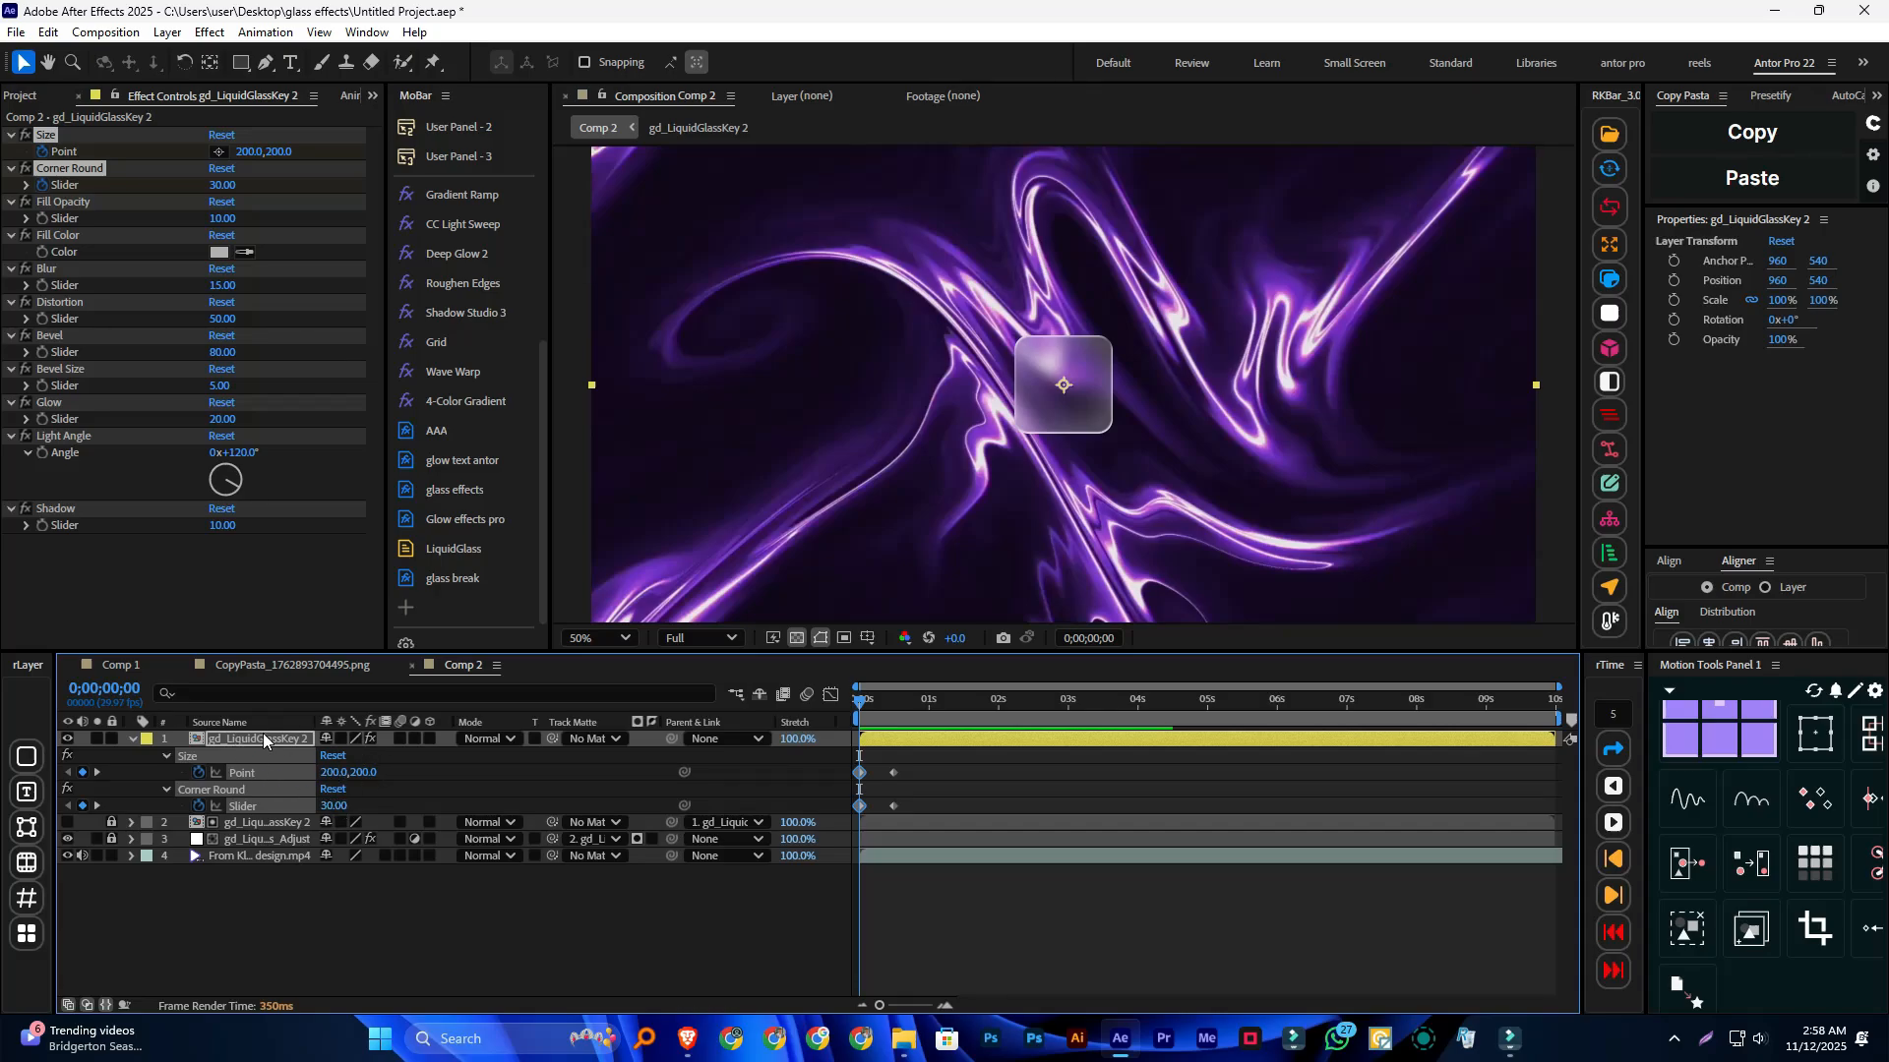
{"action": "key", "text": "shift+s"}
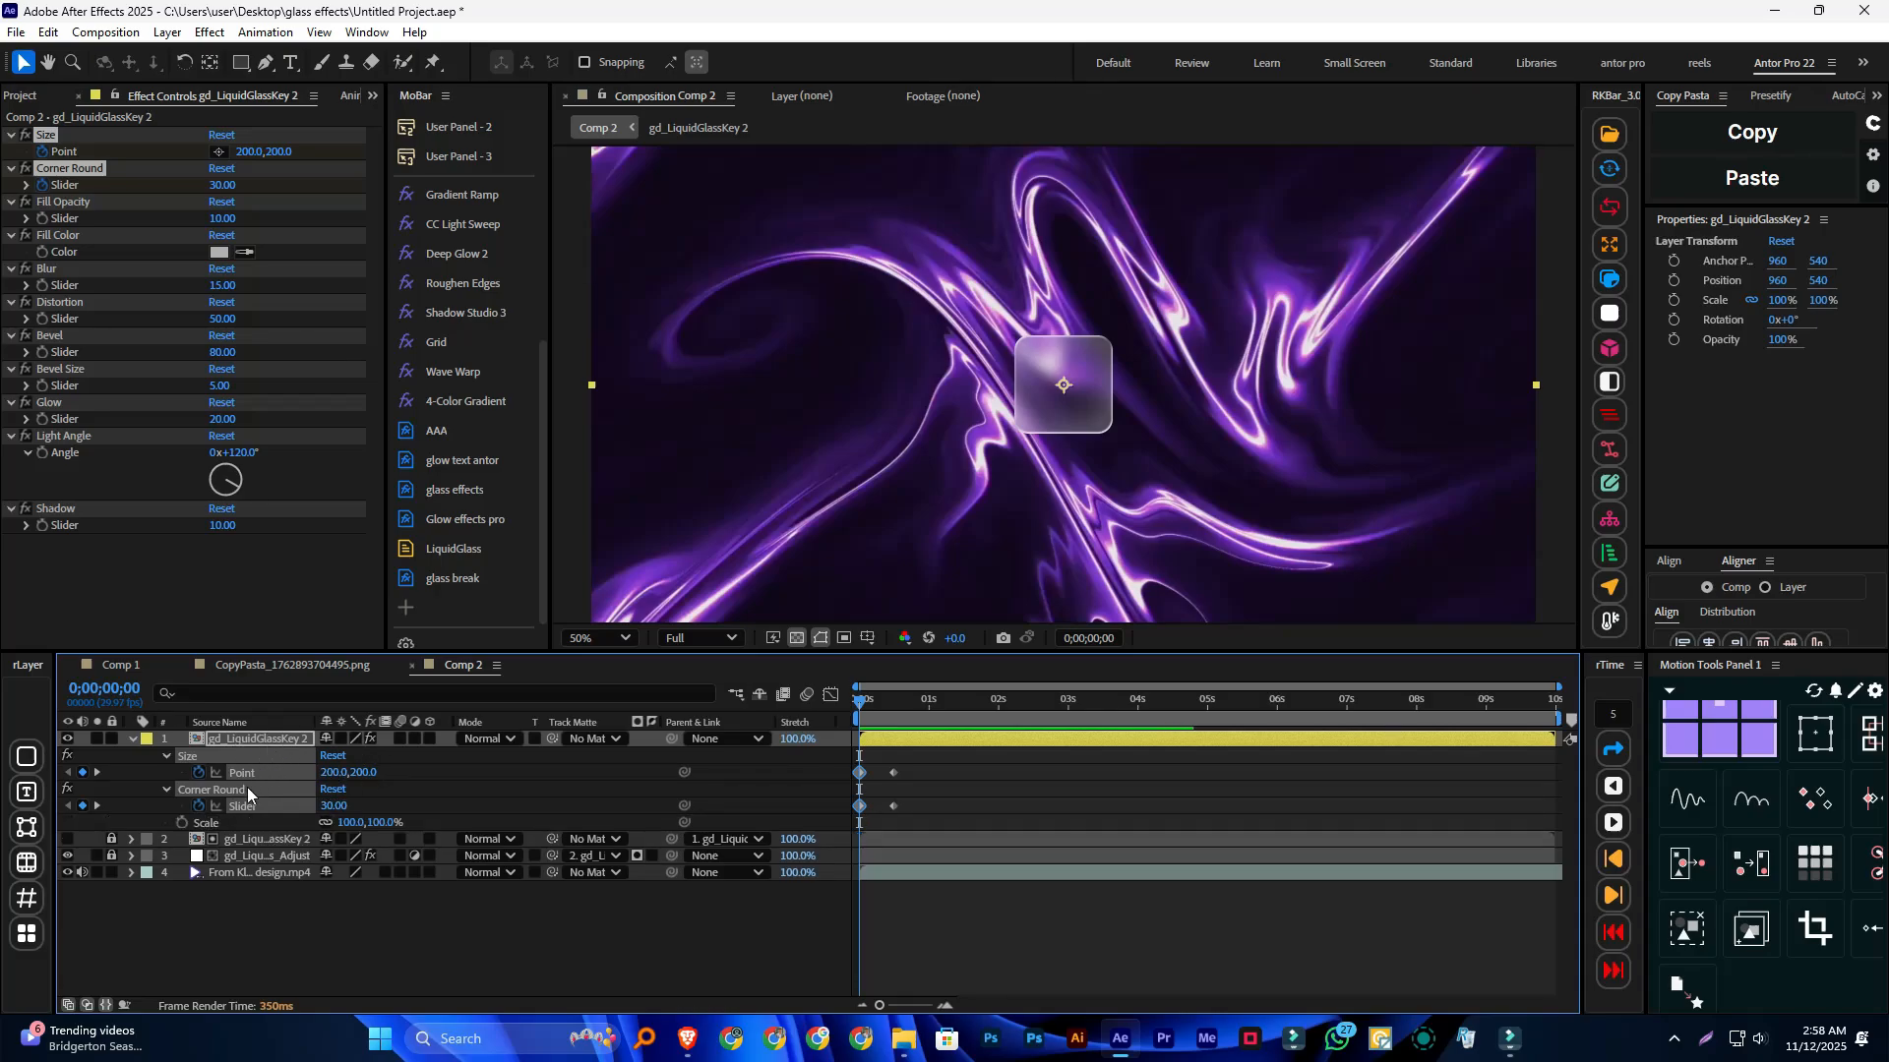
{"action": "left_click", "coordinate": [184, 823]}
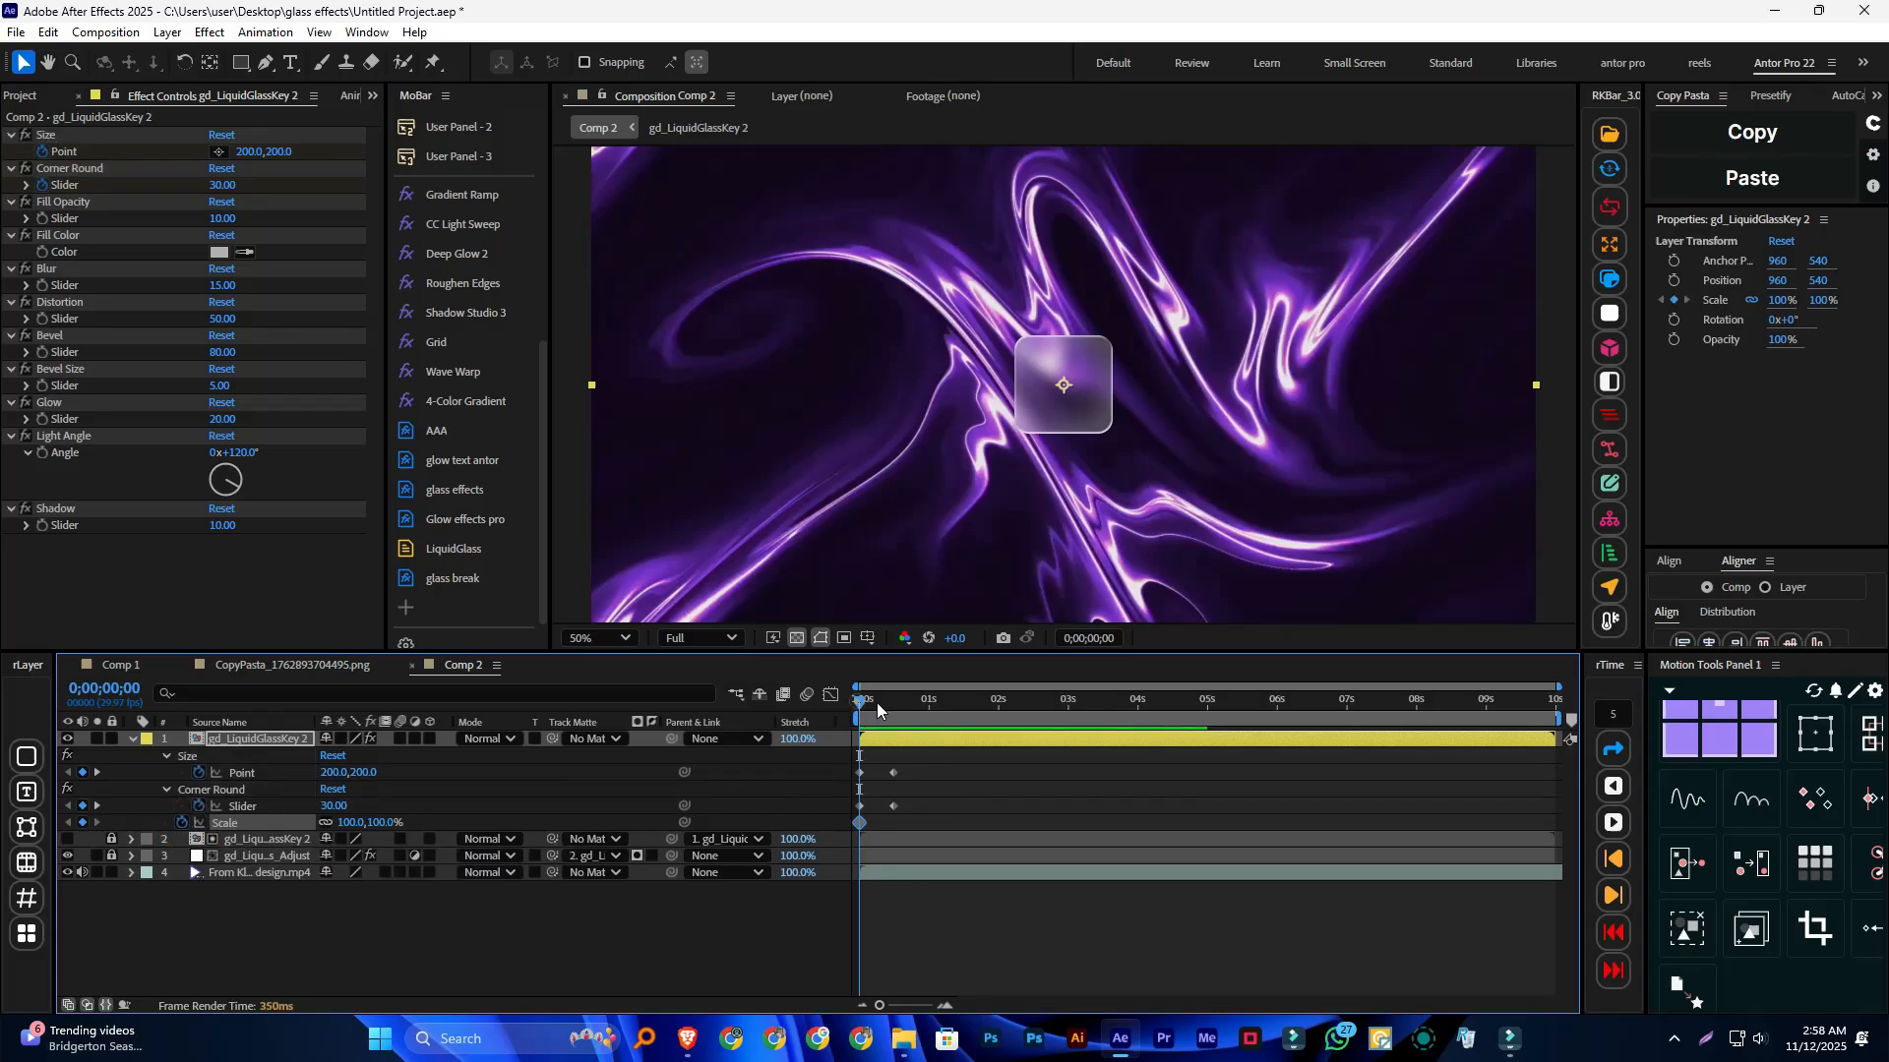
{"action": "left_click_drag", "start_coordinate": [858, 701], "coordinate": [846, 825]}
{"action": "left_click", "coordinate": [353, 825]}
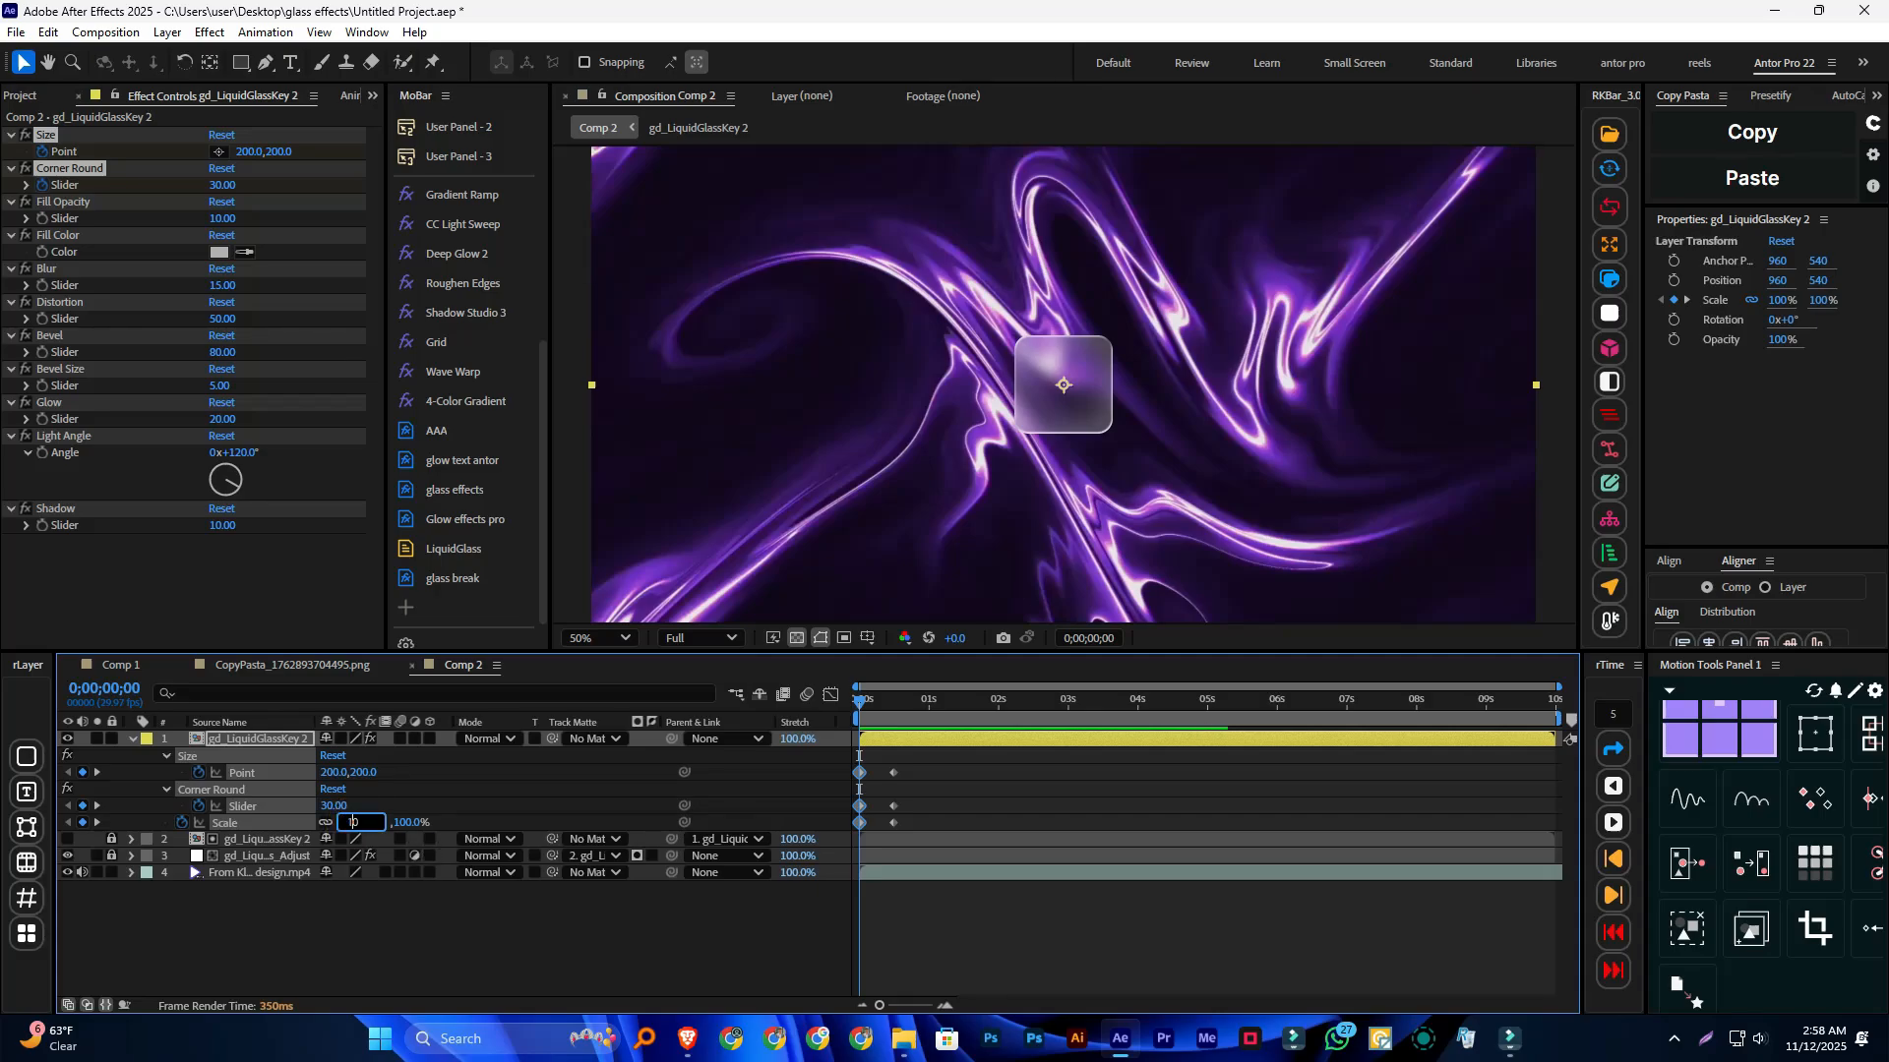
{"action": "left_click", "coordinate": [484, 942]}
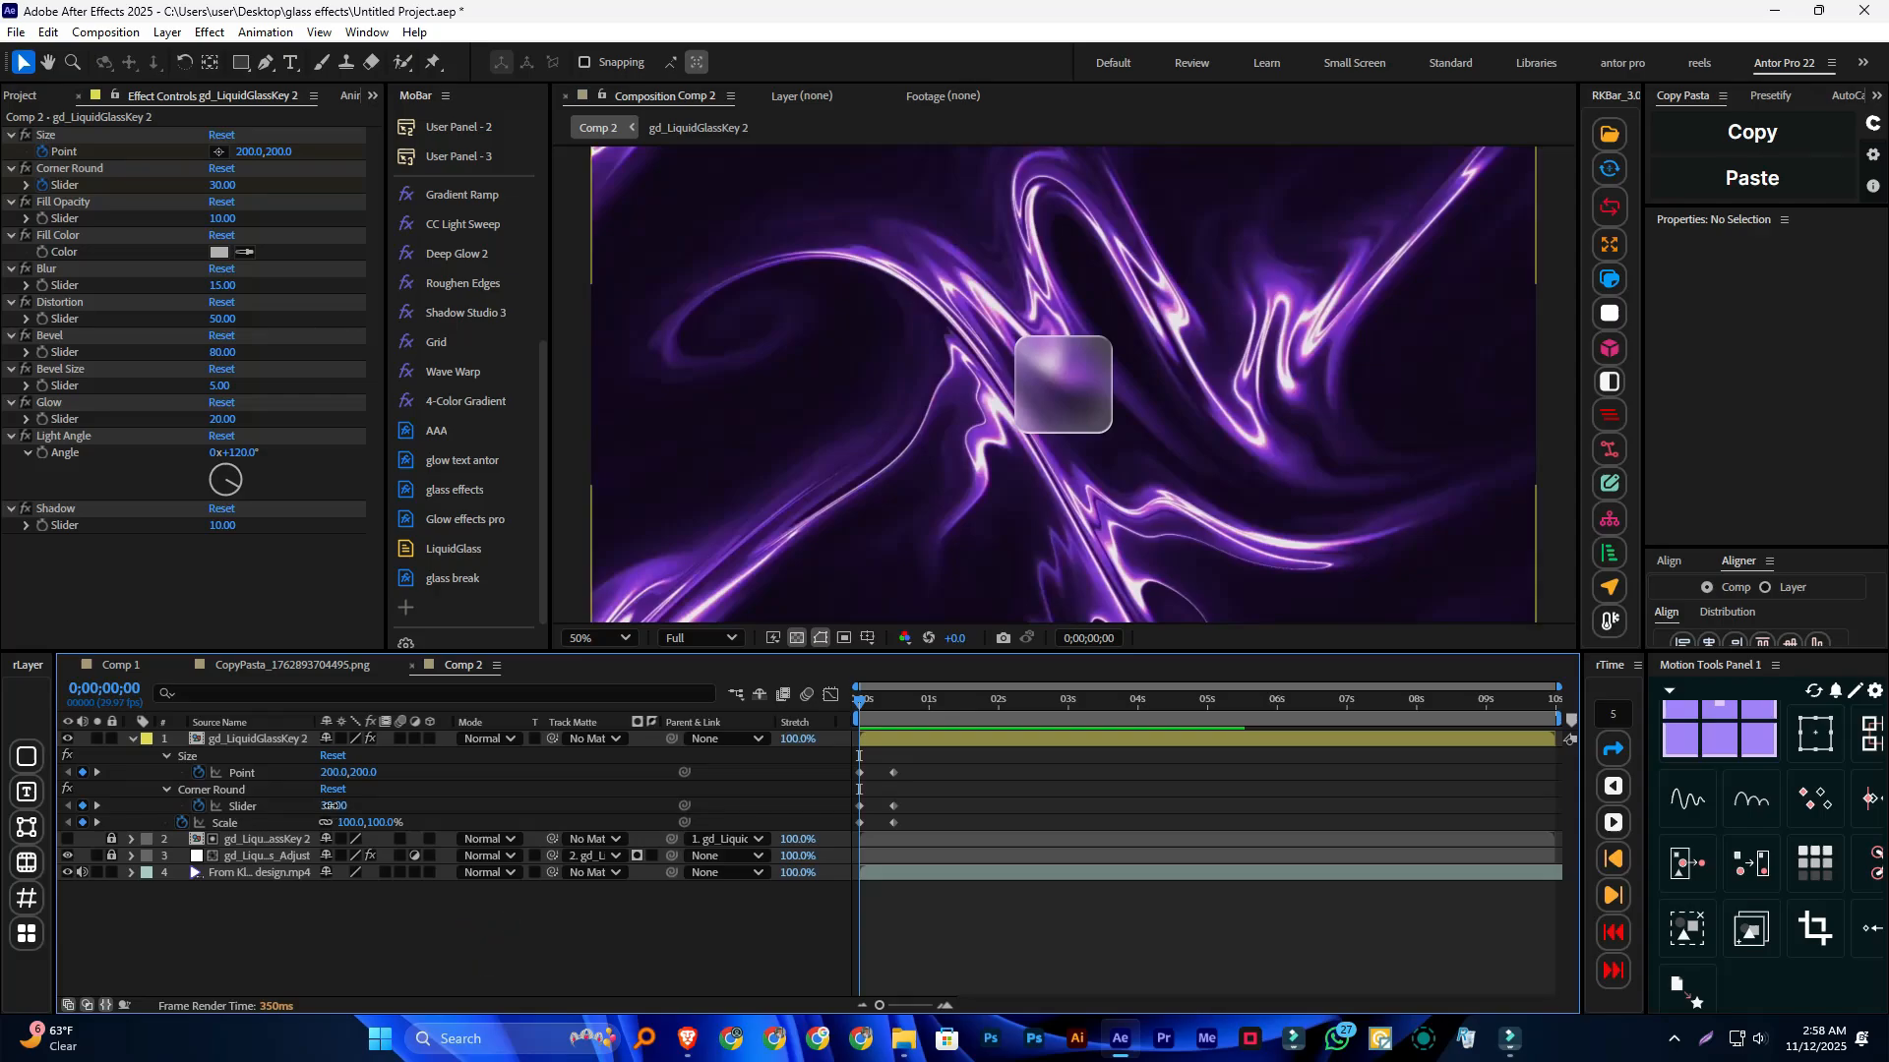
Step: Set the glass layer's Corner Round to 170 and its Scale to 0% at 0;00;00;00
{"action": "left_click_drag", "start_coordinate": [335, 805], "coordinate": [459, 809]}
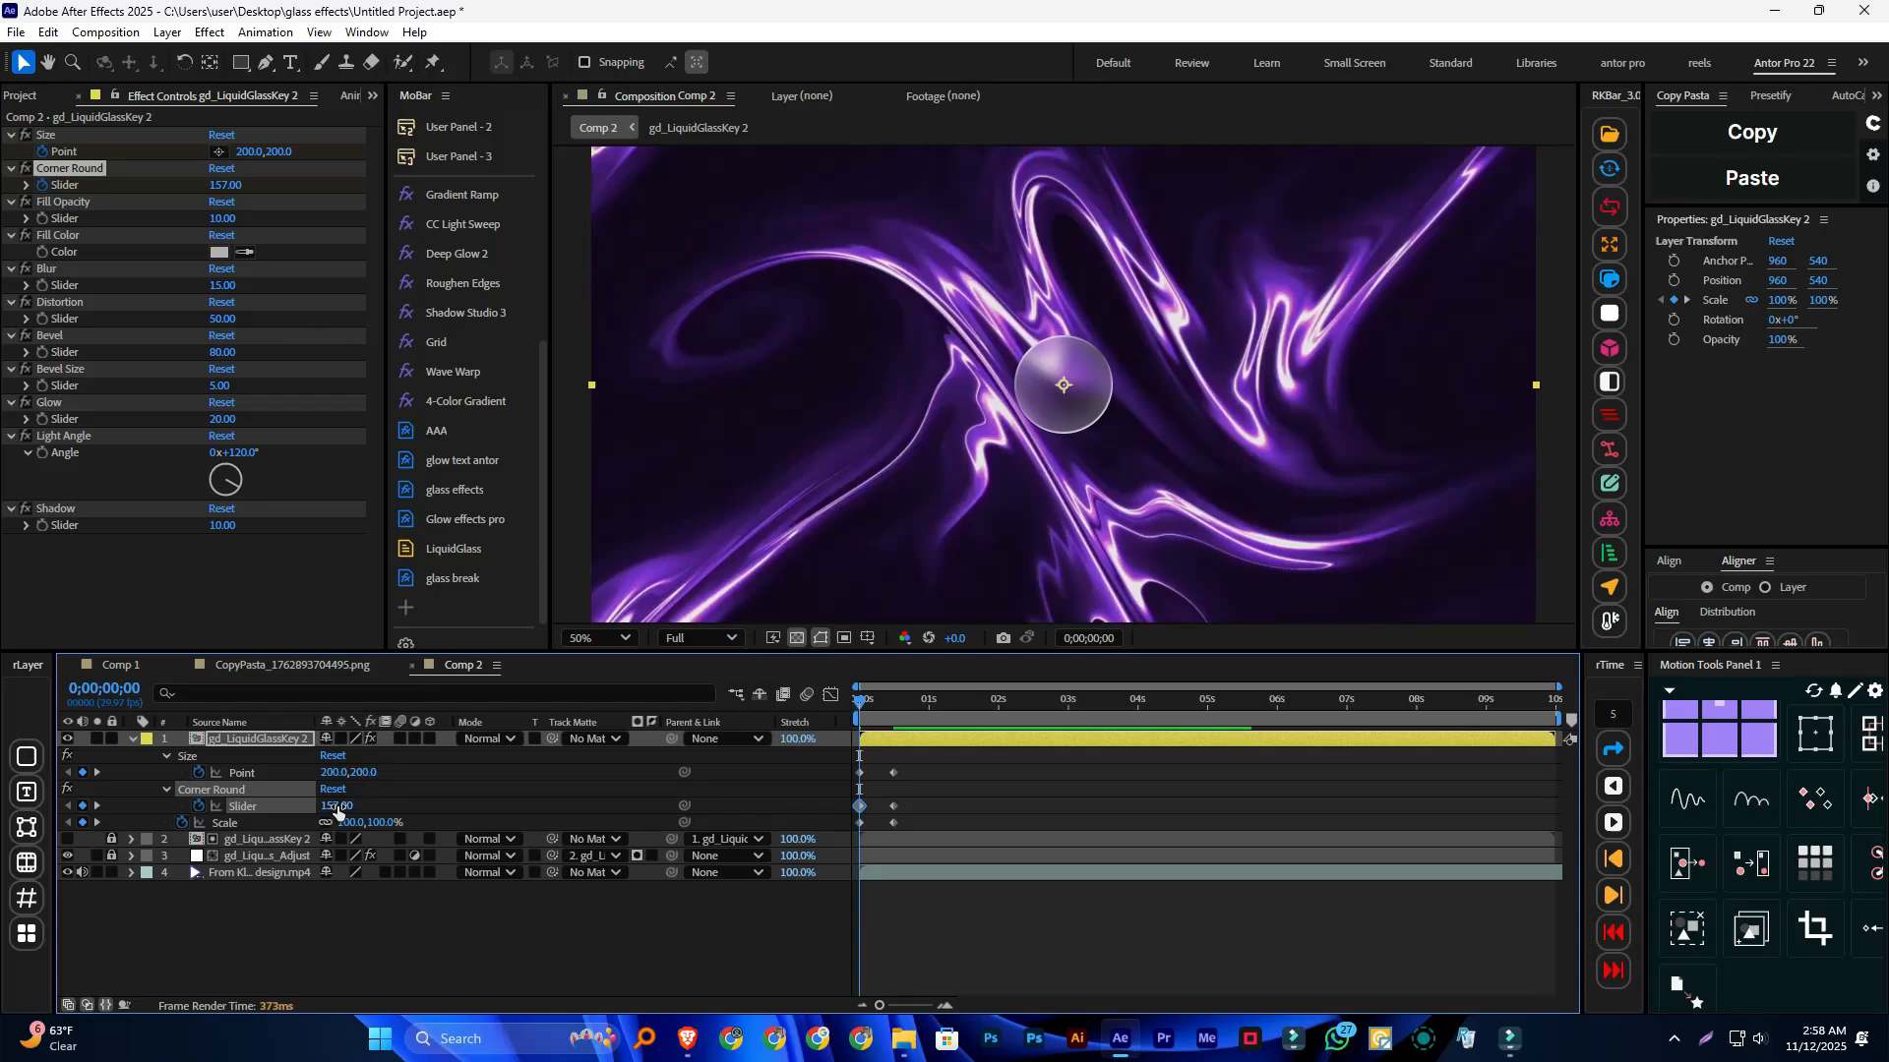
{"action": "left_click_drag", "start_coordinate": [337, 809], "coordinate": [347, 810]}
{"action": "key", "text": "Return"}
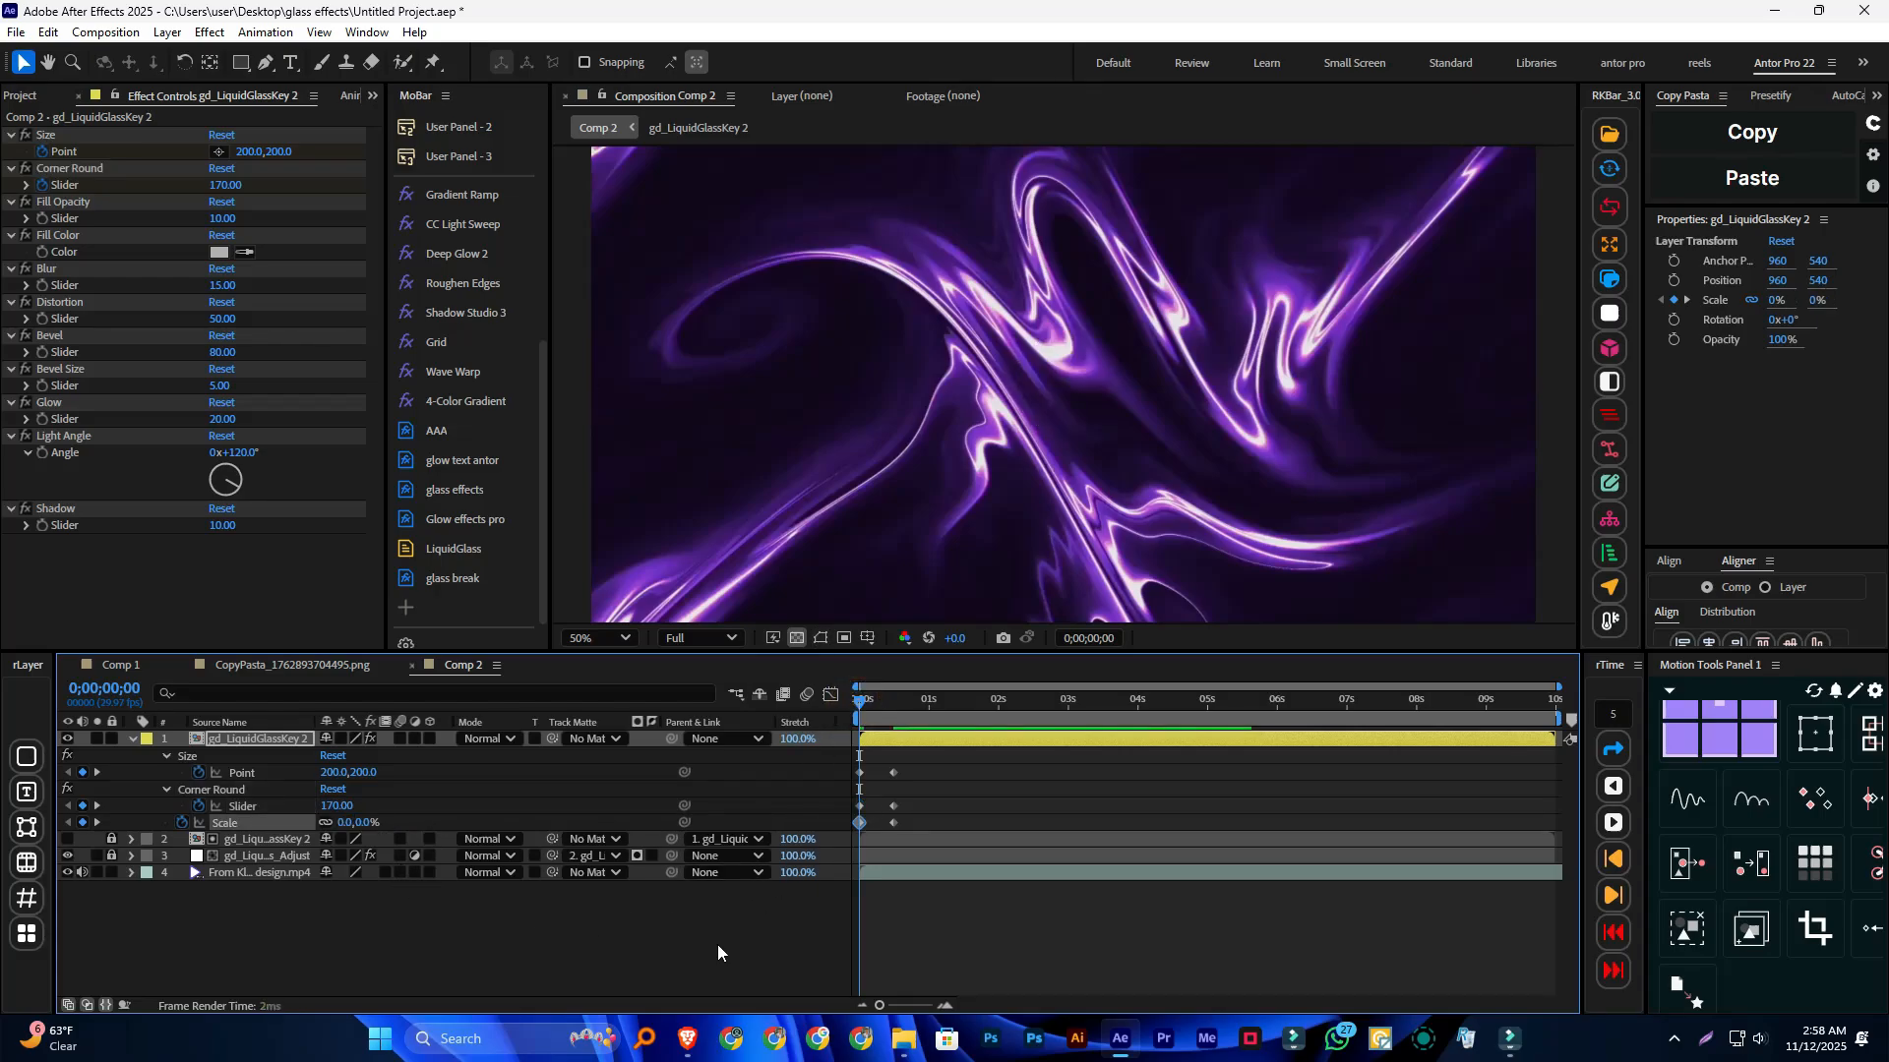
Step: Preview the glass shape's scale and corner animation, and return to the start of the composition
{"action": "key", "text": "space"}
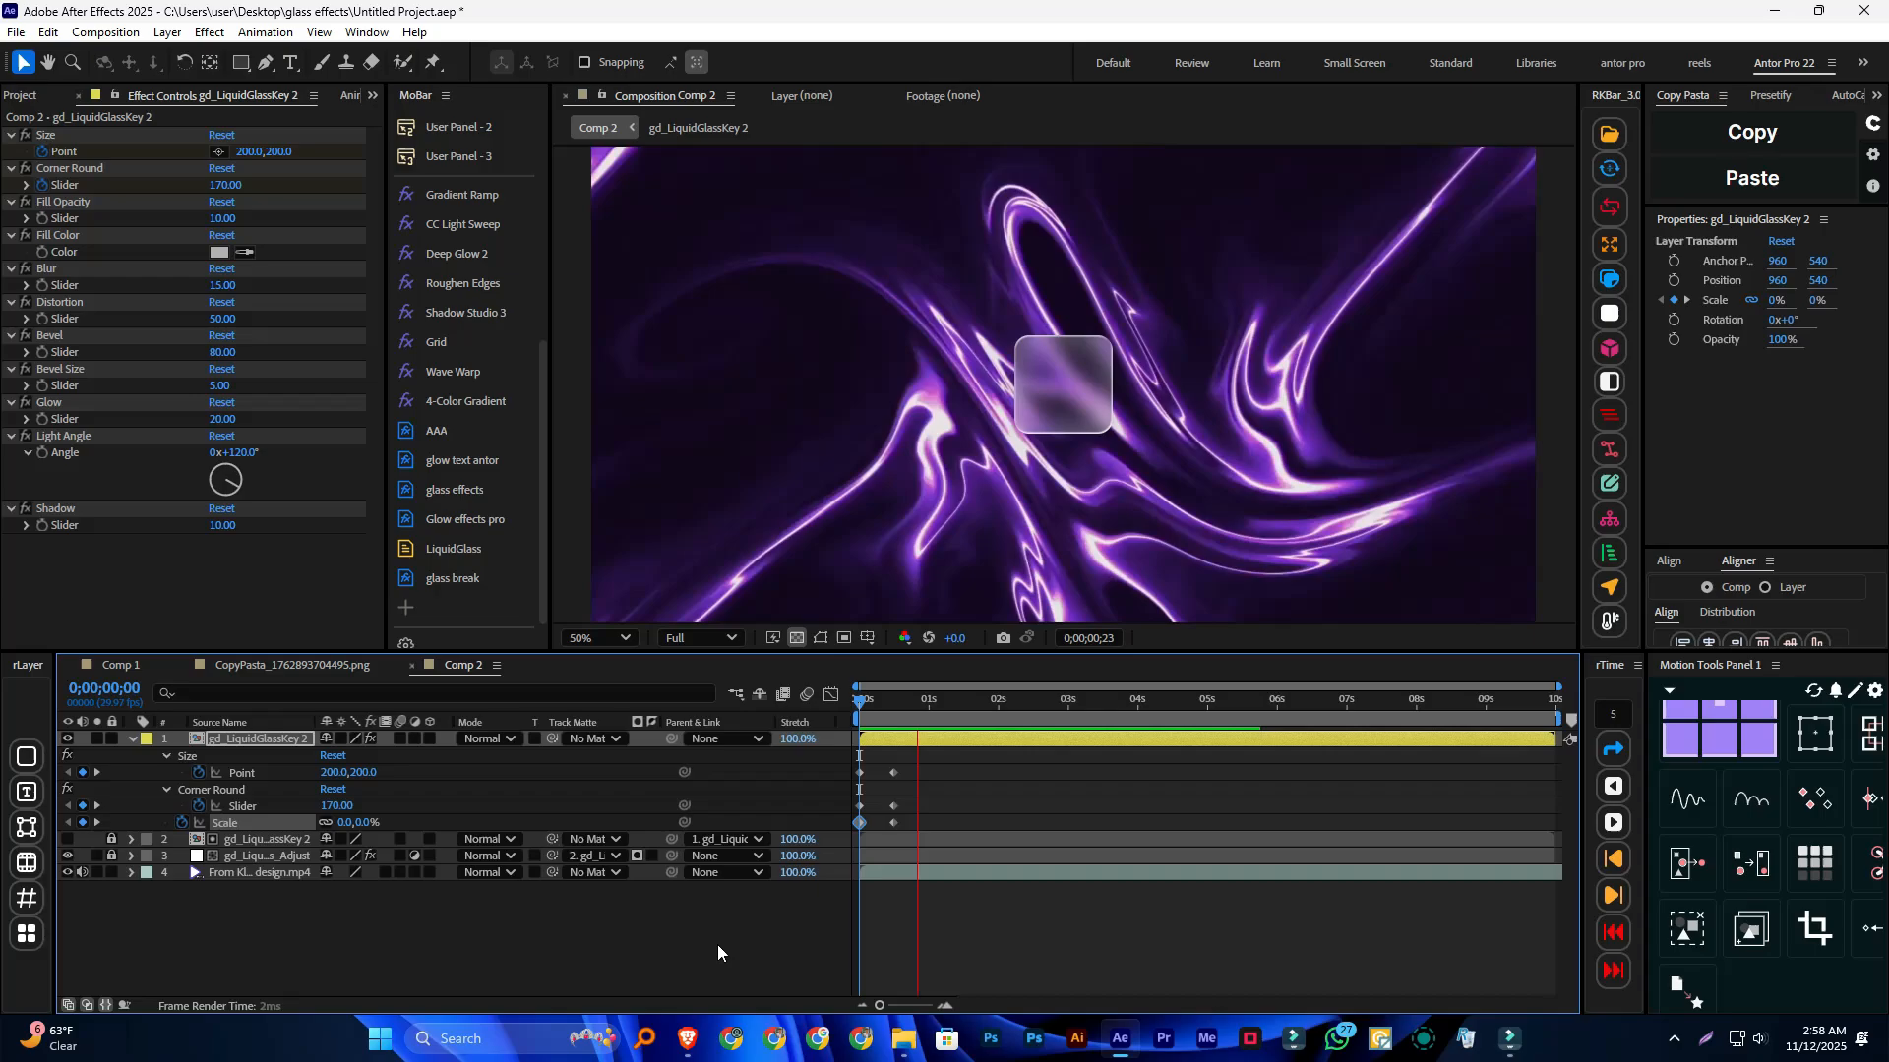
{"action": "key", "text": "space"}
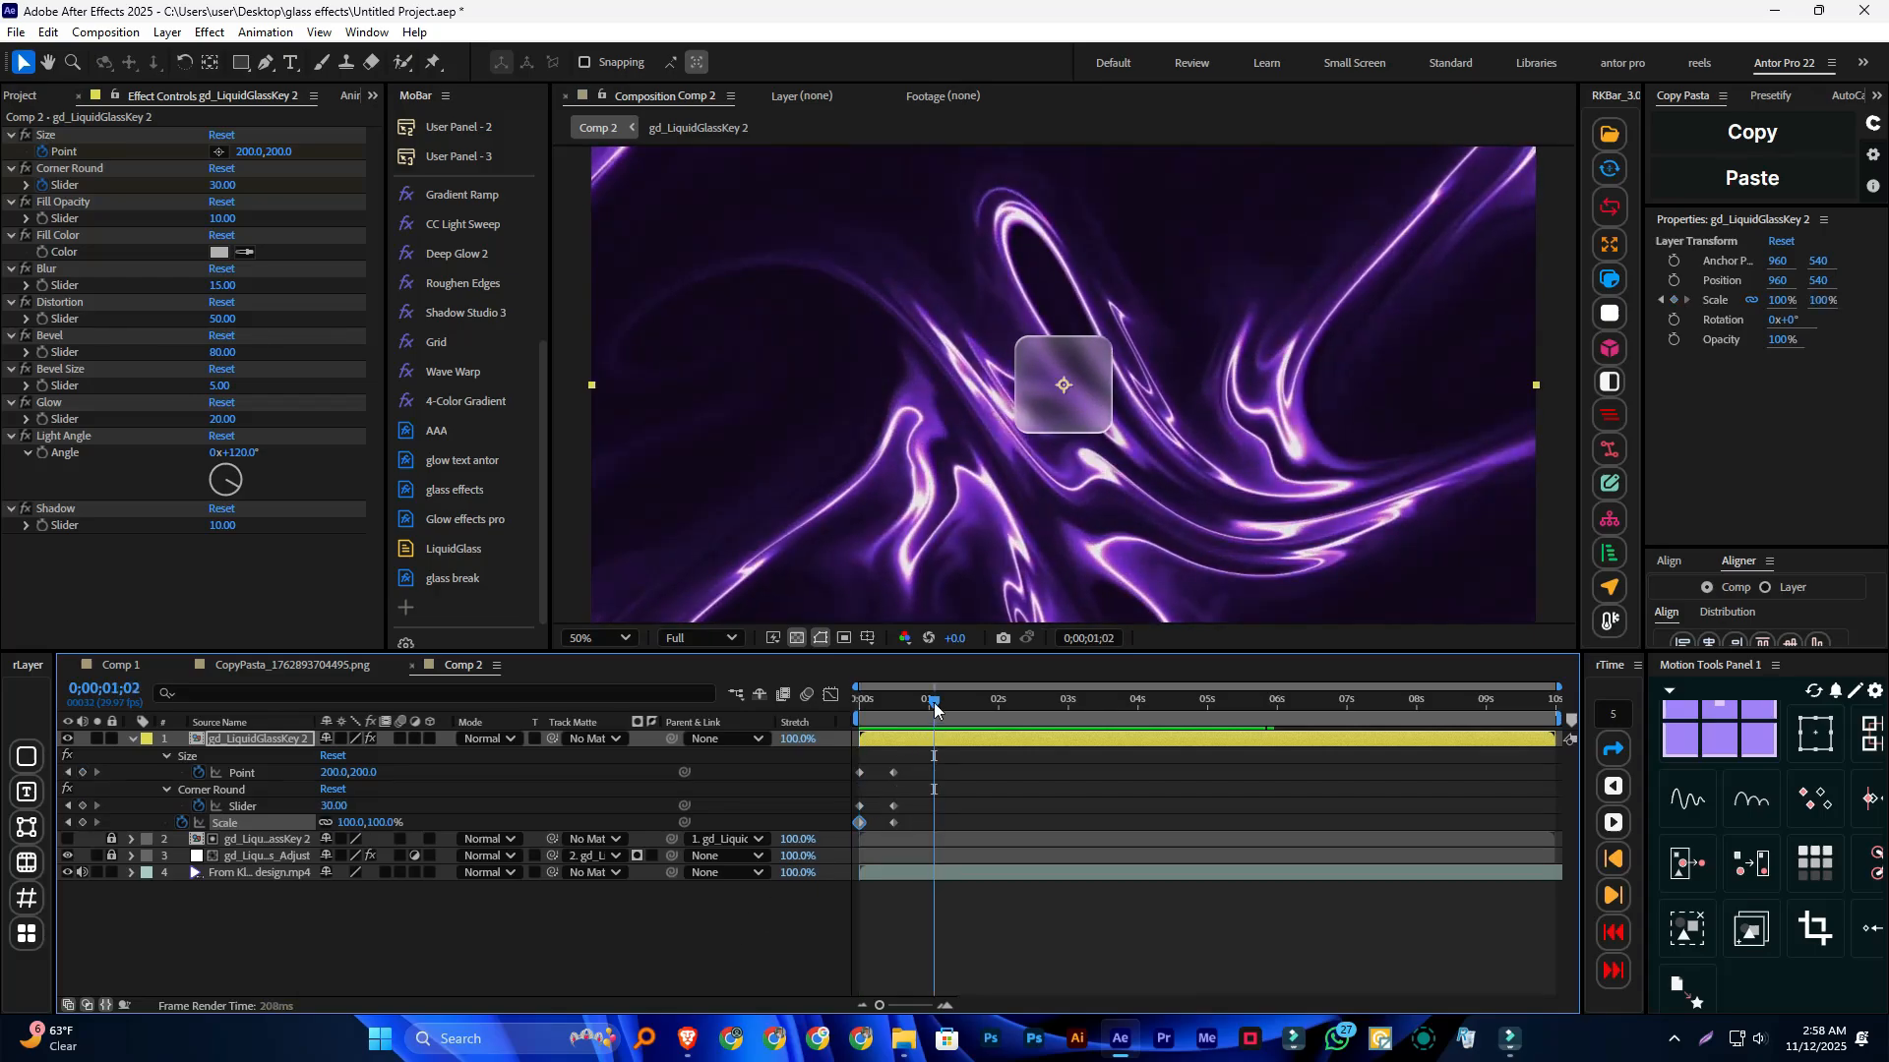
{"action": "left_click_drag", "start_coordinate": [935, 706], "coordinate": [864, 706]}
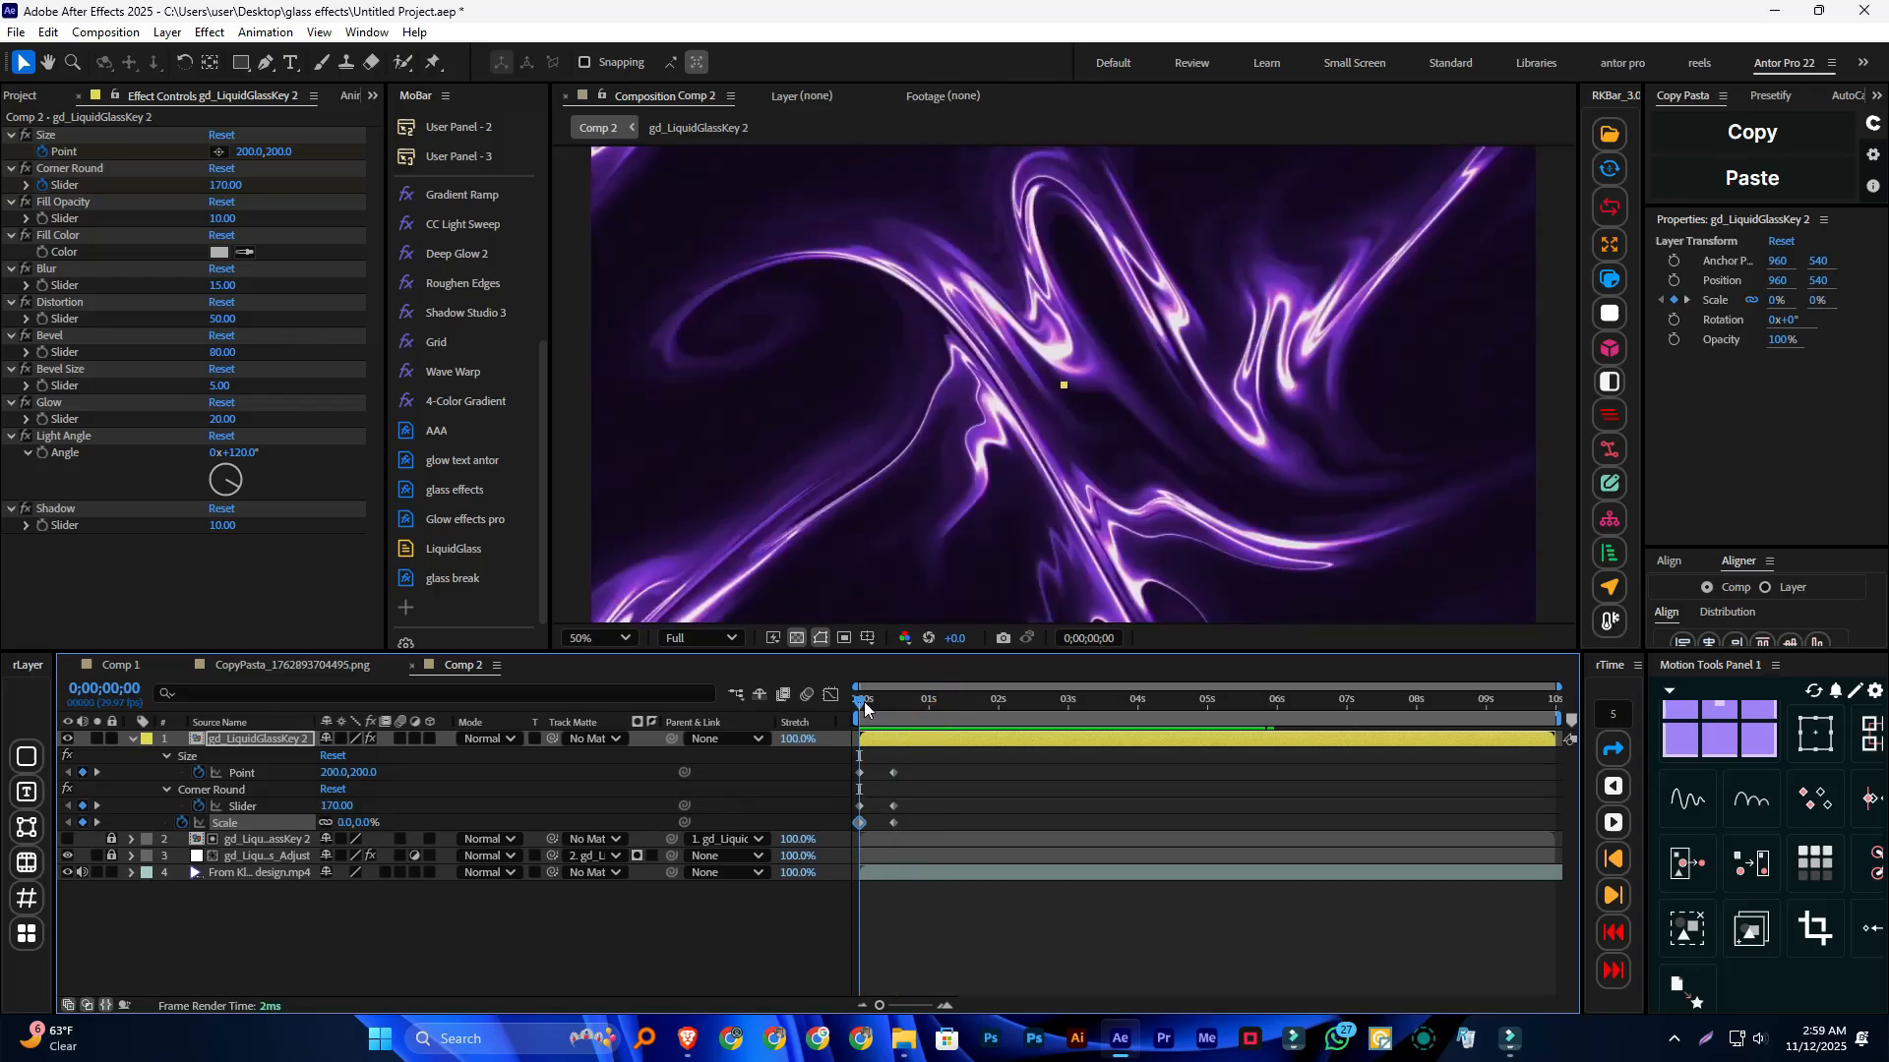
Step: Delete all Size, Corner Round and Scale keyframes of the glass layer and set its Corner Round to 250
{"action": "left_click_drag", "start_coordinate": [862, 709], "coordinate": [833, 838]}
{"action": "key", "text": "Delete"}
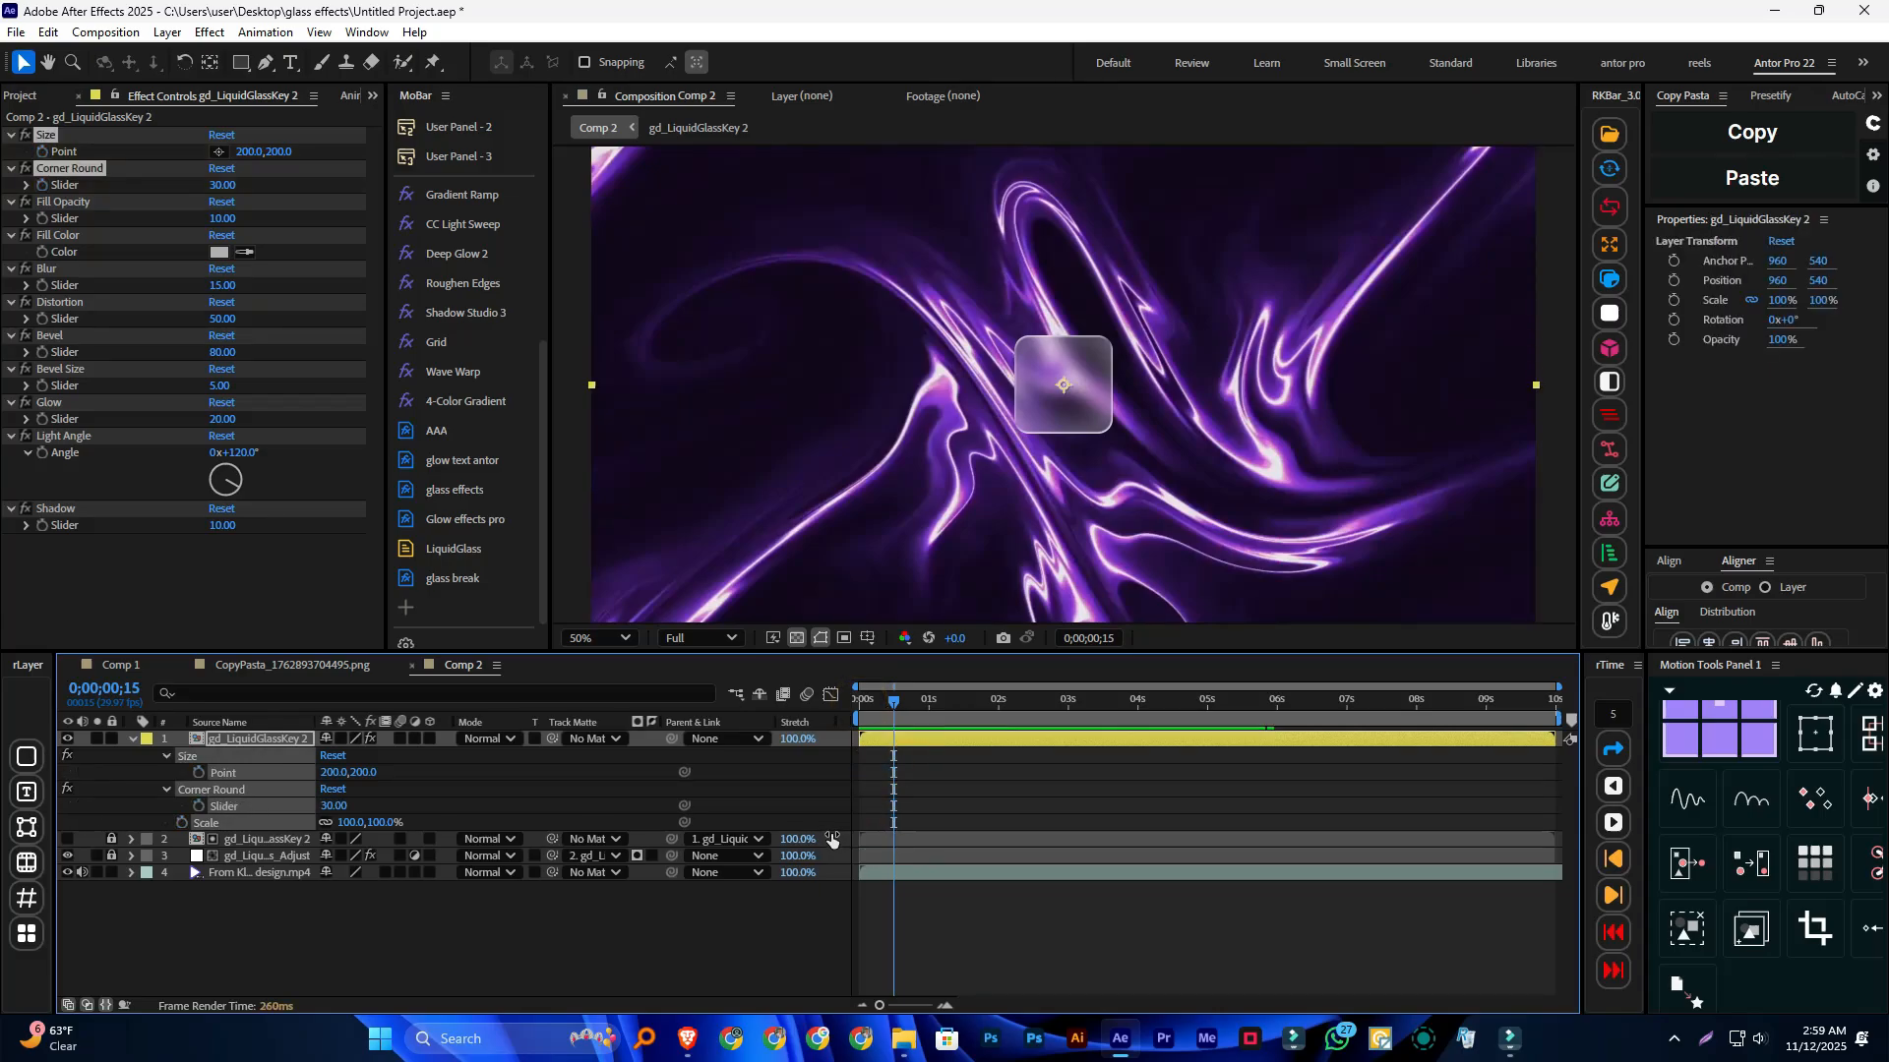
{"action": "left_click_drag", "start_coordinate": [336, 807], "coordinate": [552, 804]}
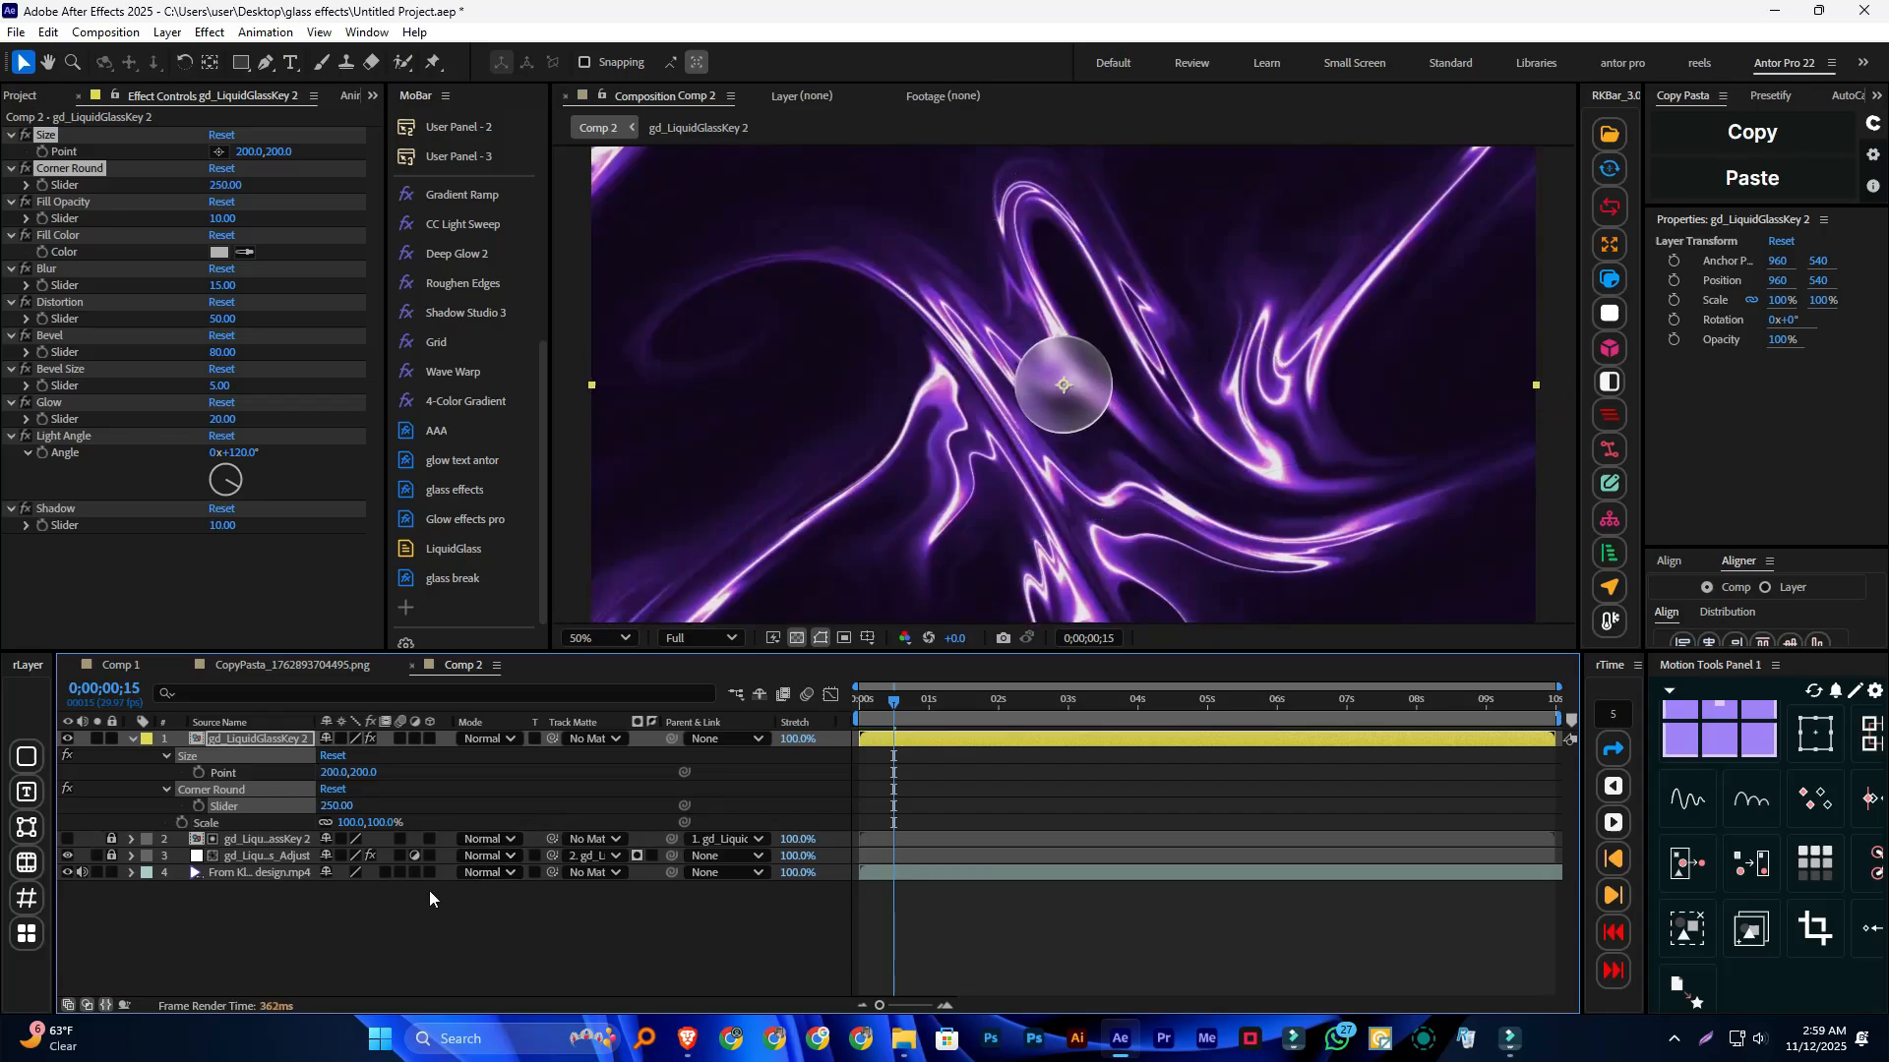
Step: Enable keyframing for the glass layer's Scale, Corner Round slider and Size point at 0;00;00;00
{"action": "key", "text": "Home"}
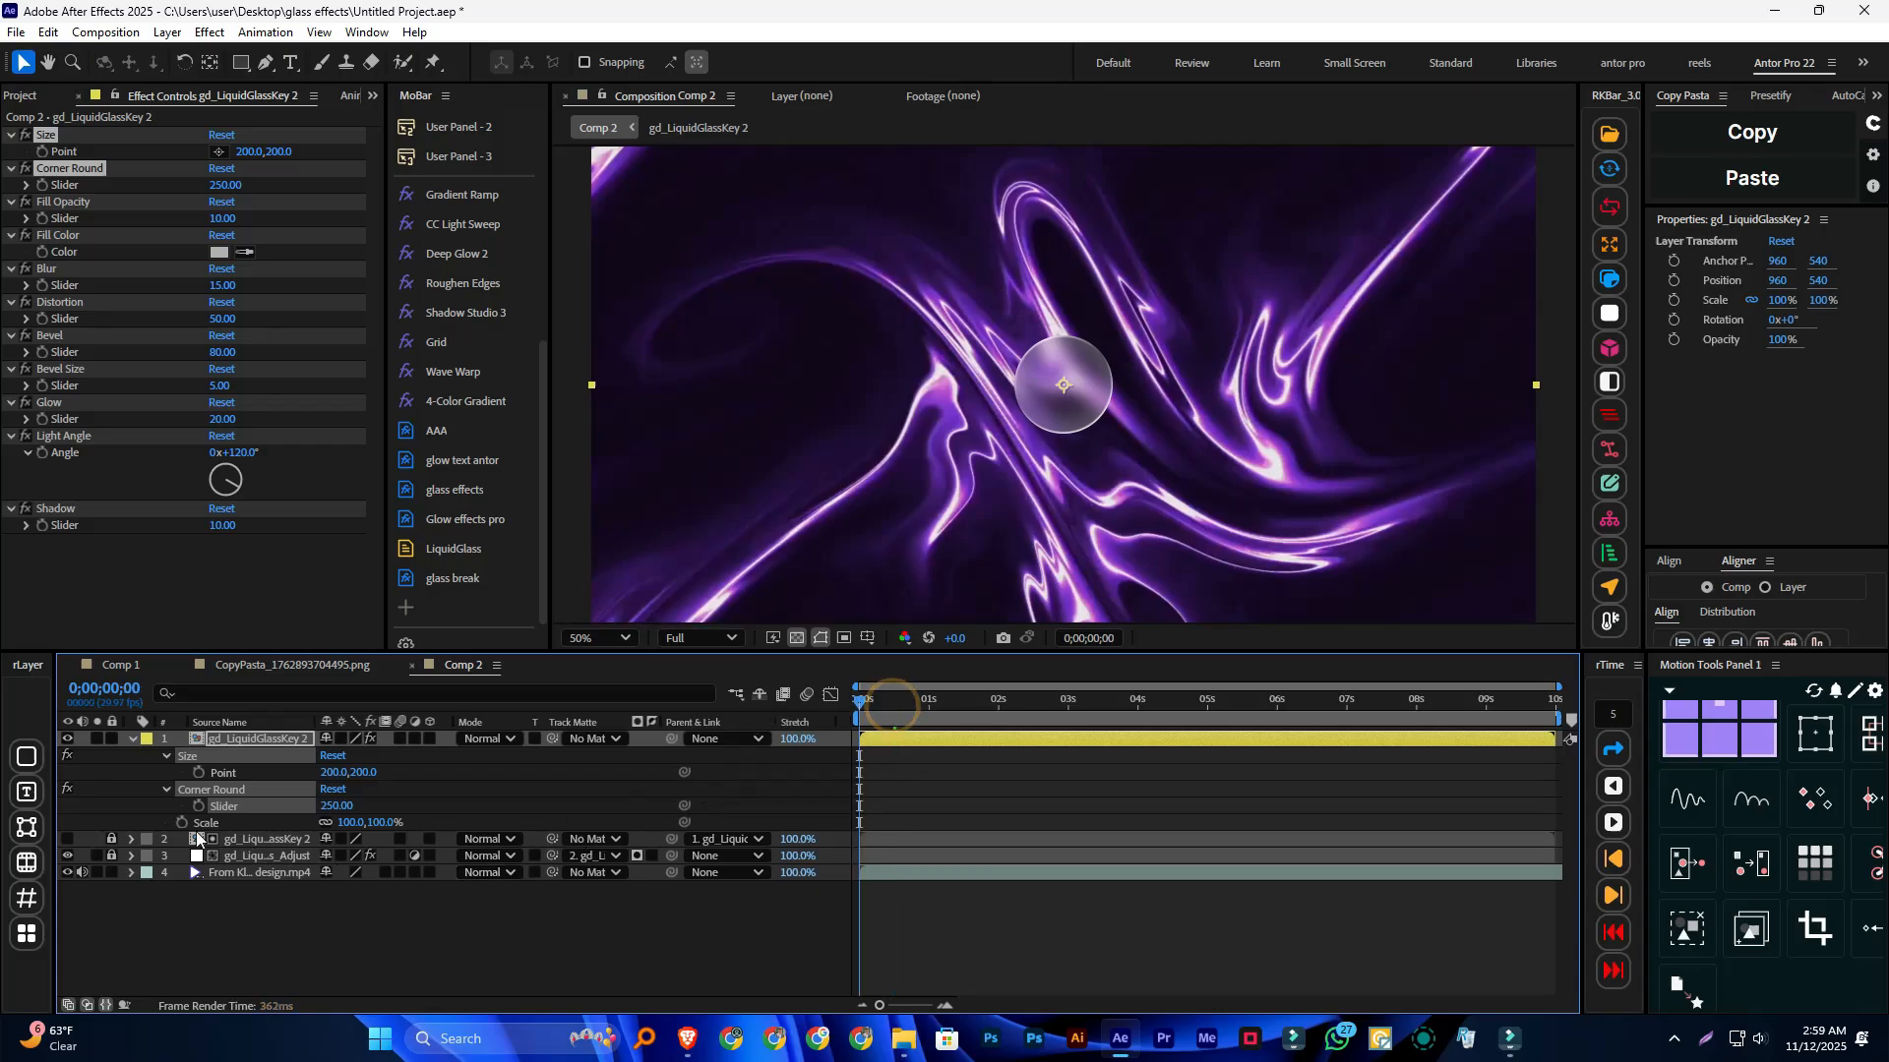
{"action": "left_click", "coordinate": [179, 822]}
{"action": "left_click", "coordinate": [199, 806]}
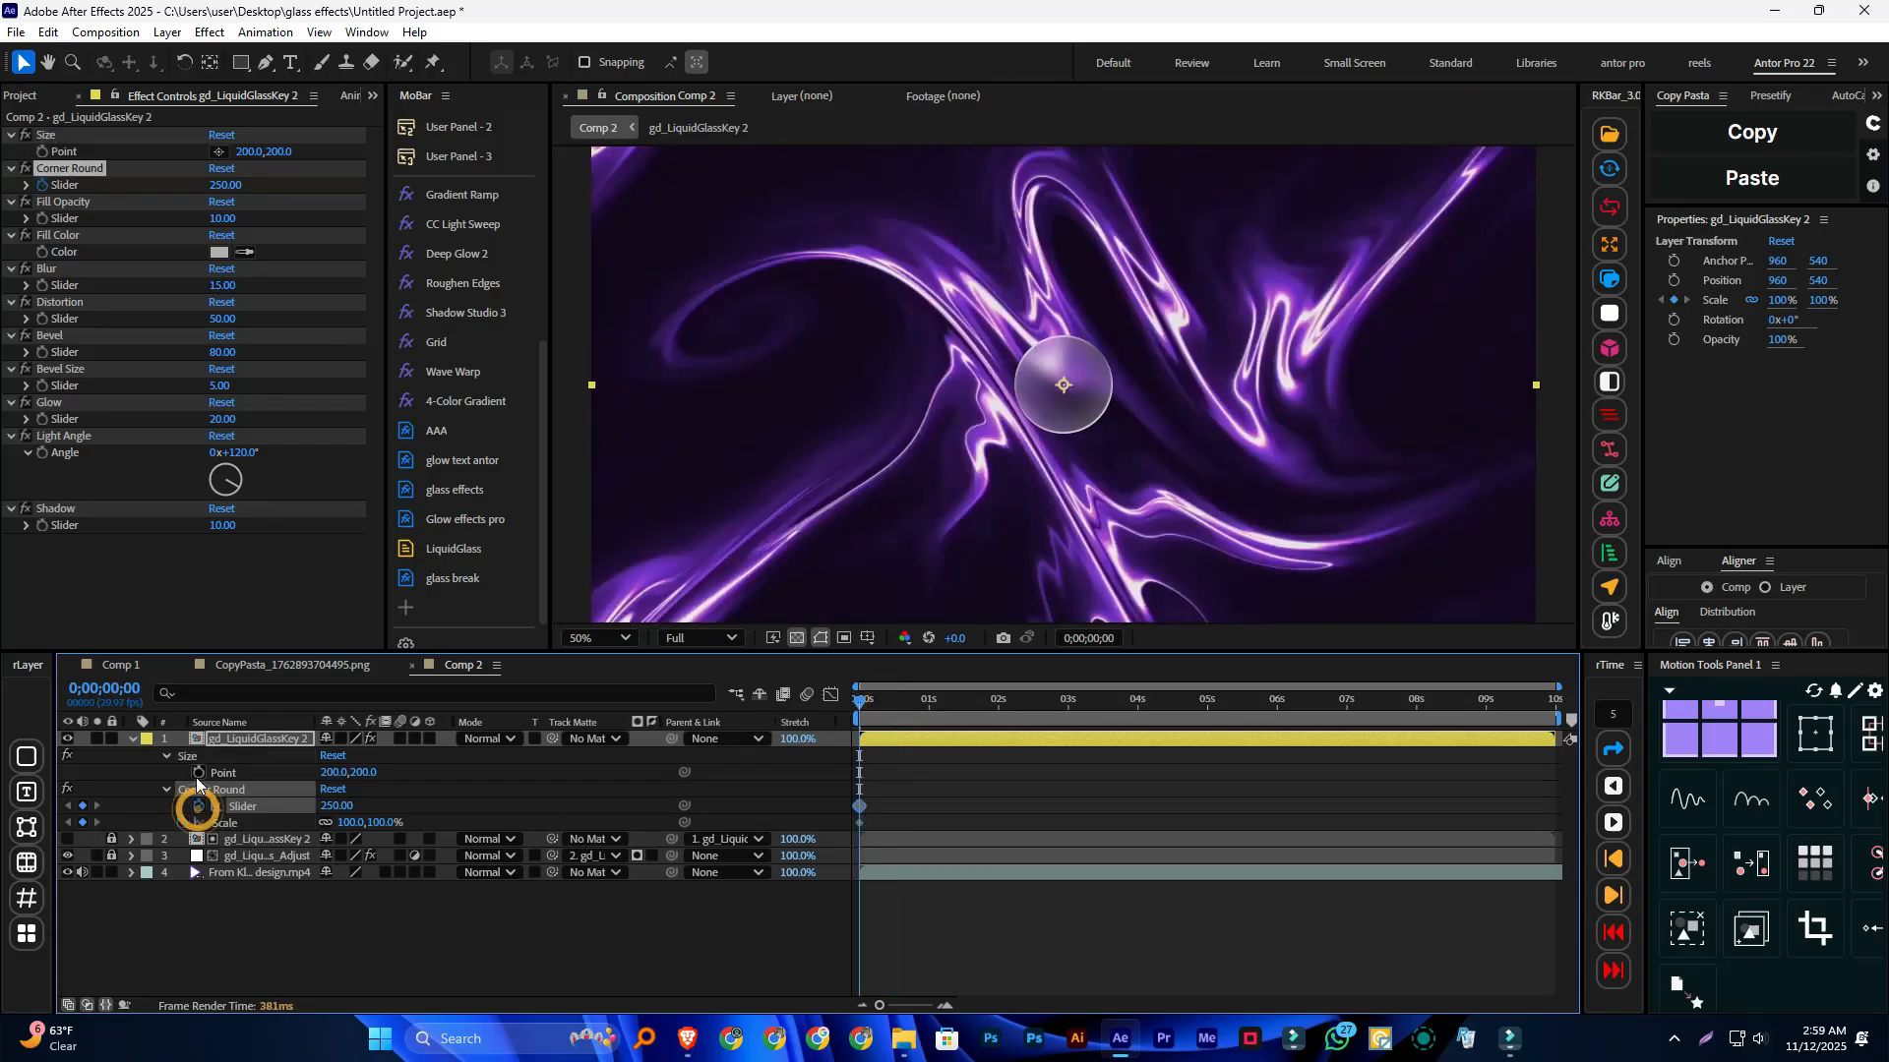
{"action": "left_click", "coordinate": [199, 772]}
{"action": "left_click_drag", "start_coordinate": [889, 769], "coordinate": [847, 838]}
Step: Add Size, Corner Round and Scale keyframes to the glass layer at 0;00;00;18
{"action": "left_click_drag", "start_coordinate": [859, 704], "coordinate": [899, 717]}
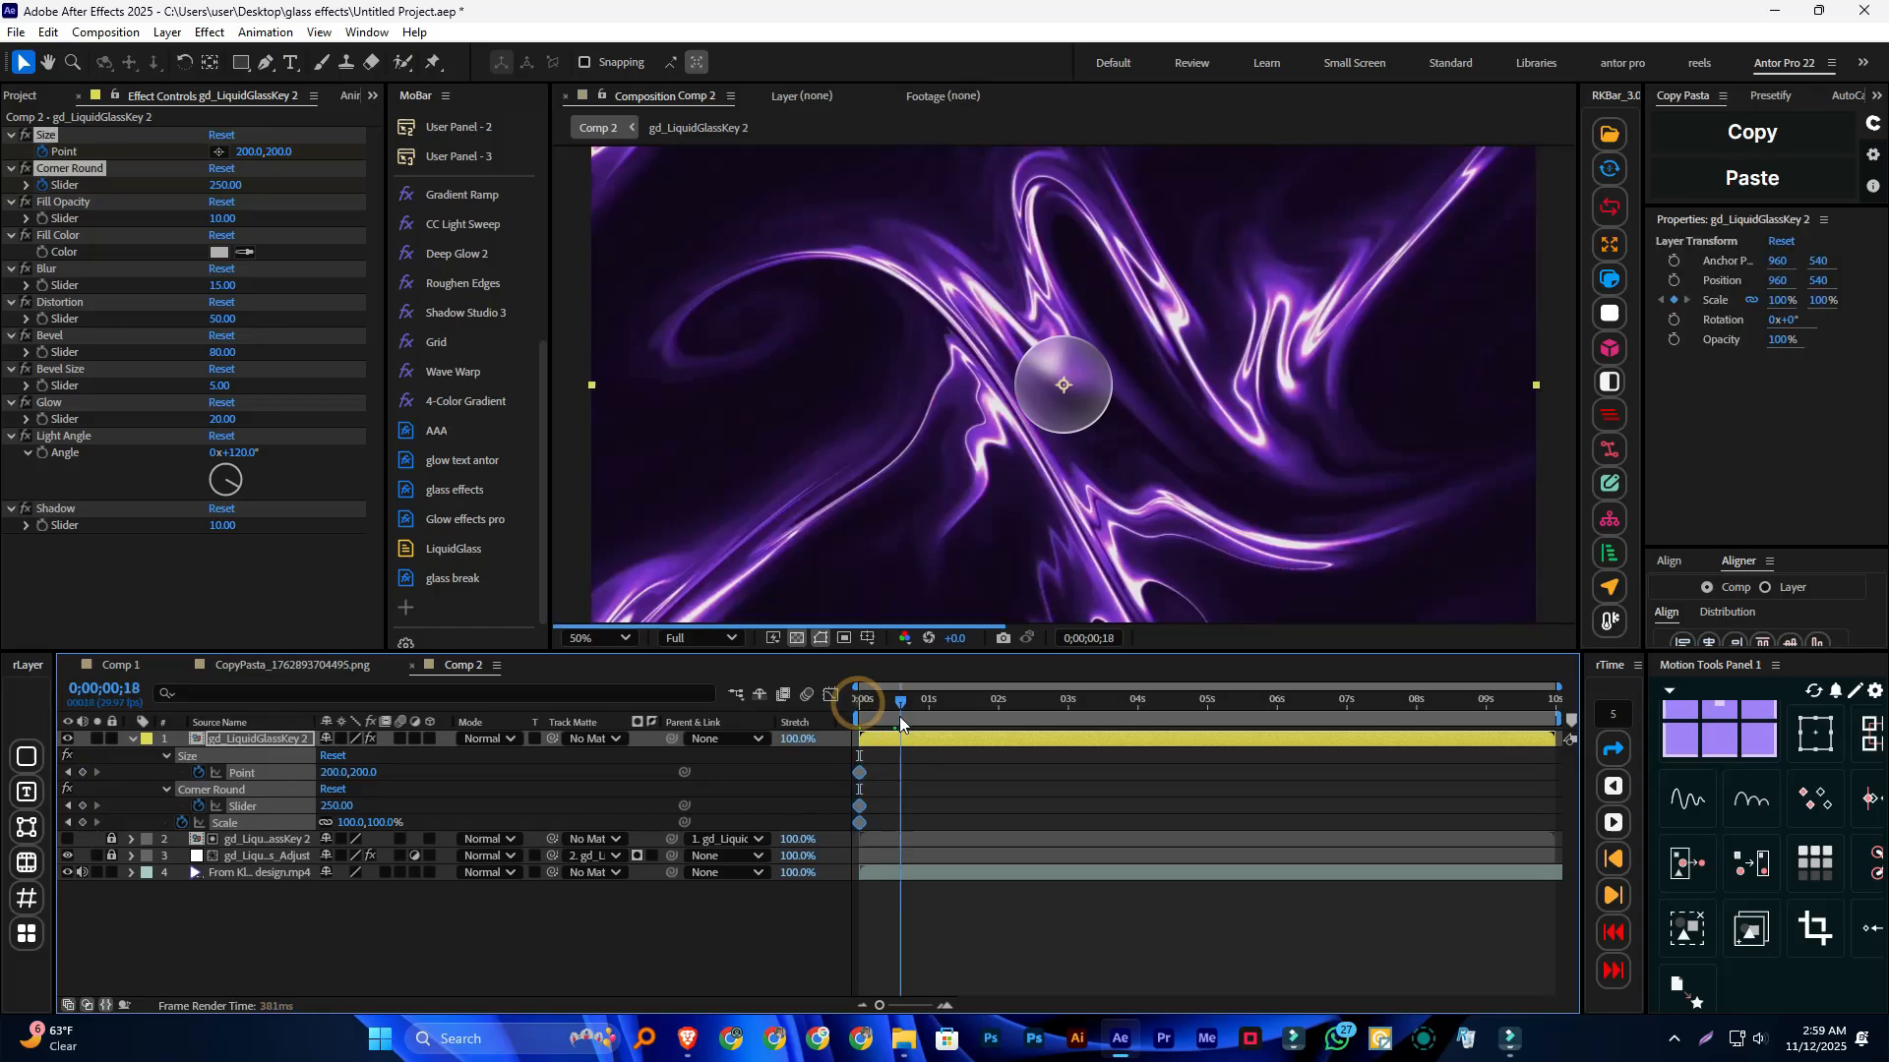
{"action": "left_click", "coordinate": [84, 772]}
{"action": "left_click", "coordinate": [82, 806]}
{"action": "left_click", "coordinate": [83, 823]}
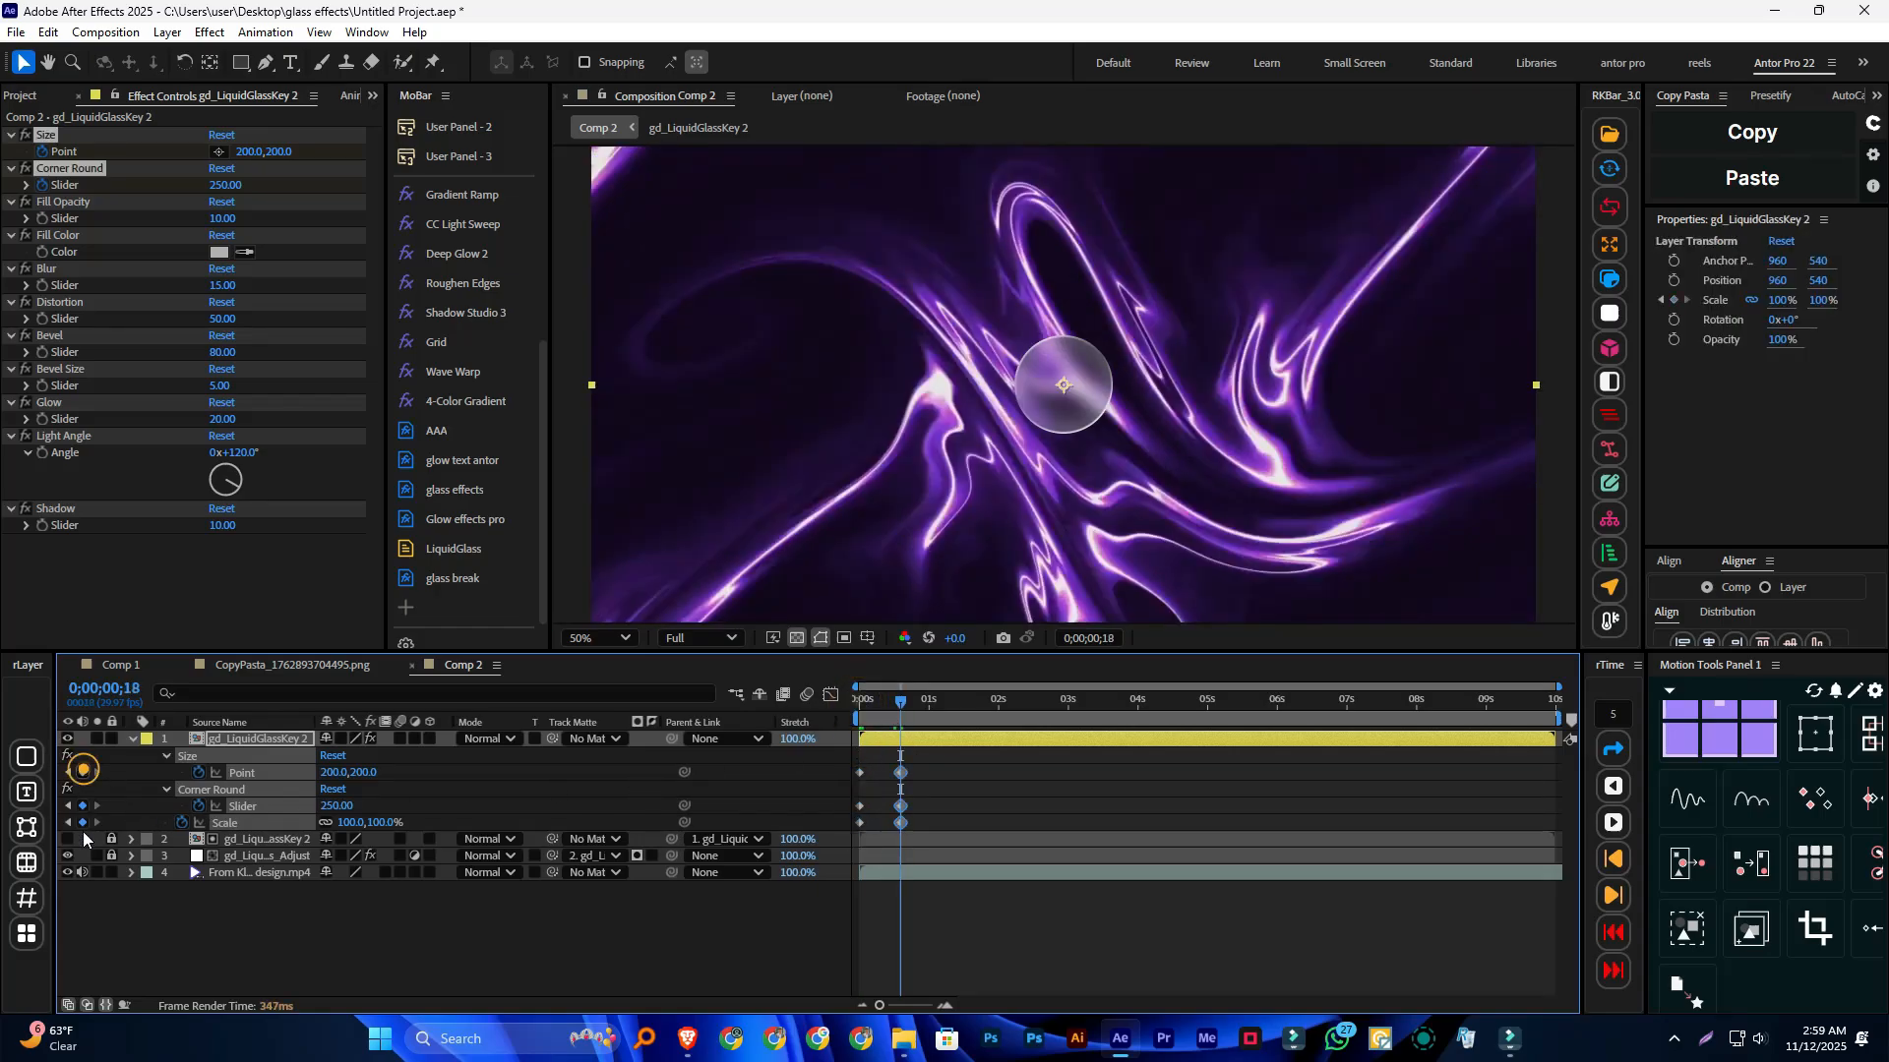
Step: Set the glass layer's Scale to 0% at 0;00;00;00 and preview the scale-up
{"action": "left_click", "coordinate": [867, 705]}
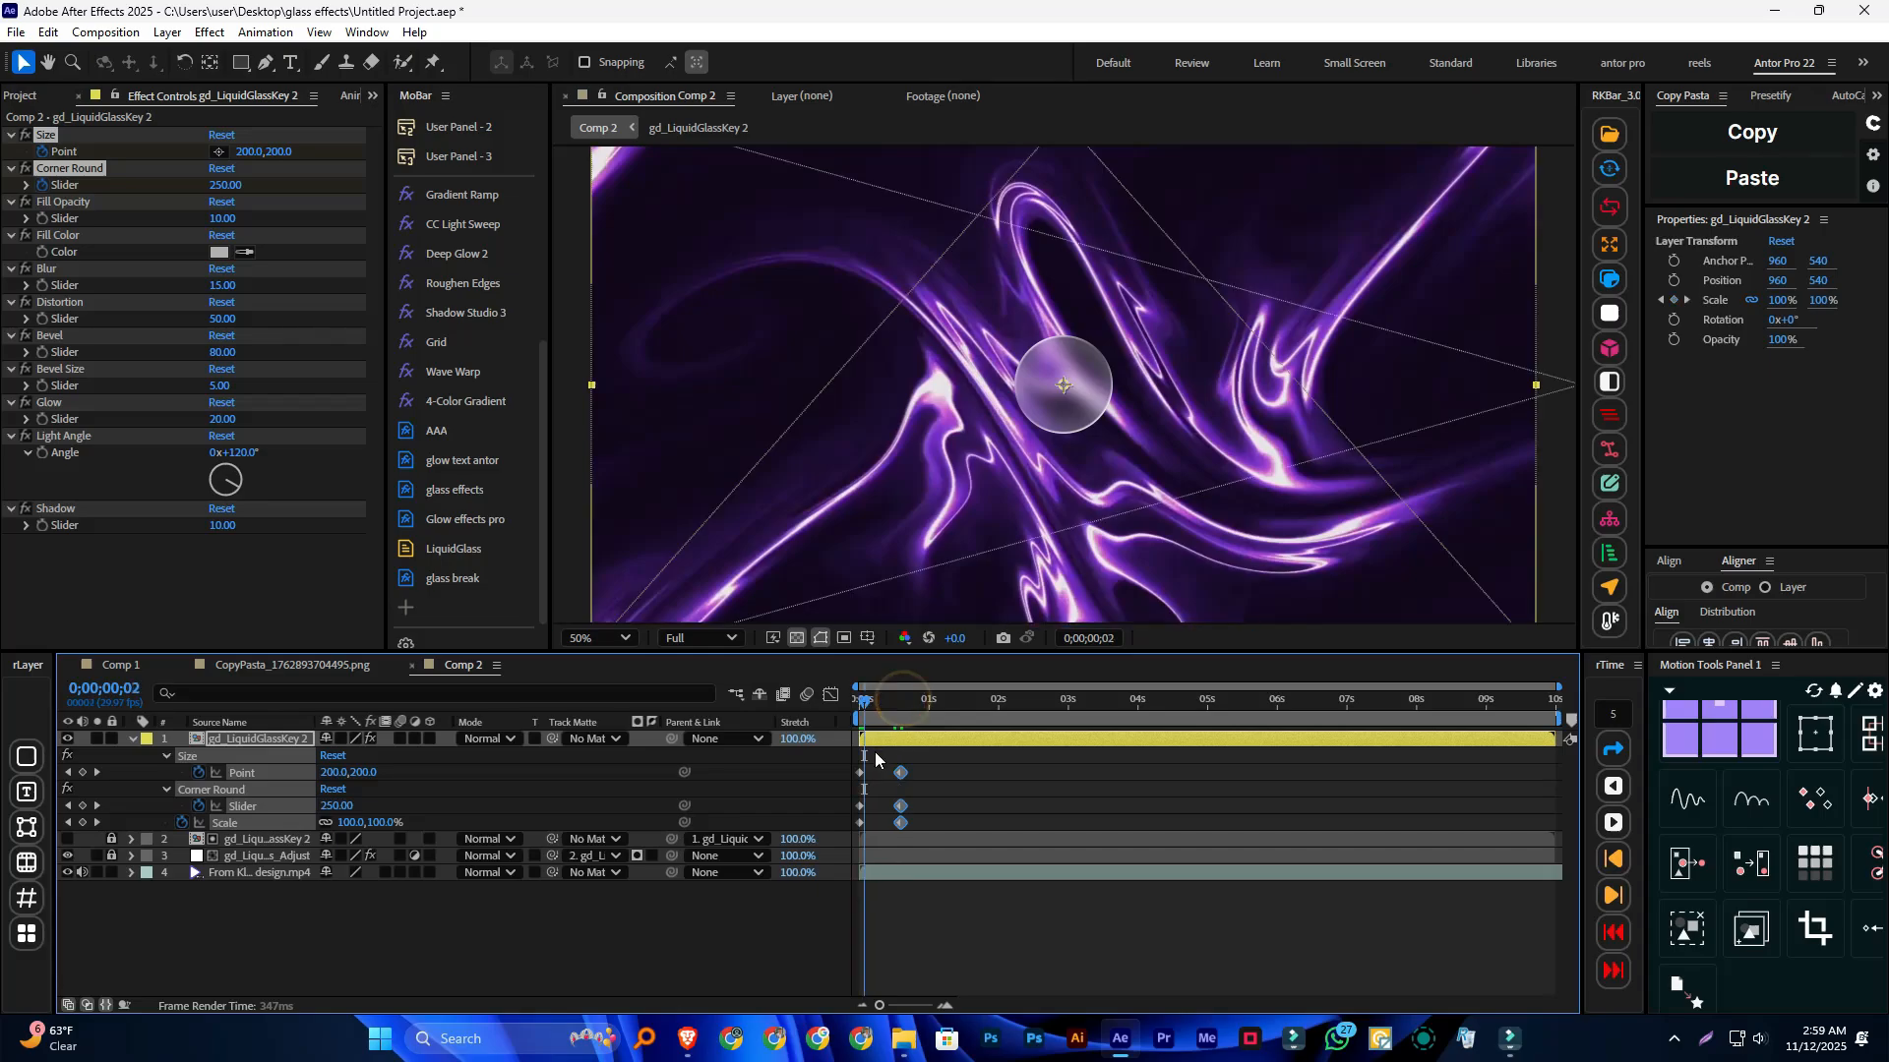
{"action": "left_click_drag", "start_coordinate": [876, 751], "coordinate": [838, 836]}
{"action": "left_click_drag", "start_coordinate": [870, 700], "coordinate": [846, 704]}
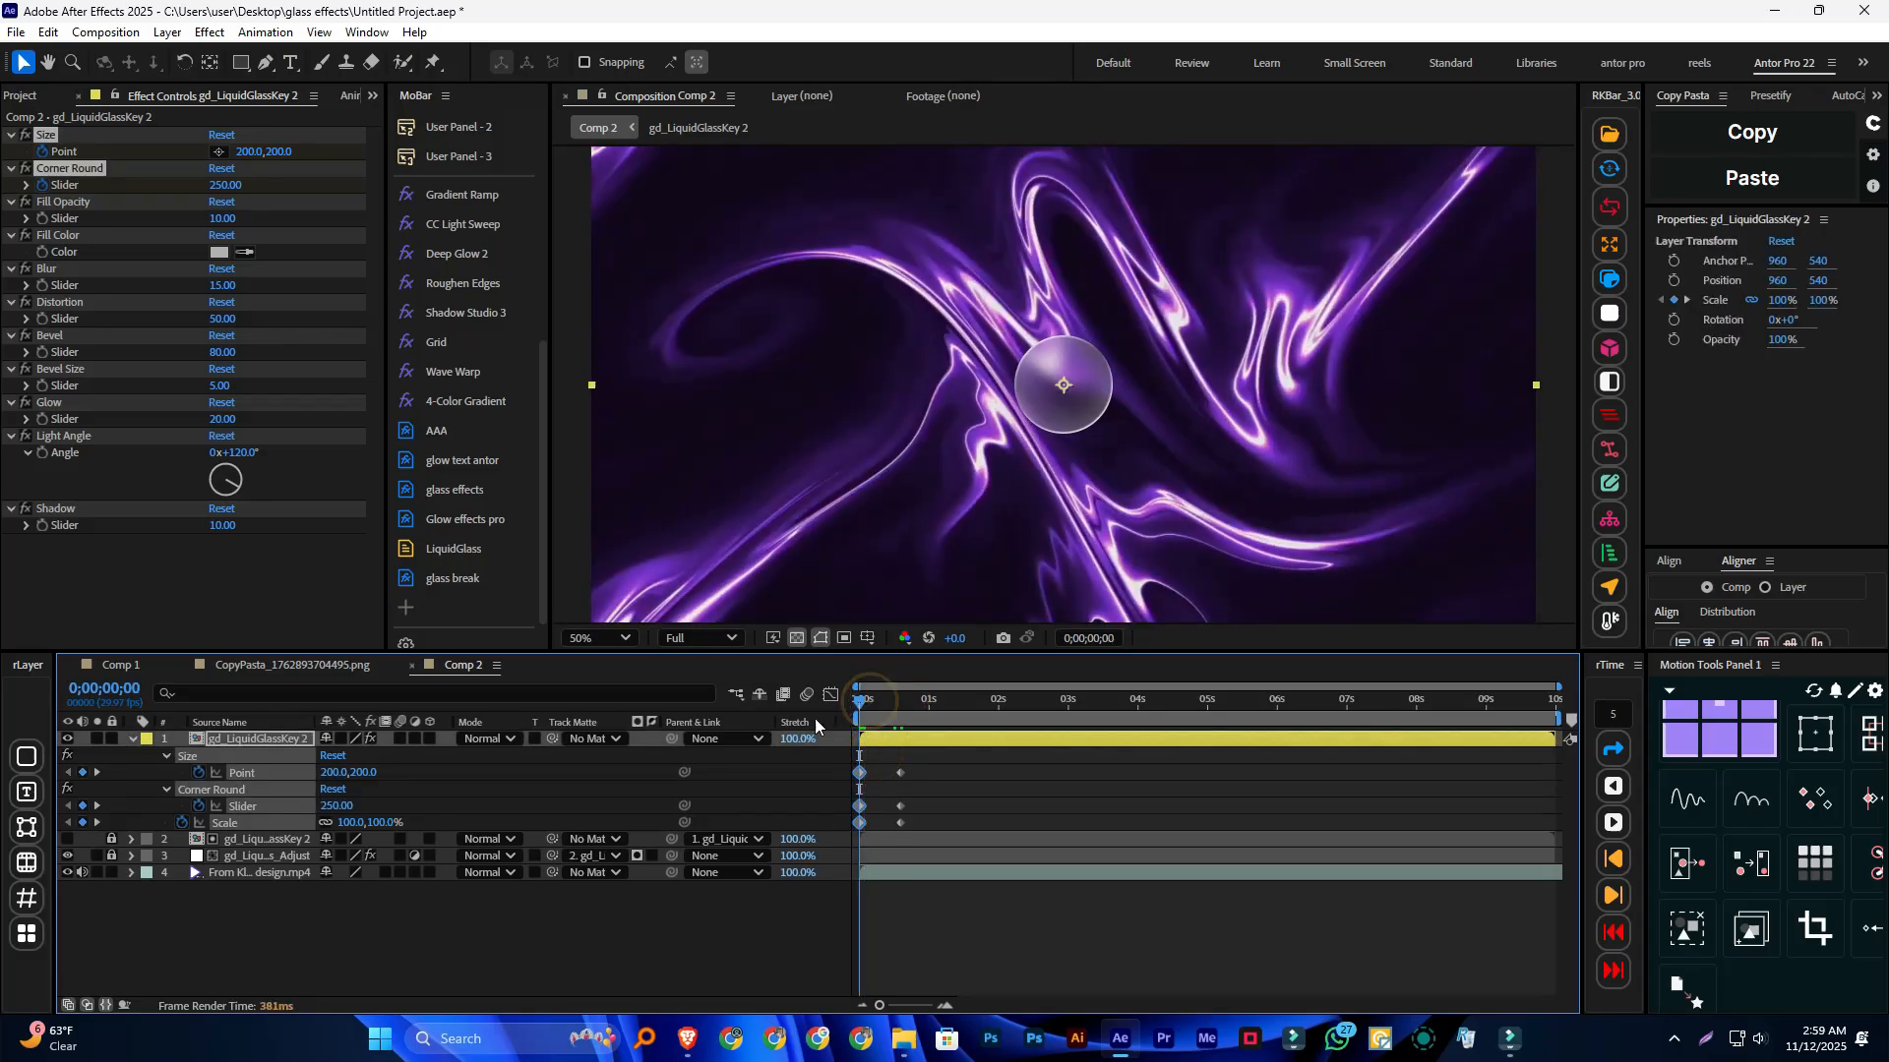
{"action": "left_click", "coordinate": [346, 822]}
{"action": "type", "text": "0"}
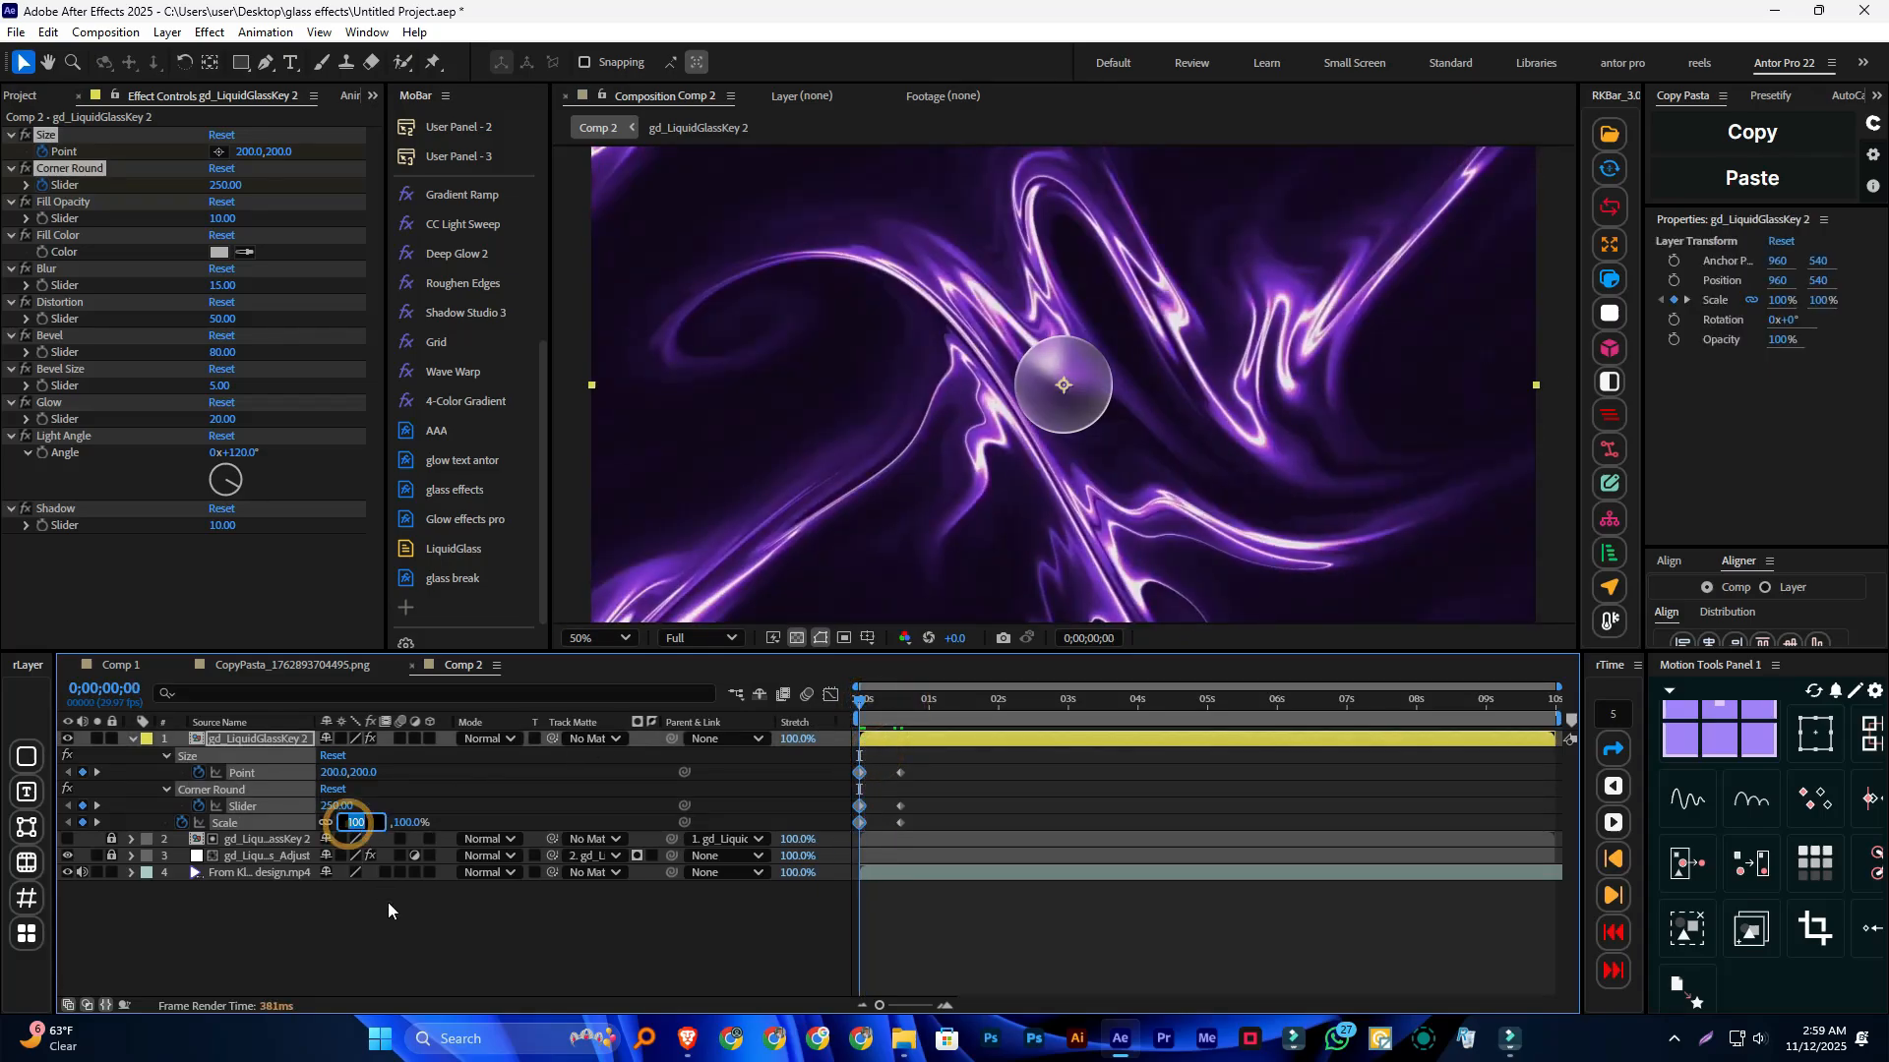
{"action": "left_click", "coordinate": [478, 913]}
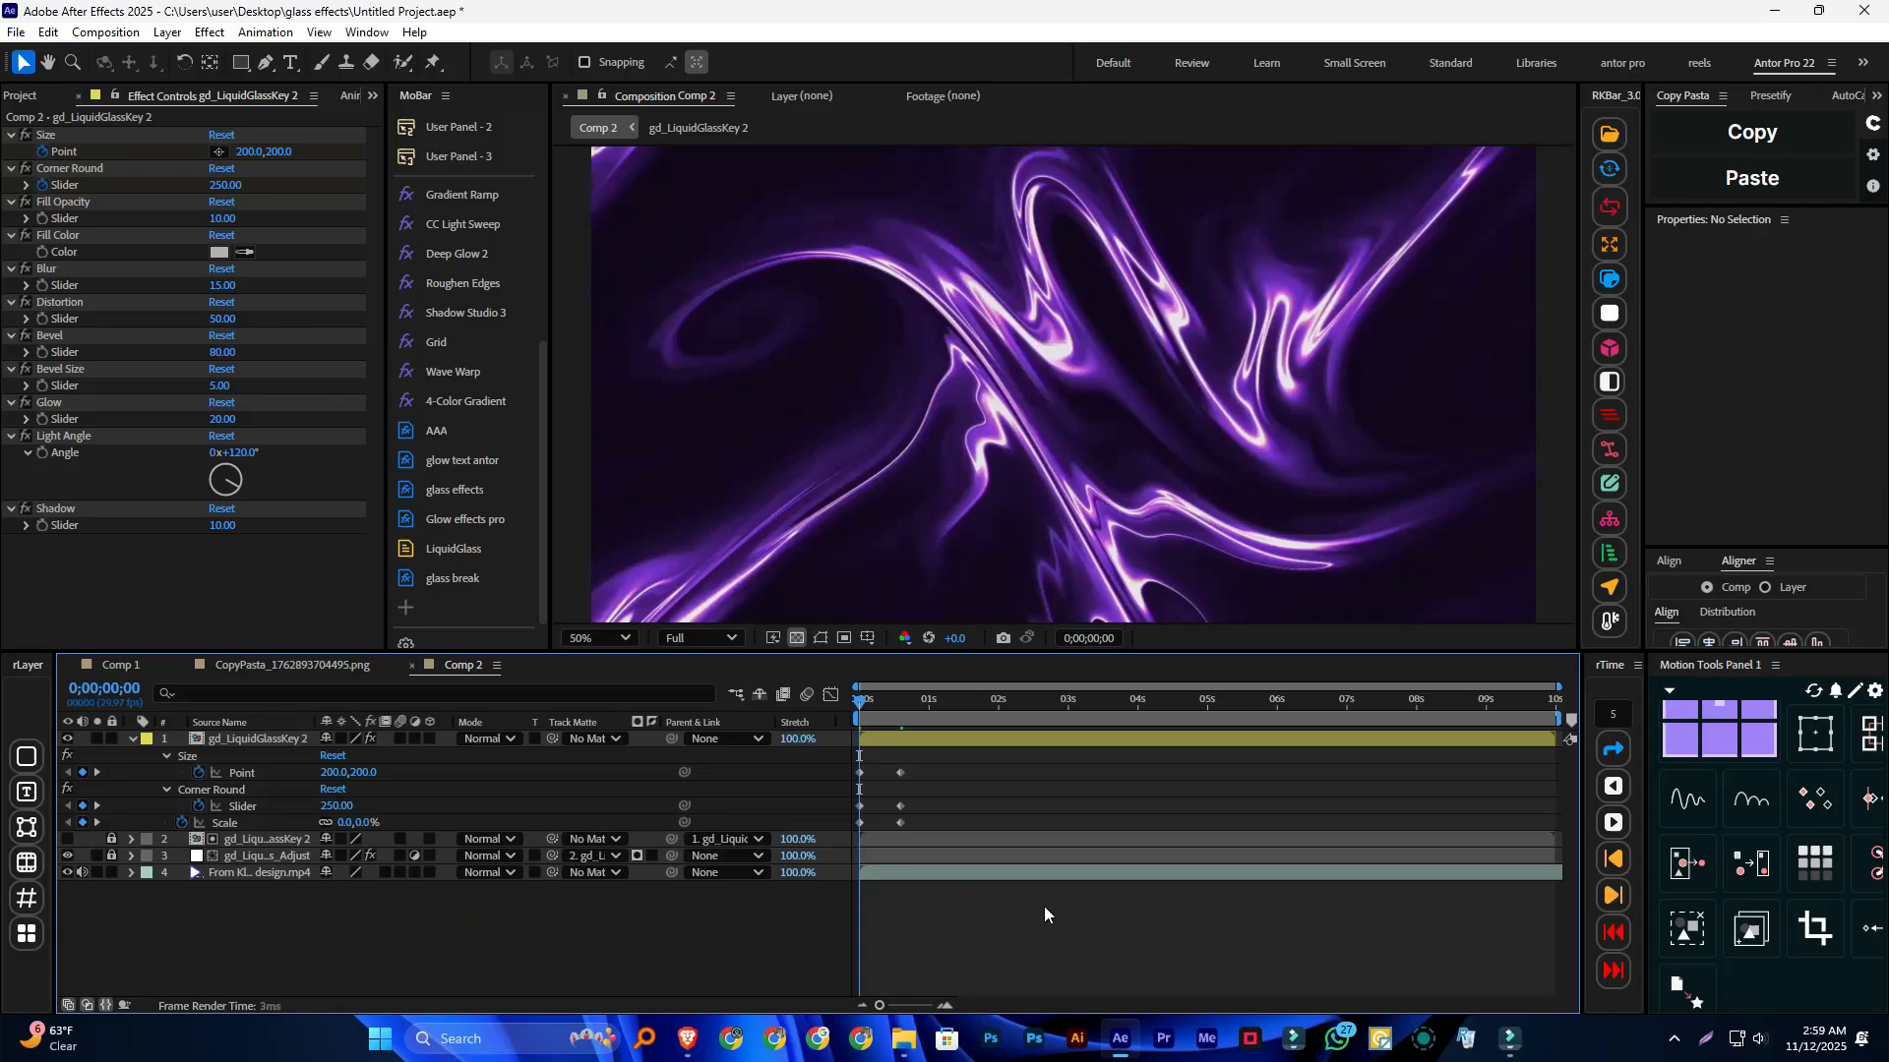
{"action": "key", "text": "space"}
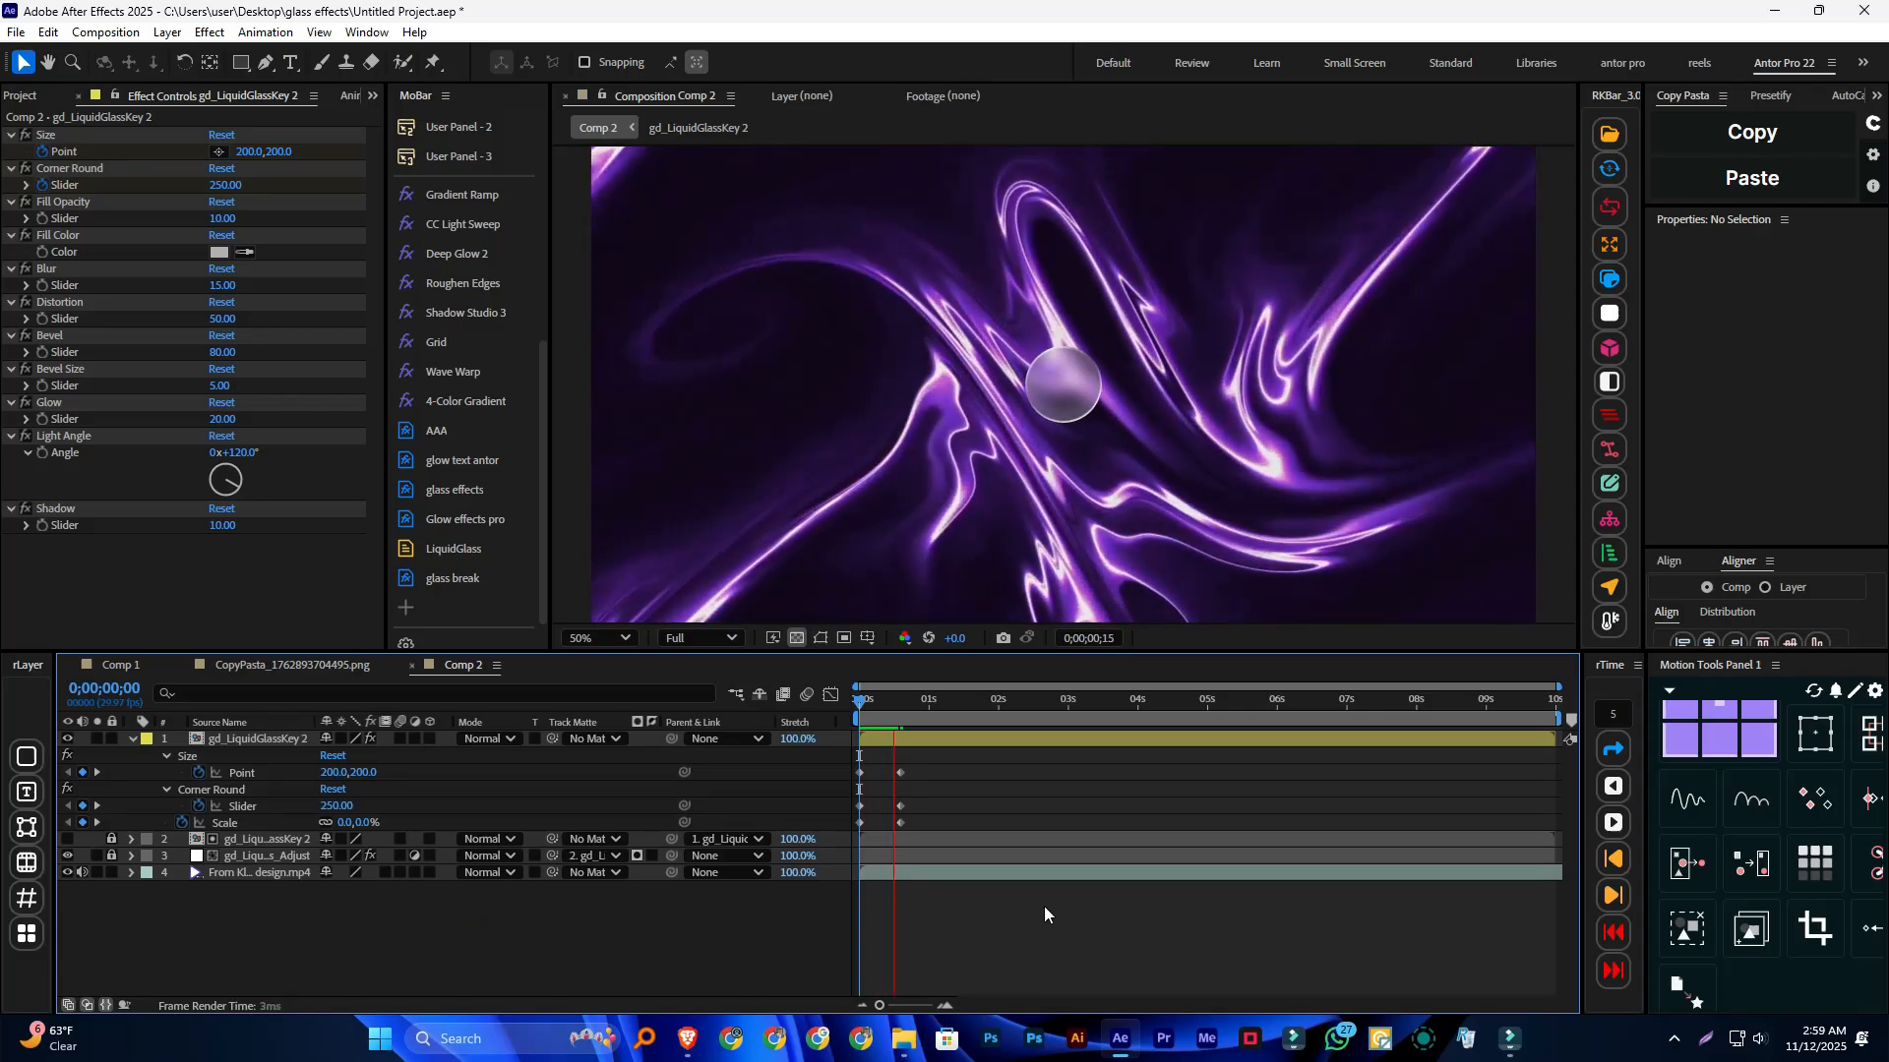
Step: Add Size, Corner Round and Scale keyframes to the glass layer at 0;00;01;00
{"action": "left_click", "coordinate": [931, 701]}
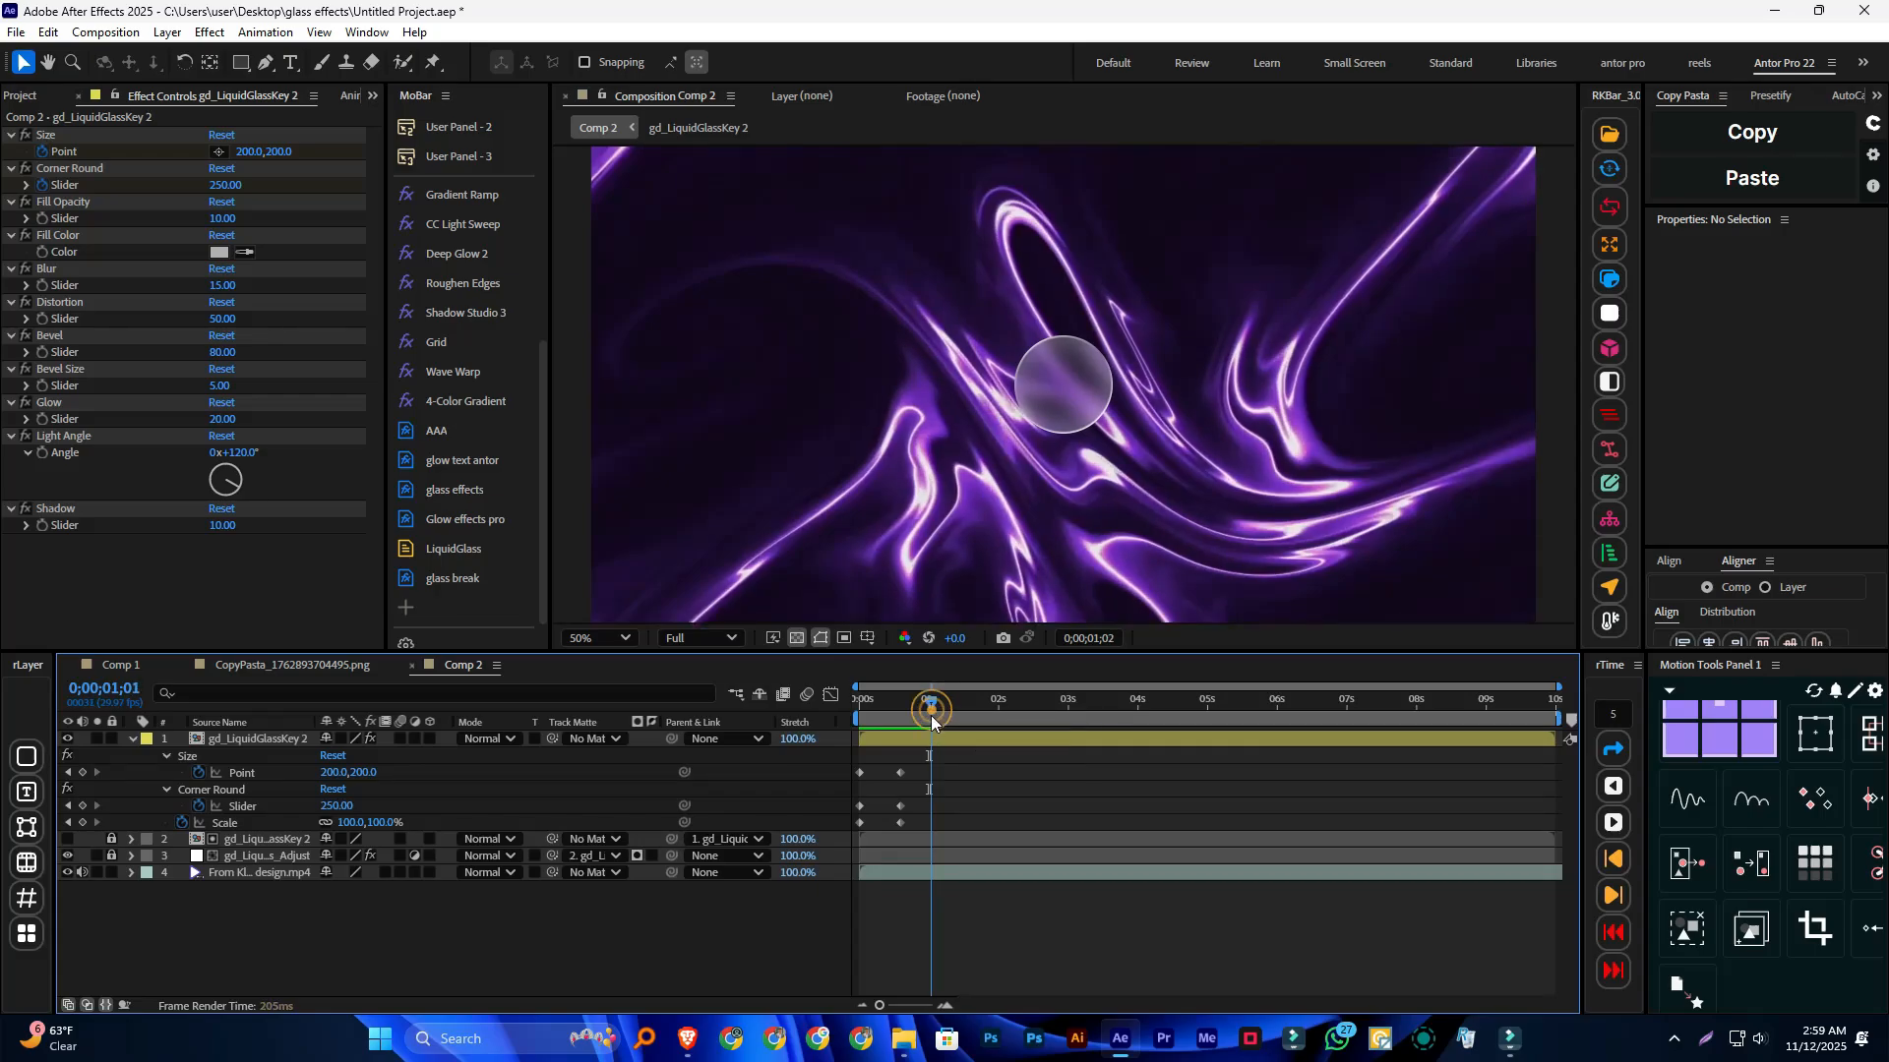
{"action": "left_click", "coordinate": [83, 772]}
{"action": "left_click", "coordinate": [83, 806]}
{"action": "left_click", "coordinate": [83, 823]}
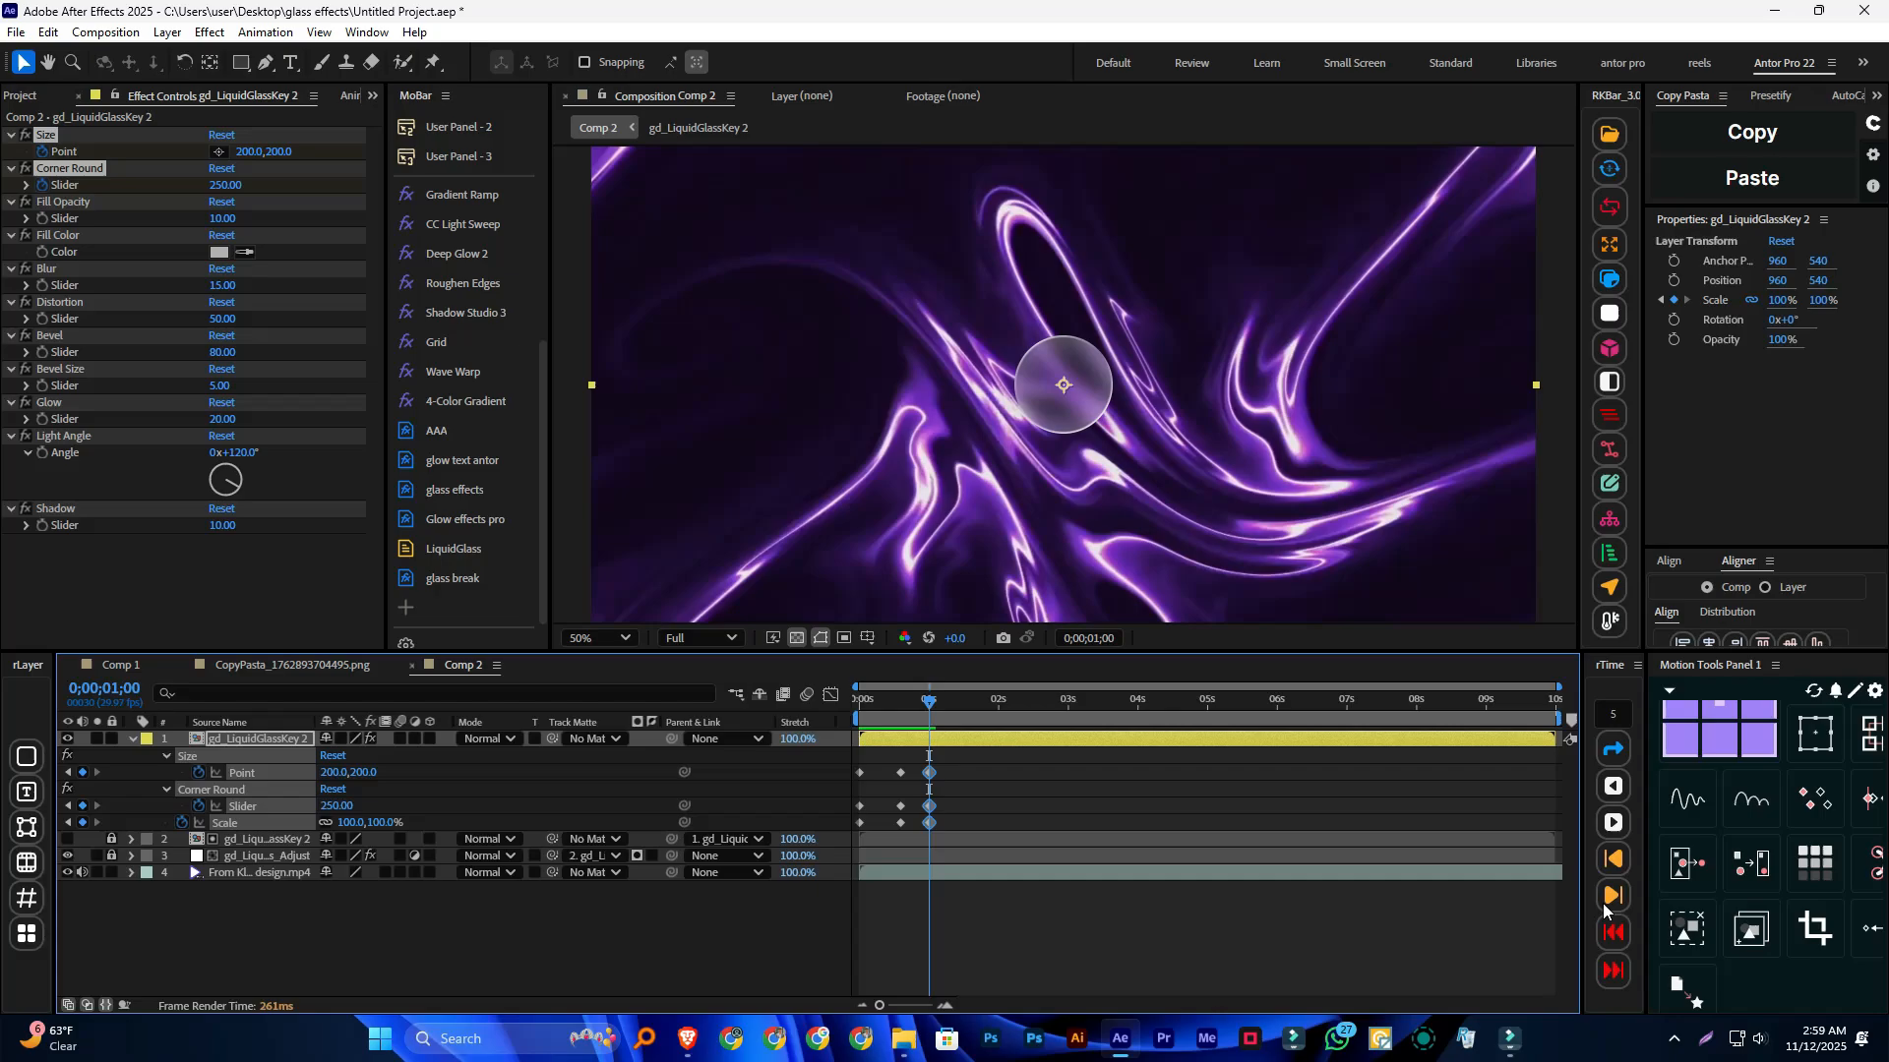
Step: Keyframe Size, Corner Round and Scale at 0;00;01;15, and widen the glass shape there to a Size of 953 by 200
{"action": "left_click", "coordinate": [1603, 890]}
{"action": "left_click", "coordinate": [83, 772]}
{"action": "left_click", "coordinate": [83, 805]}
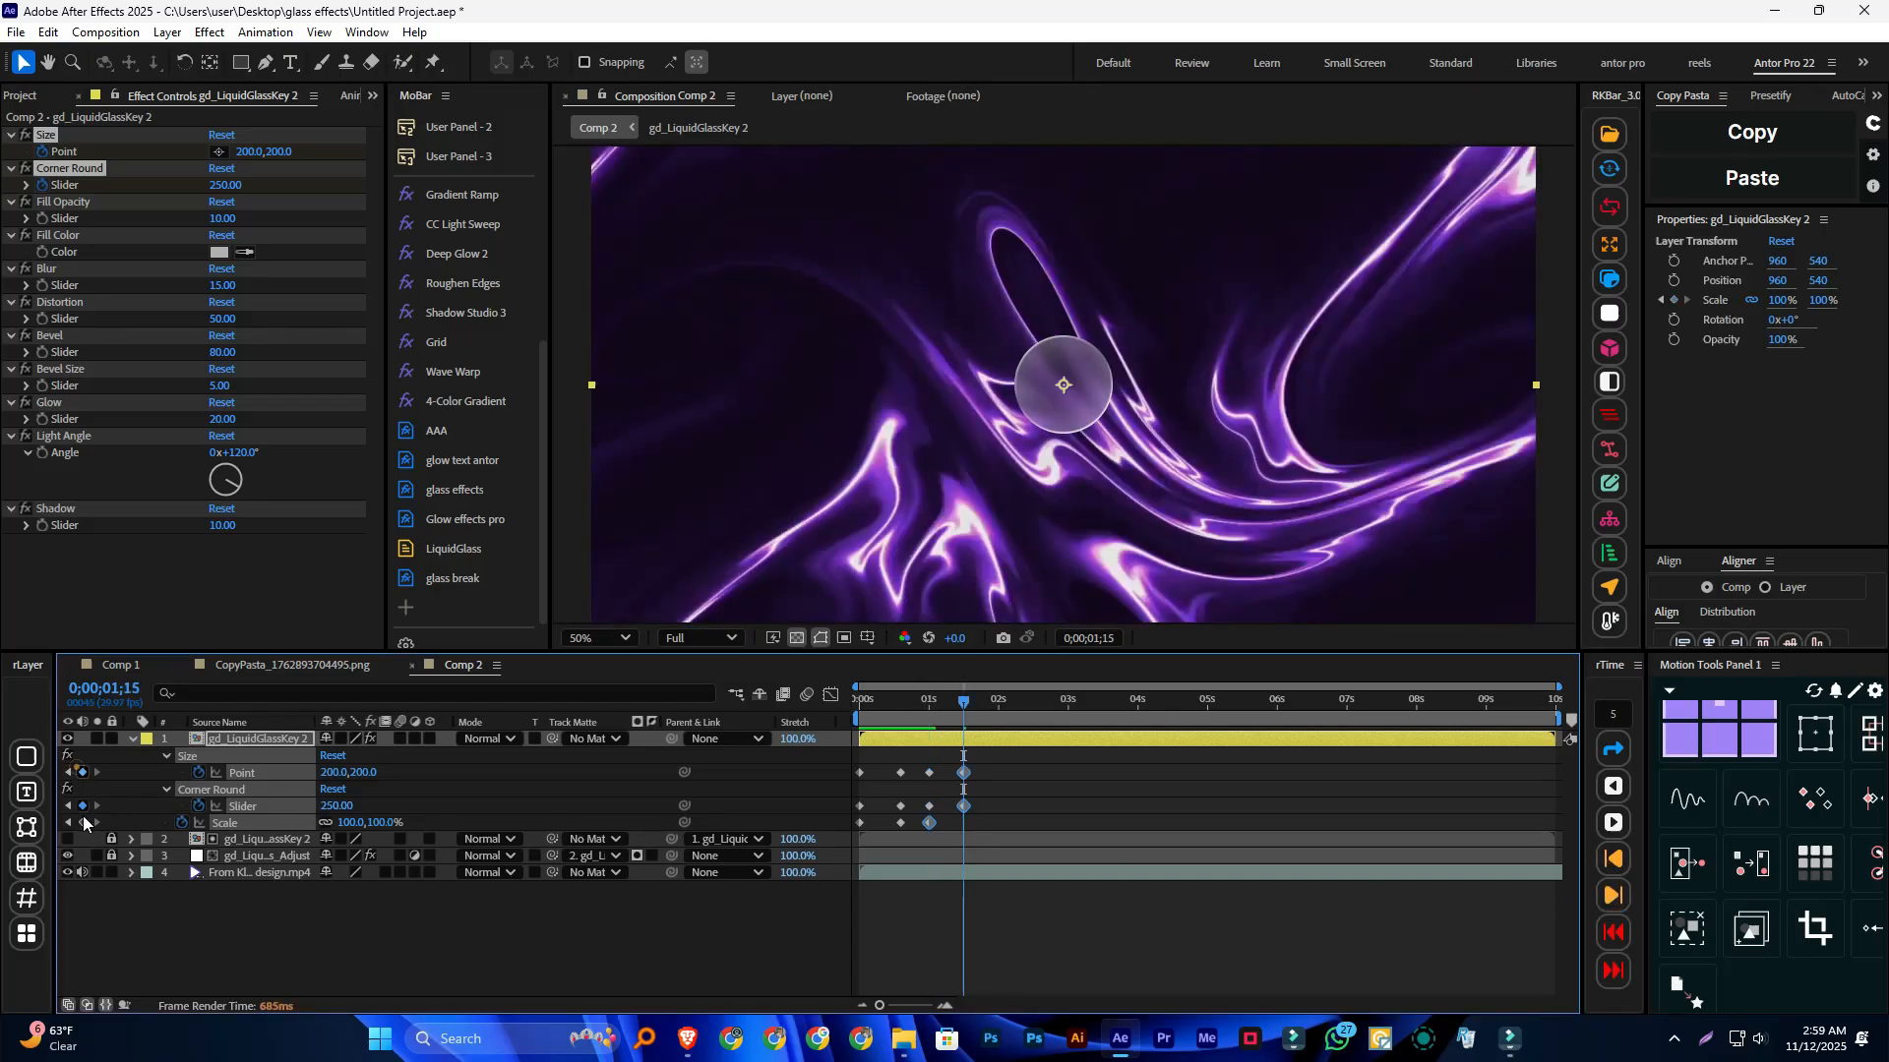
{"action": "left_click", "coordinate": [83, 822]}
{"action": "left_click_drag", "start_coordinate": [328, 773], "coordinate": [651, 774]}
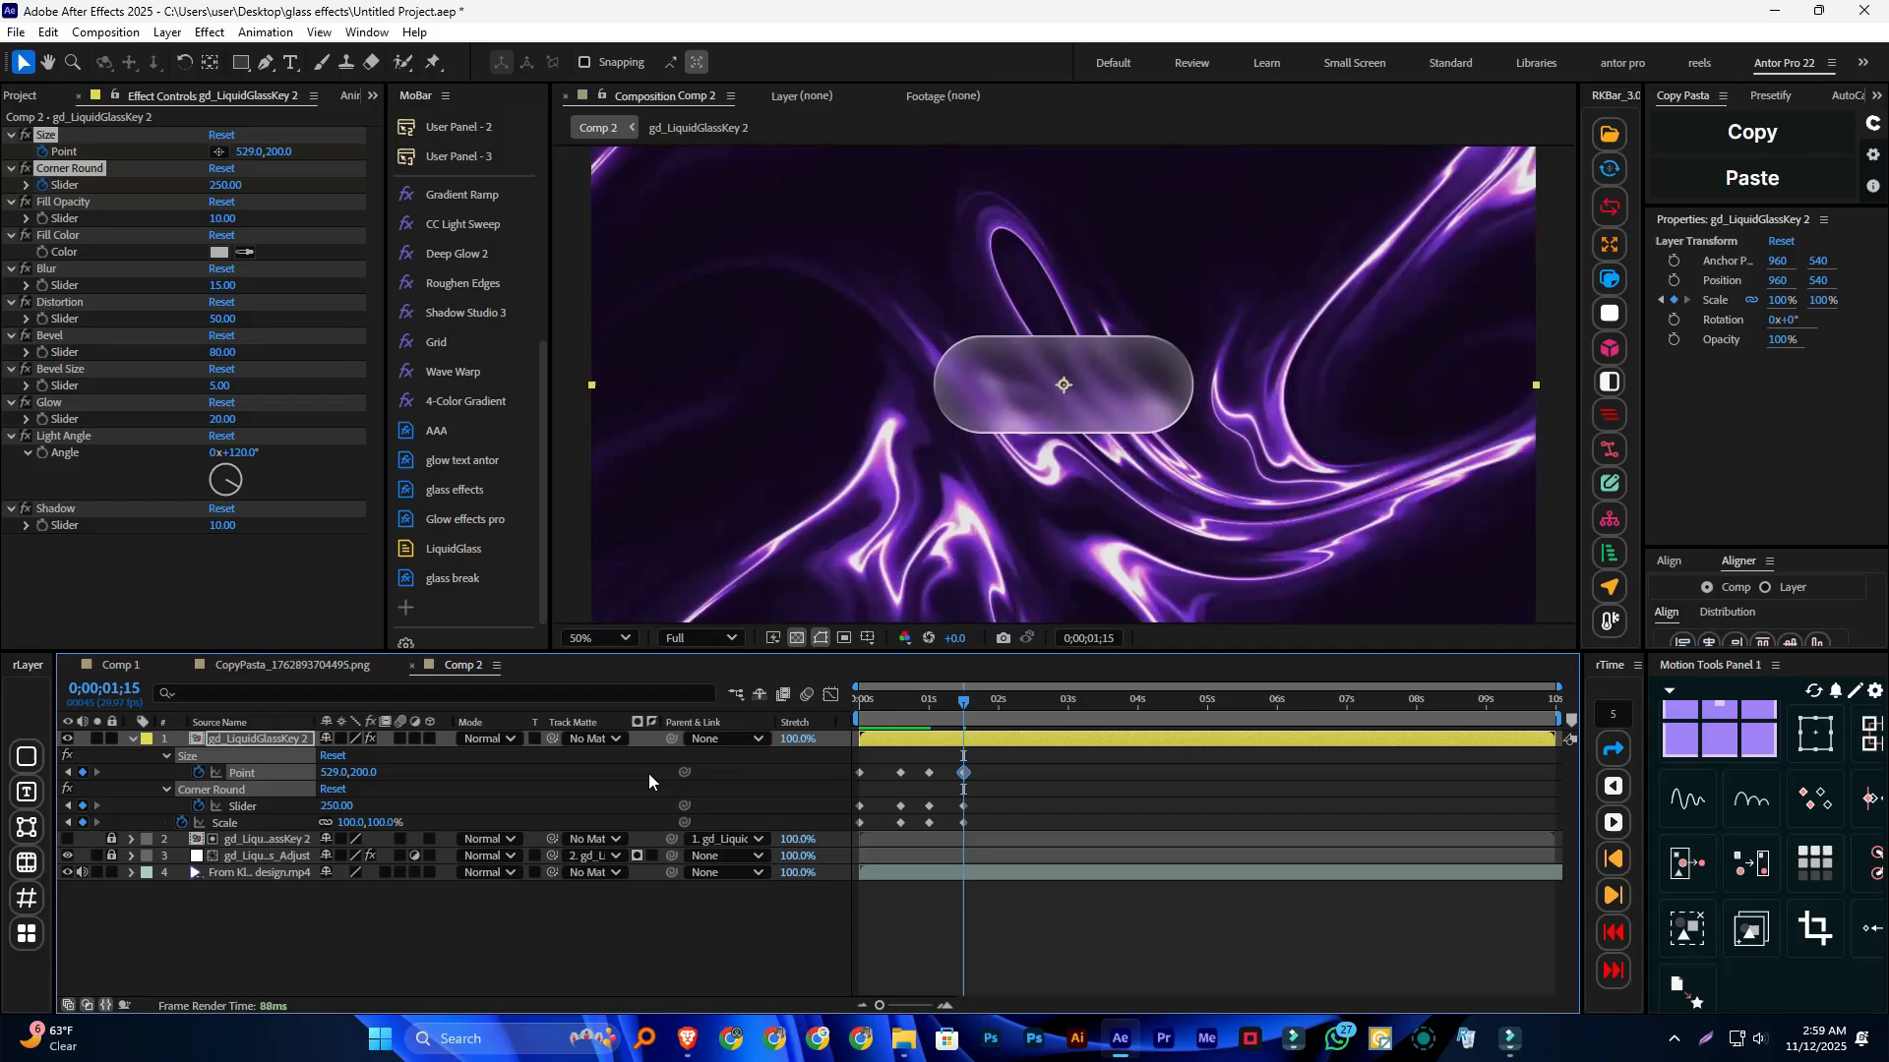
{"action": "left_click_drag", "start_coordinate": [332, 772], "coordinate": [748, 779]}
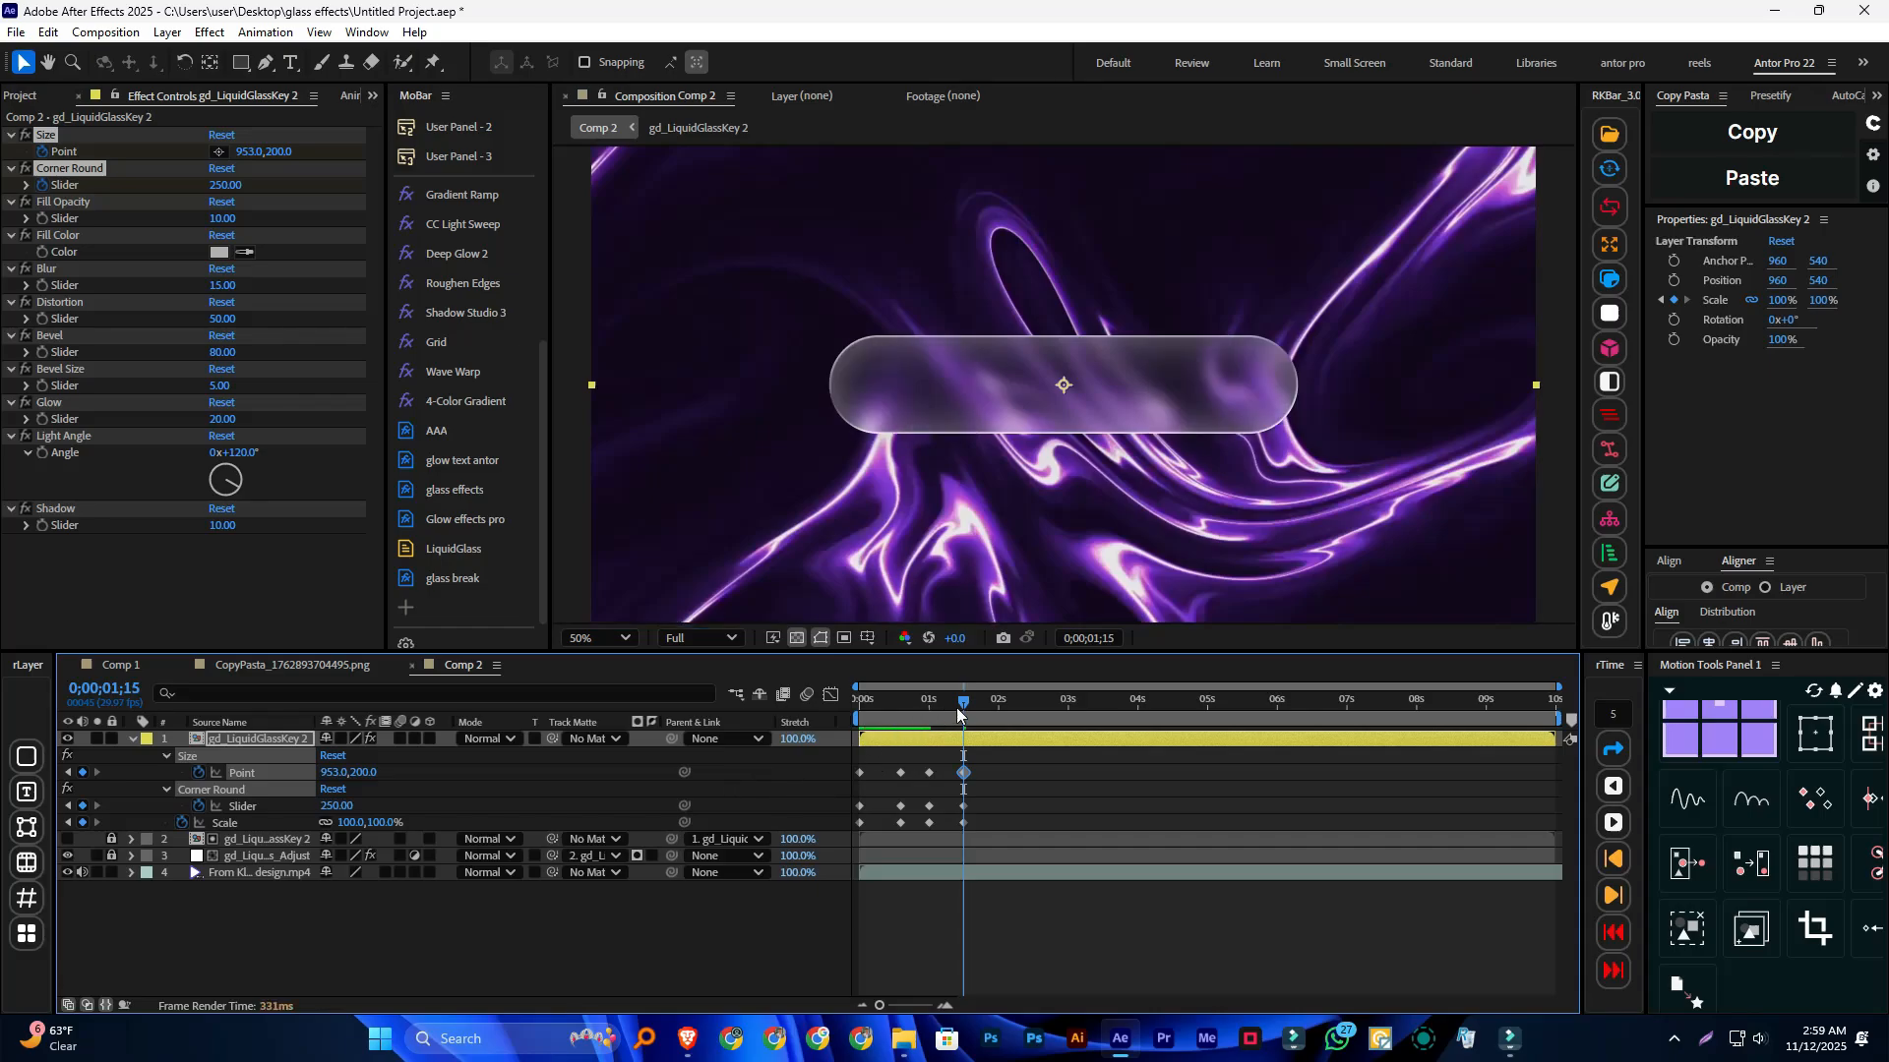
Step: Preview the glass circle scaling up and stretching into a pill from the start of the composition
{"action": "key", "text": "Home"}
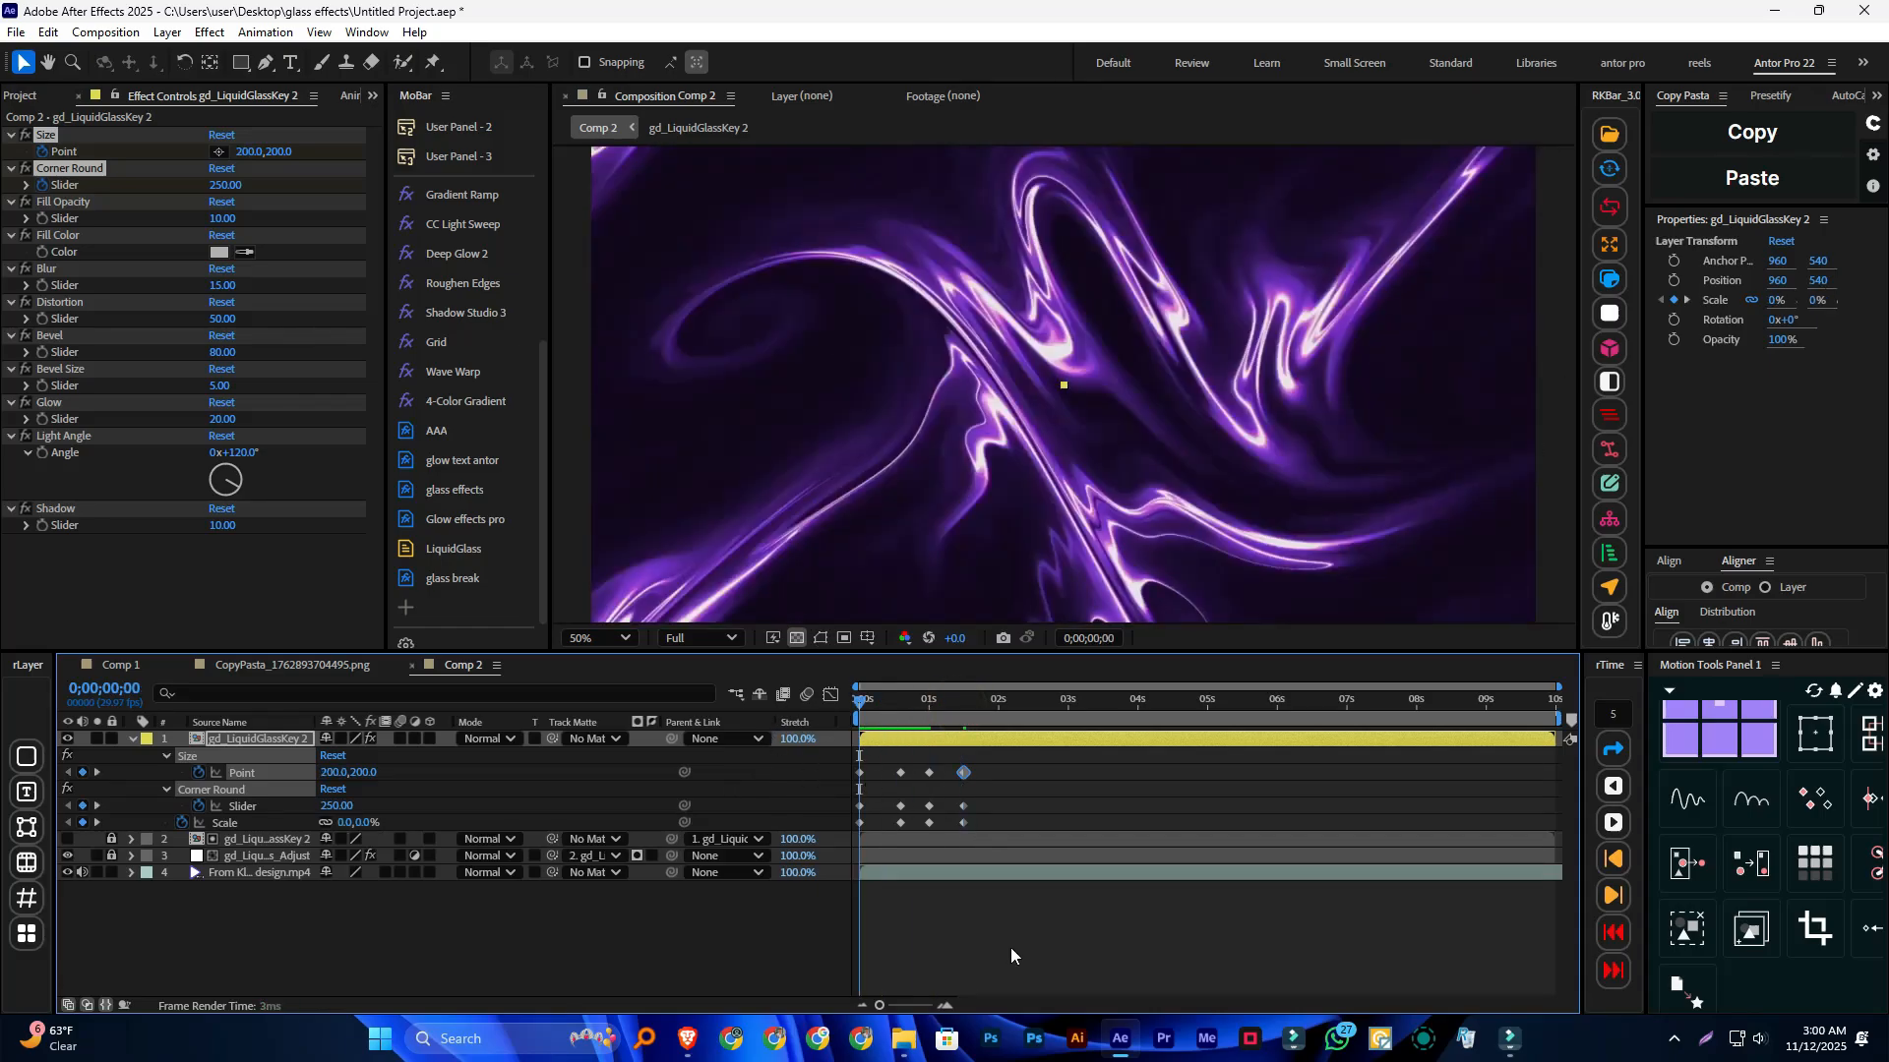
{"action": "key", "text": "space"}
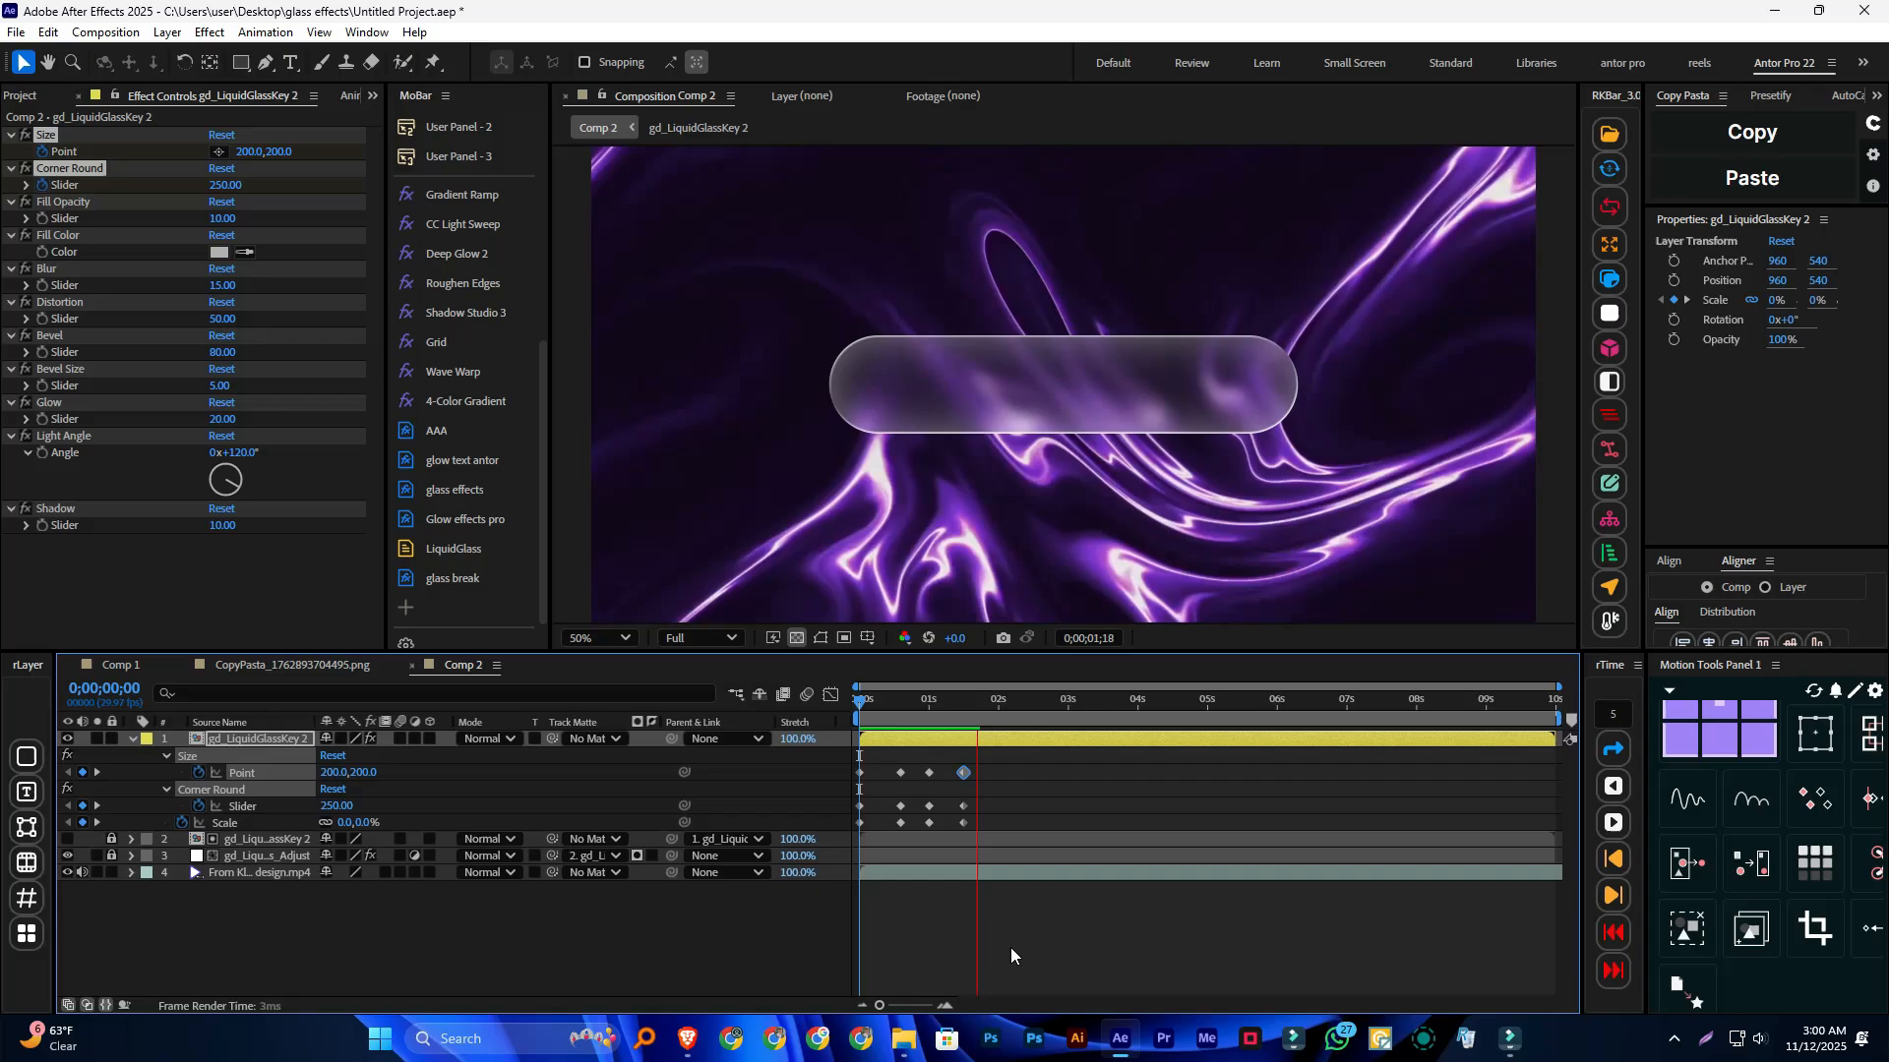
{"action": "left_click_drag", "start_coordinate": [997, 710], "coordinate": [855, 710]}
{"action": "key", "text": "space"}
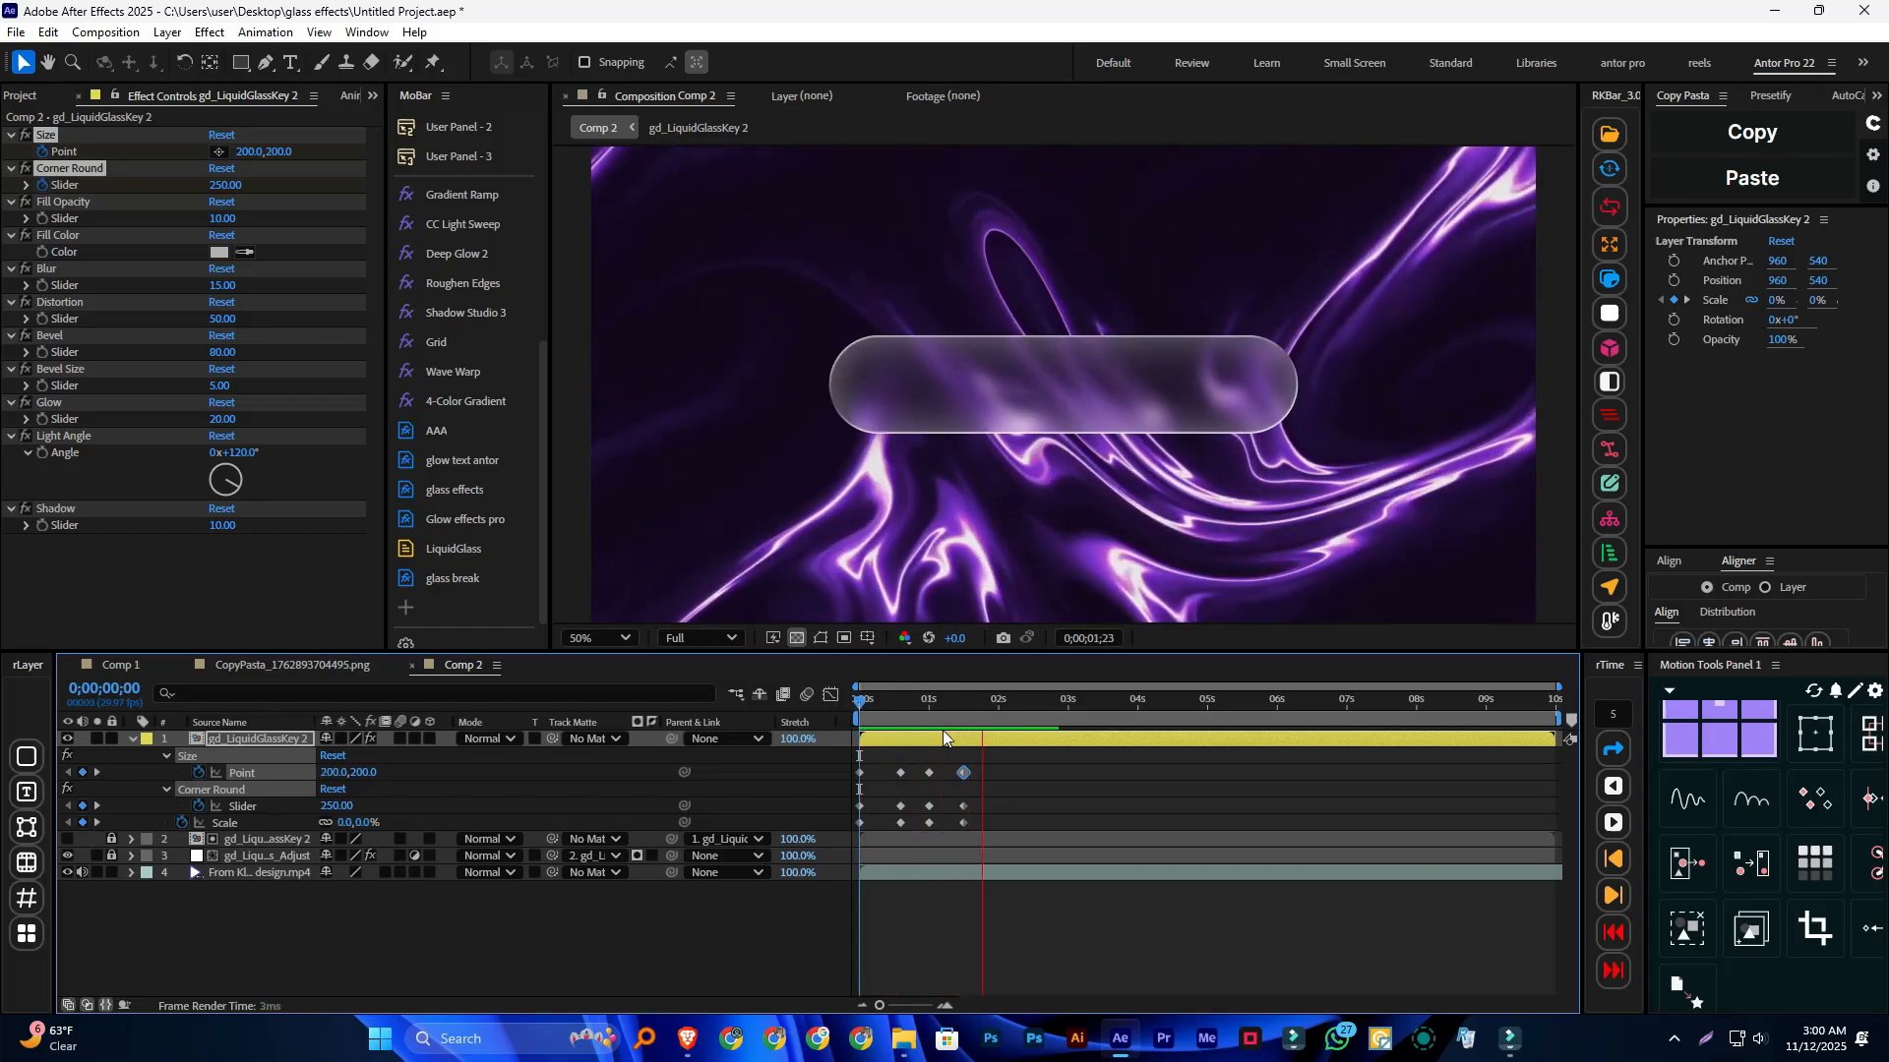
Step: Stop the preview and return the playhead to 0;00;01;15 with the whole composition in view
{"action": "key", "text": "space"}
{"action": "mouse_move", "coordinate": [990, 710]}
{"action": "left_mouse_down"}
{"action": "mouse_move", "coordinate": [836, 718]}
{"action": "mouse_move", "coordinate": [981, 718]}
{"action": "mouse_move", "coordinate": [853, 728]}
{"action": "mouse_move", "coordinate": [964, 728]}
{"action": "mouse_move", "coordinate": [839, 711]}
{"action": "mouse_move", "coordinate": [957, 719]}
{"action": "left_mouse_up"}
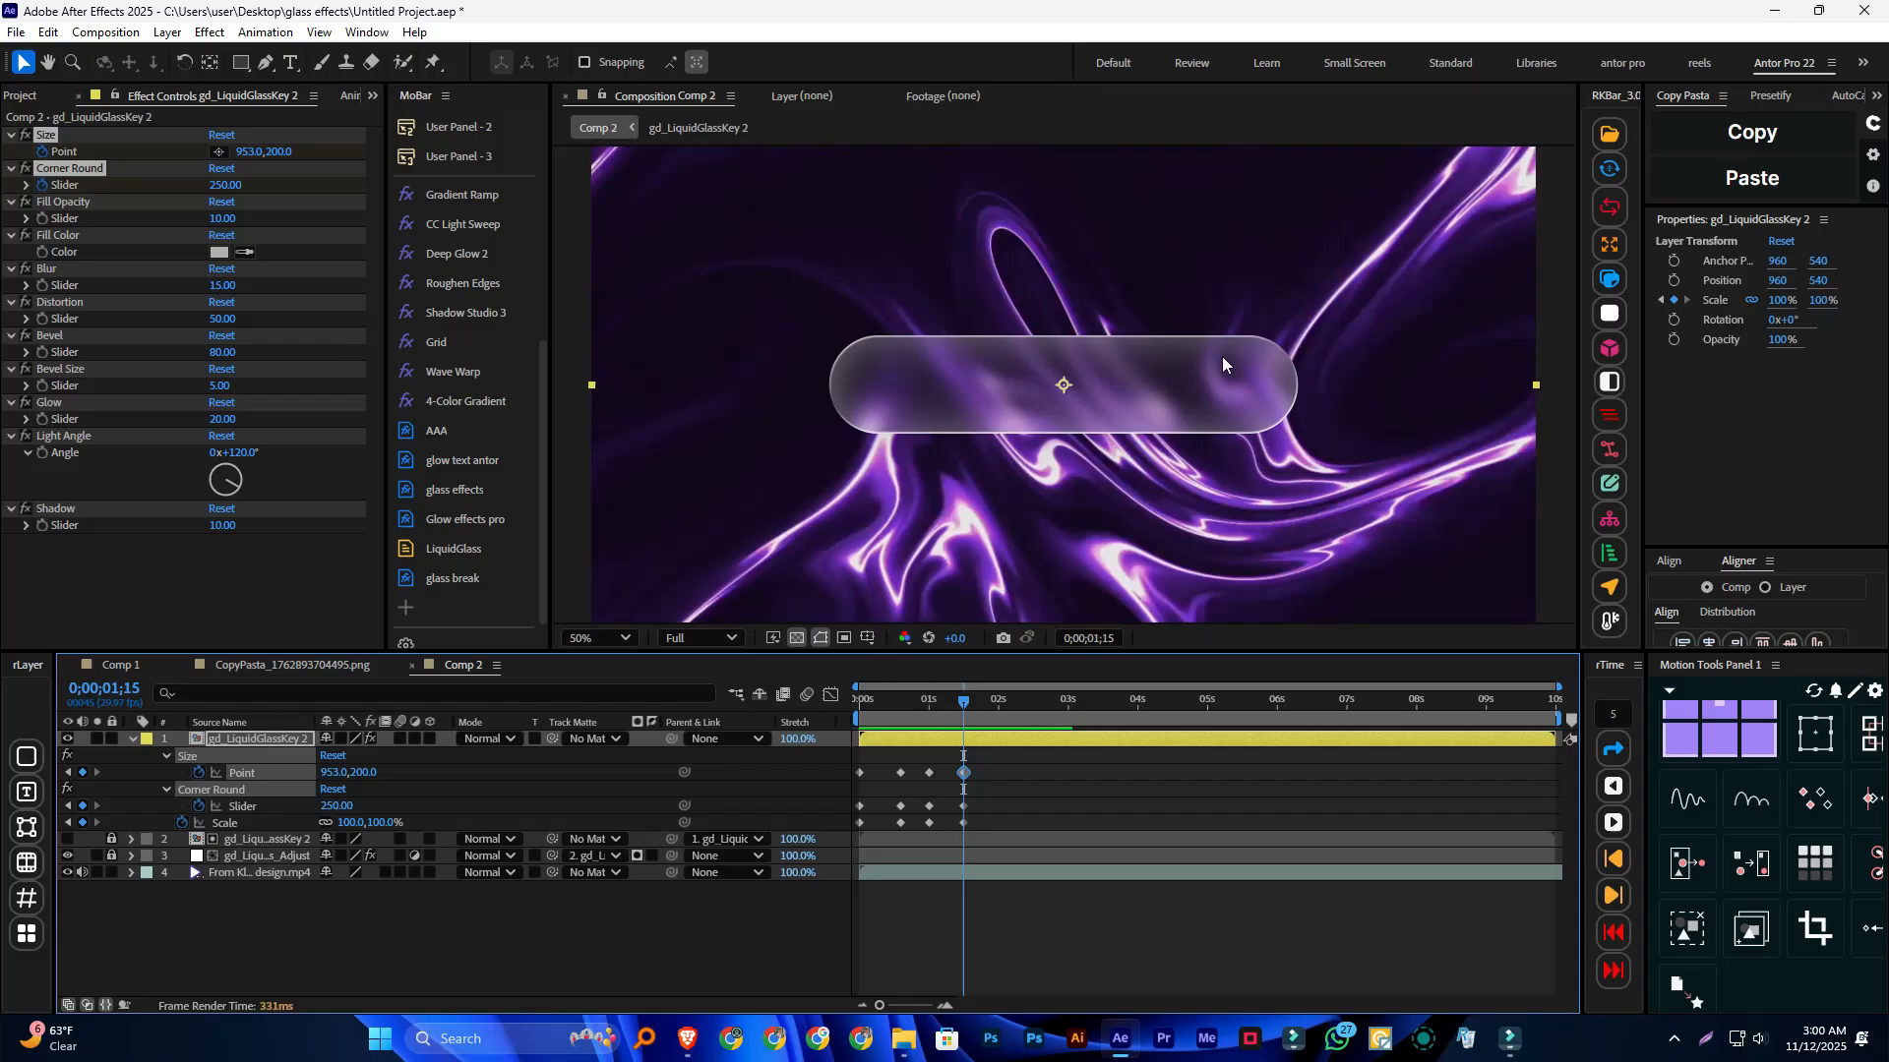
{"action": "scroll", "coordinate": [1118, 413], "scroll_direction": "down", "scroll_amount": 2}
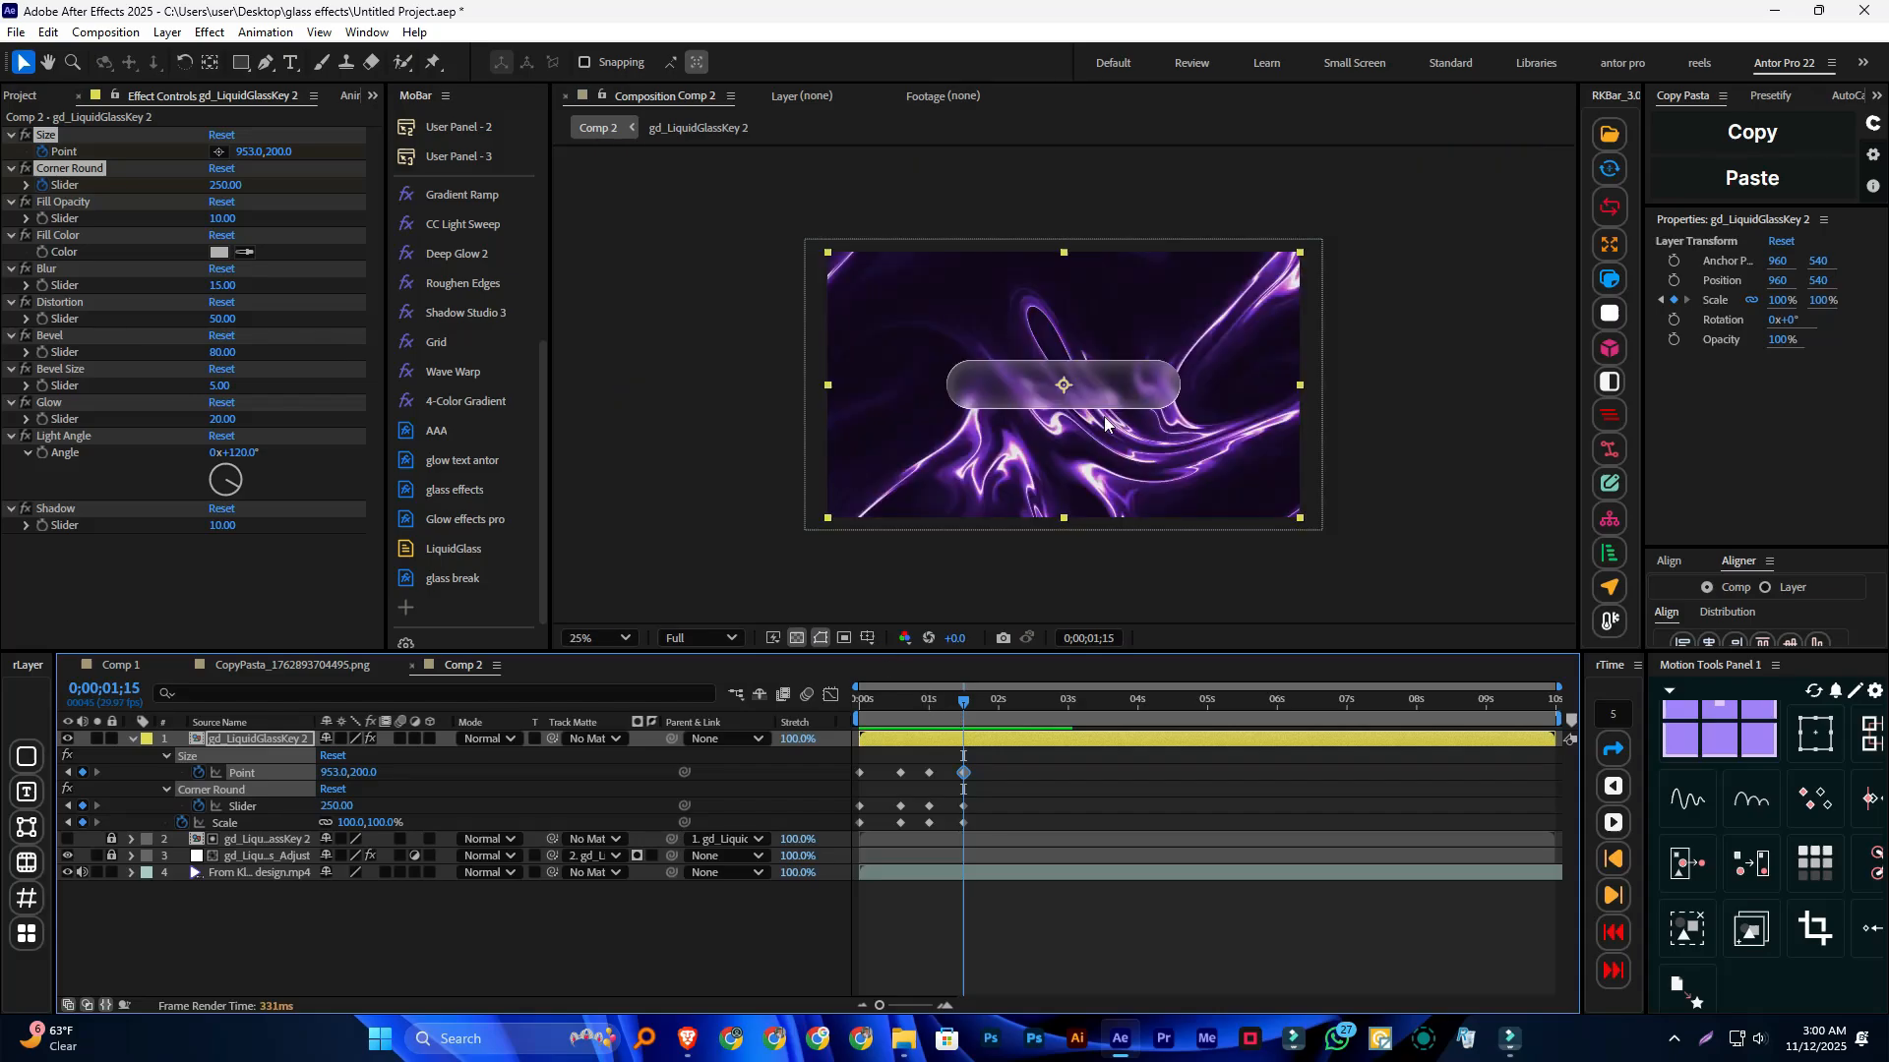
{"action": "mouse_move", "coordinate": [968, 706]}
{"action": "left_mouse_down"}
{"action": "mouse_move", "coordinate": [852, 708]}
{"action": "mouse_move", "coordinate": [961, 711]}
{"action": "left_mouse_up"}
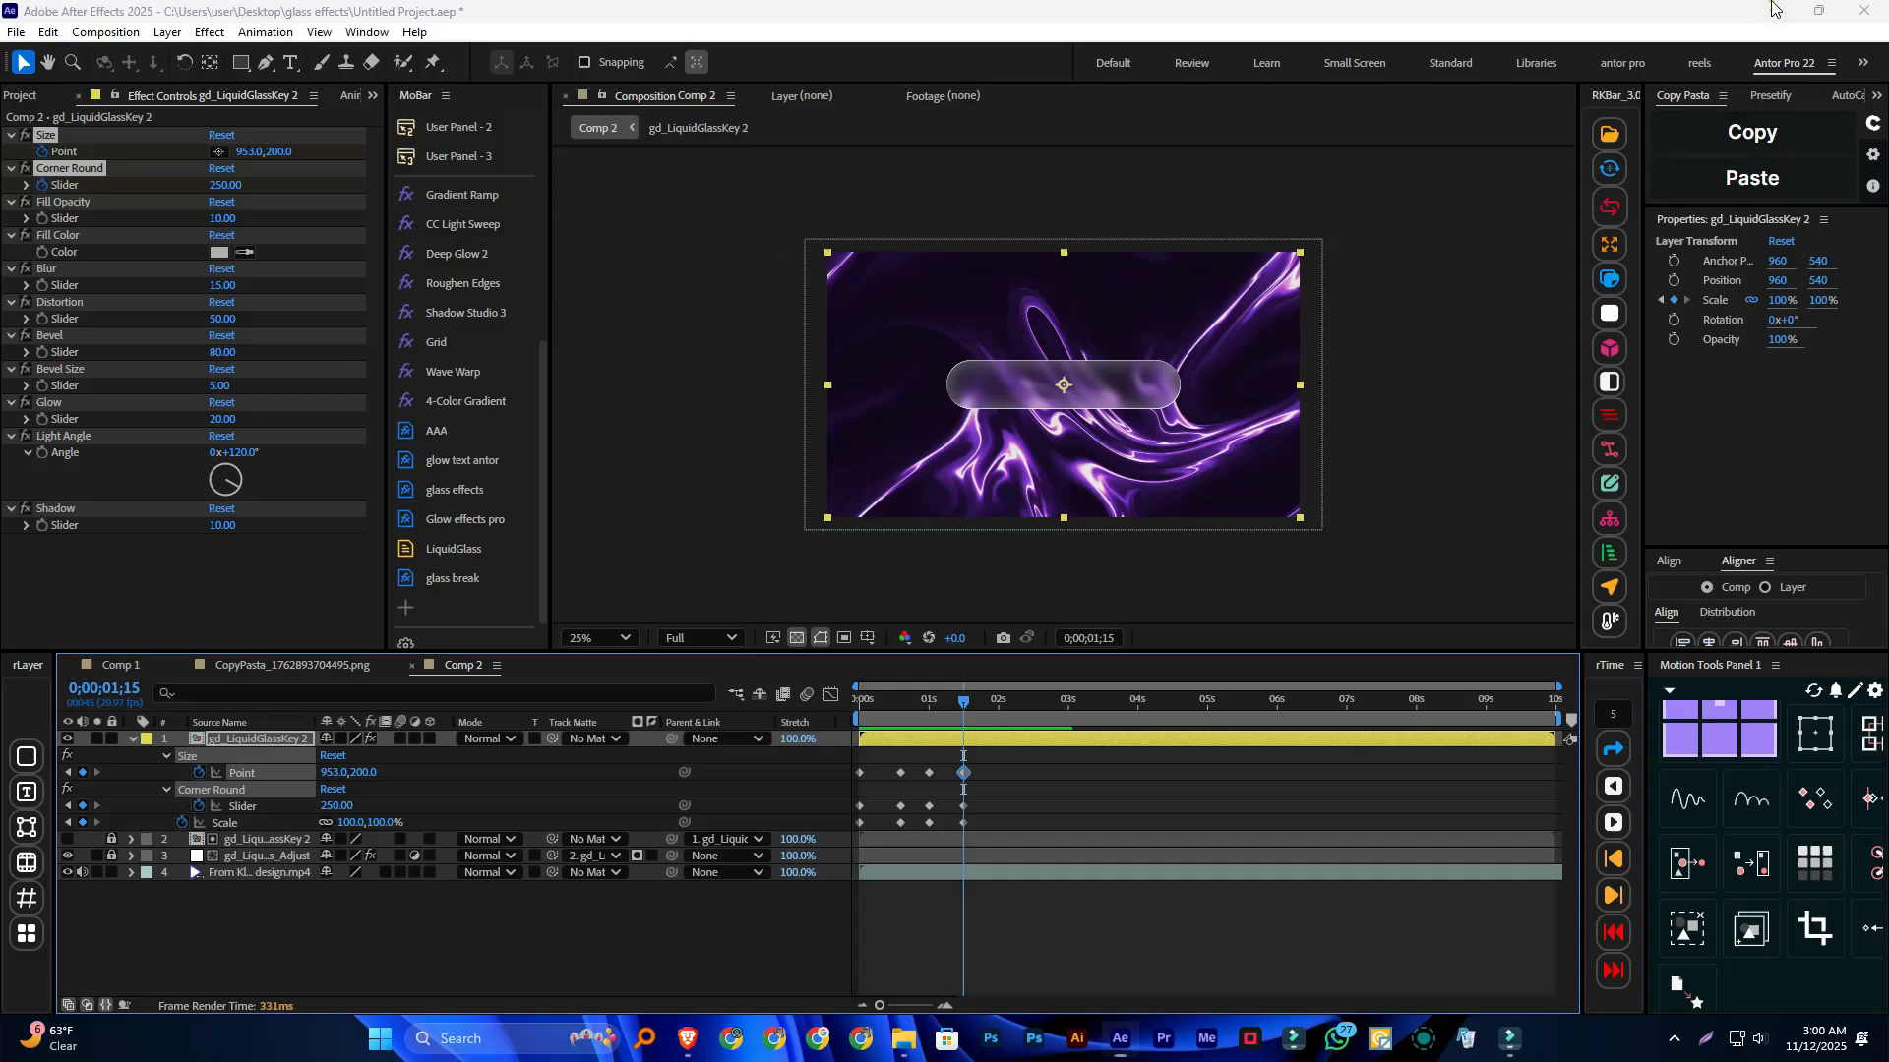
Step: Switch to File Explorer and copy LiquidGlass.jsxbin from the glass effects folder
{"action": "left_click", "coordinate": [1773, 10]}
{"action": "left_click", "coordinate": [898, 1049]}
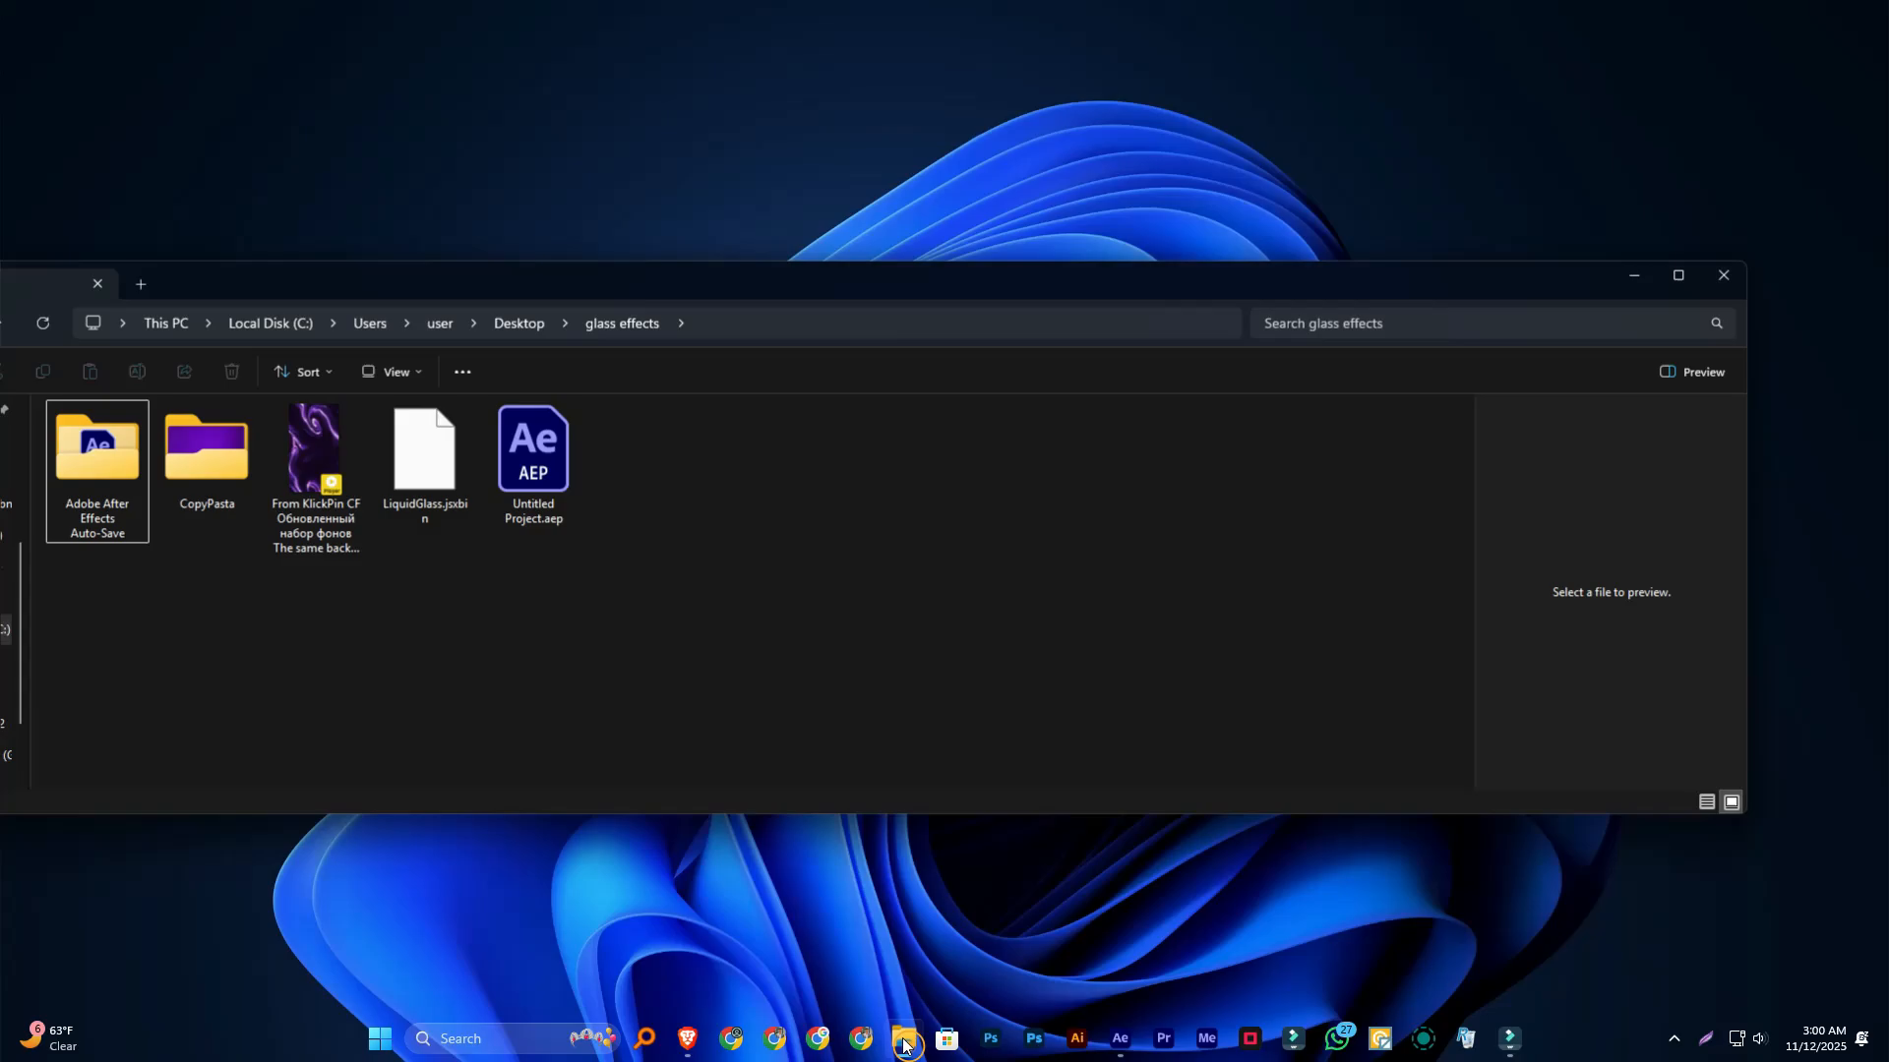
{"action": "left_click", "coordinate": [416, 494]}
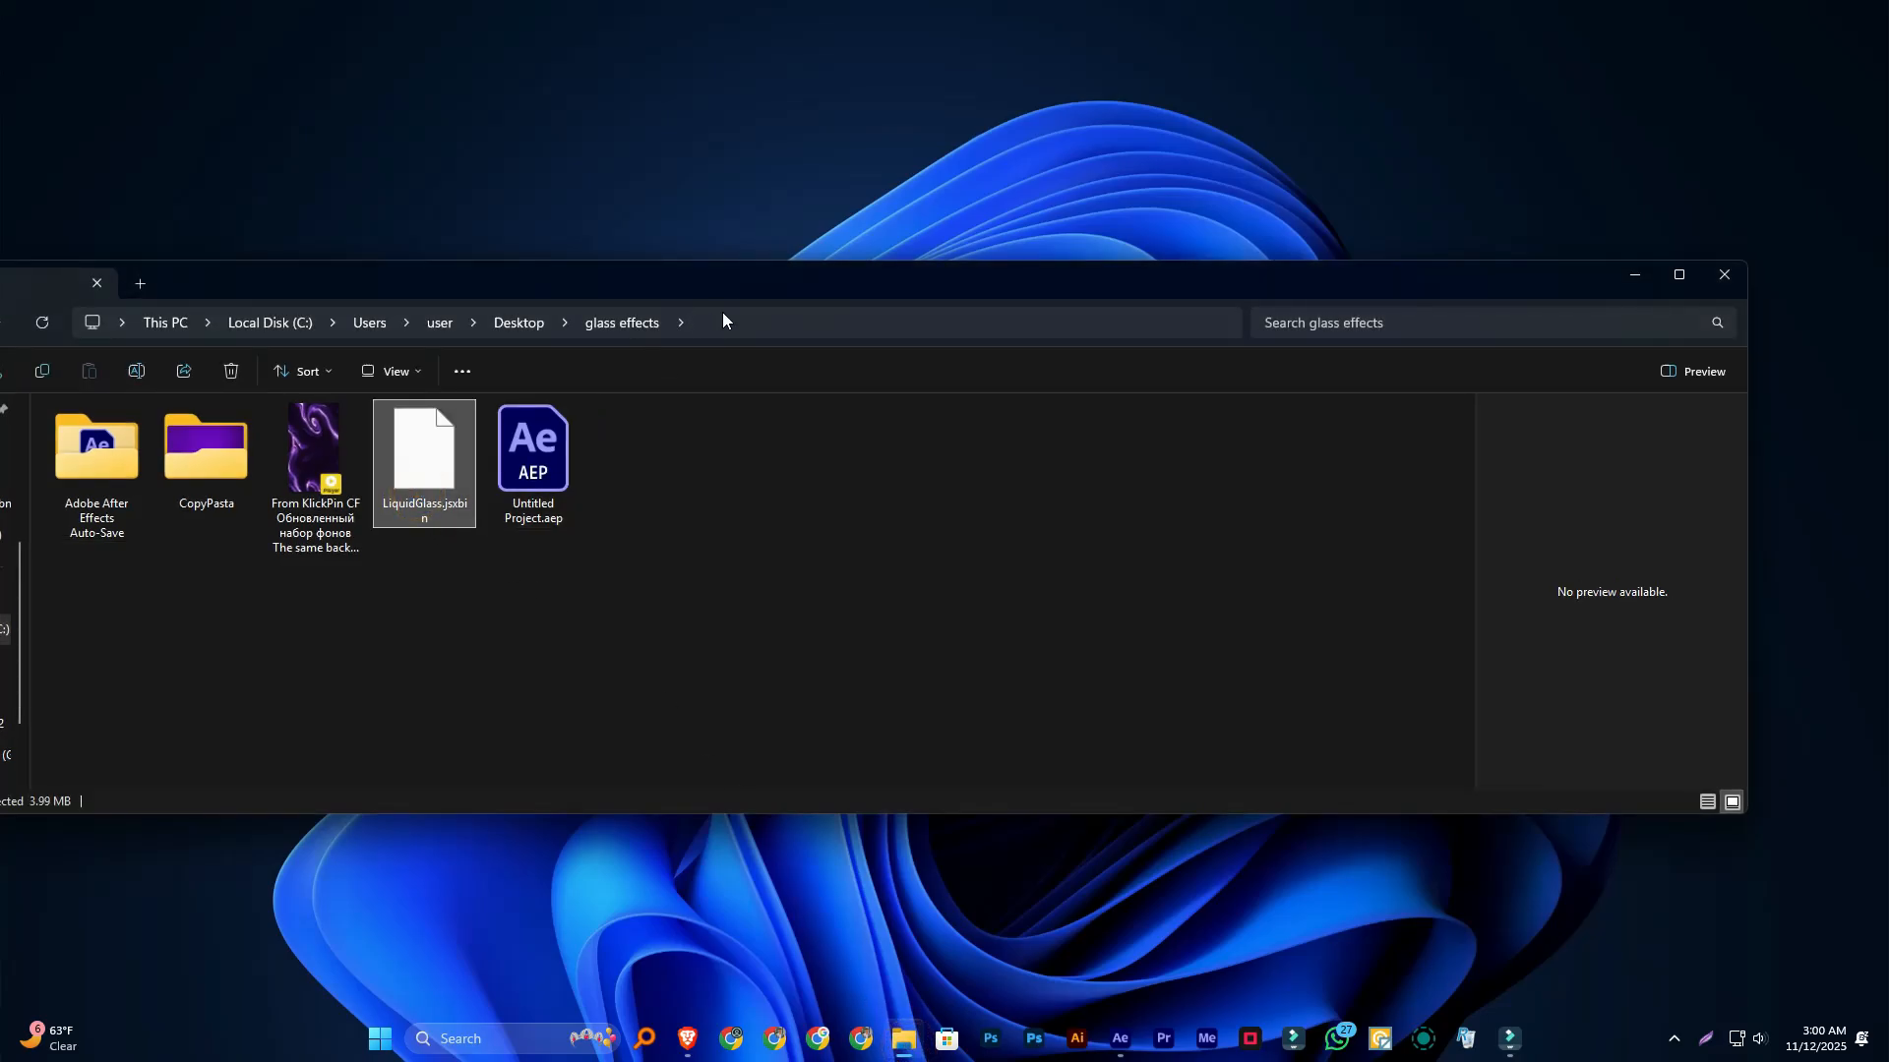
{"action": "left_click_drag", "start_coordinate": [722, 286], "coordinate": [825, 218]}
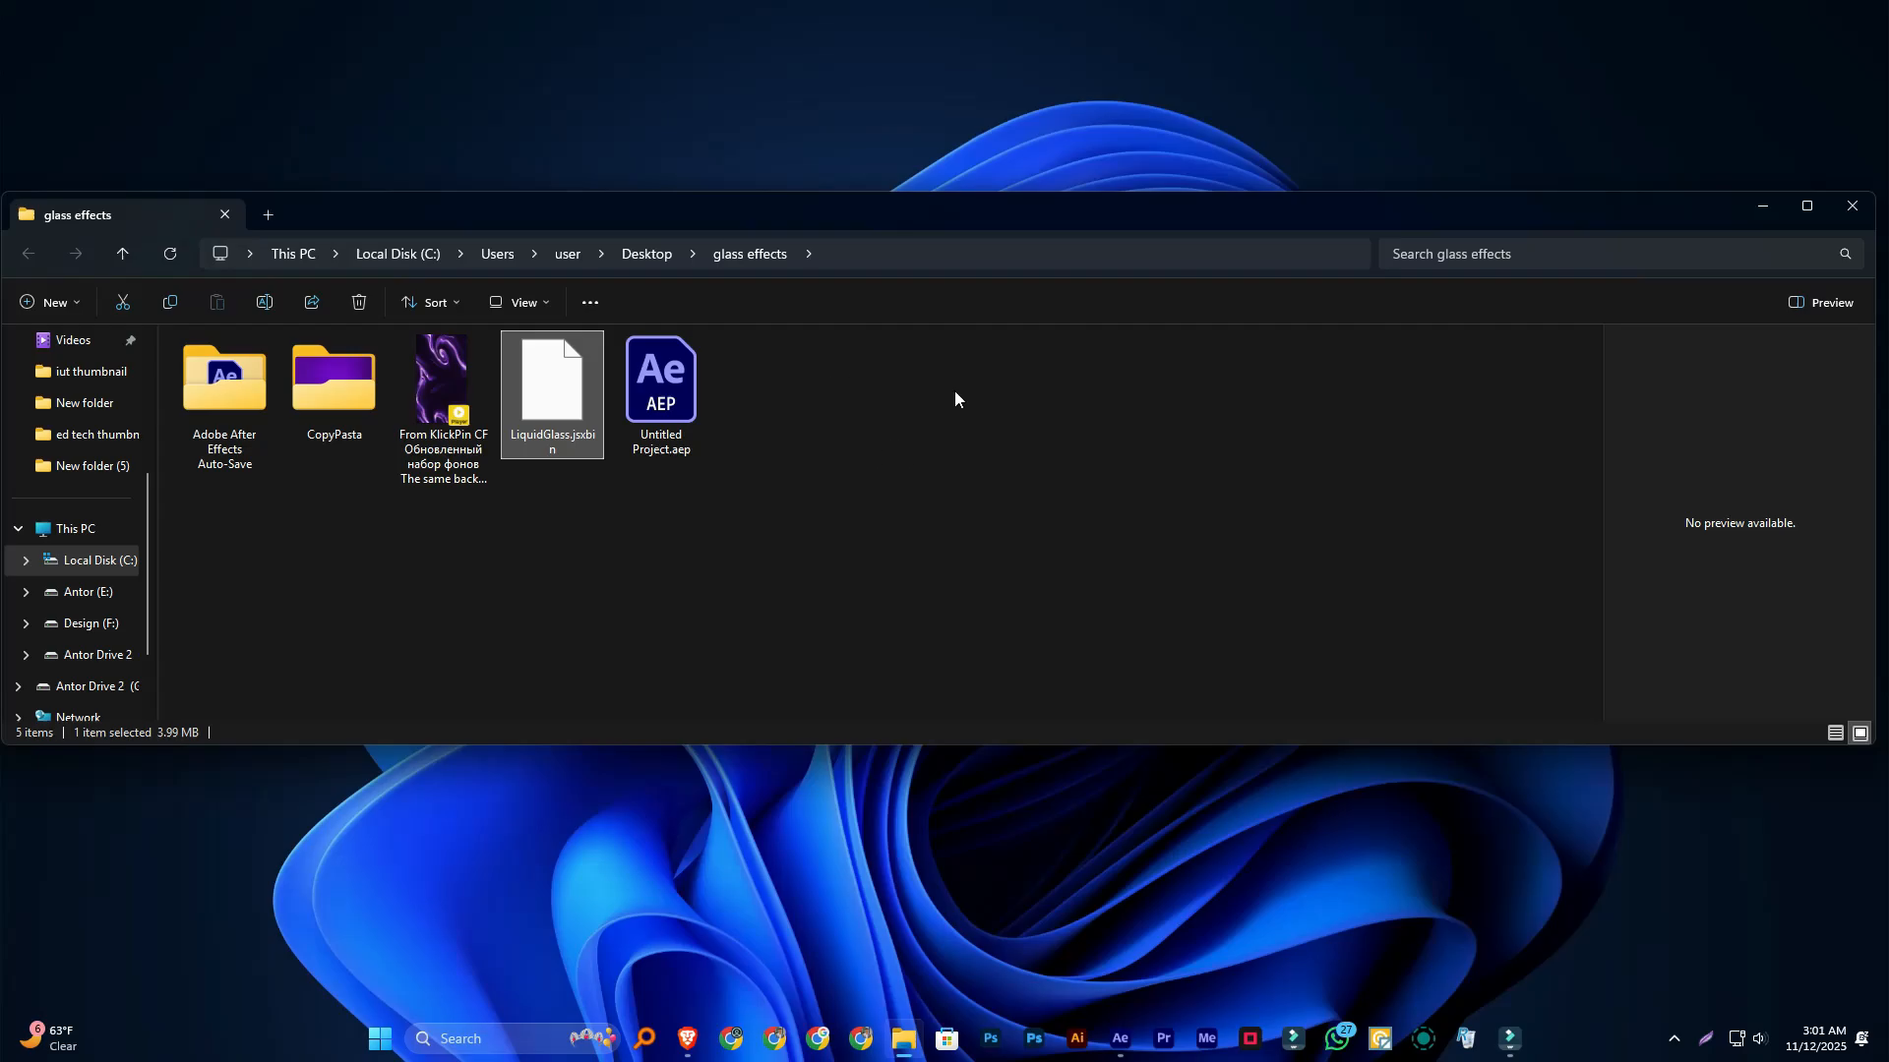
{"action": "left_click_drag", "start_coordinate": [897, 222], "coordinate": [948, 216]}
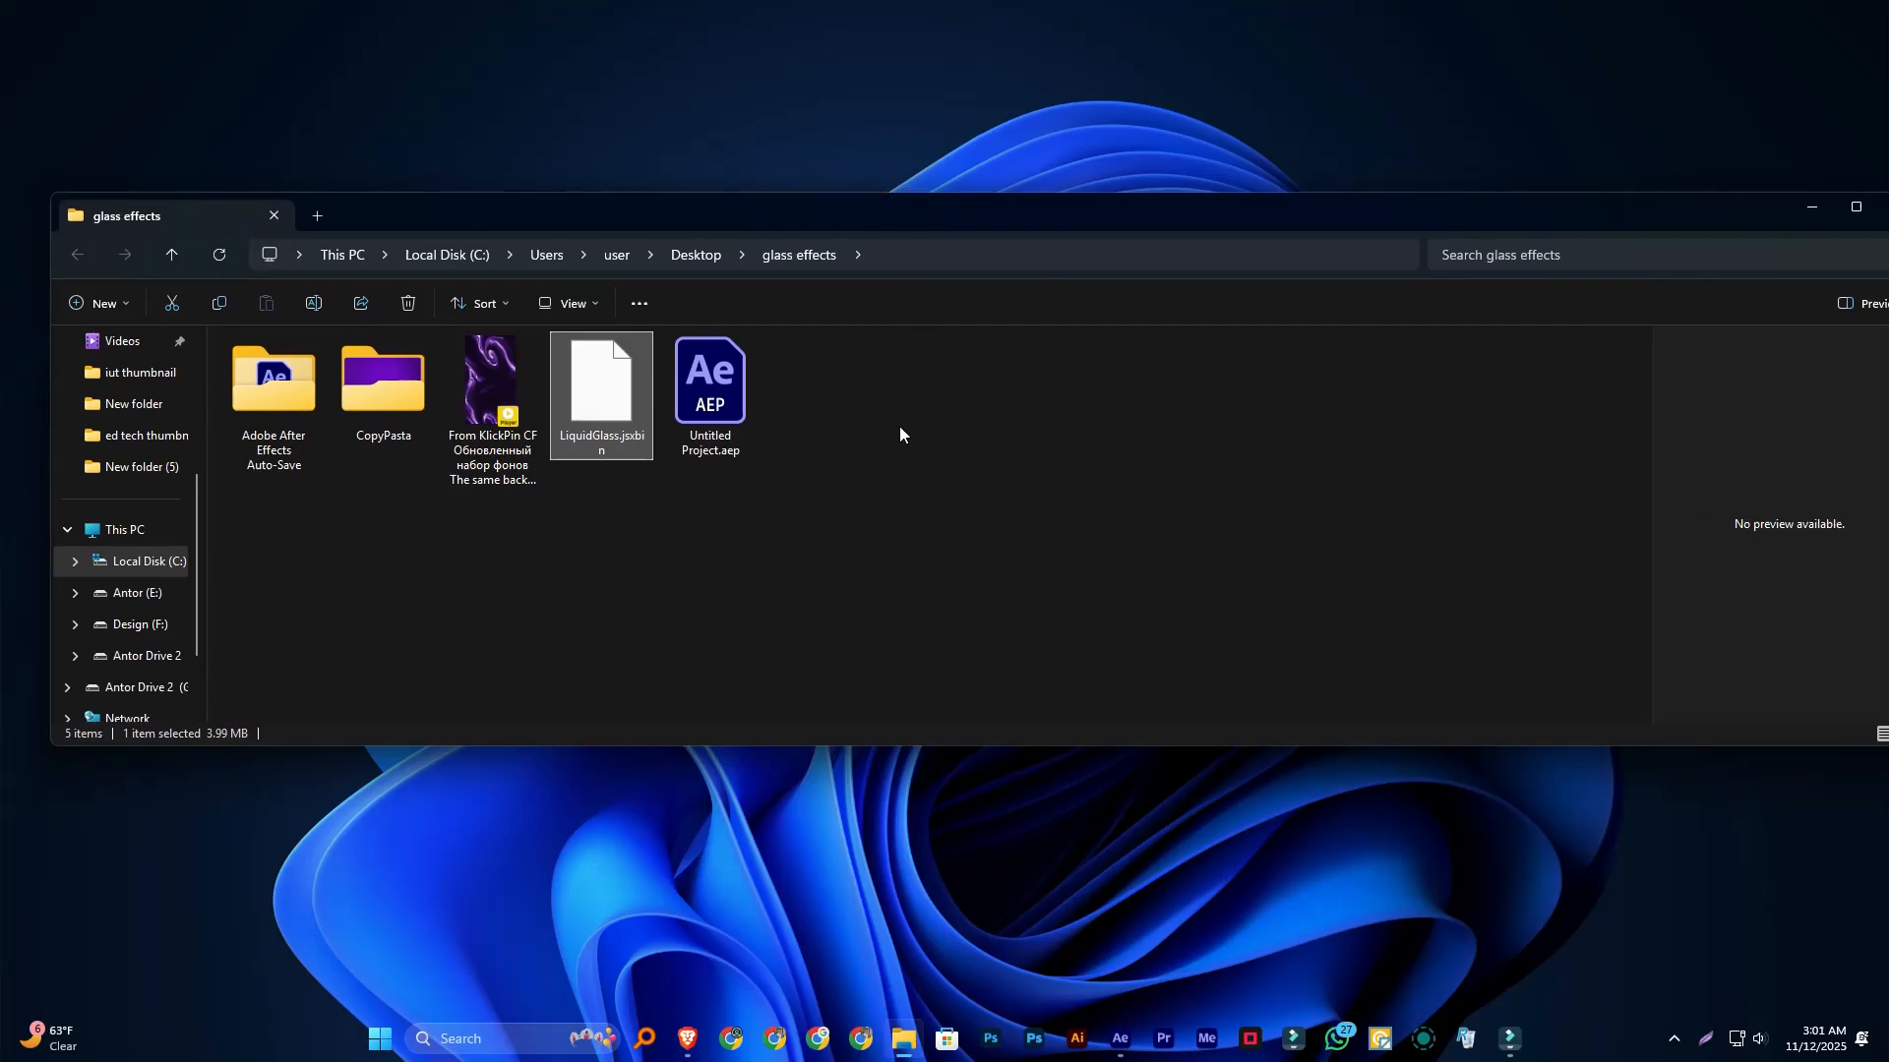
{"action": "right_click", "coordinate": [608, 397]}
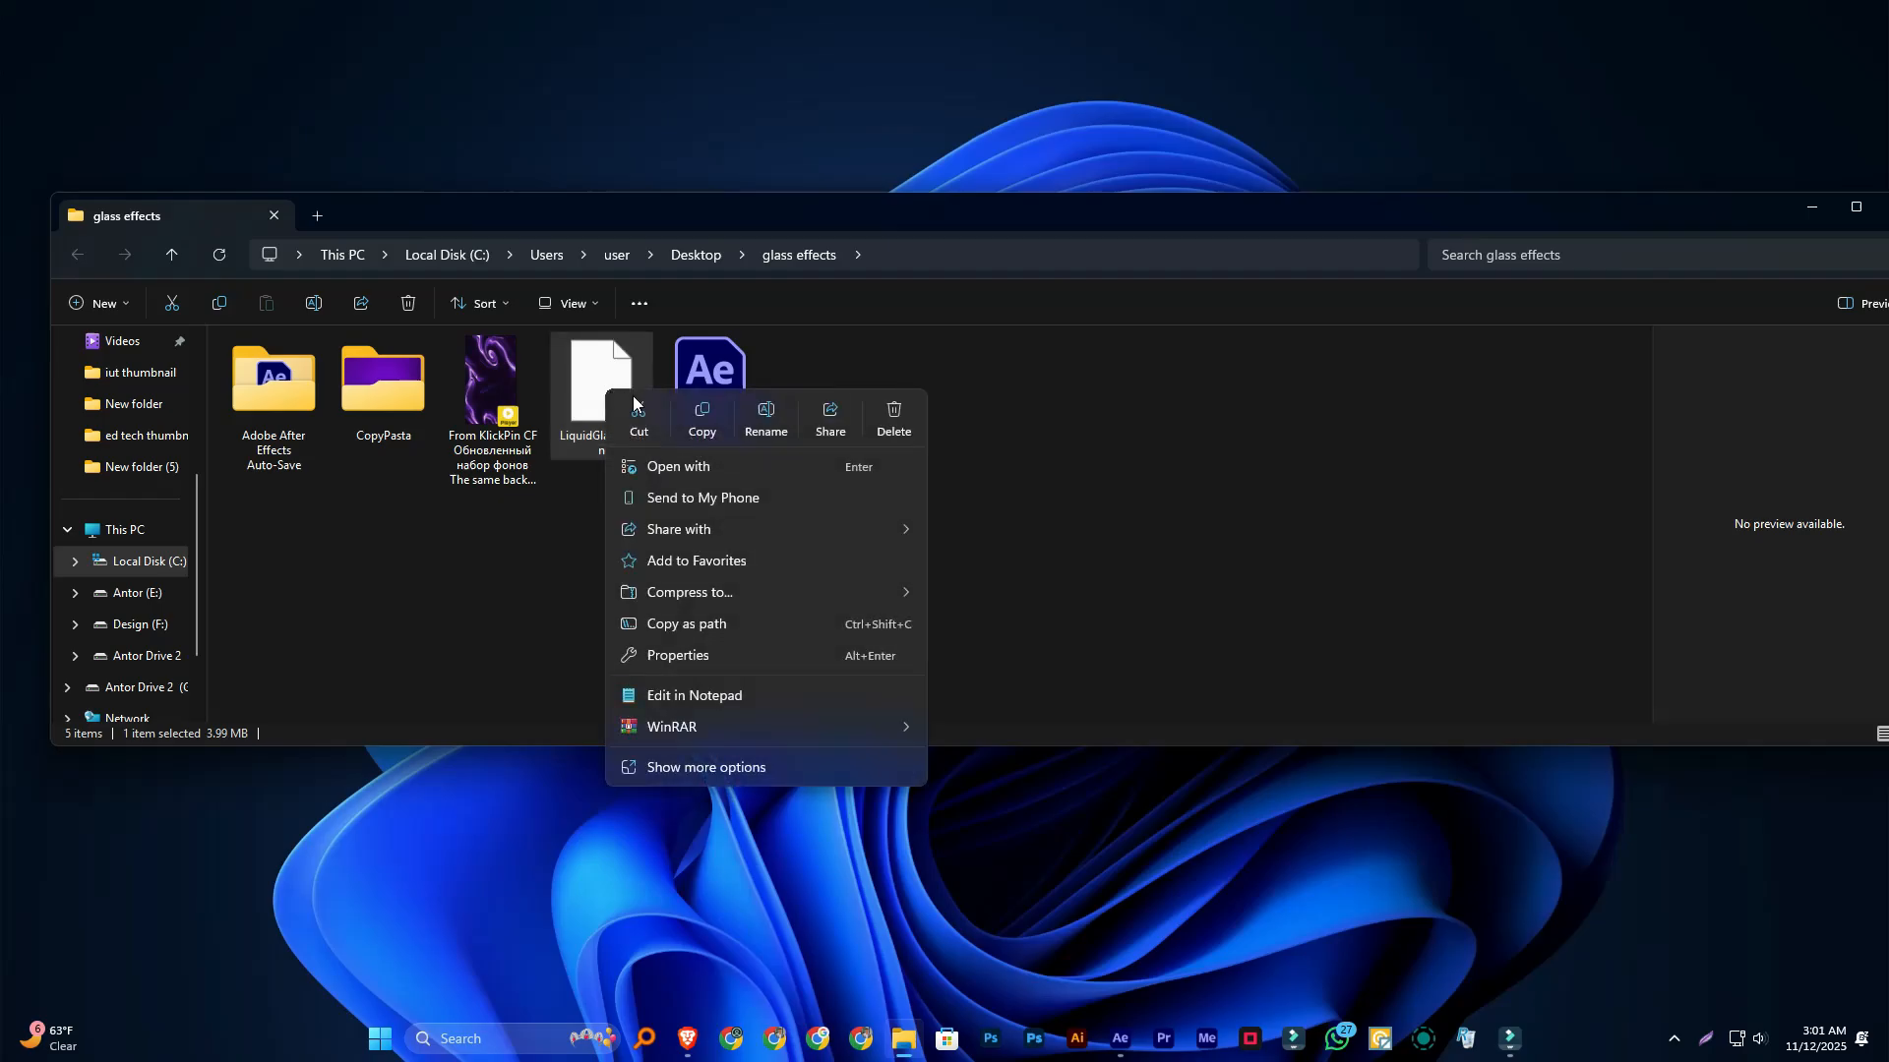
{"action": "left_click", "coordinate": [705, 425]}
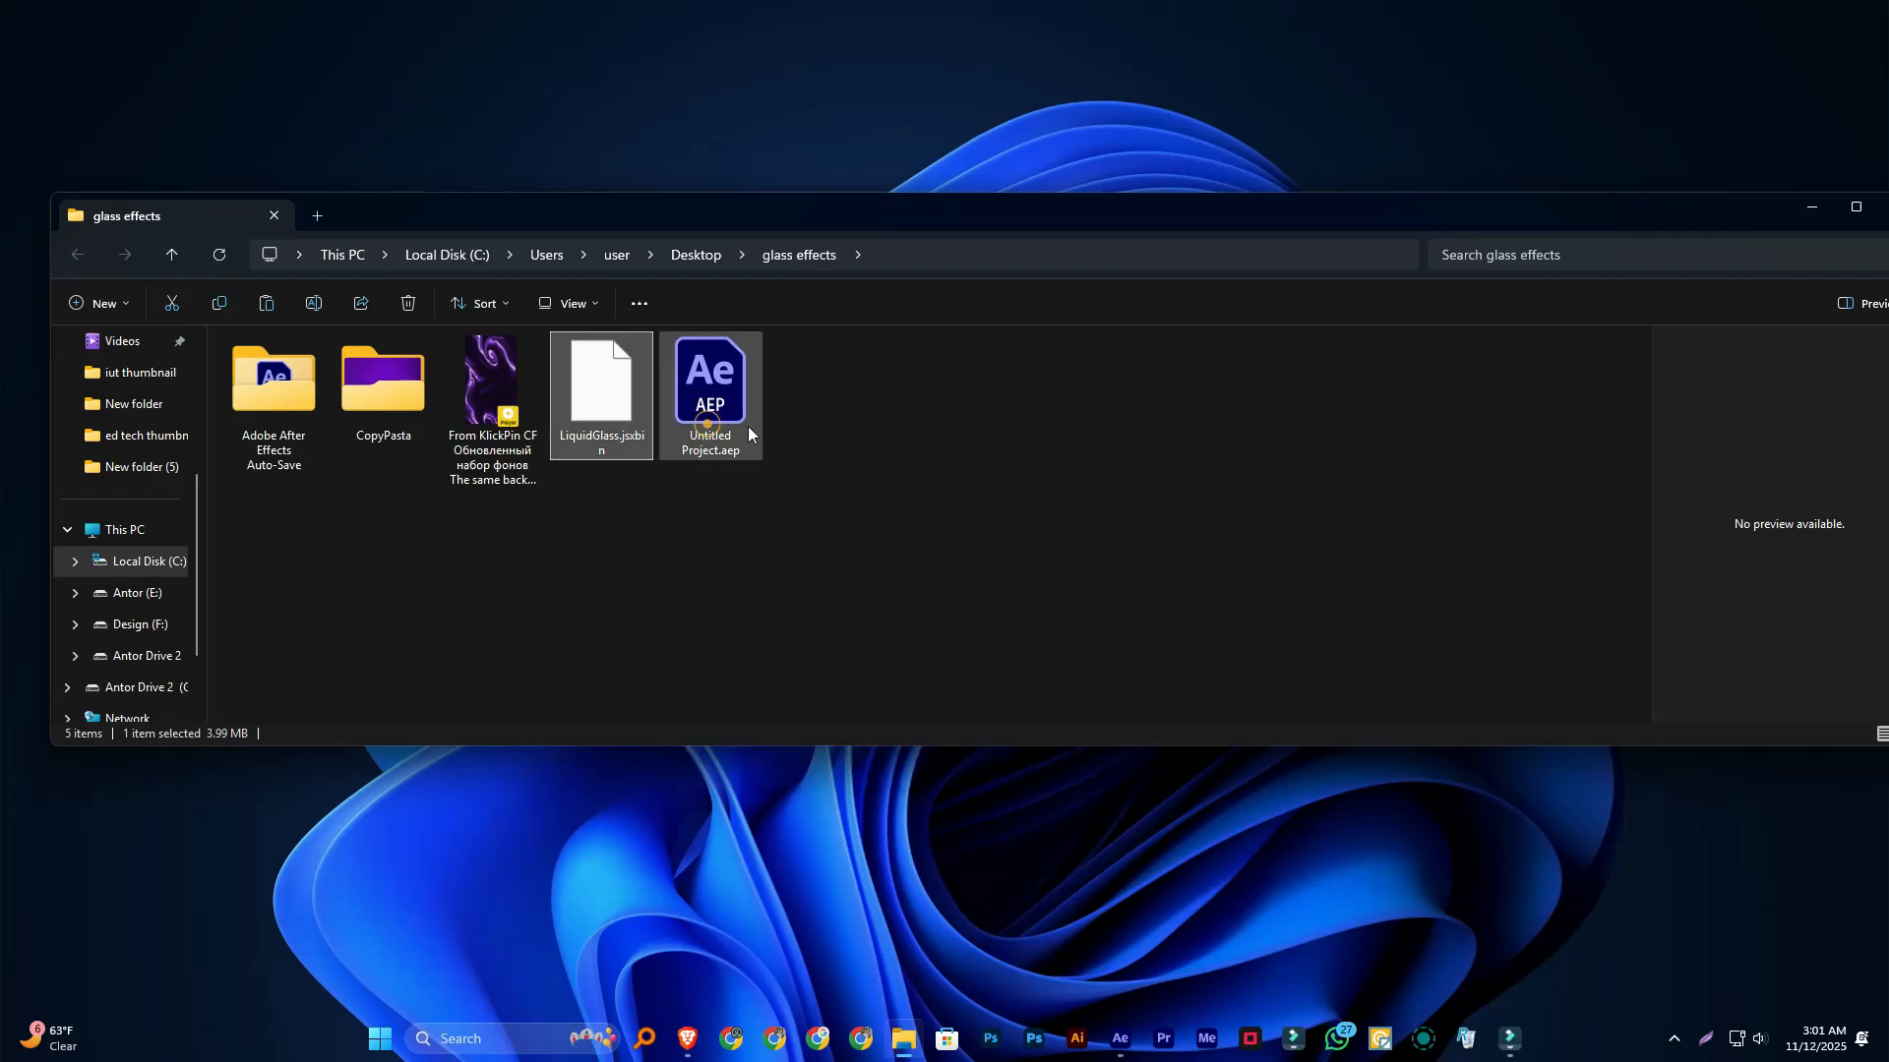
{"action": "left_click", "coordinate": [156, 539]}
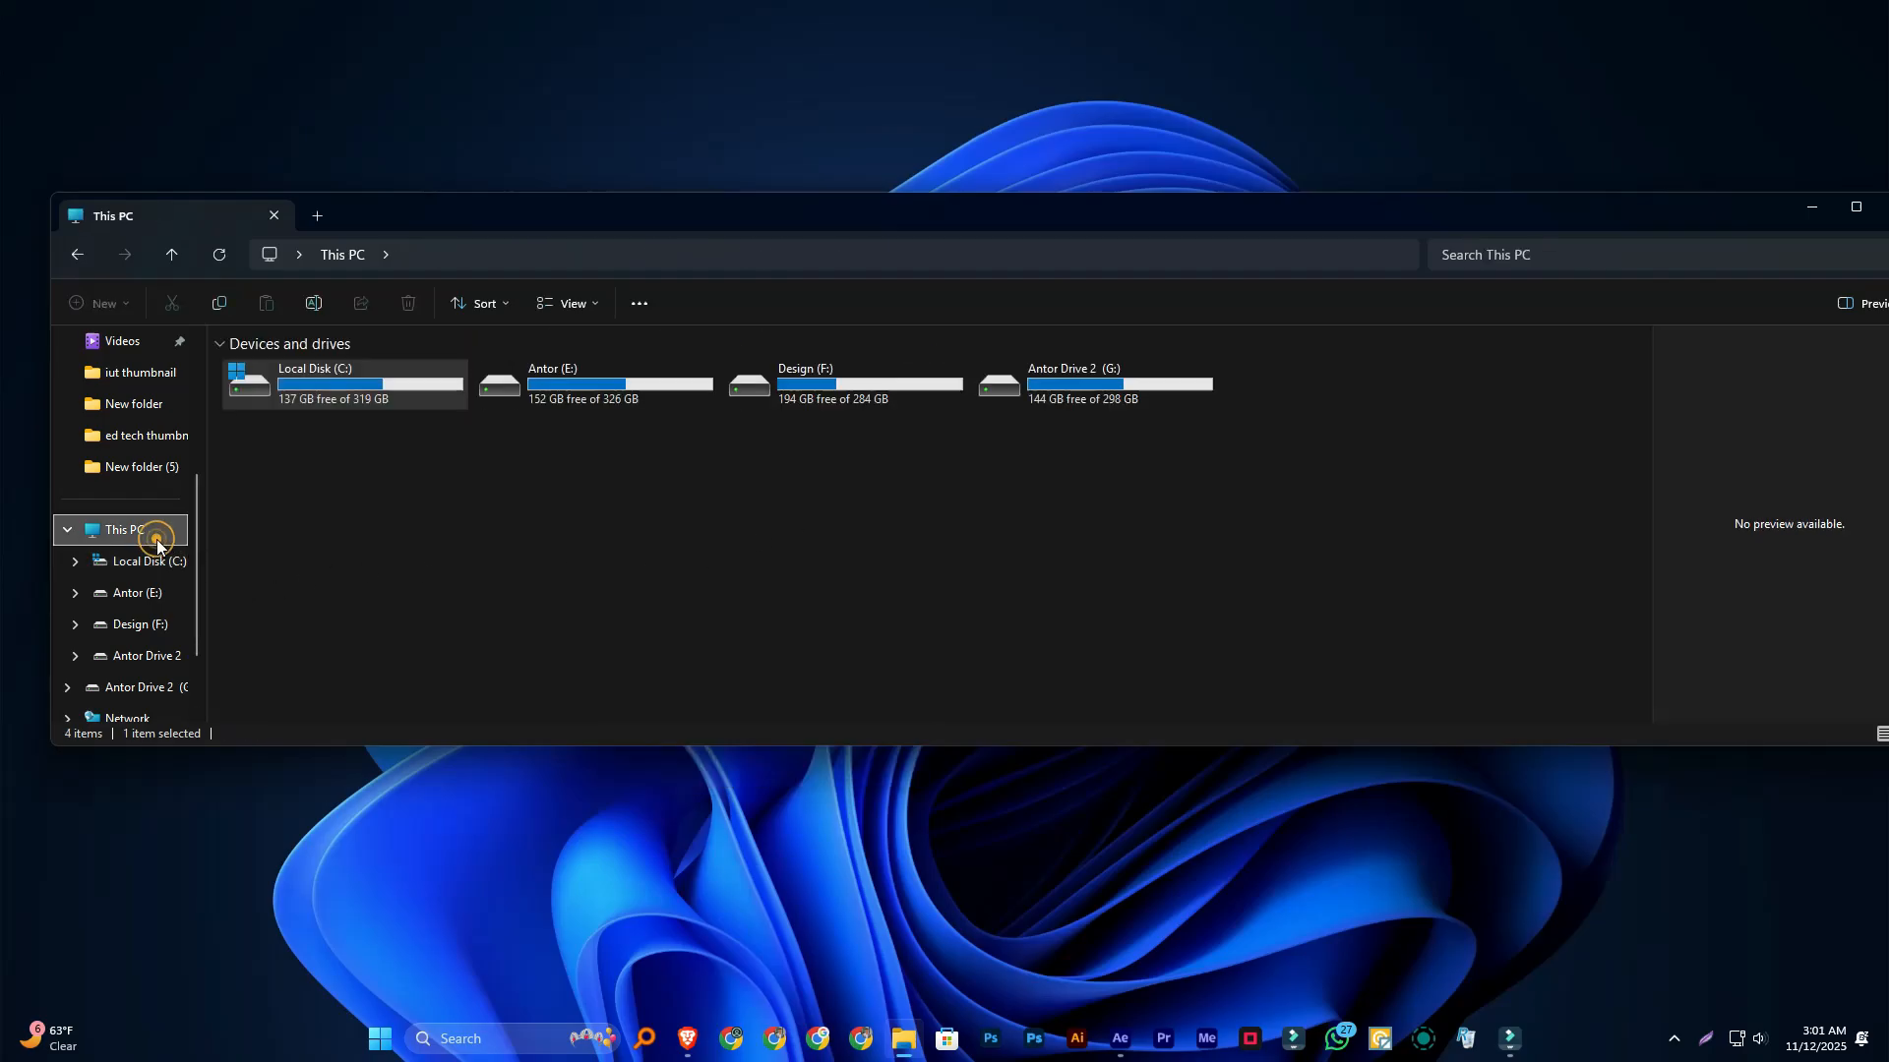
{"action": "left_click", "coordinate": [357, 393]}
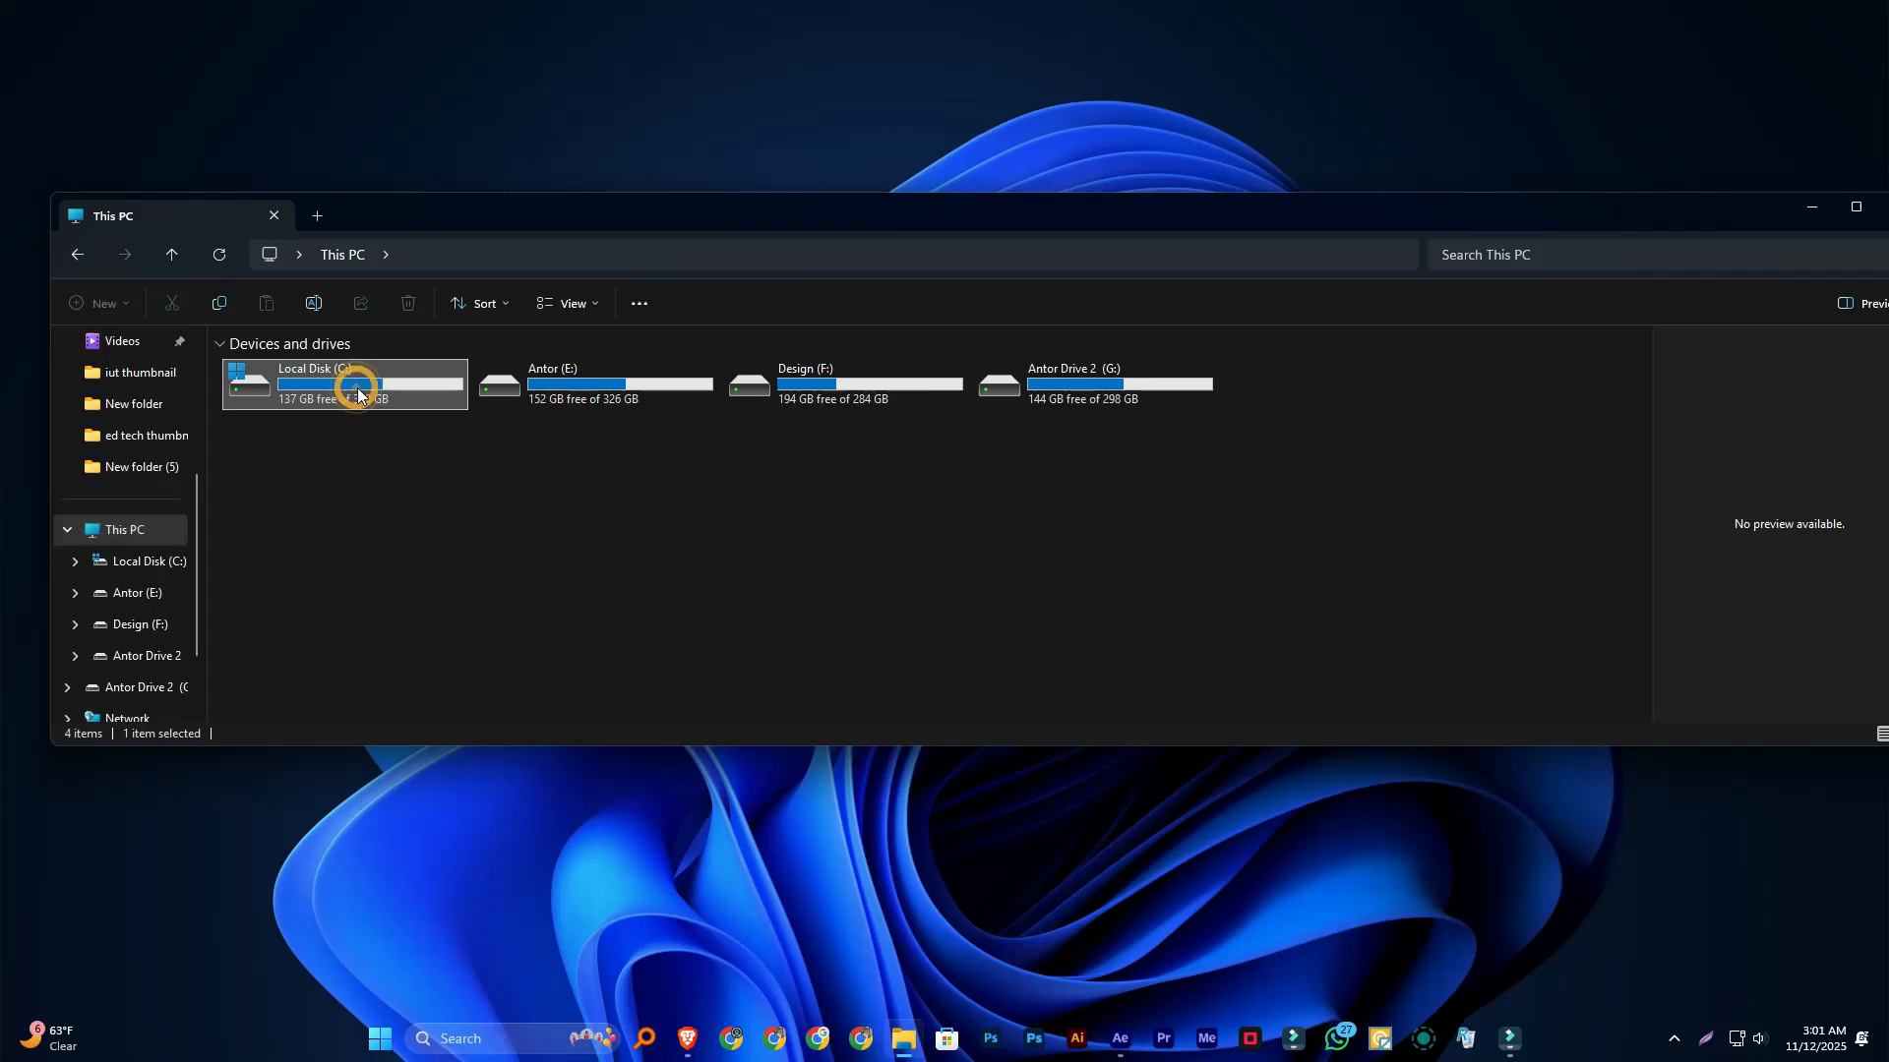
{"action": "double_click", "coordinate": [415, 387]}
{"action": "scroll", "coordinate": [383, 551], "scroll_direction": "down", "scroll_amount": 1}
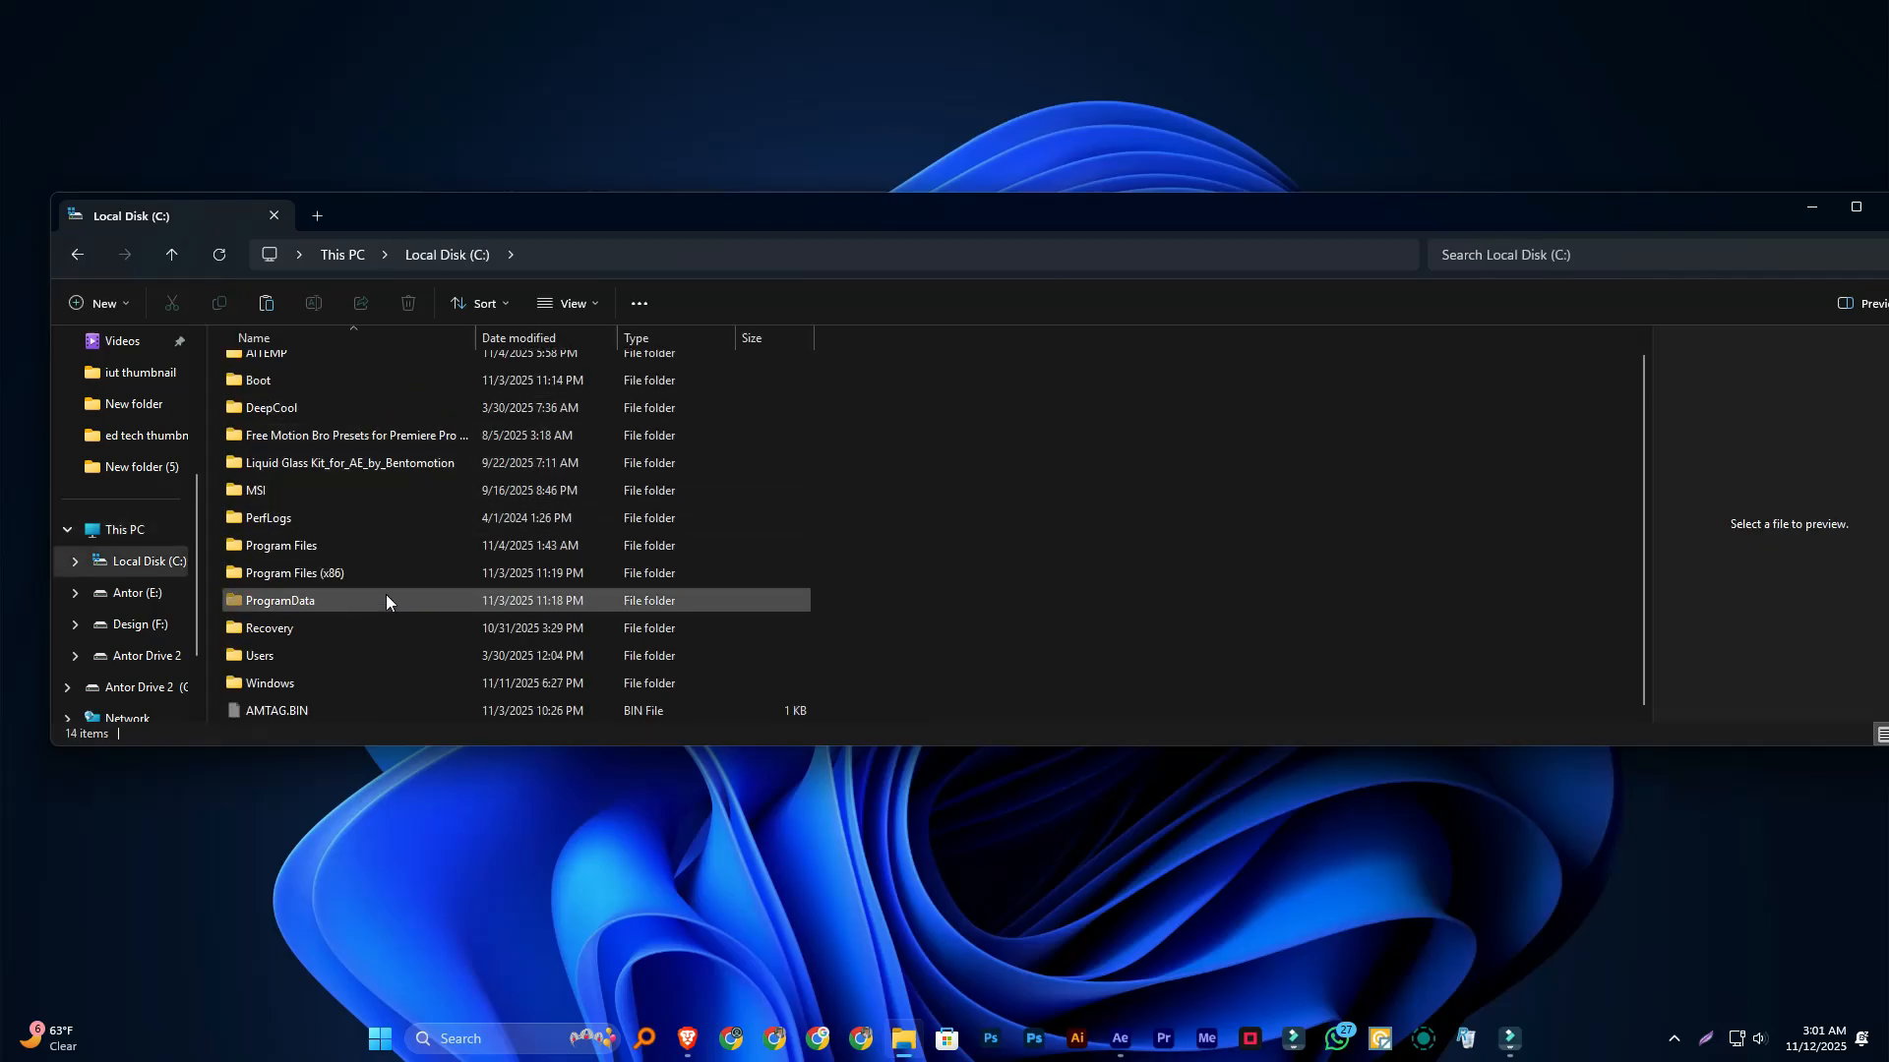
{"action": "double_click", "coordinate": [366, 548]}
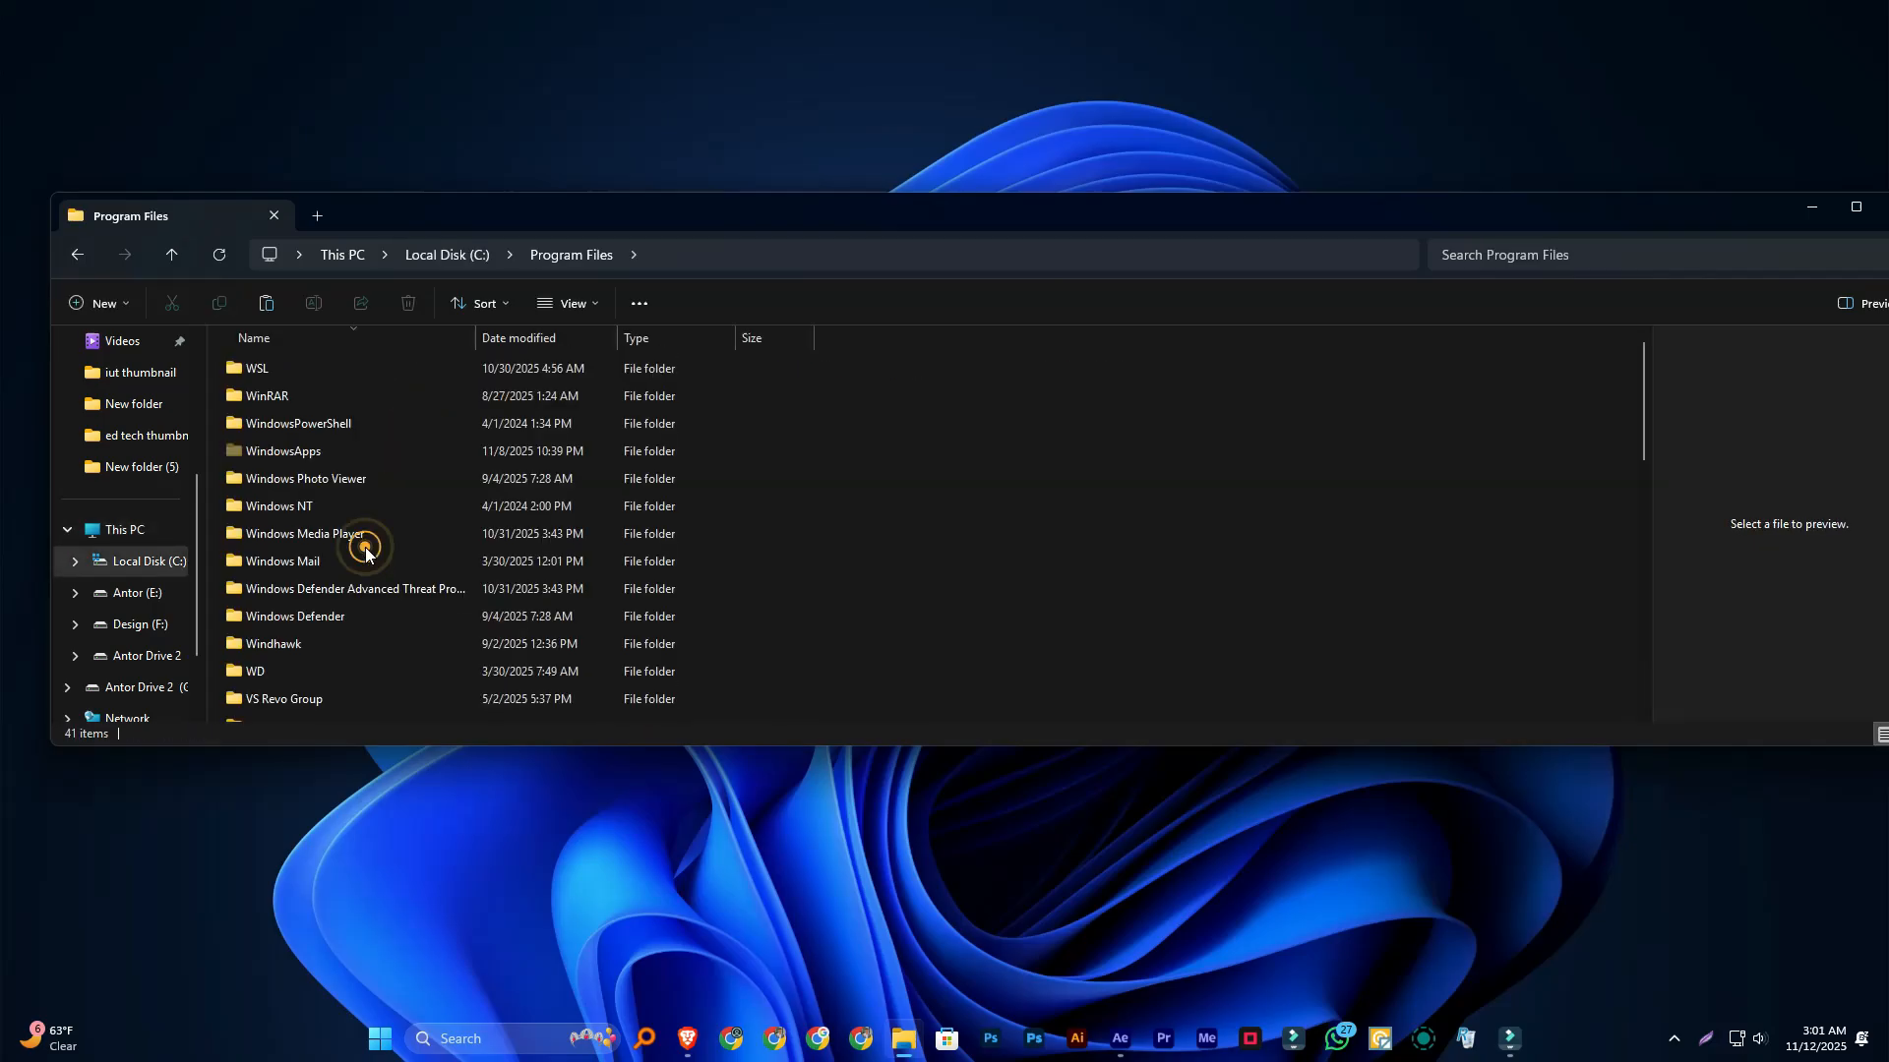
{"action": "scroll", "coordinate": [366, 547], "scroll_direction": "down", "scroll_amount": 5}
{"action": "scroll", "coordinate": [366, 547], "scroll_direction": "down", "scroll_amount": 4}
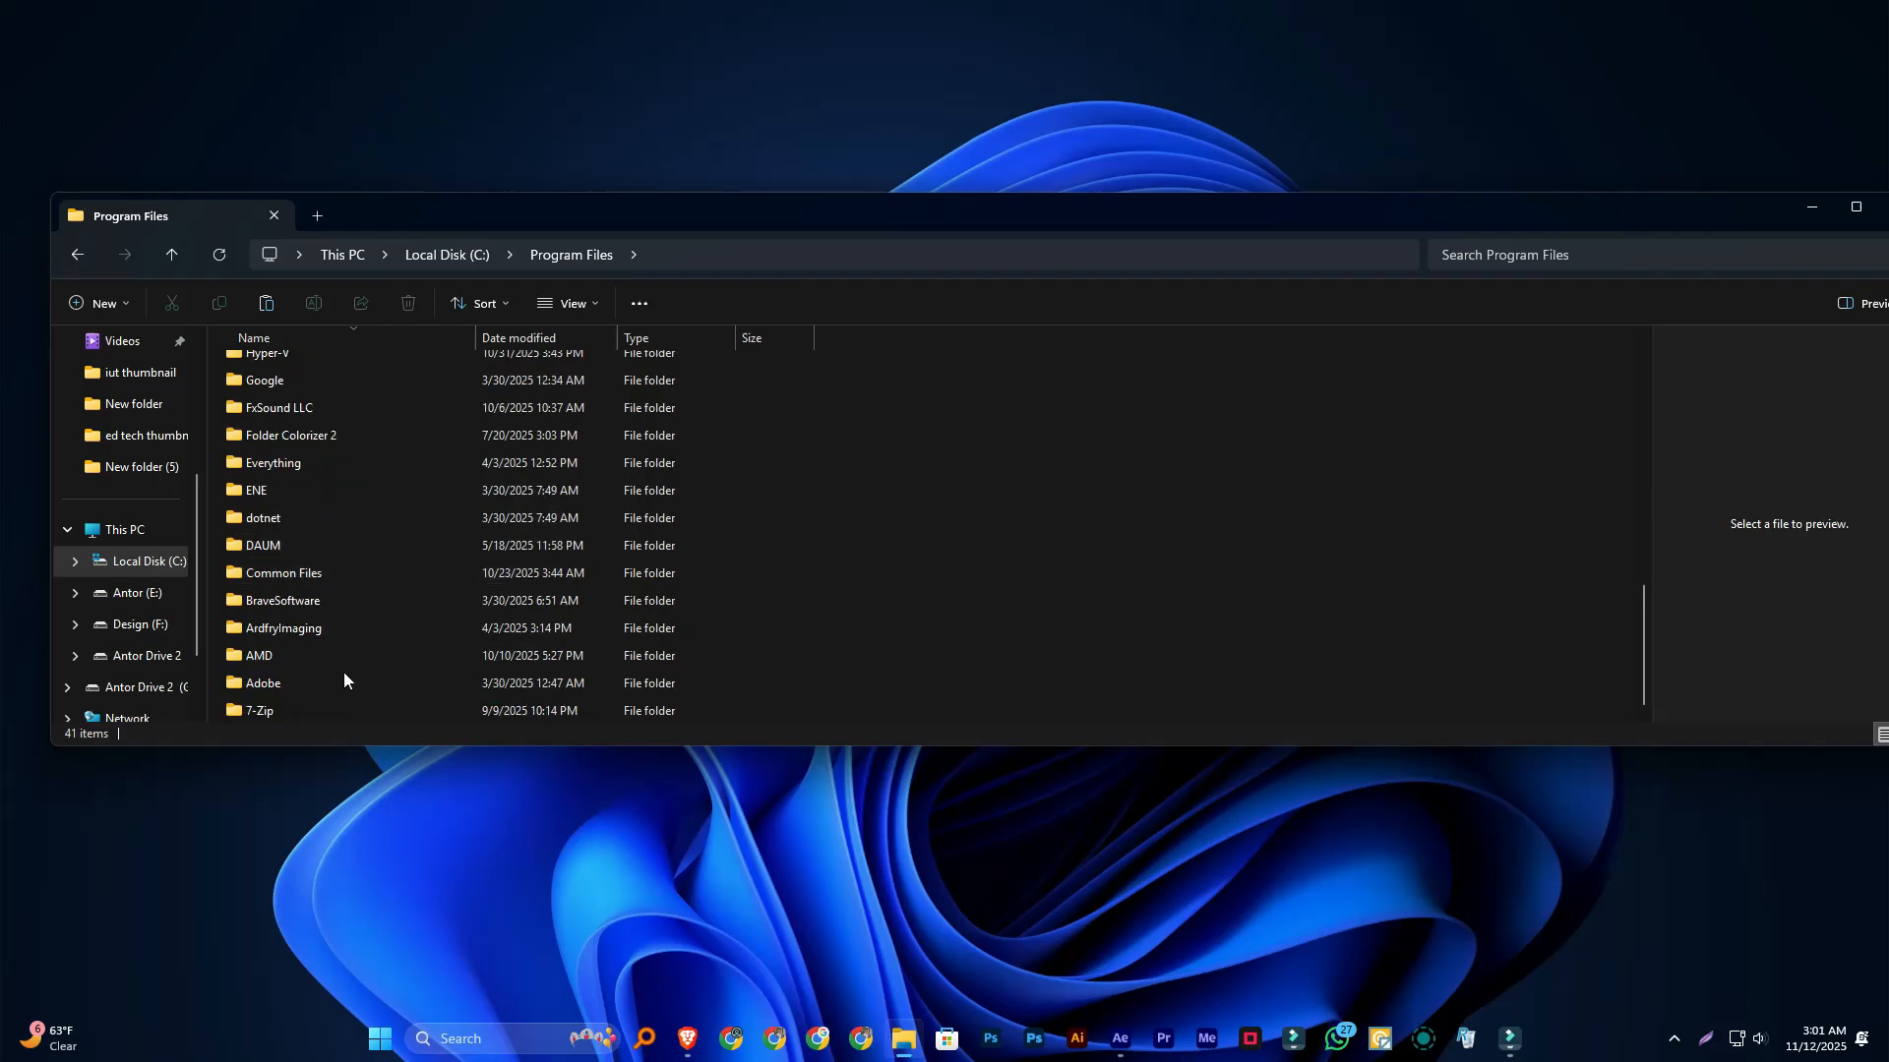
Step: Maximize the File Explorer window and open the Adobe folder in Program Files on Local Disk (C:)
{"action": "left_click", "coordinate": [1843, 214]}
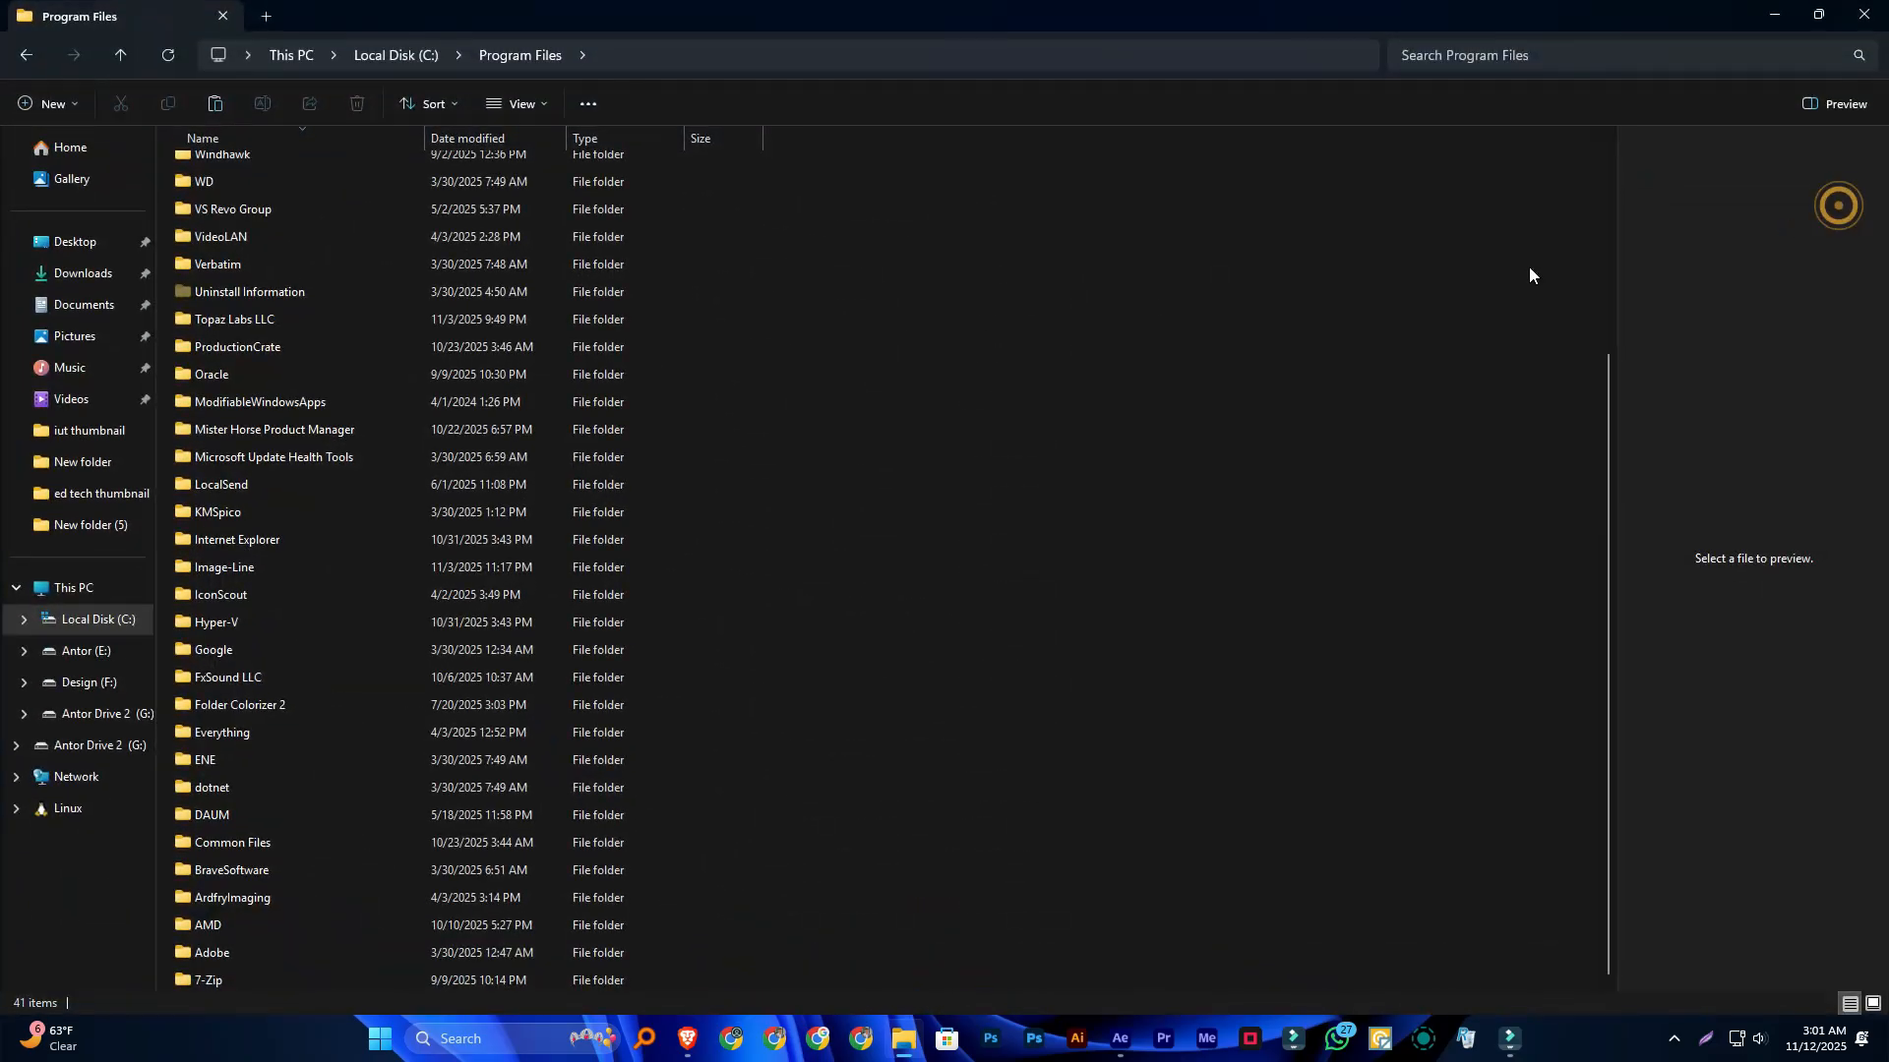
{"action": "left_click", "coordinate": [98, 620]}
{"action": "left_click", "coordinate": [82, 590]}
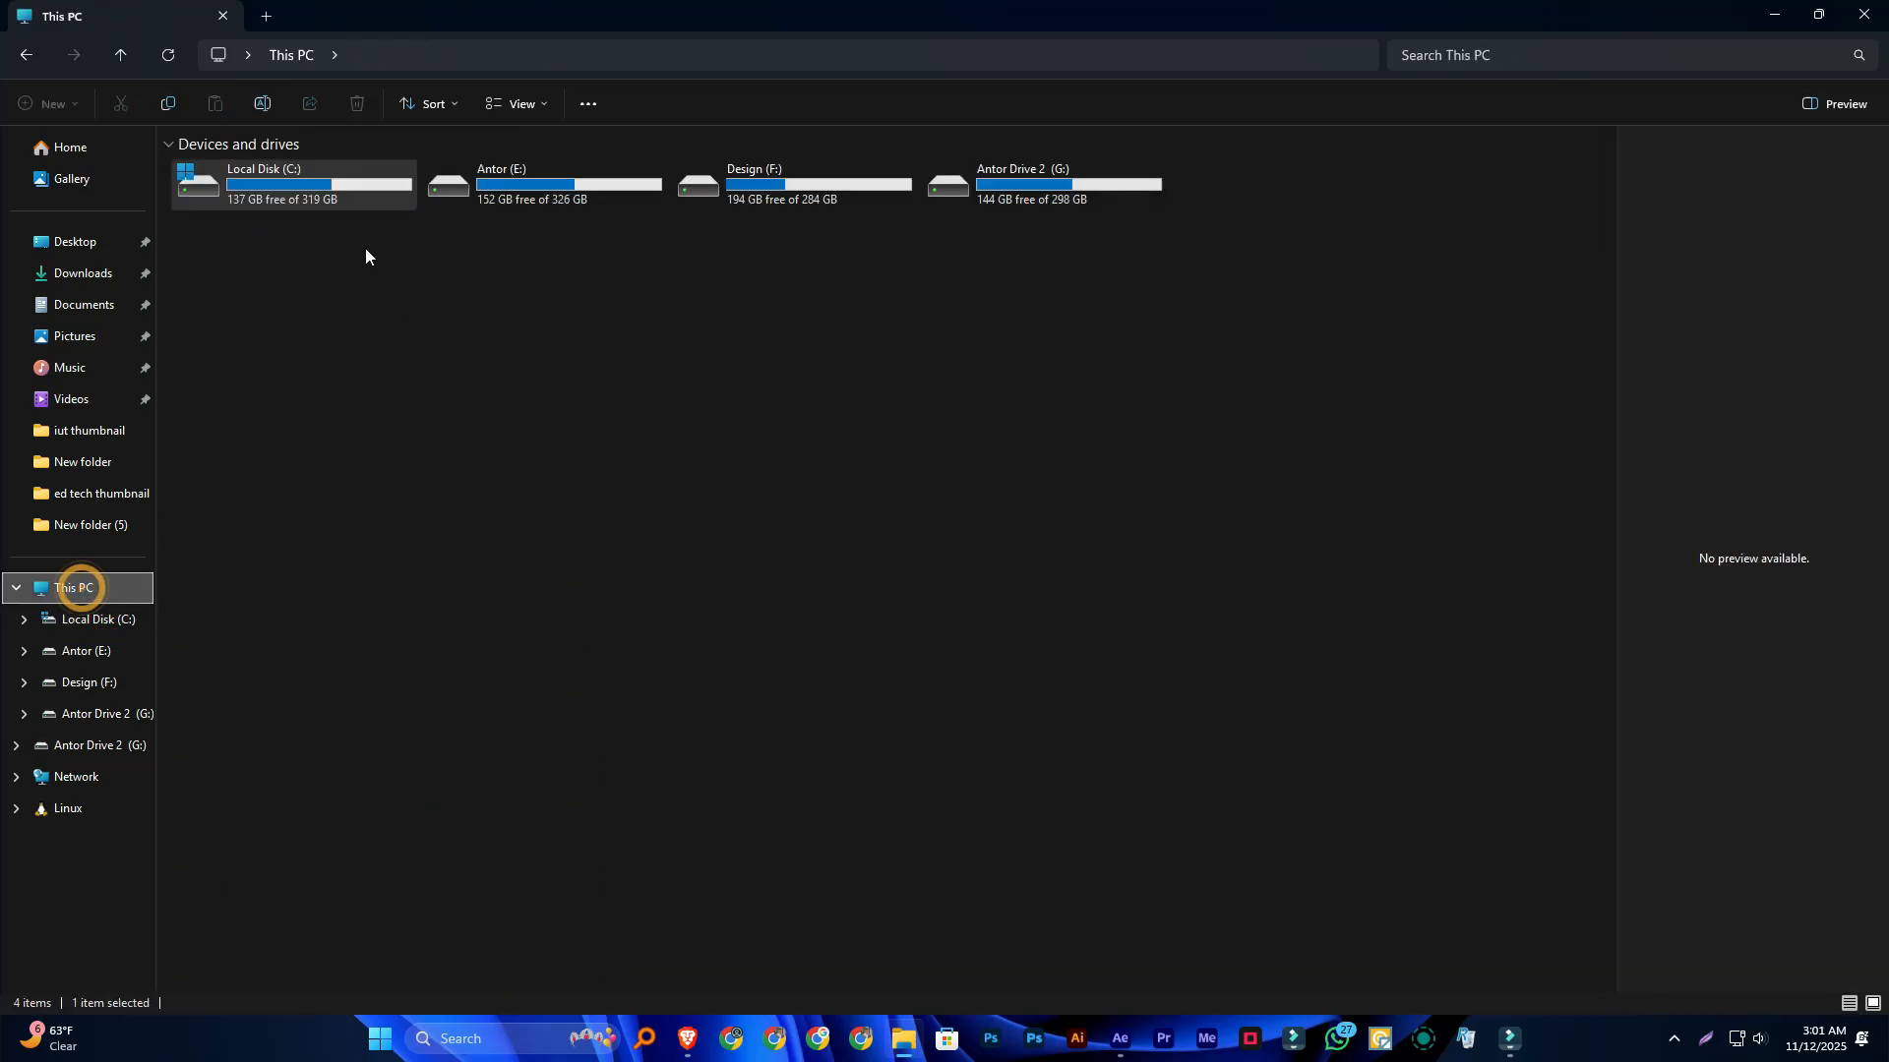
{"action": "double_click", "coordinate": [333, 203]}
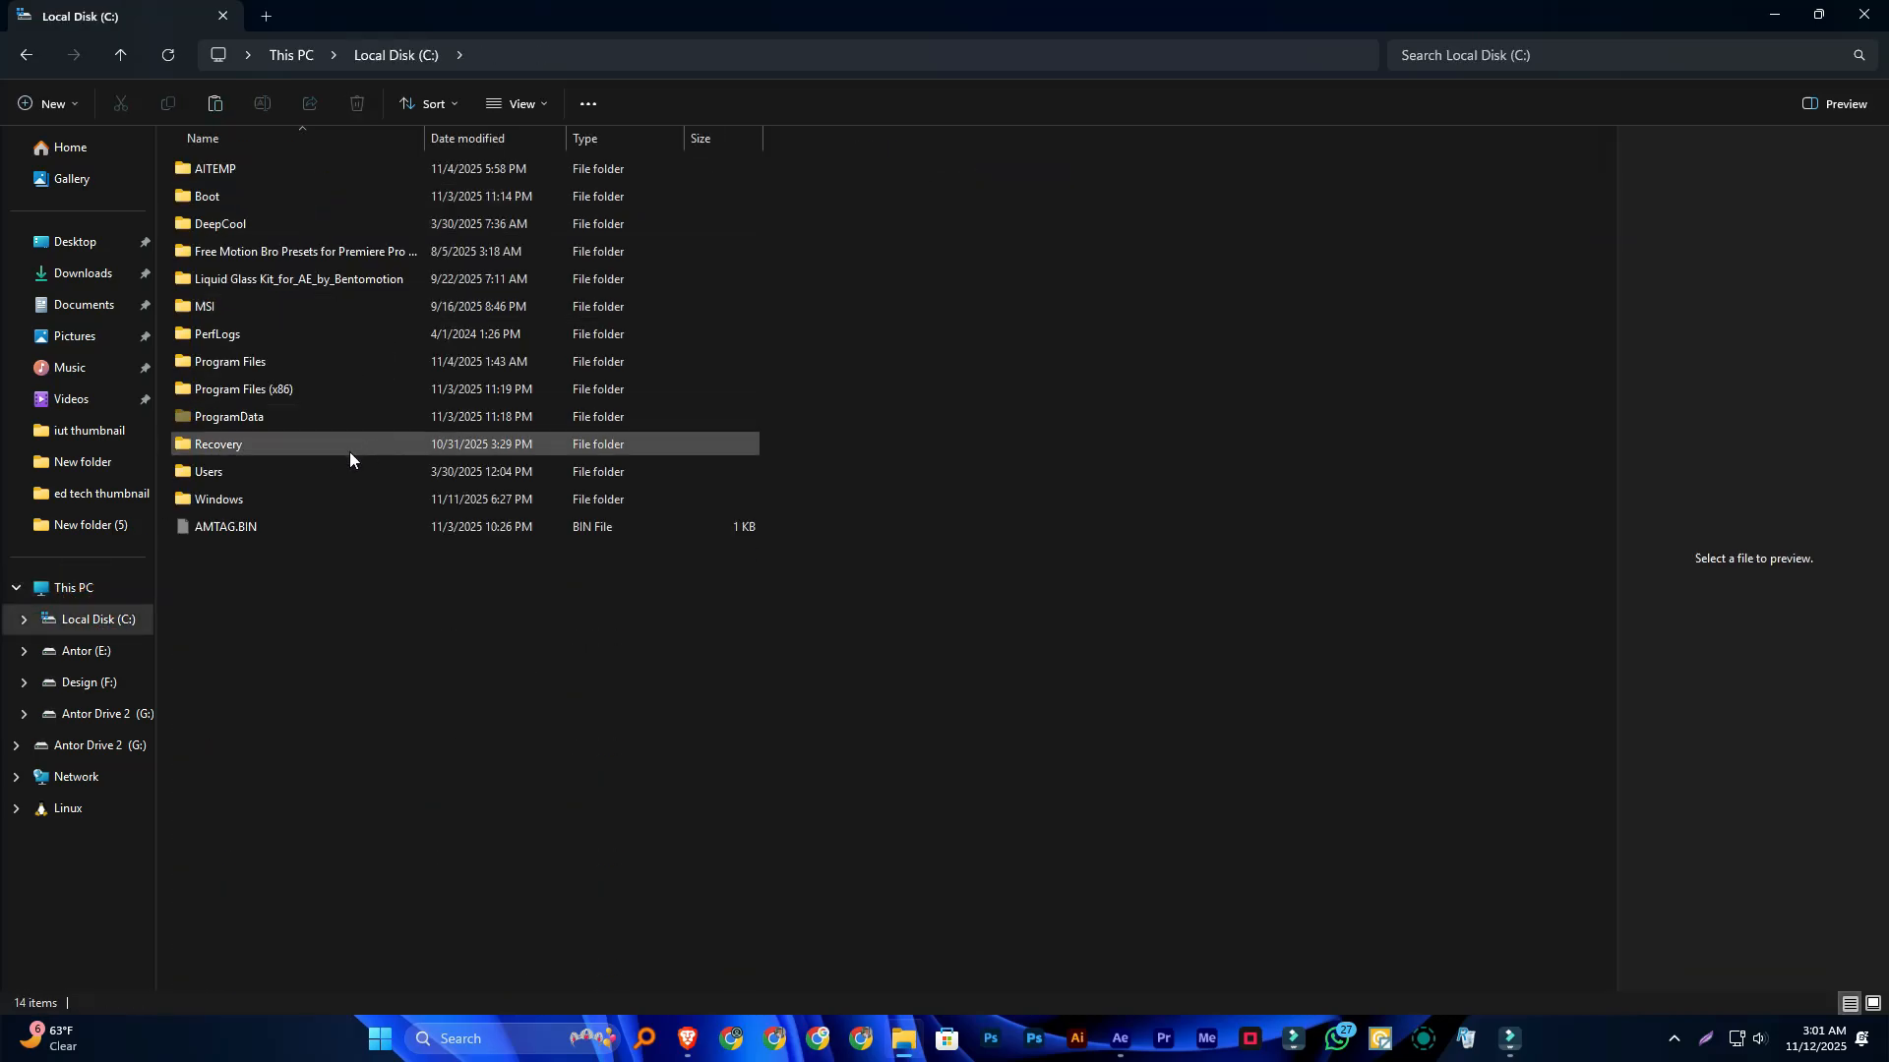
{"action": "double_click", "coordinate": [280, 364]}
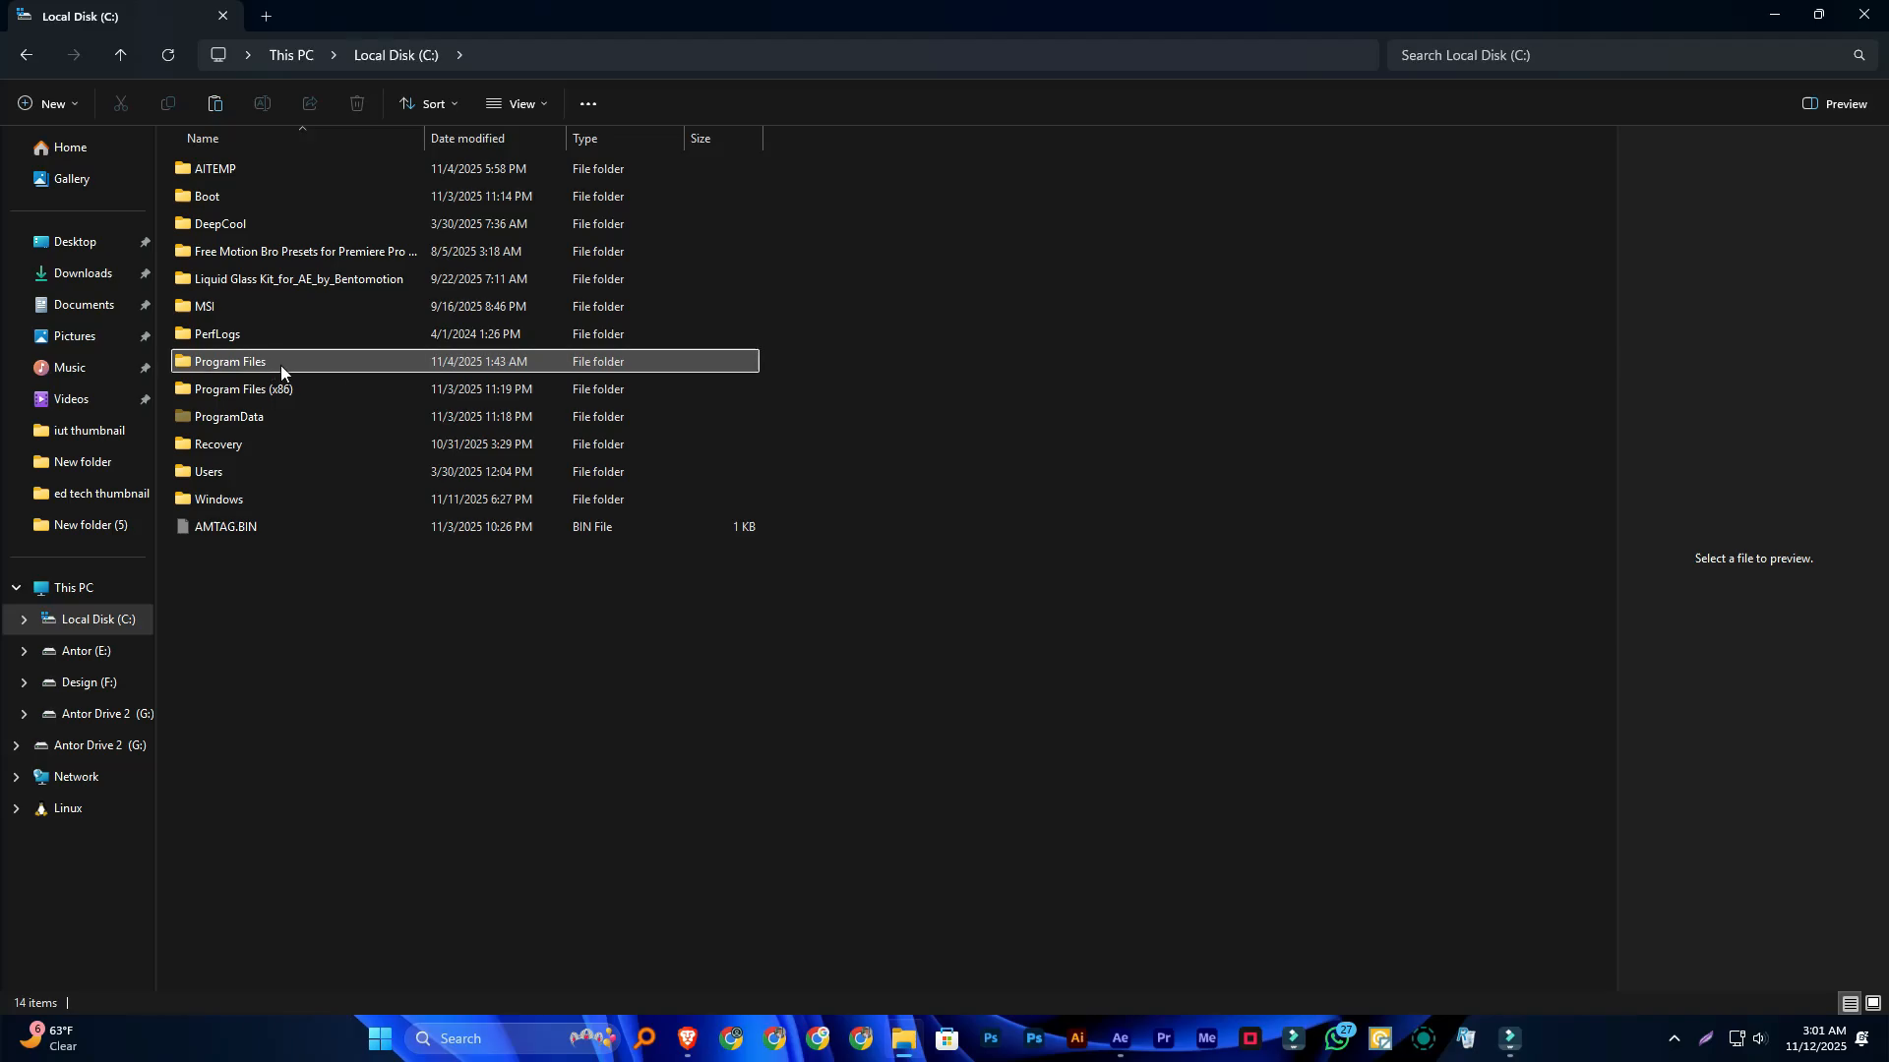
{"action": "scroll", "coordinate": [315, 600], "scroll_direction": "down", "scroll_amount": 4}
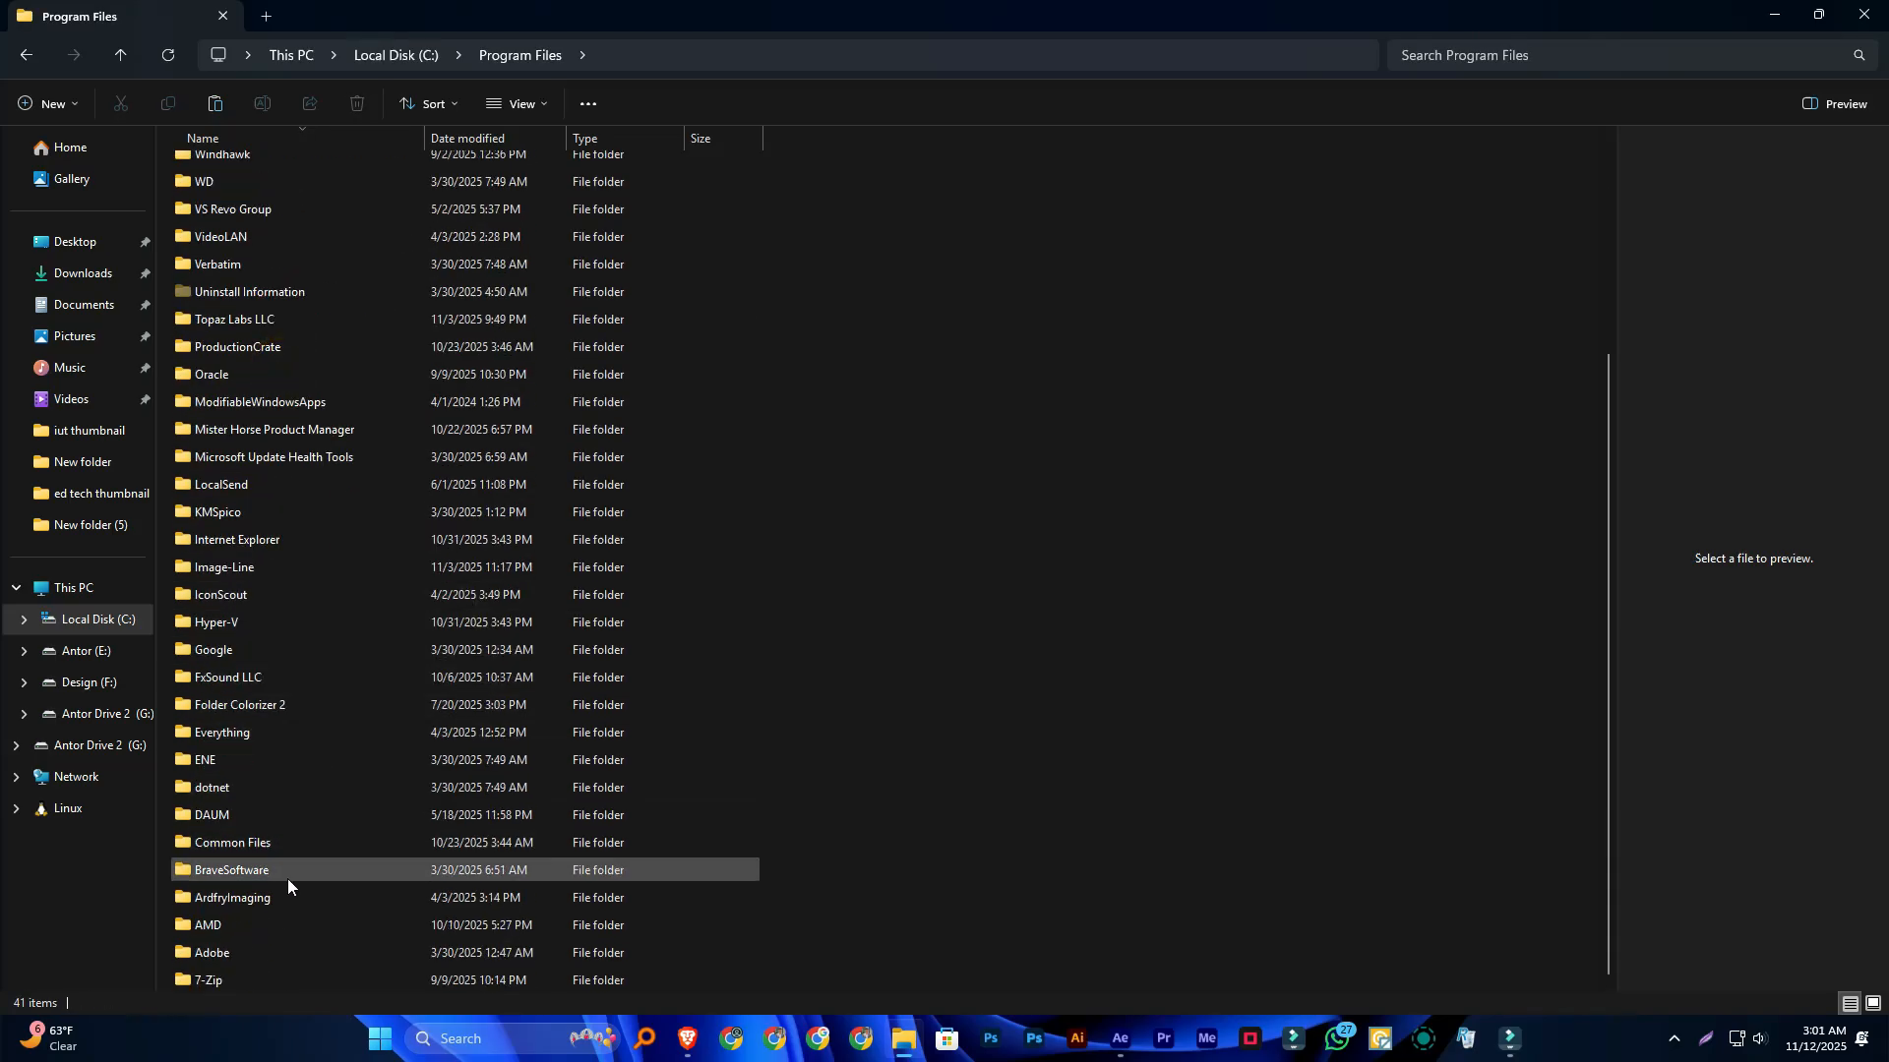
{"action": "scroll", "coordinate": [266, 590], "scroll_direction": "up", "scroll_amount": 4}
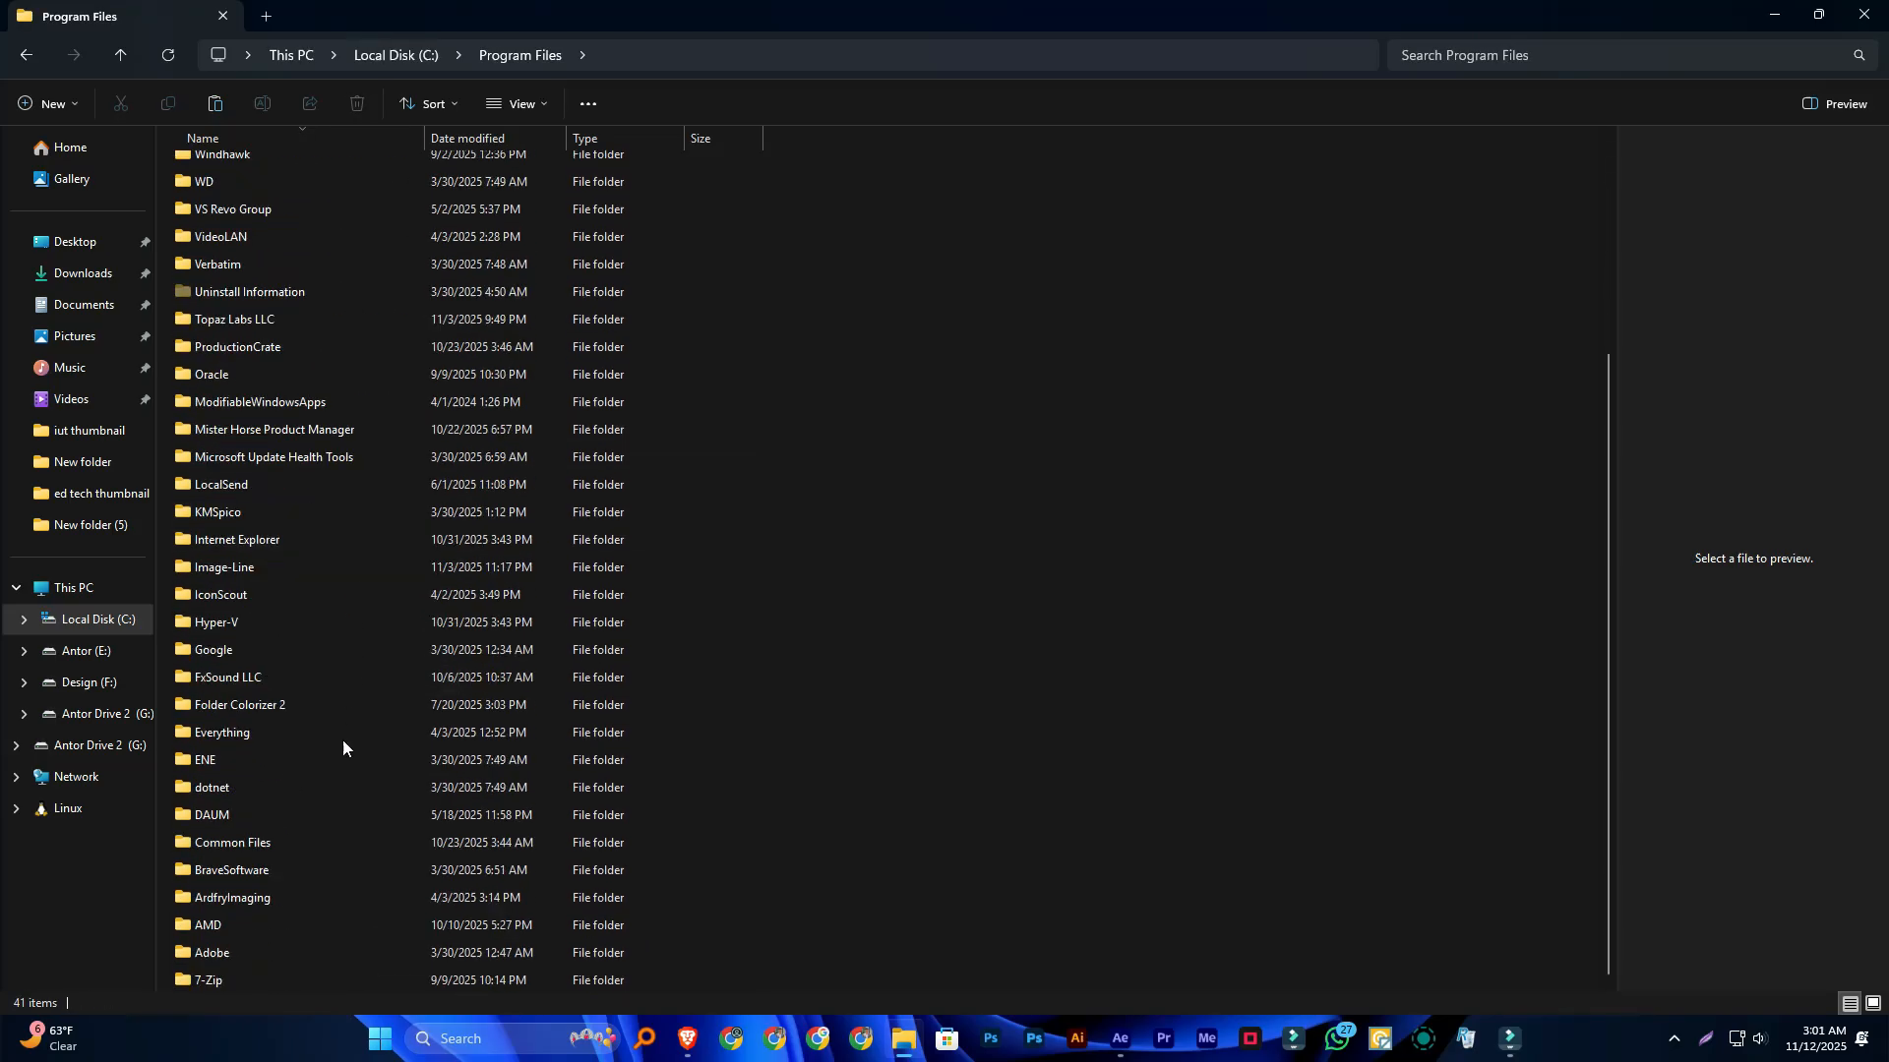
{"action": "double_click", "coordinate": [250, 949]}
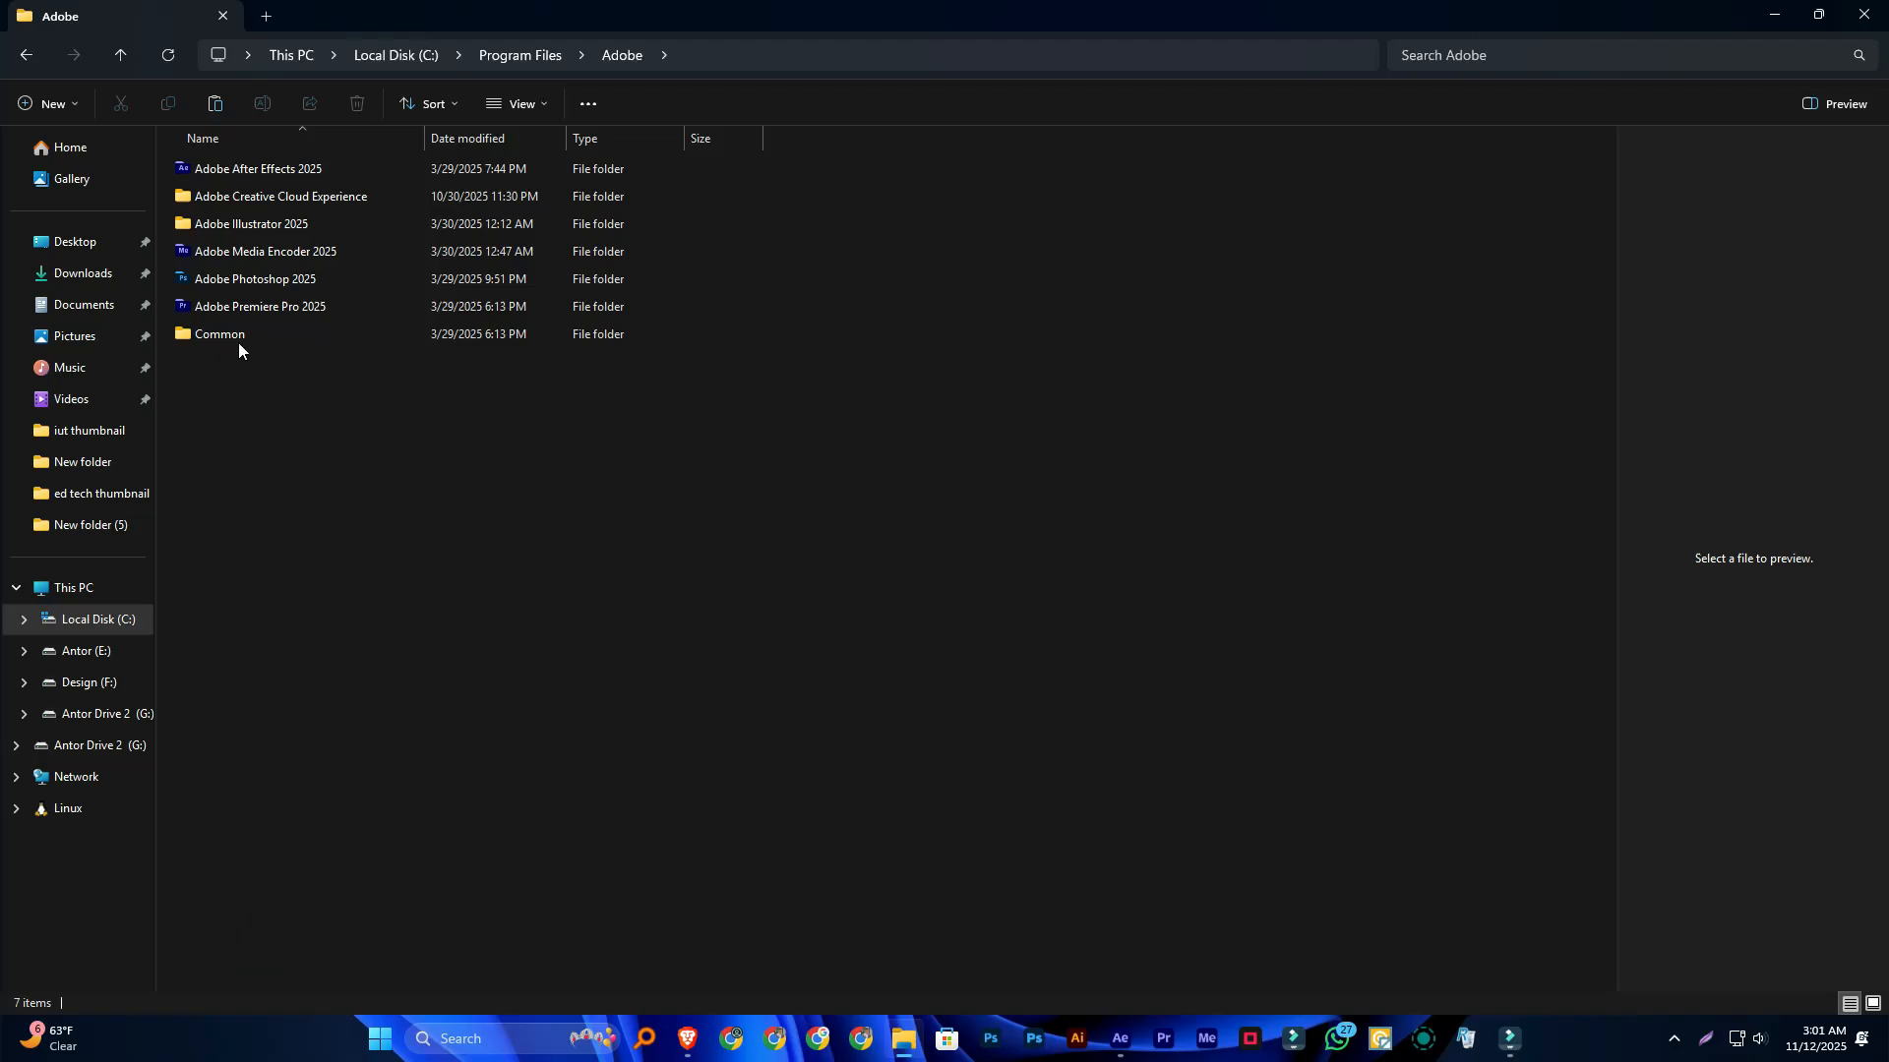
Step: Open the ScriptUI Panels folder under Adobe After Effects 2025, Support Files, Scripts
{"action": "double_click", "coordinate": [347, 169]}
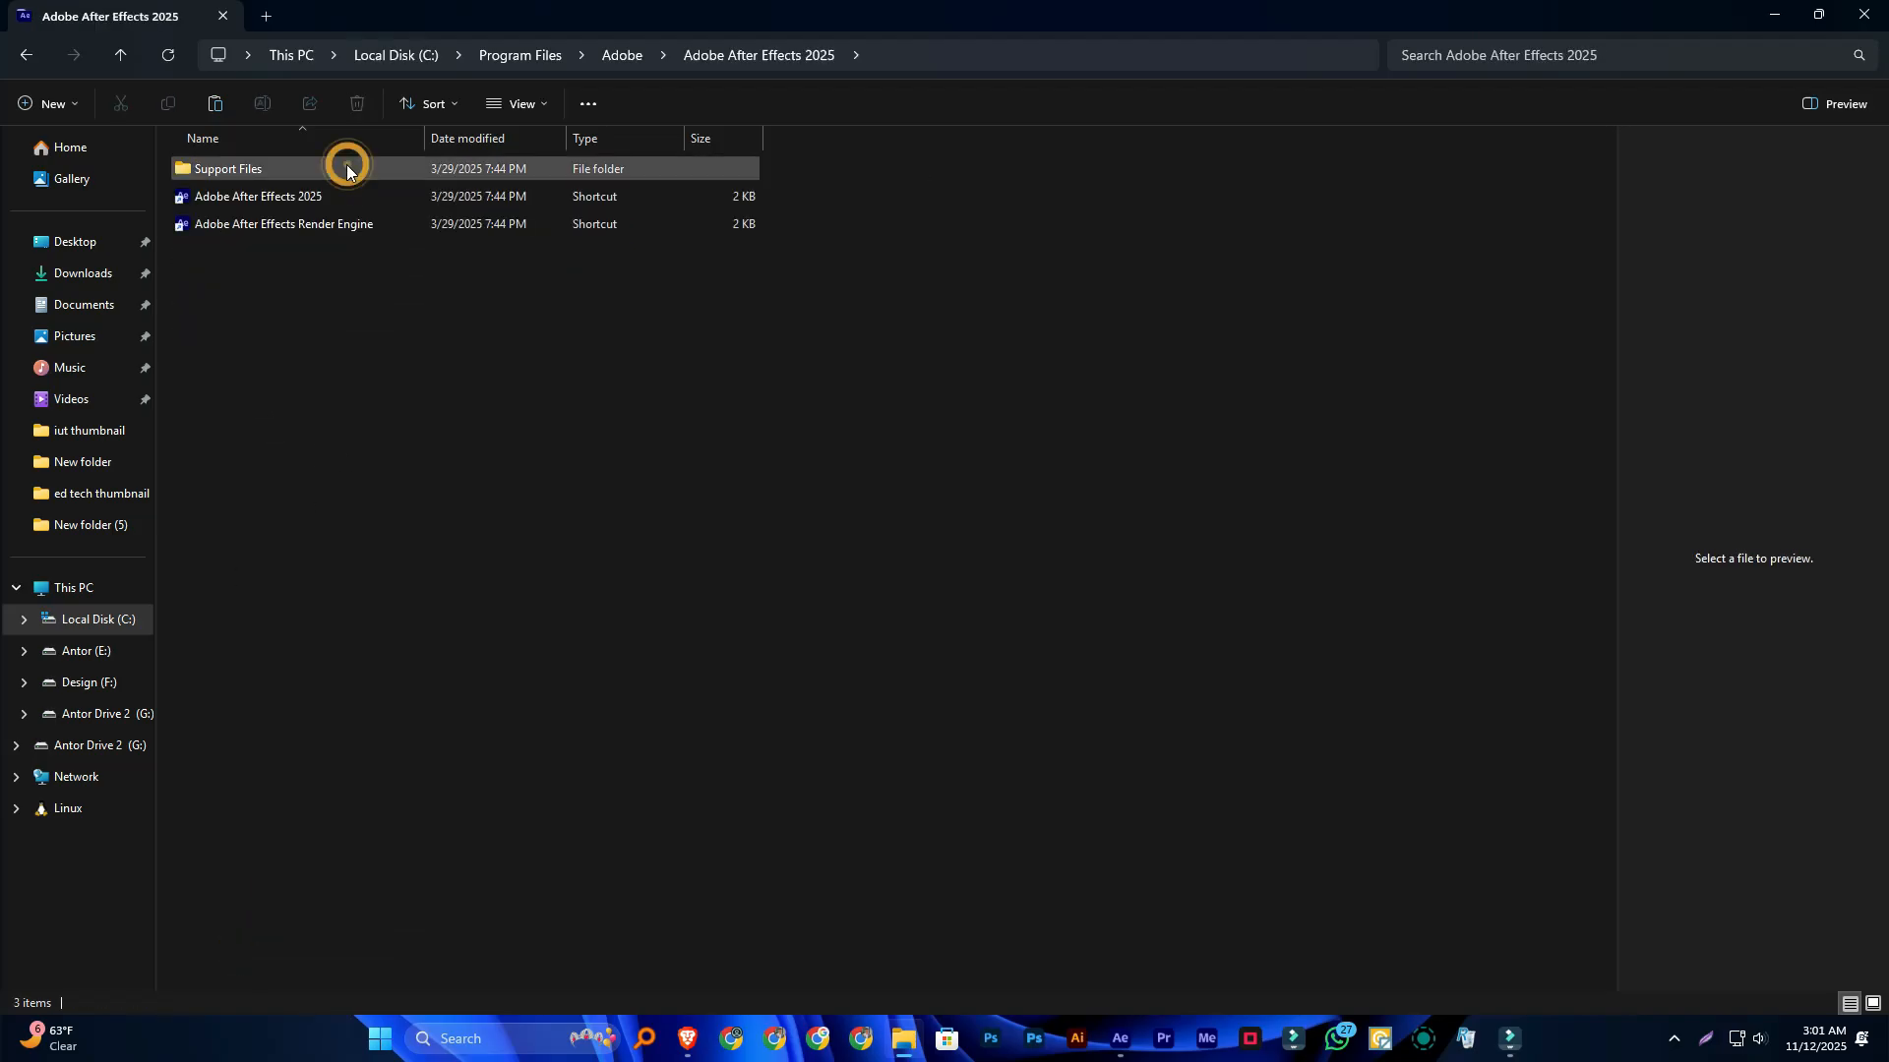
{"action": "double_click", "coordinate": [327, 168]}
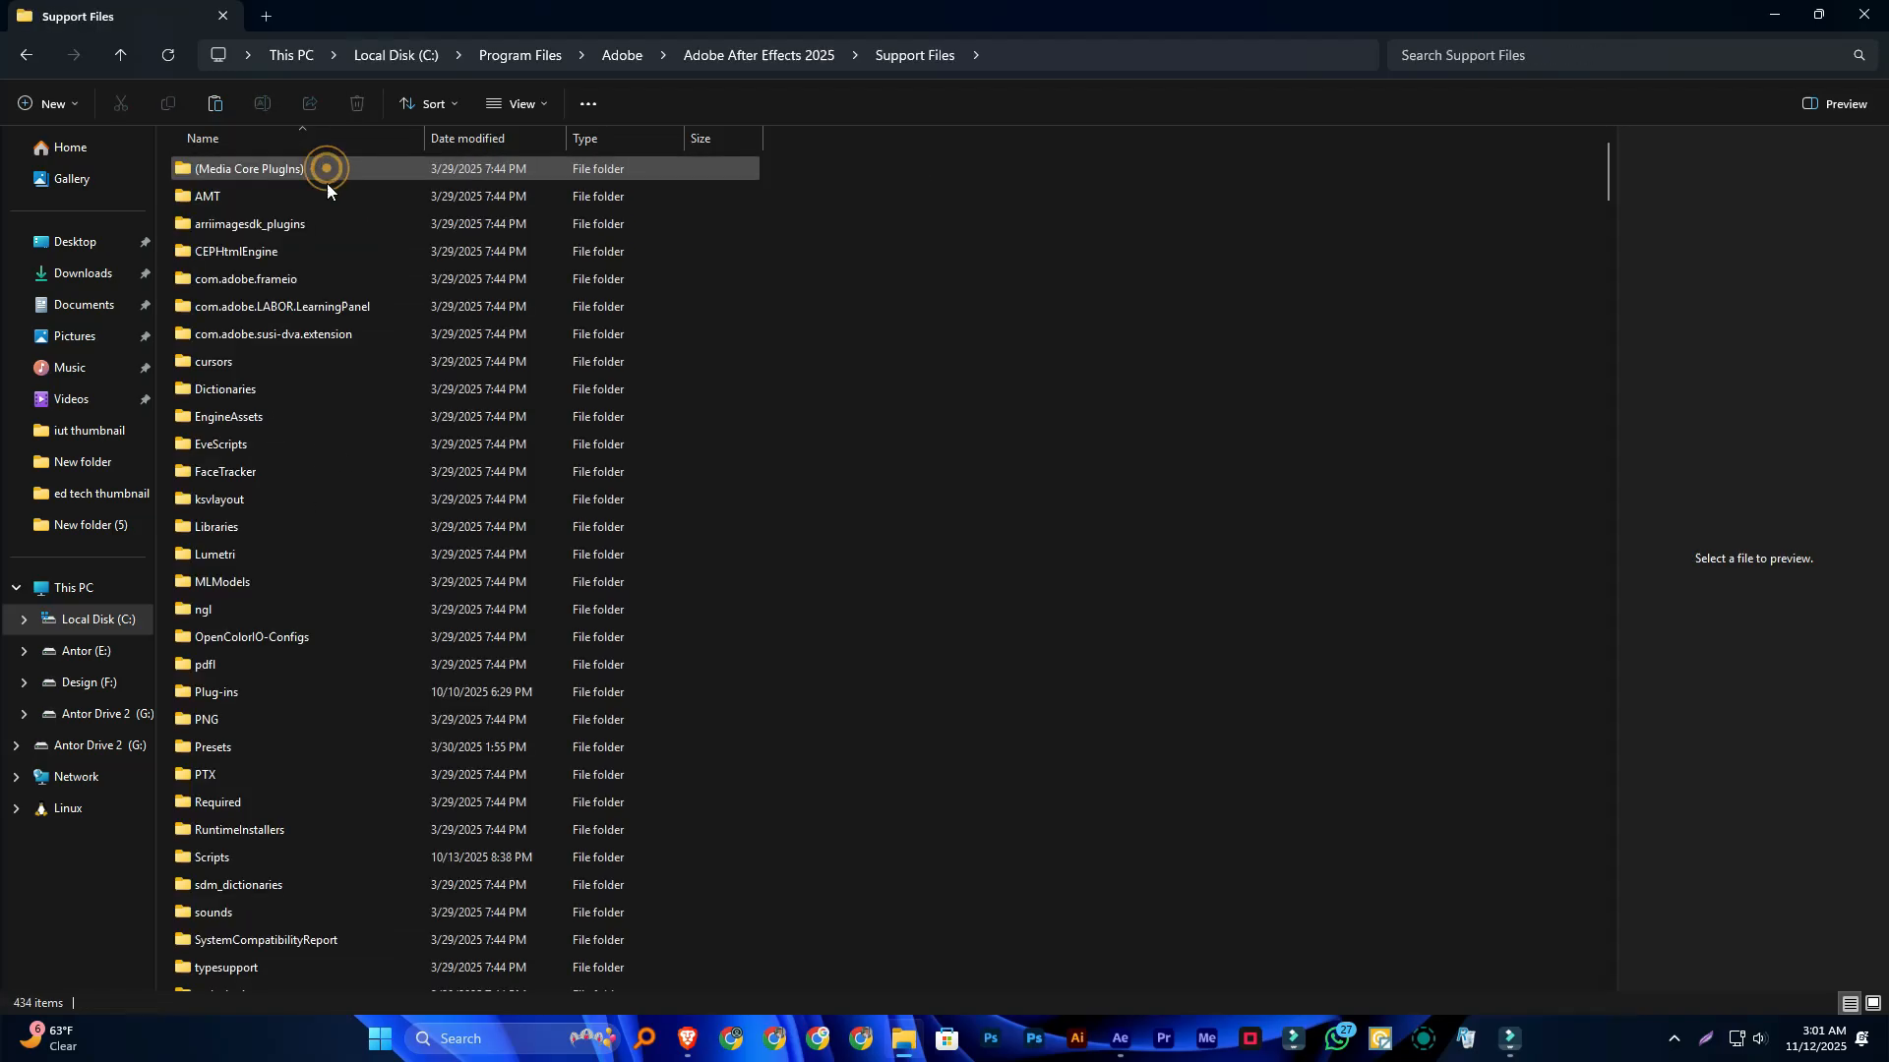
{"action": "scroll", "coordinate": [384, 423], "scroll_direction": "down", "scroll_amount": 4}
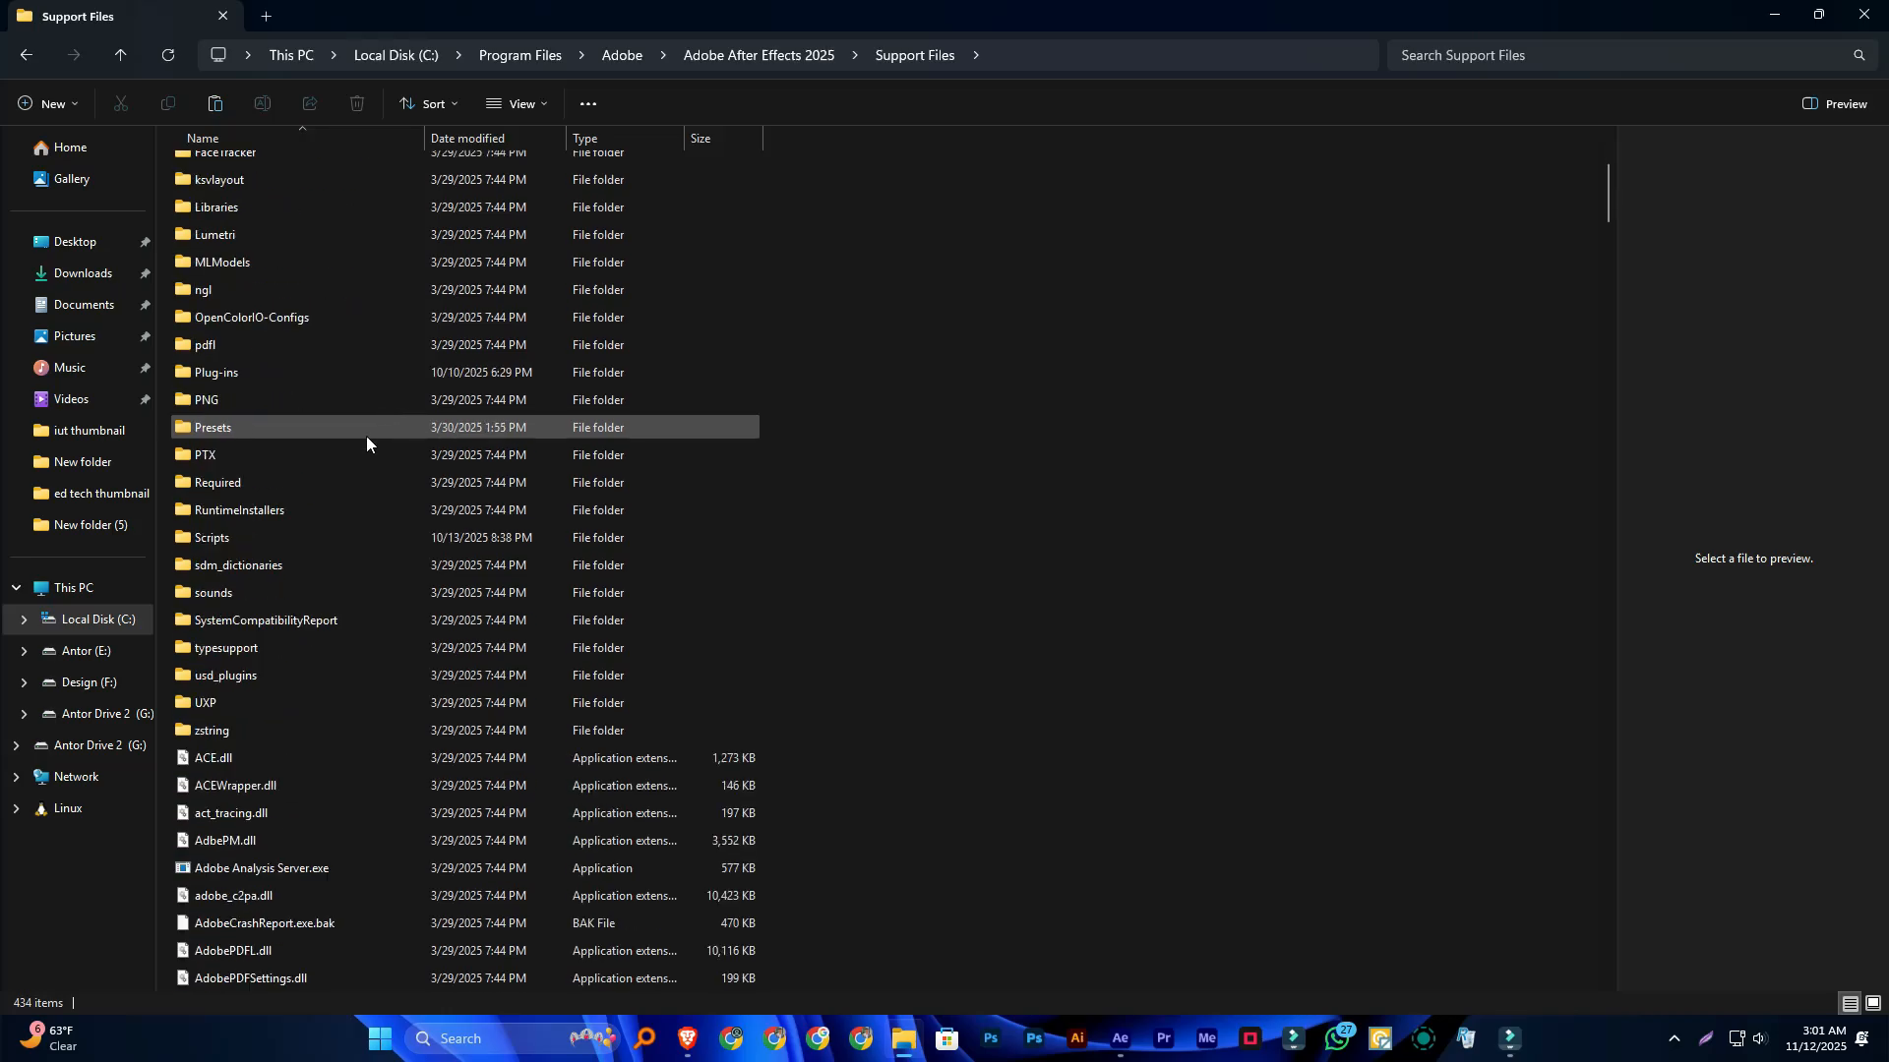
{"action": "double_click", "coordinate": [245, 539]}
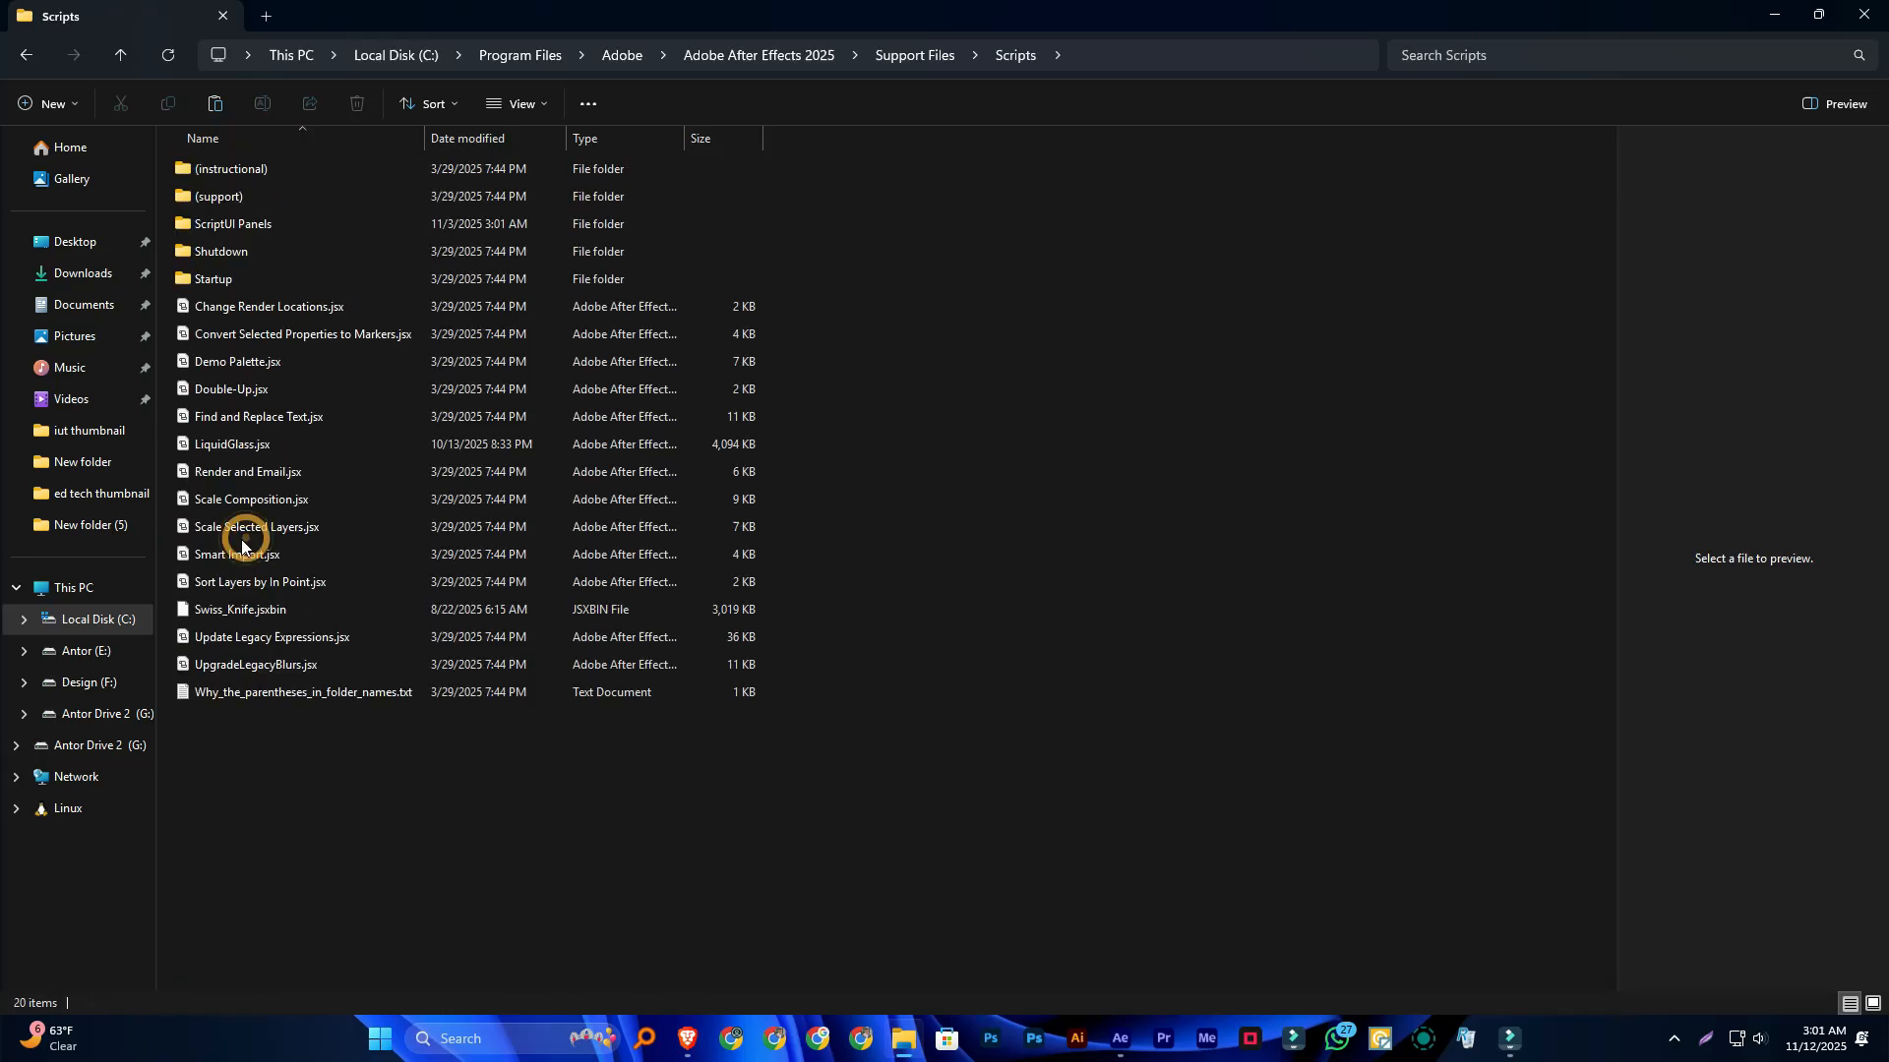
{"action": "double_click", "coordinate": [279, 225]}
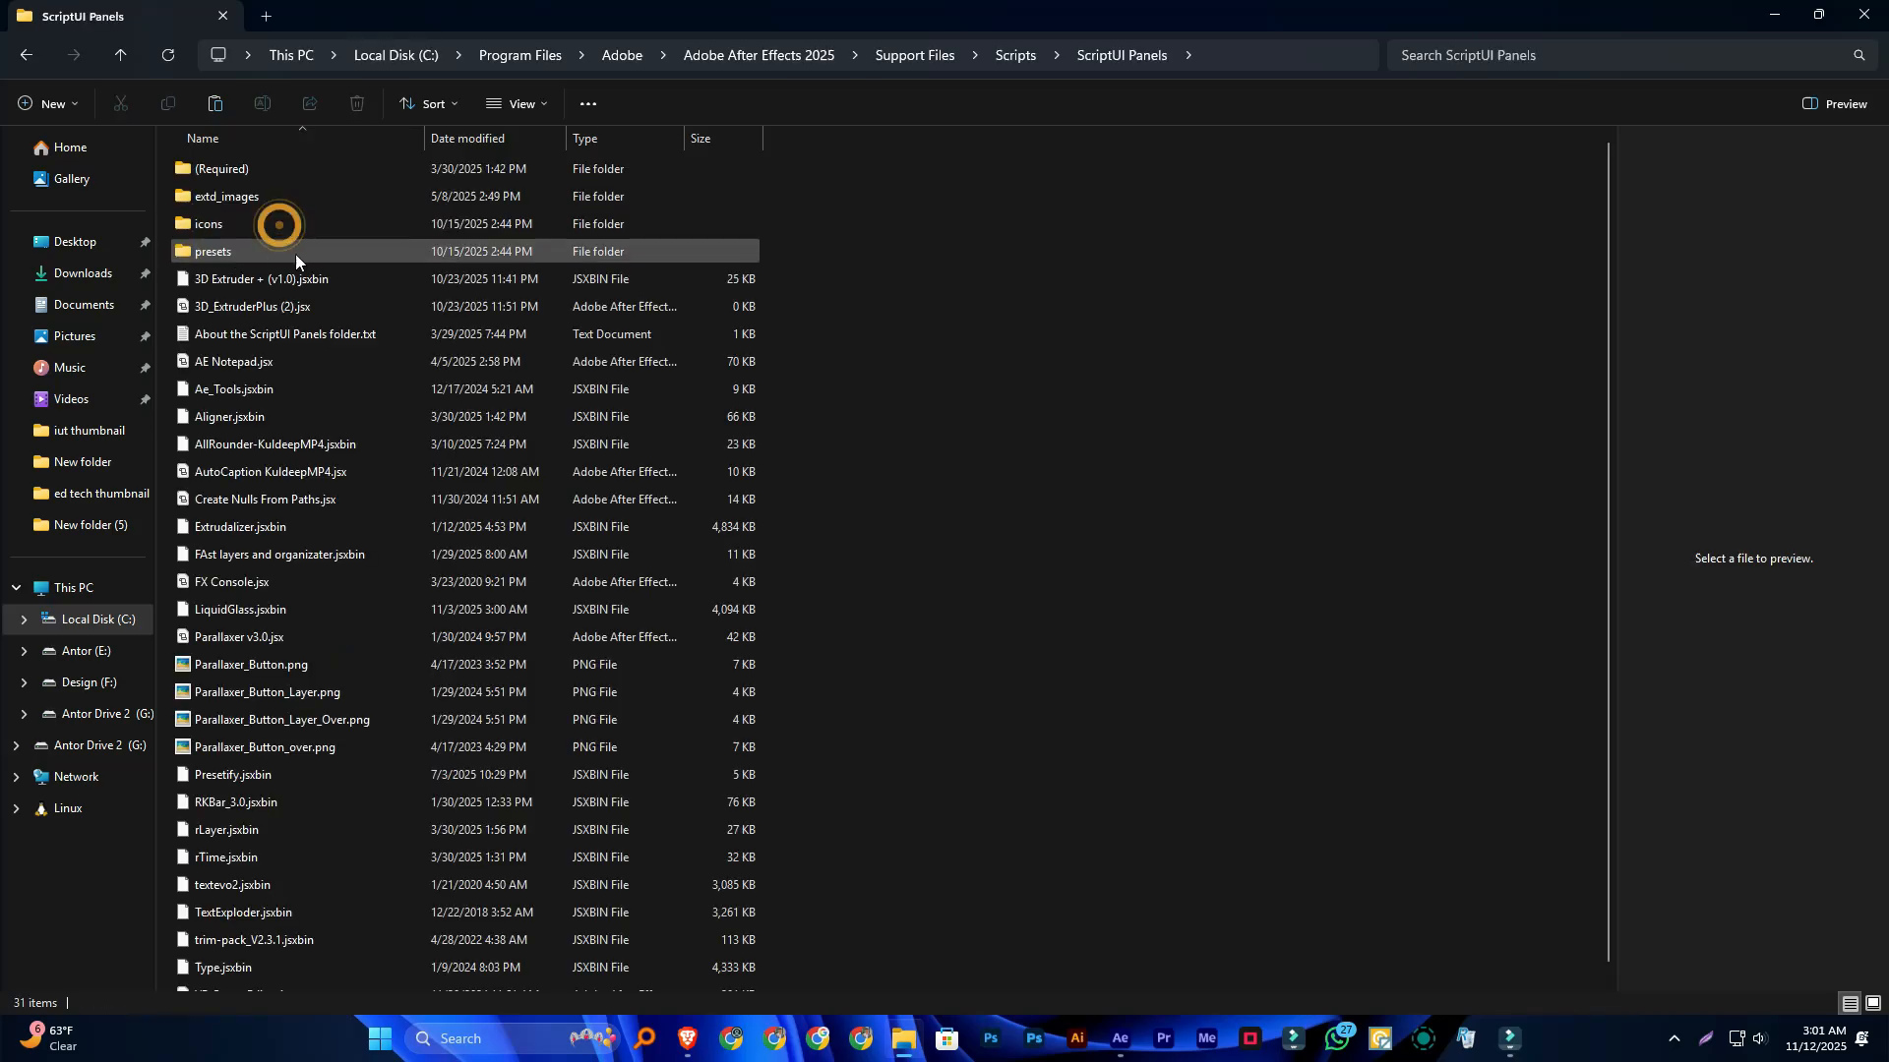
Step: Paste LiquidGlass.jsxbin into the ScriptUI Panels folder, replacing the existing file
{"action": "right_click", "coordinate": [1054, 291]}
{"action": "left_click", "coordinate": [1084, 317]}
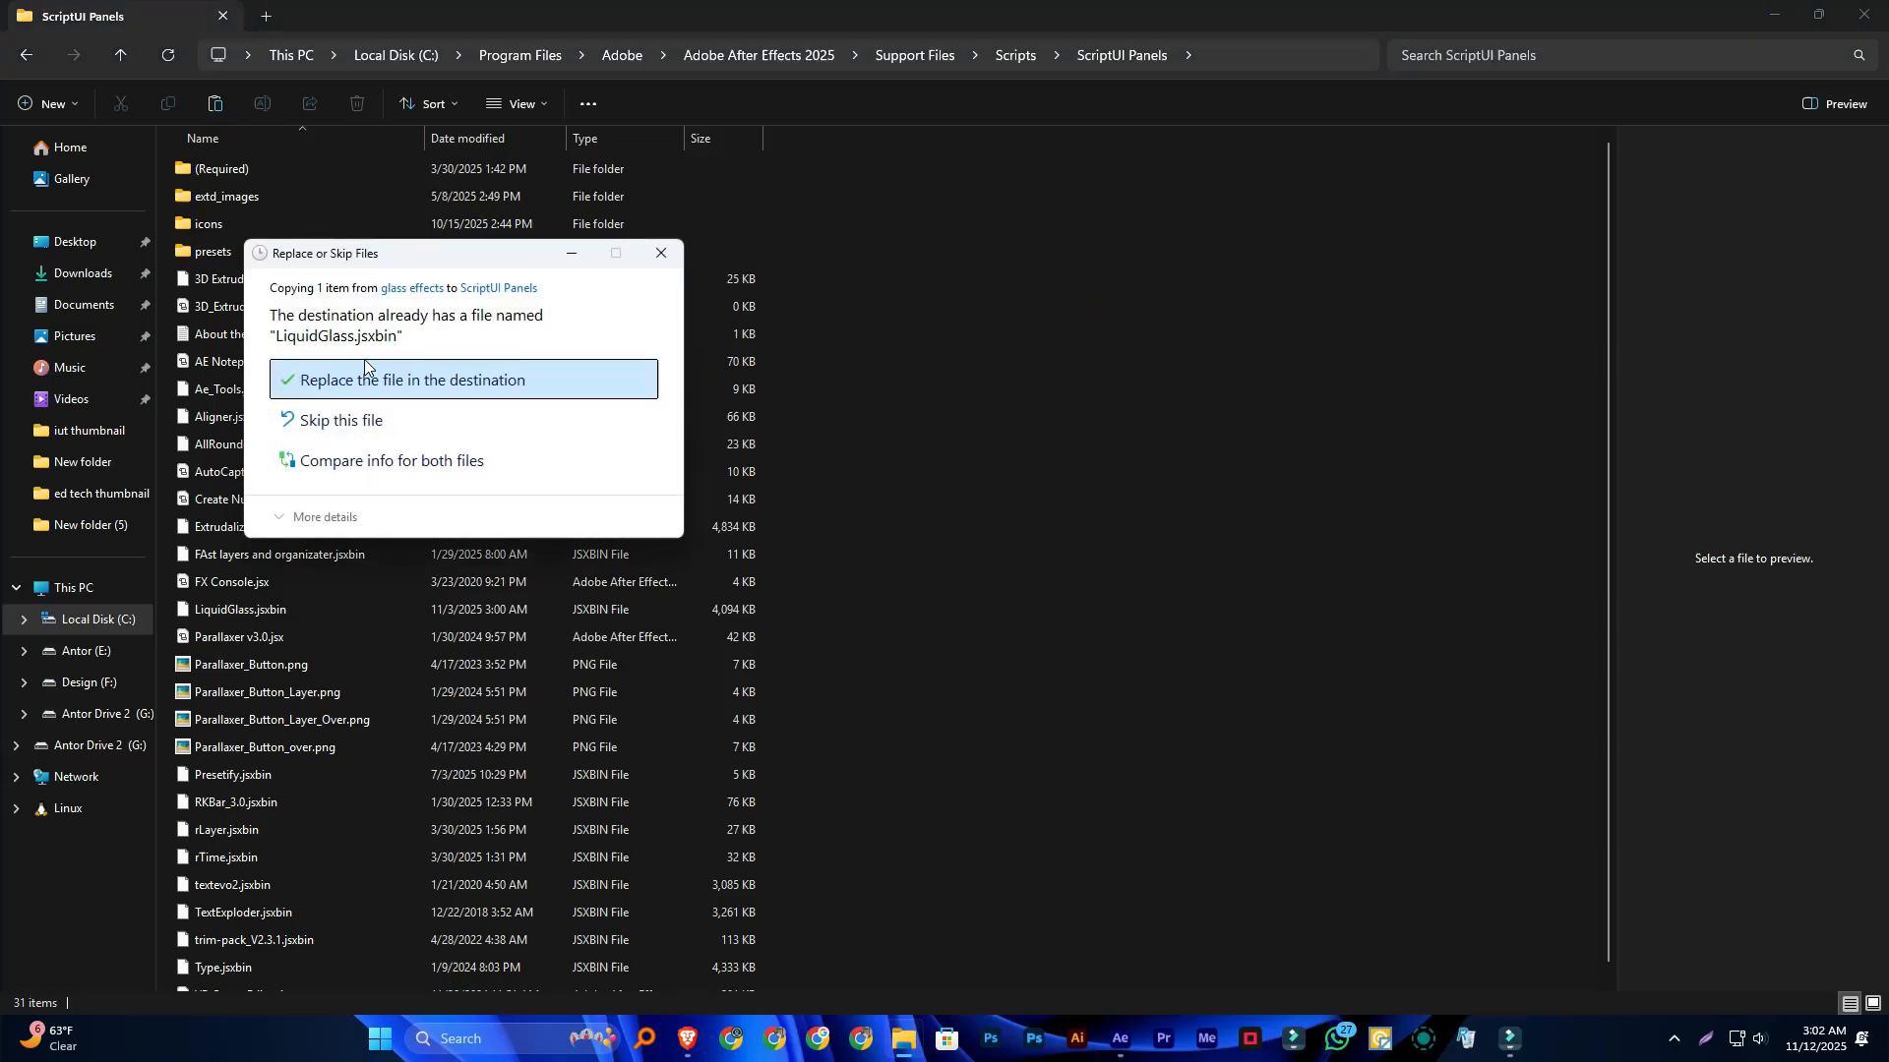
{"action": "left_click", "coordinate": [480, 378]}
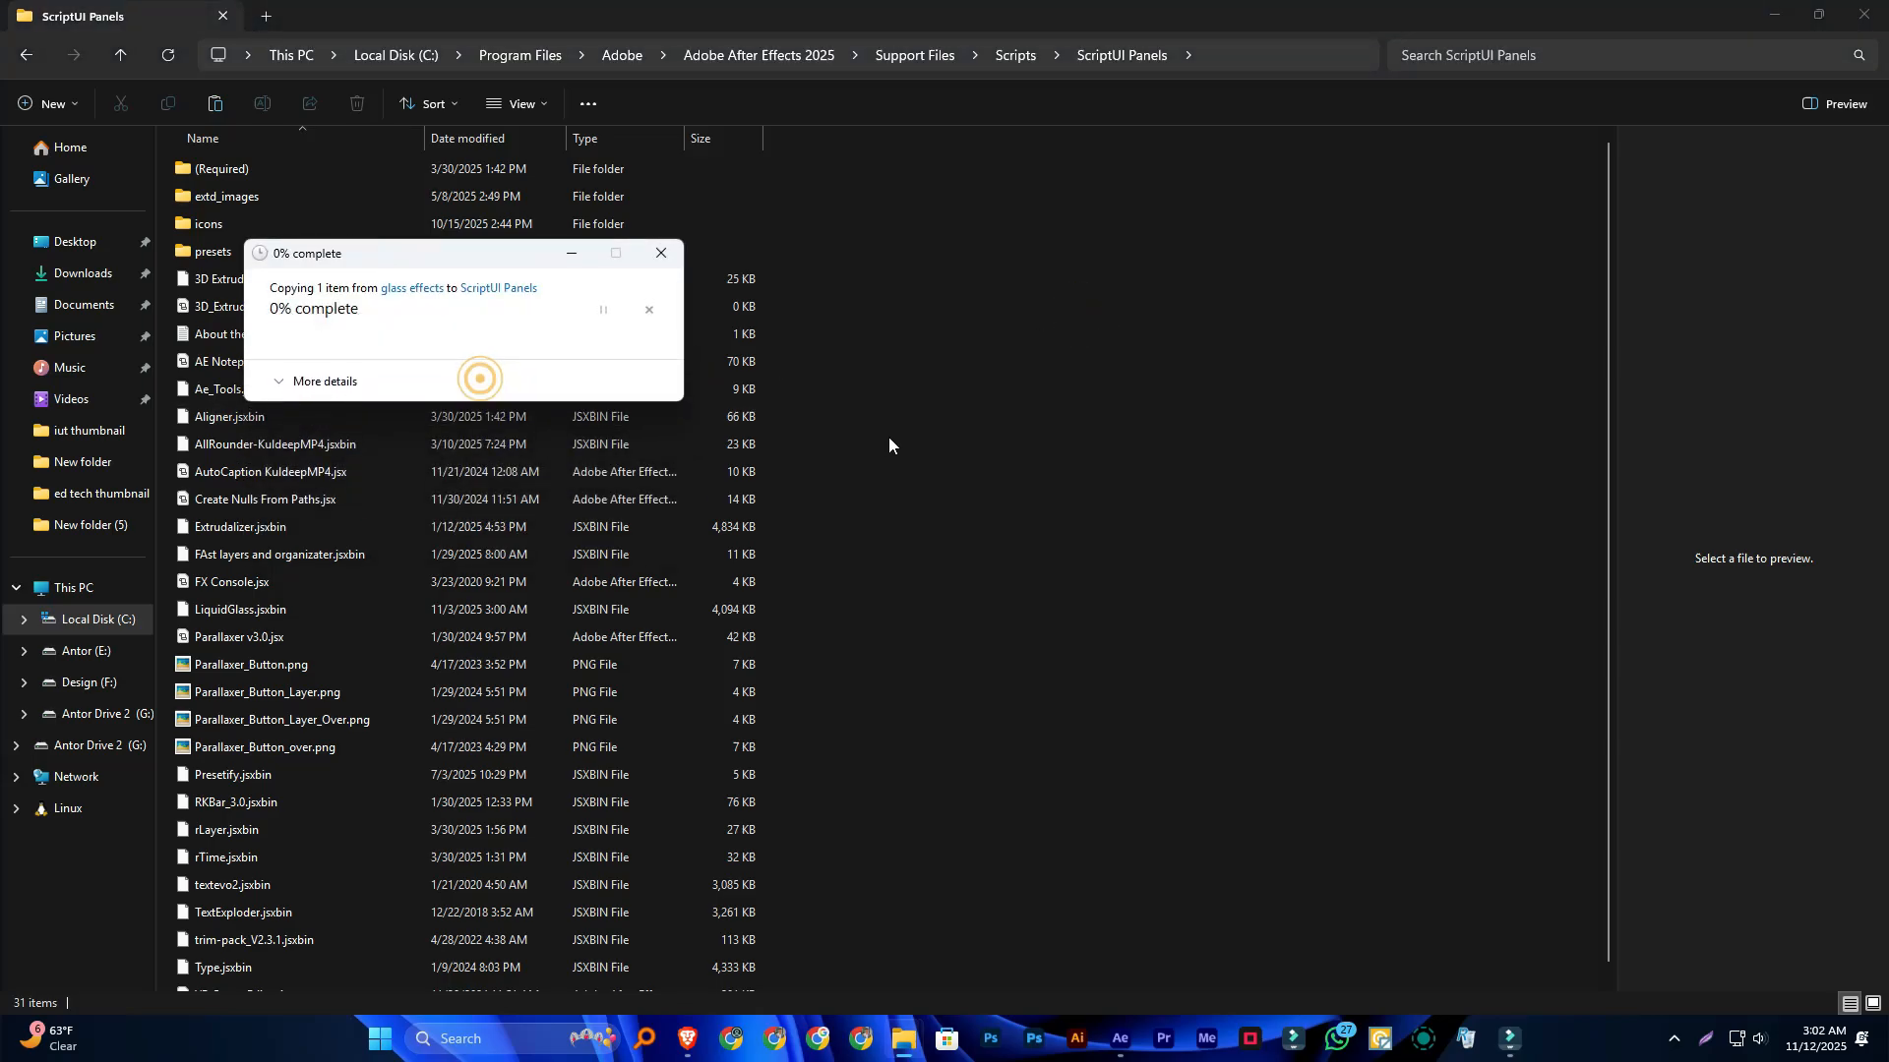
{"action": "left_click", "coordinate": [411, 382]}
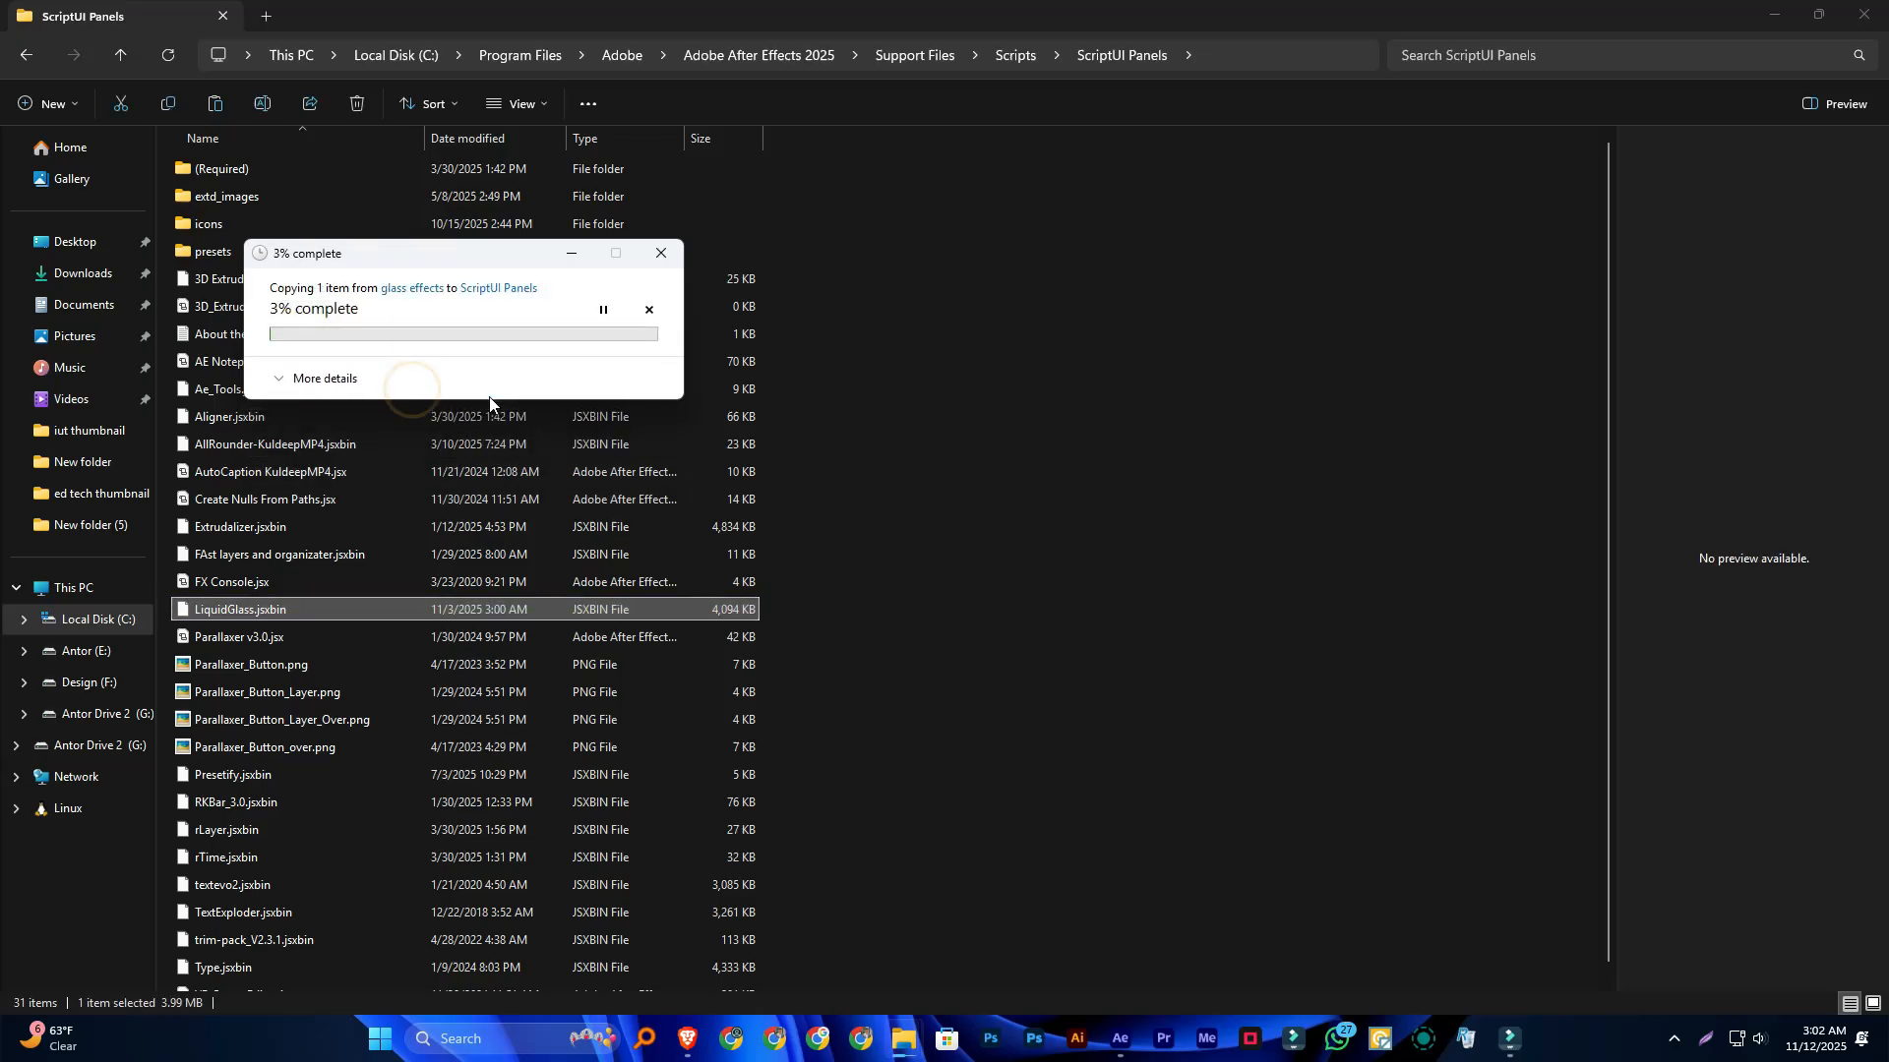
{"action": "left_click", "coordinate": [987, 489]}
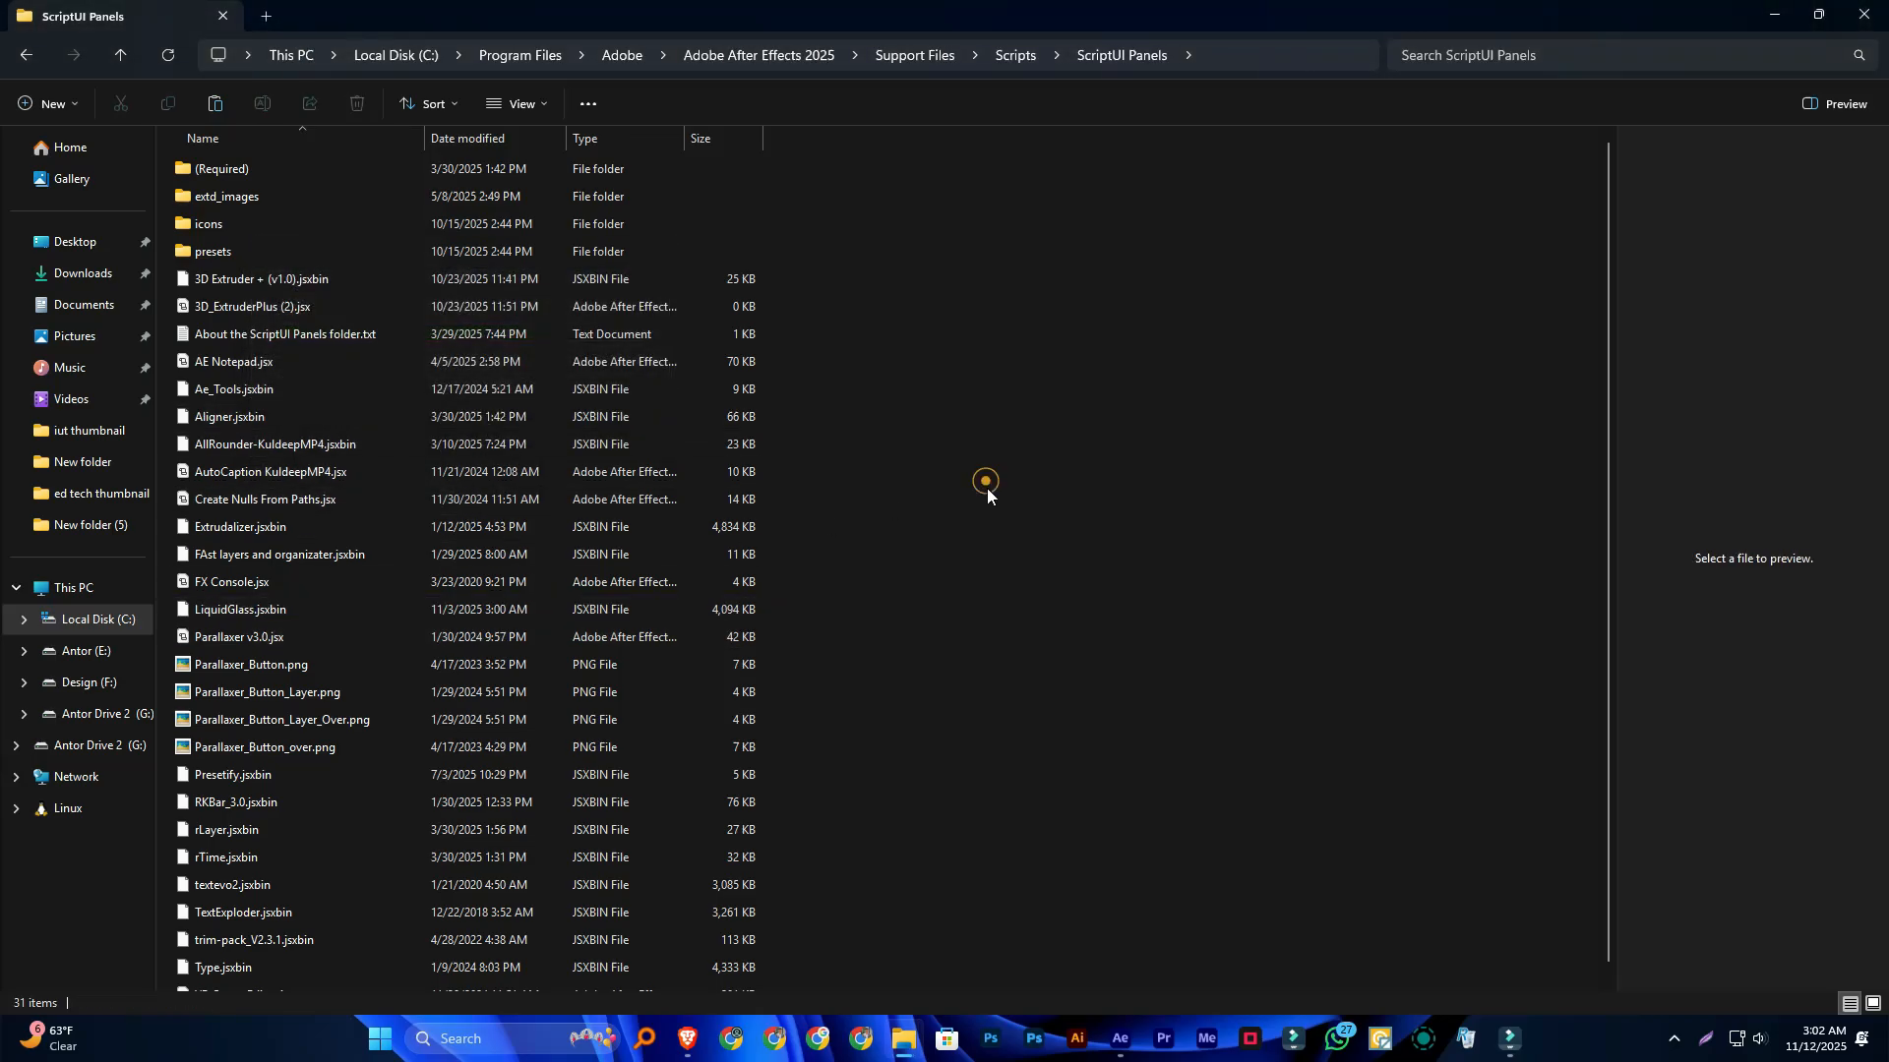
Step: Switch back to After Effects, open the LiquidGlass.jsxbin script window and place it beside the composition image
{"action": "left_click", "coordinate": [1775, 14]}
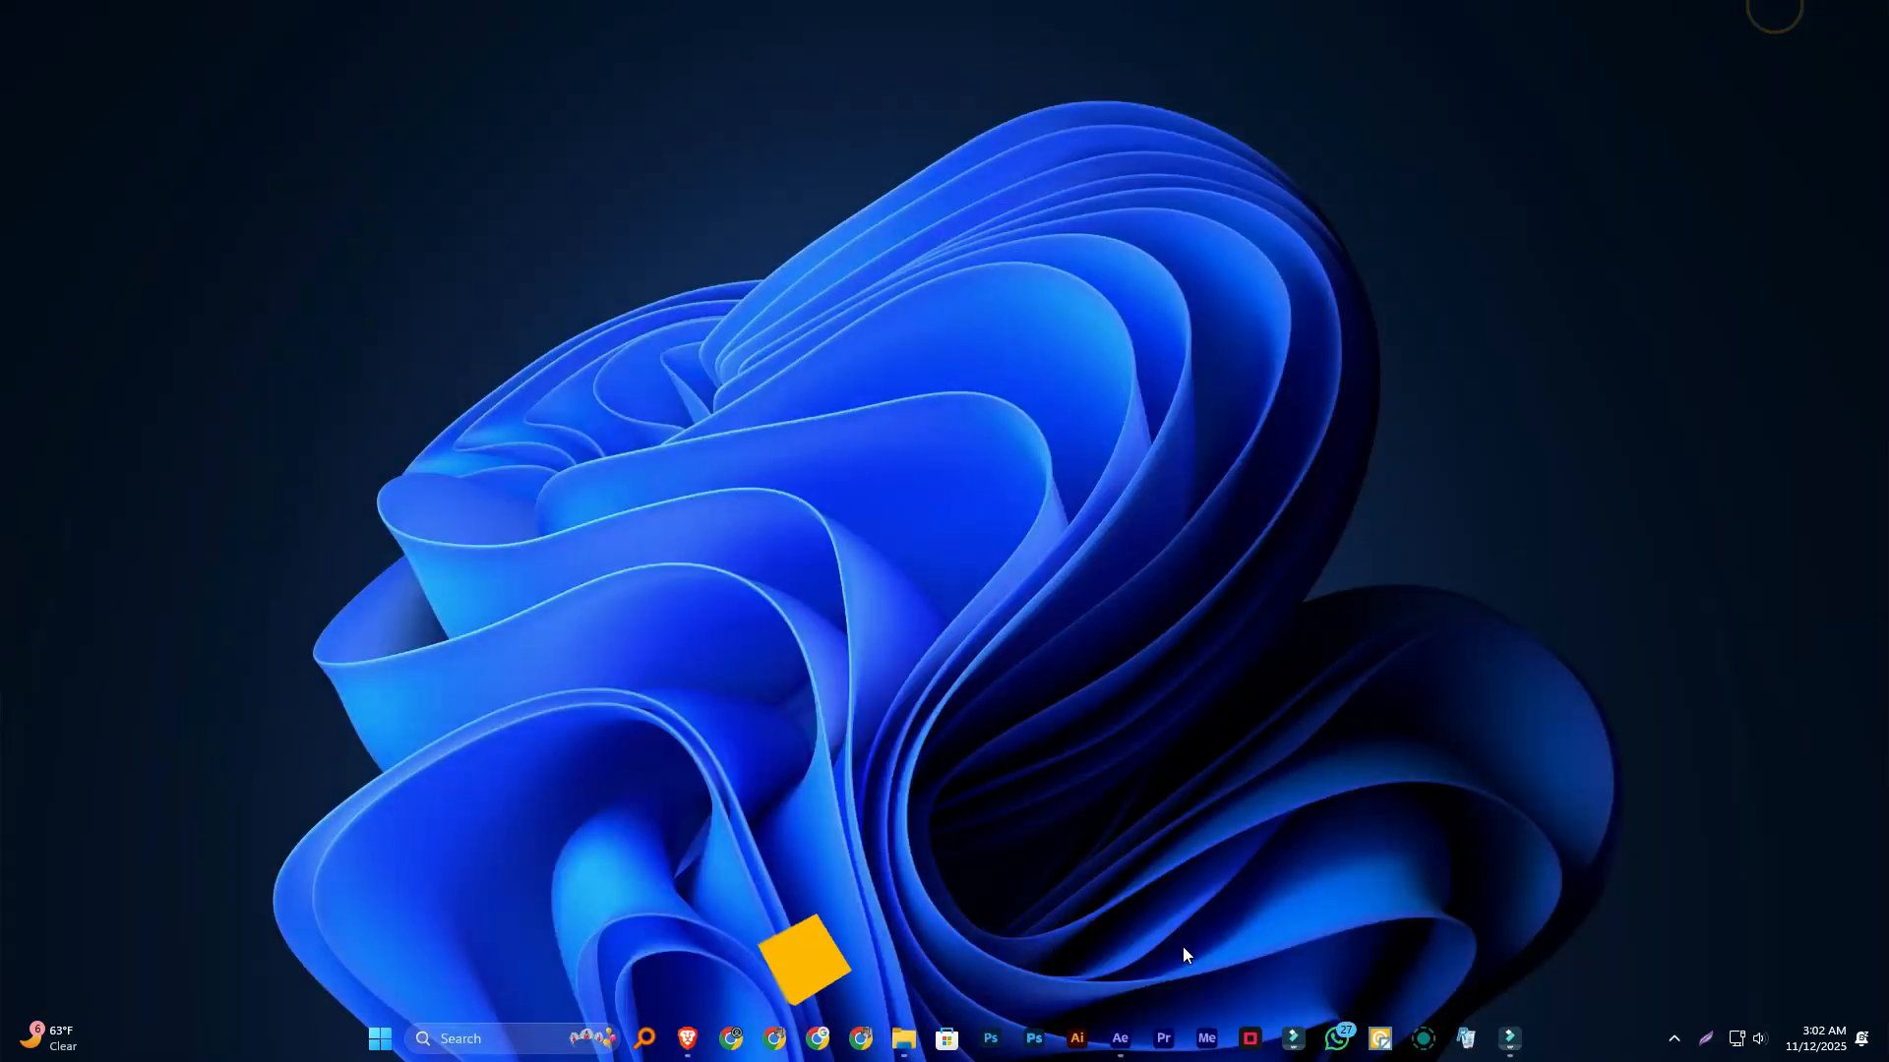
{"action": "left_click", "coordinate": [1119, 1038]}
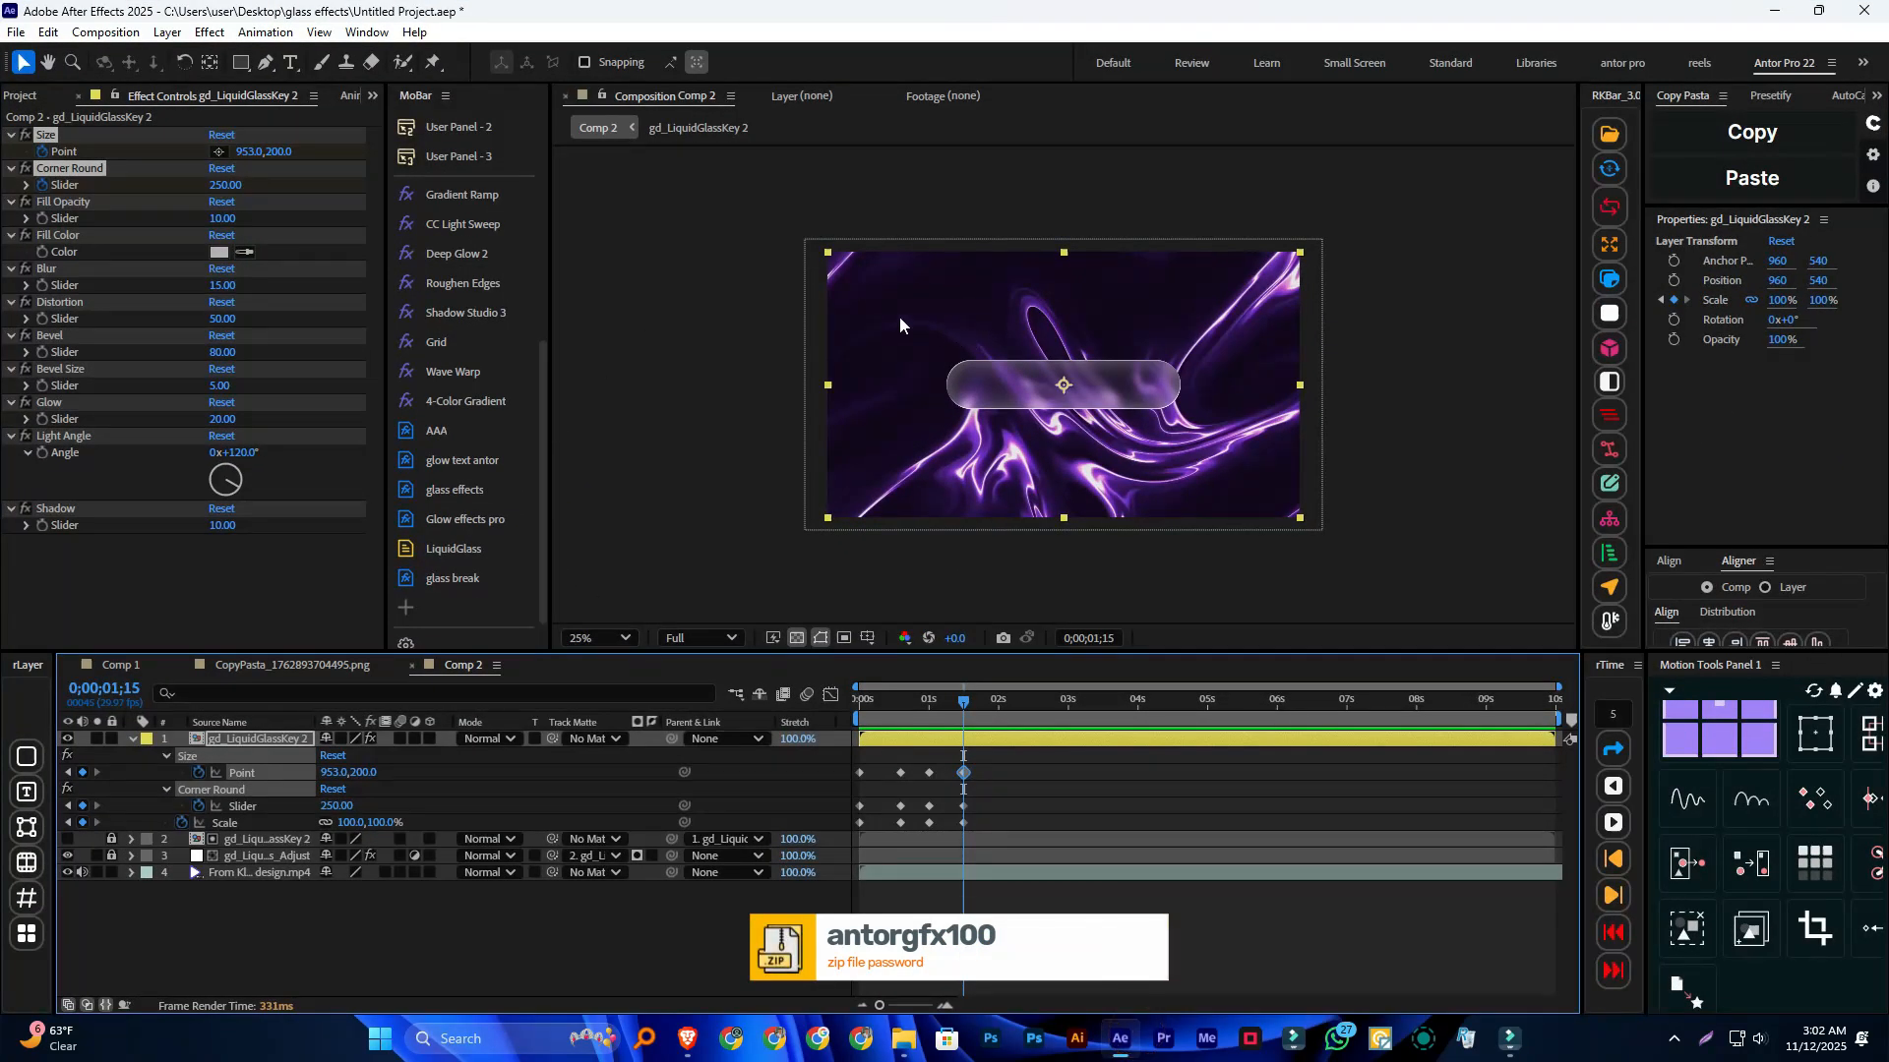
{"action": "left_click", "coordinate": [366, 32]}
{"action": "mouse_move", "coordinate": [426, 1055]}
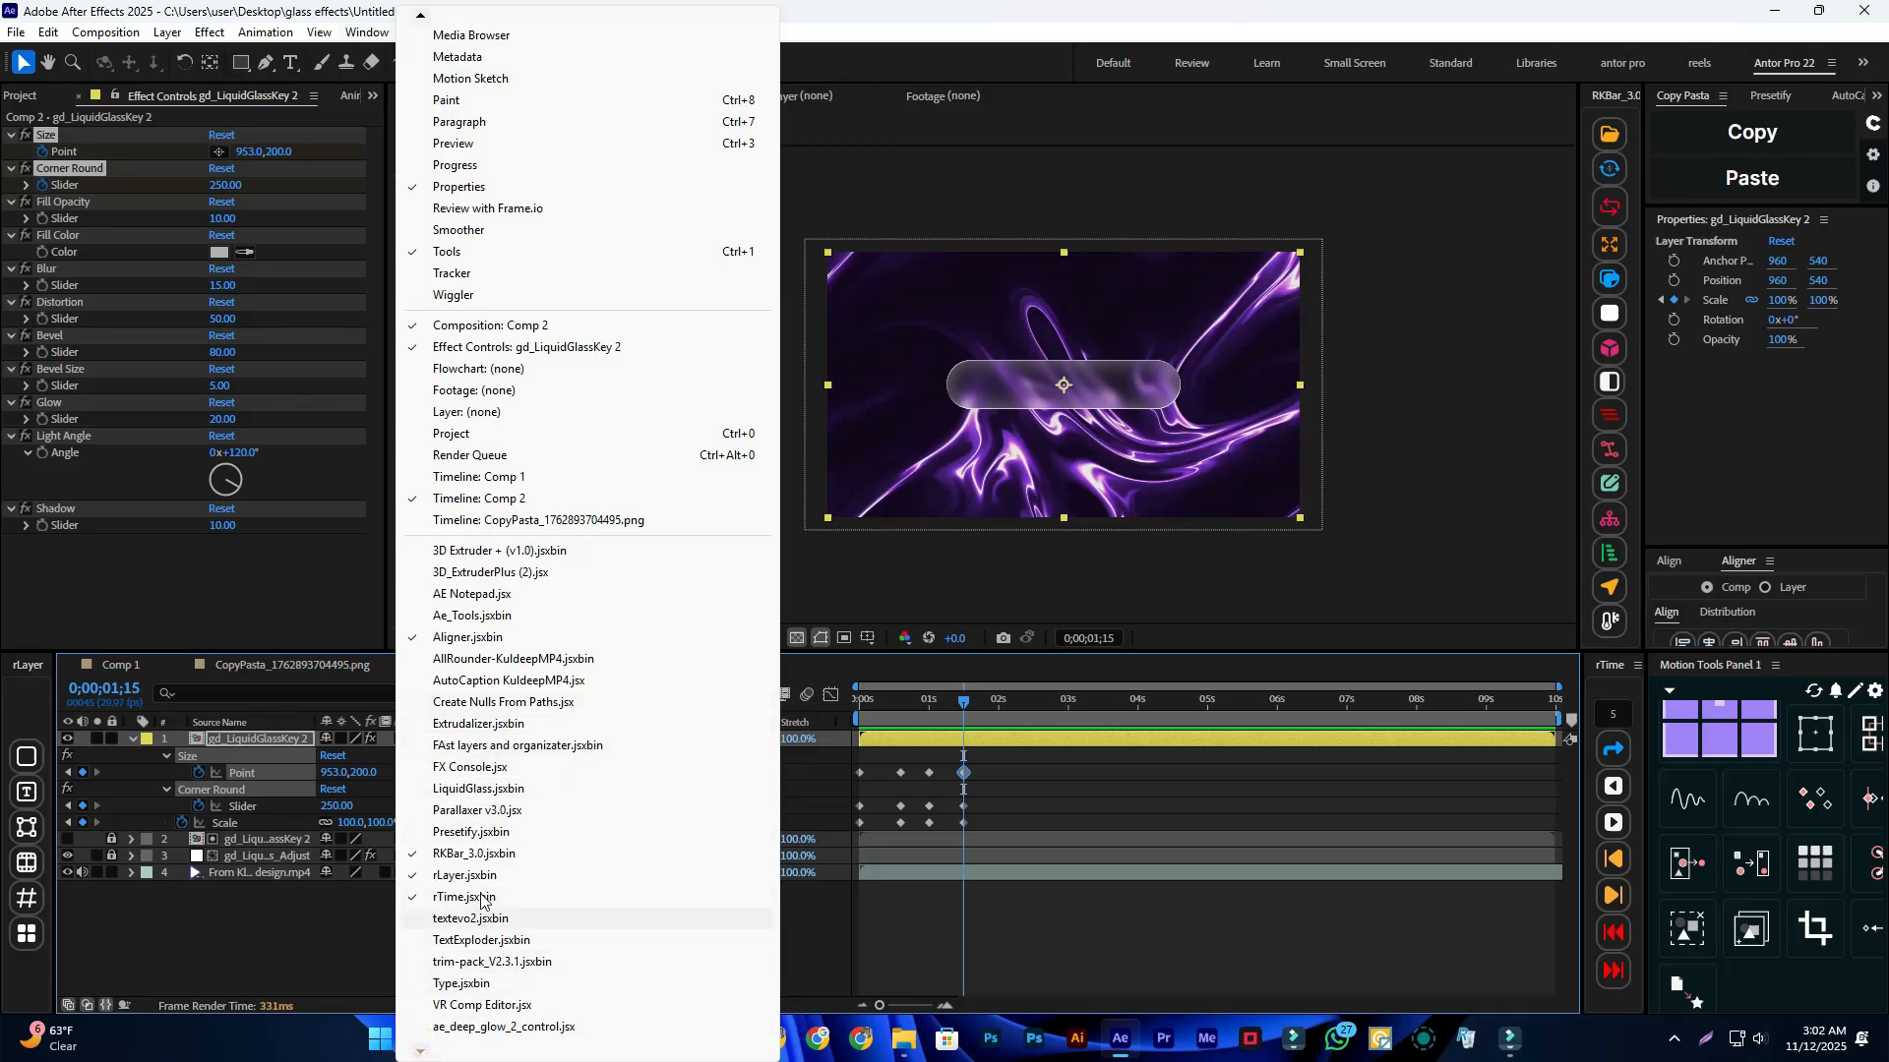
{"action": "left_click", "coordinate": [531, 797]}
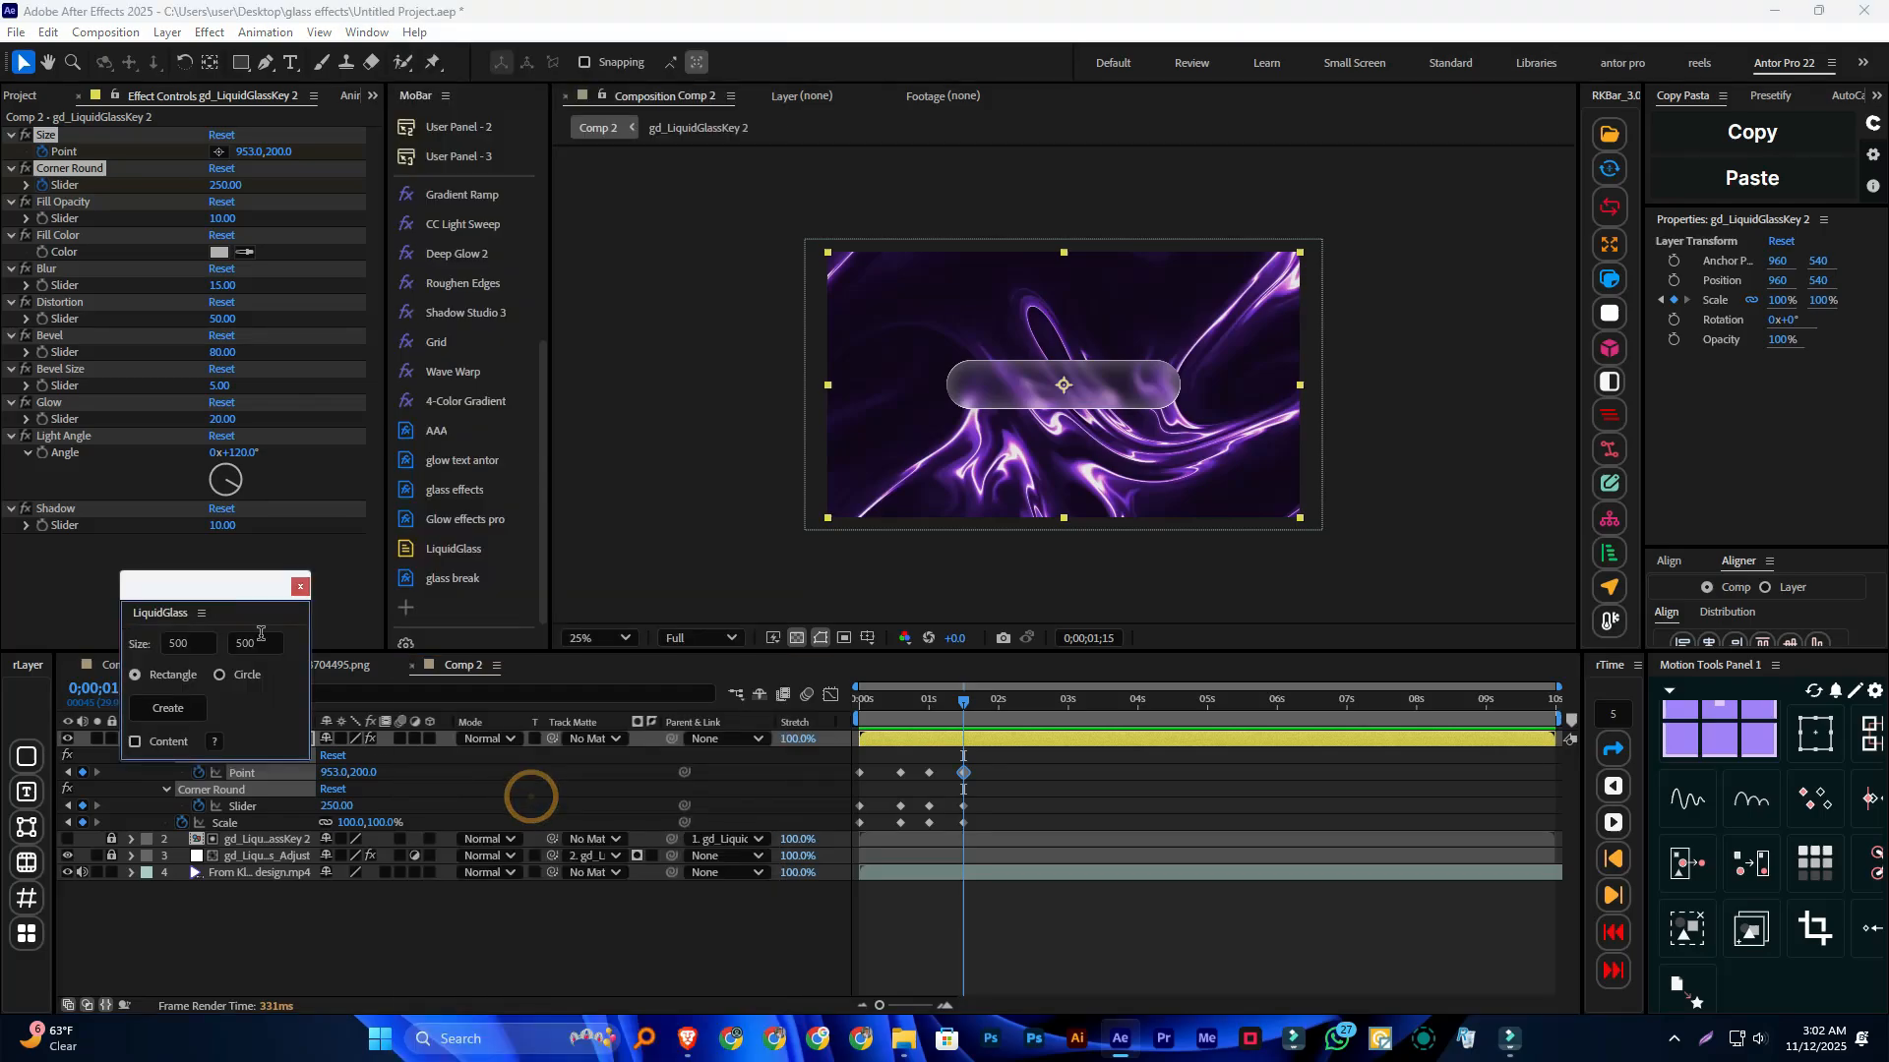
{"action": "left_click_drag", "start_coordinate": [246, 587], "coordinate": [711, 317]}
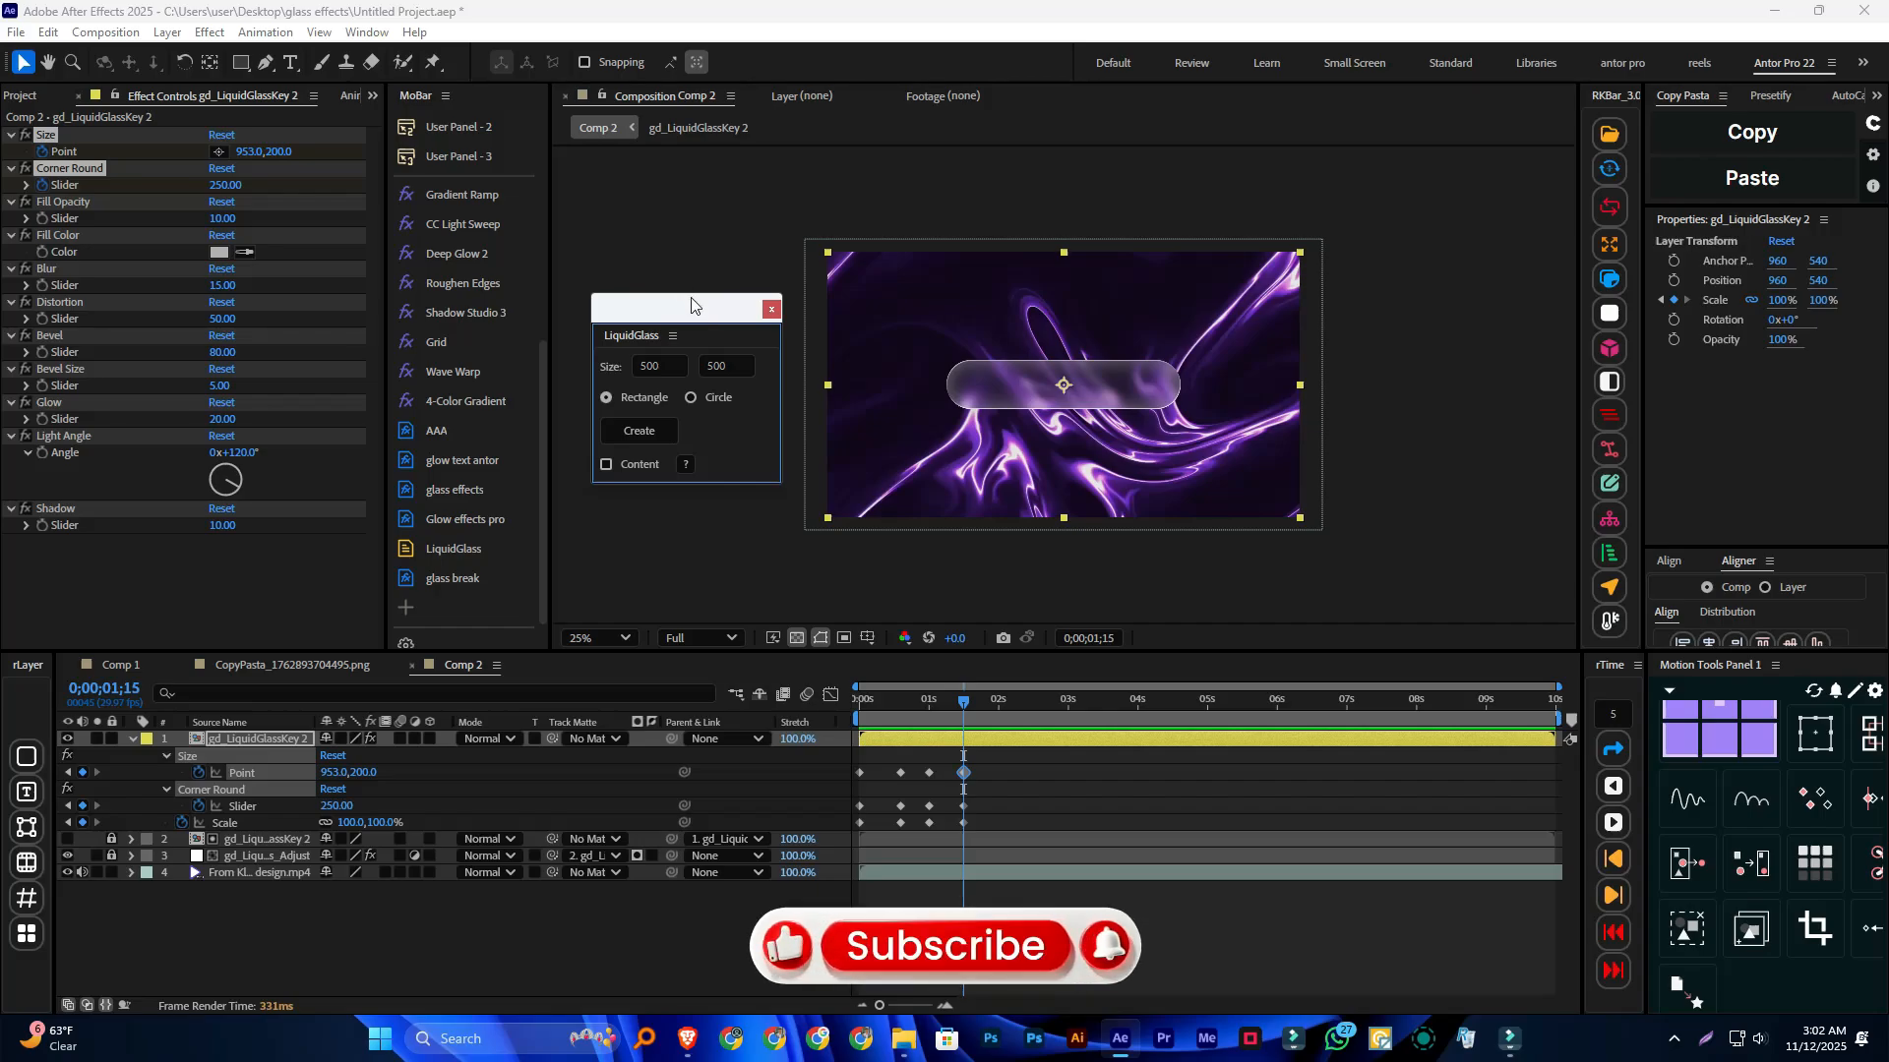
{"action": "left_click_drag", "start_coordinate": [692, 307], "coordinate": [694, 309]}
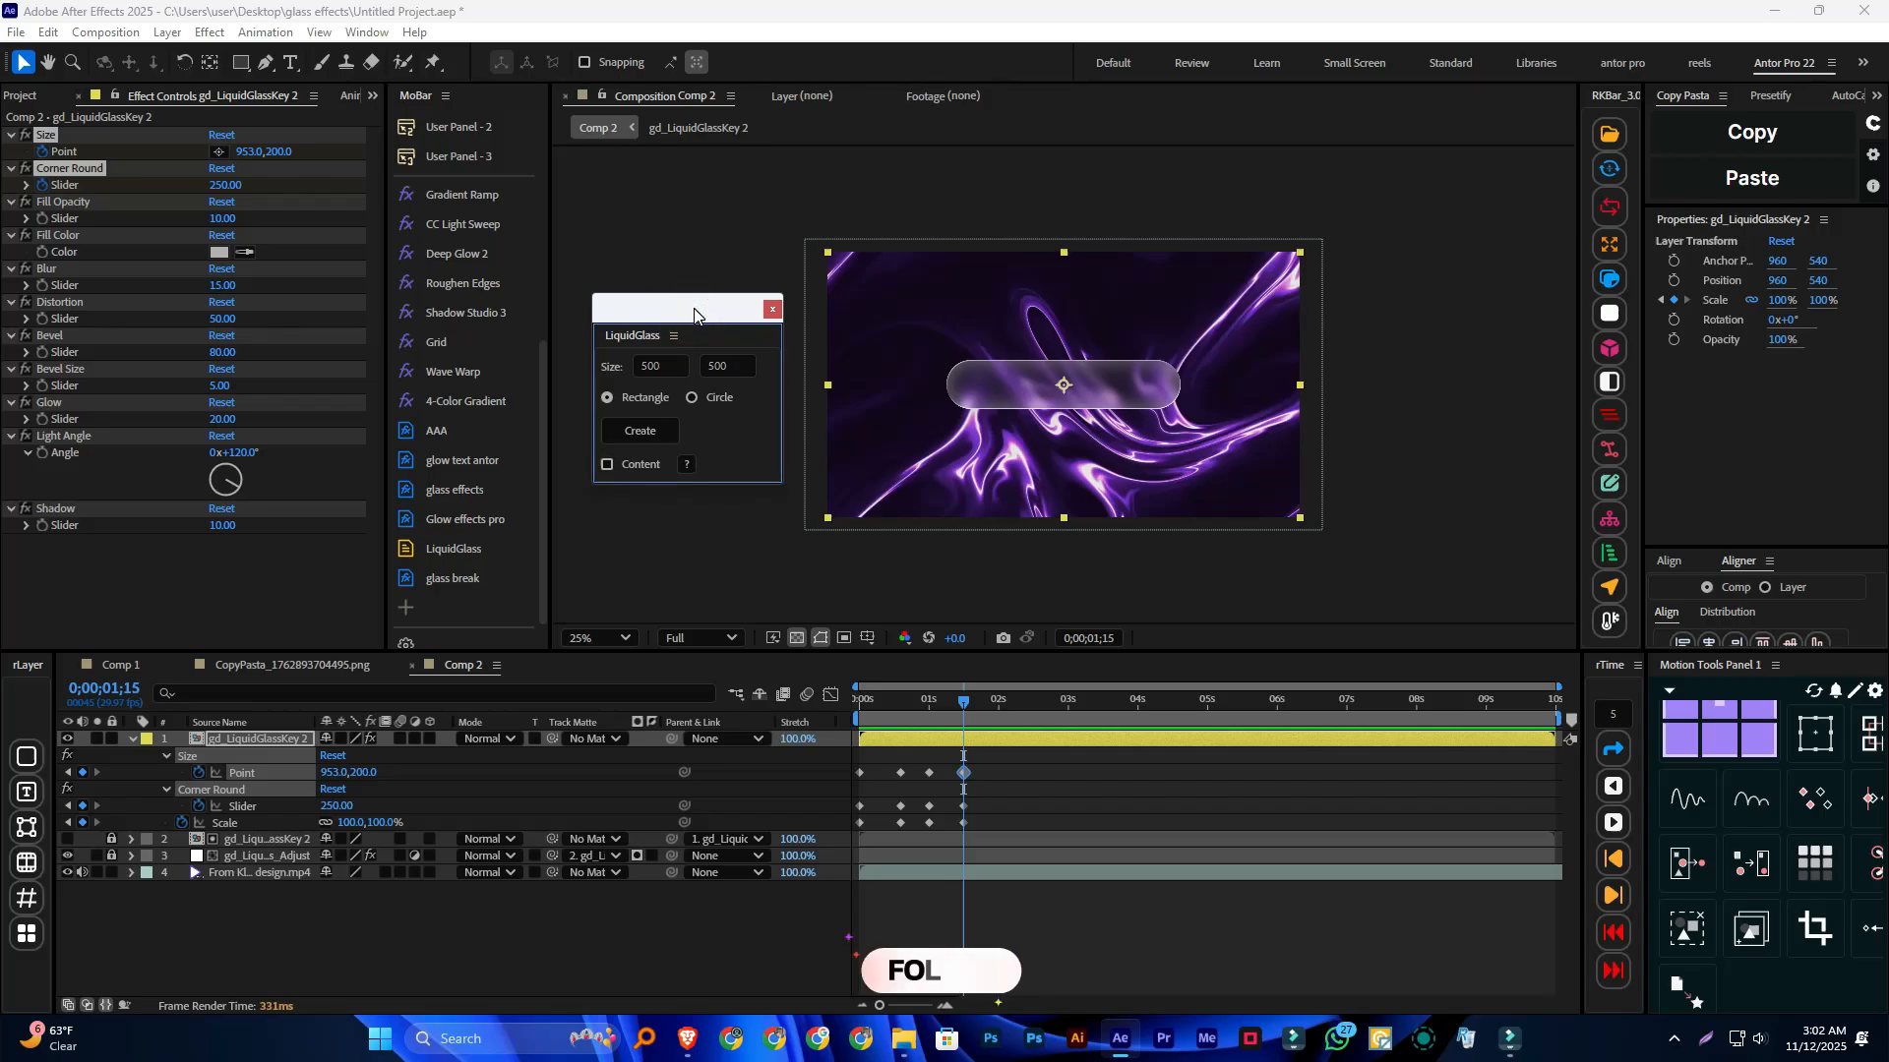